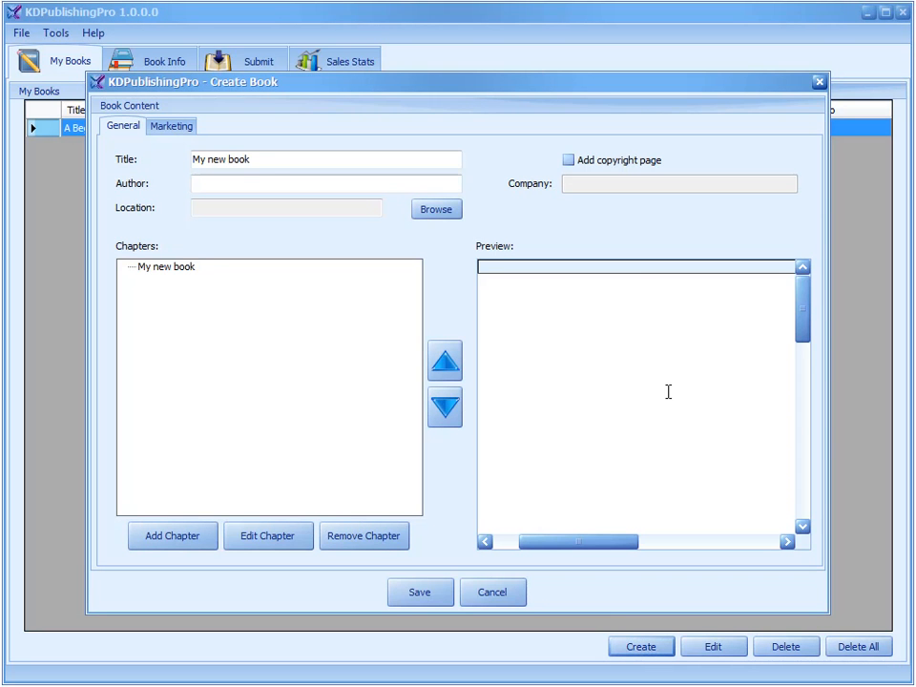
mouse_move(469, 94)
mouse_down()
mouse_move(495, 86)
mouse_move(467, 87)
mouse_up()
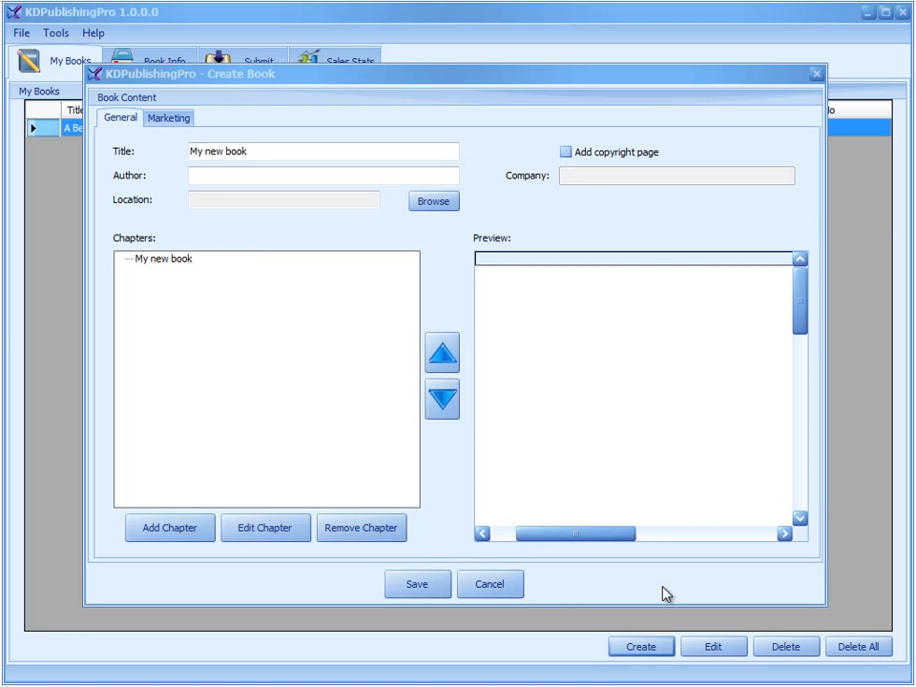
drag(586, 84, 587, 94)
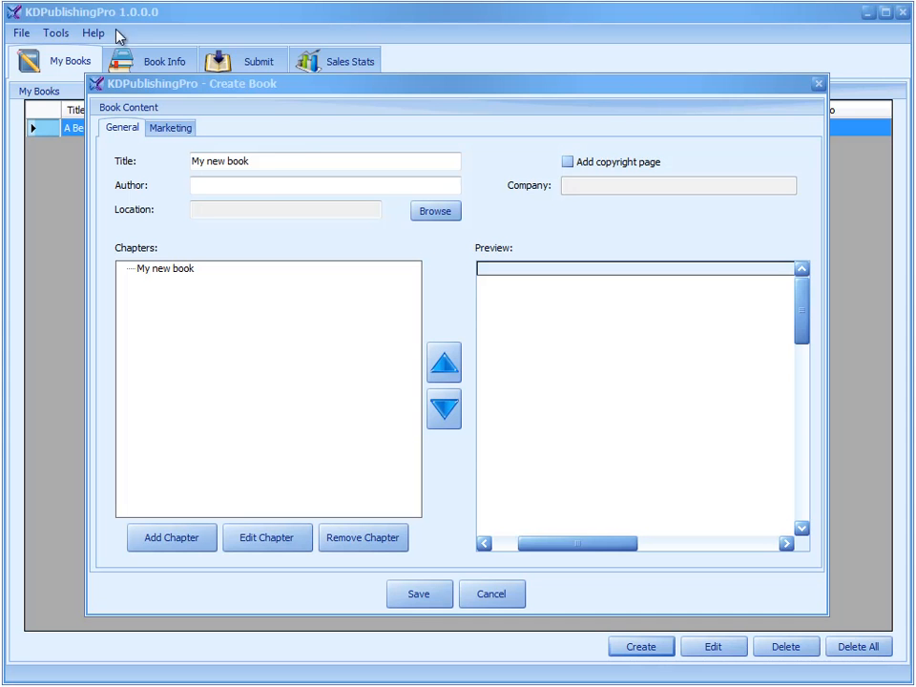
Step: Set the new book's title to "Yoga Fitness for Newbies" and enter the author's full name
drag(276, 162, 127, 160)
text(Yoga Fitness for Newbies)
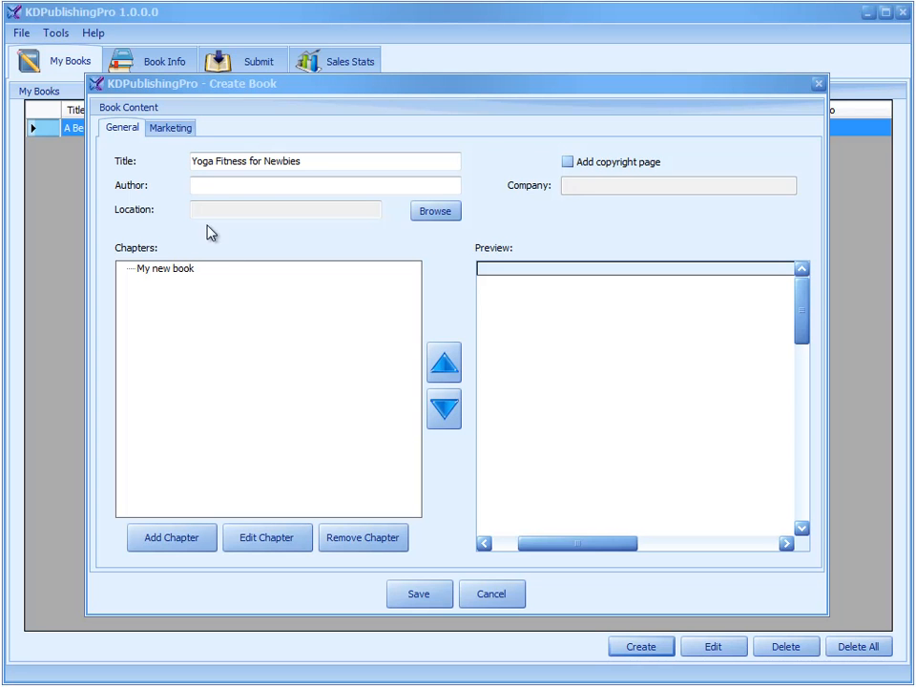
click(229, 185)
text(Donny karl Mitchell)
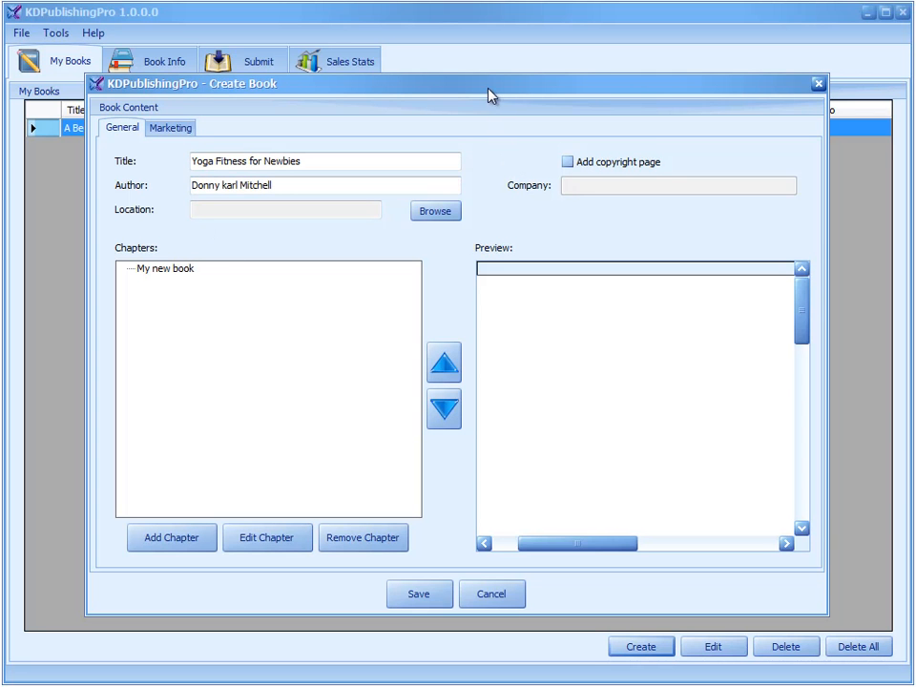
drag(487, 92, 484, 98)
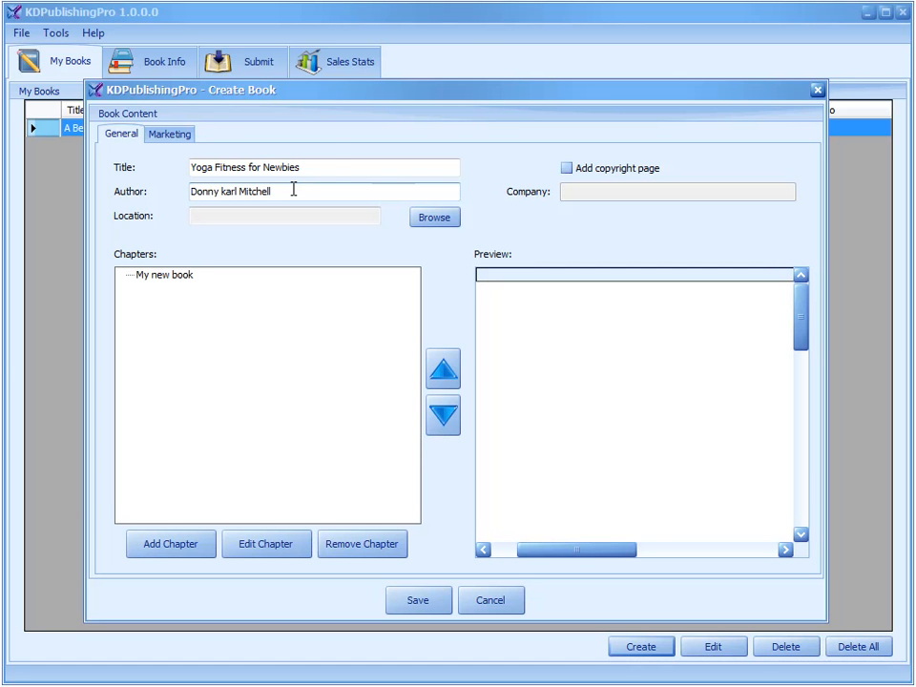
drag(389, 90, 388, 80)
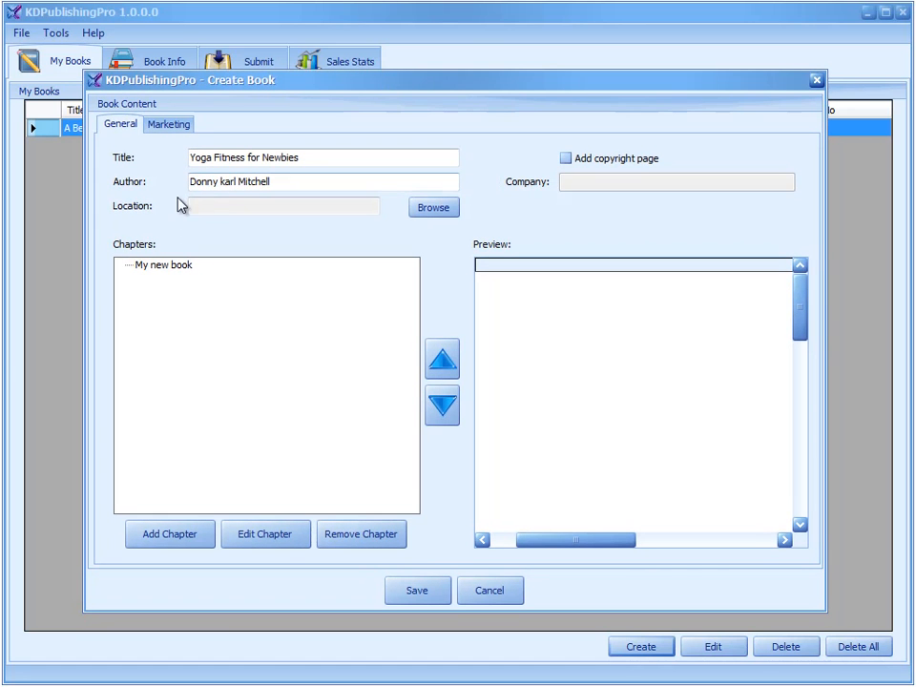
Step: Browse for the book's save location and open the My Kindle Books folder on the WORKING (F:) drive
click(418, 215)
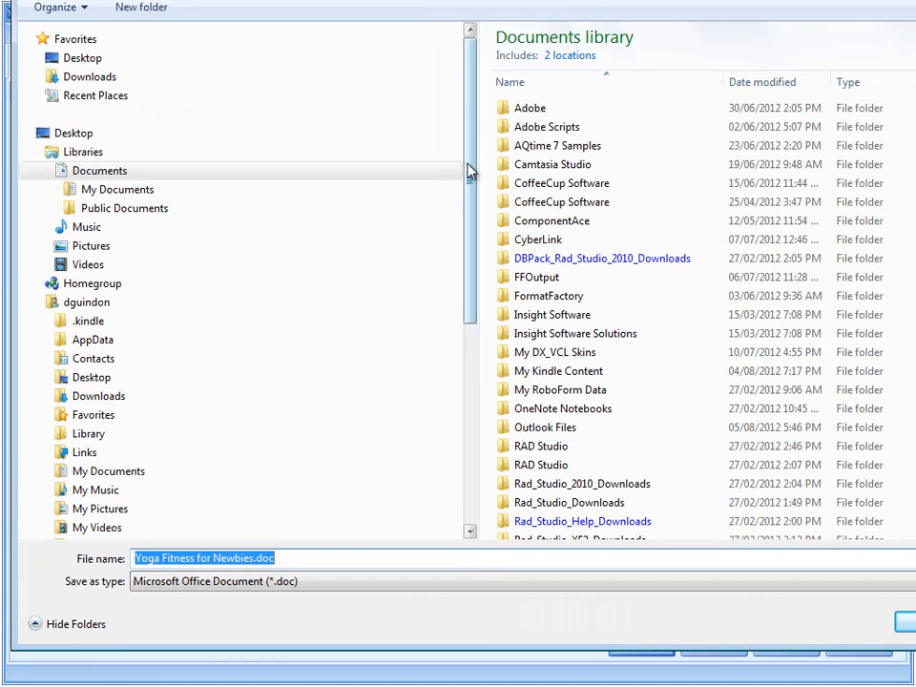
drag(542, 325, 543, 481)
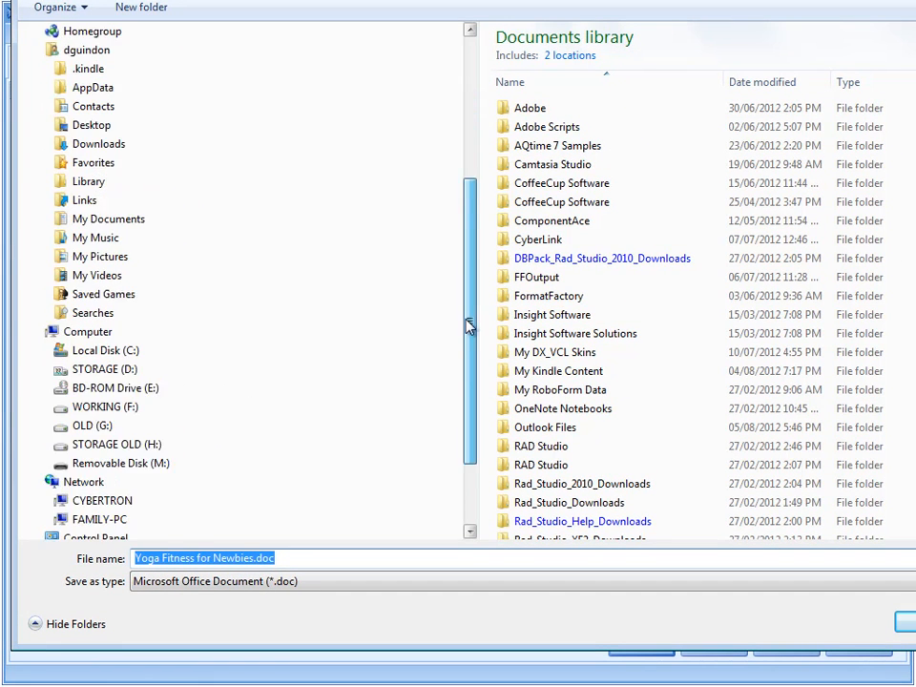
drag(469, 327, 469, 353)
click(82, 369)
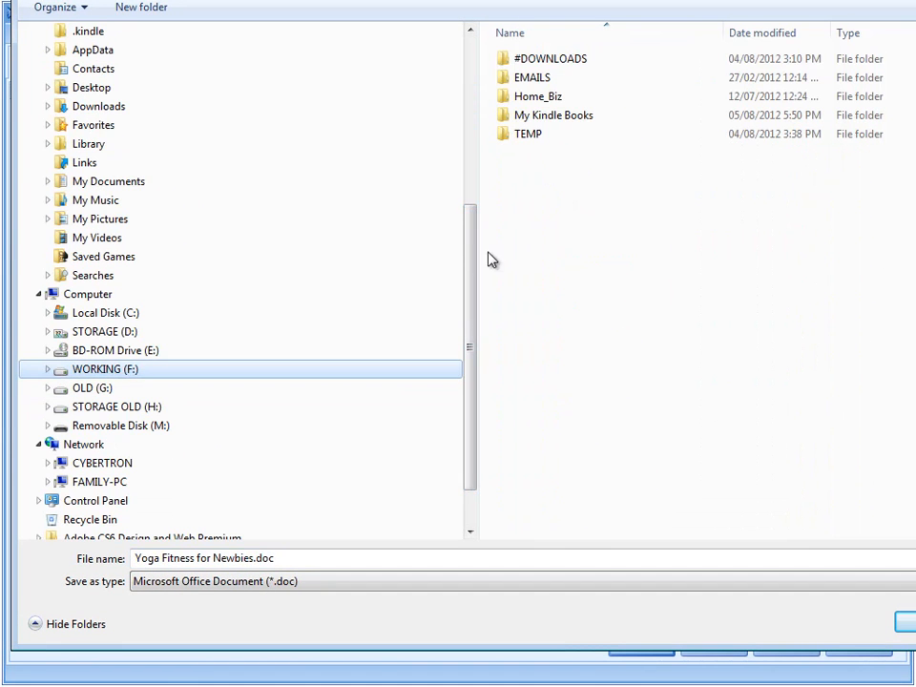
drag(475, 259, 369, 259)
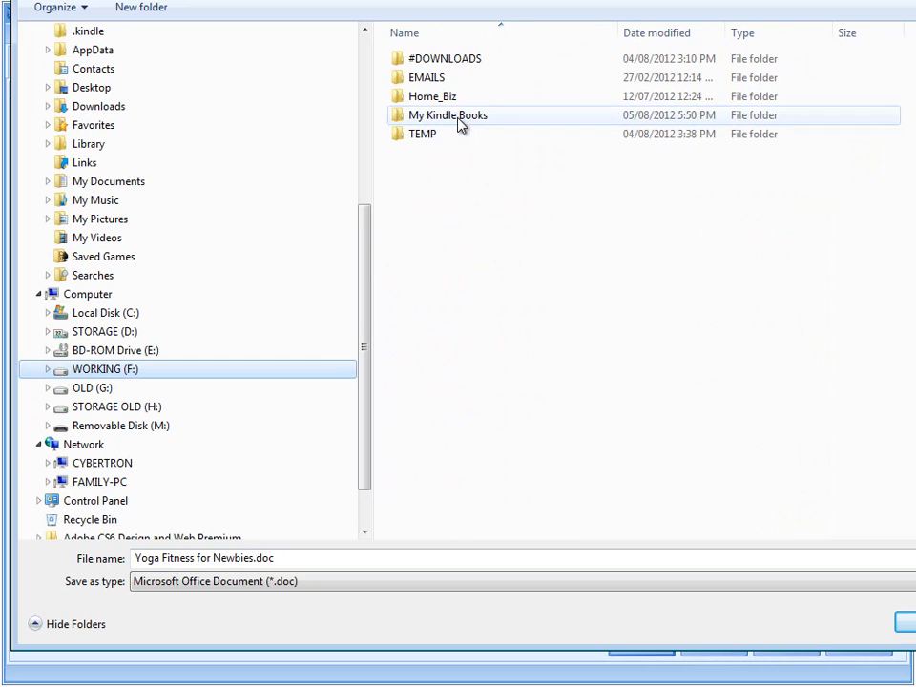
double_click(459, 125)
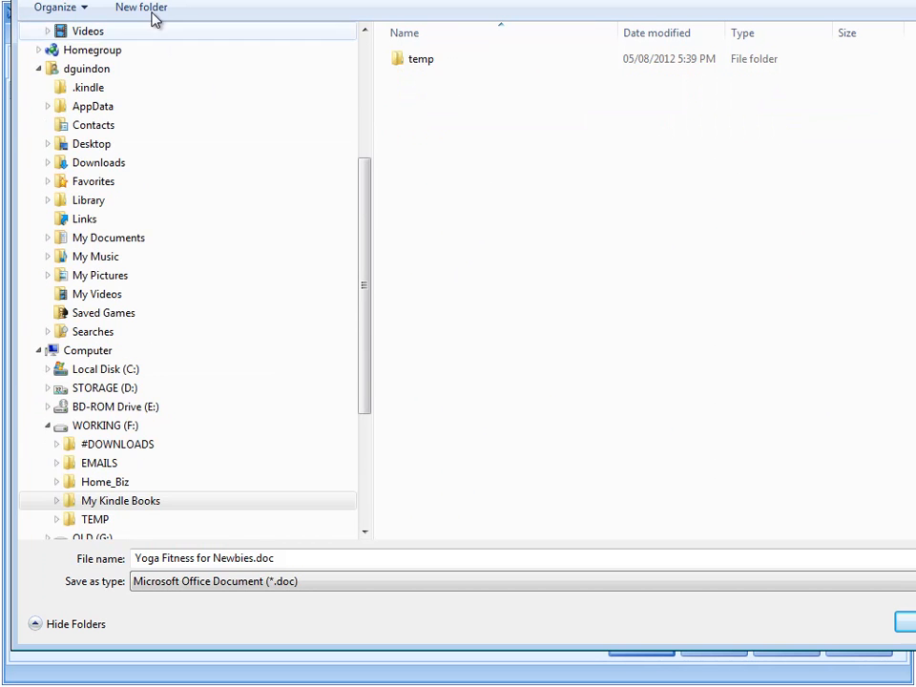
drag(410, 0, 410, 28)
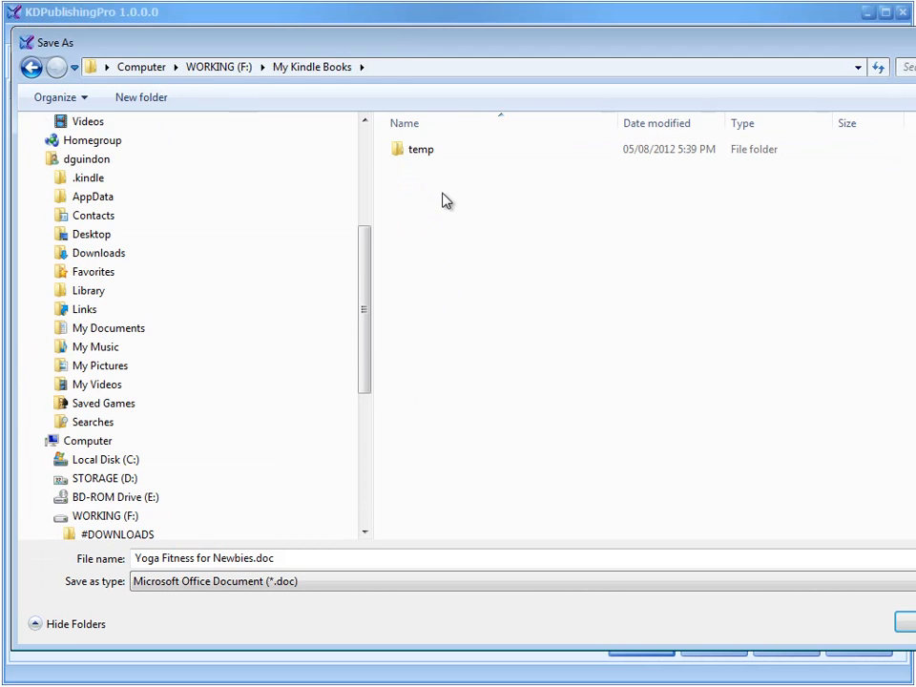
drag(915, 454, 864, 454)
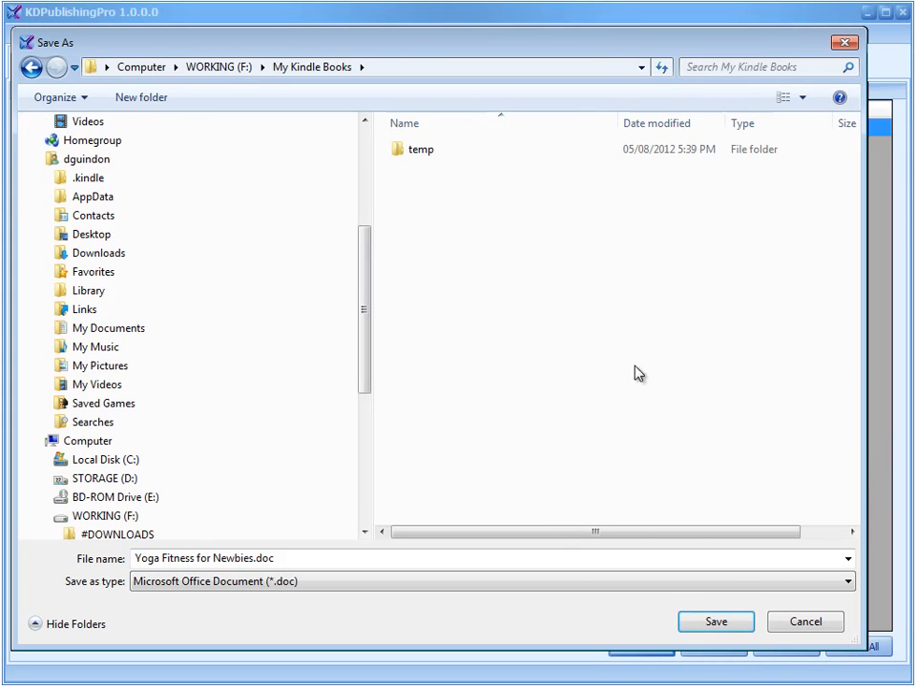
Step: Create a folder named "Yoga Fitness" in My Kindle Books and save Yoga Fitness for Newbies.doc in it
right_click(399, 211)
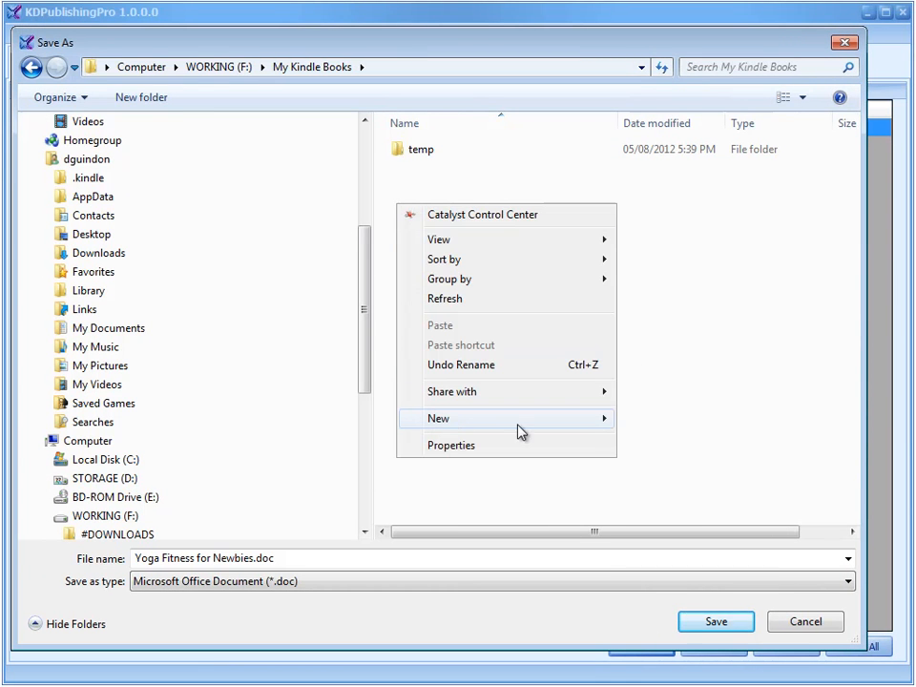
mouse_move(535, 422)
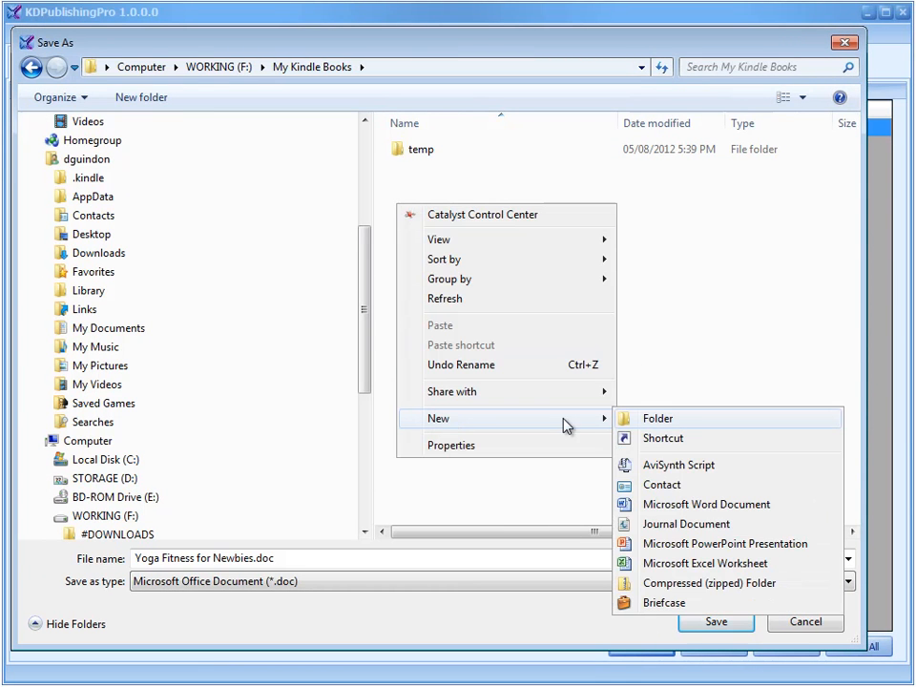
click(675, 429)
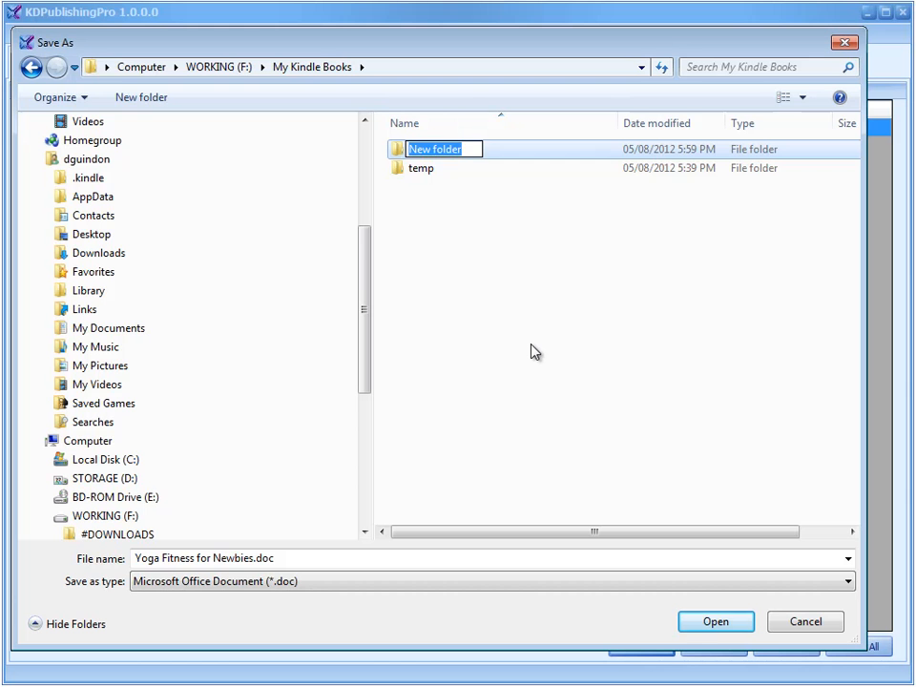
text(Yoga)
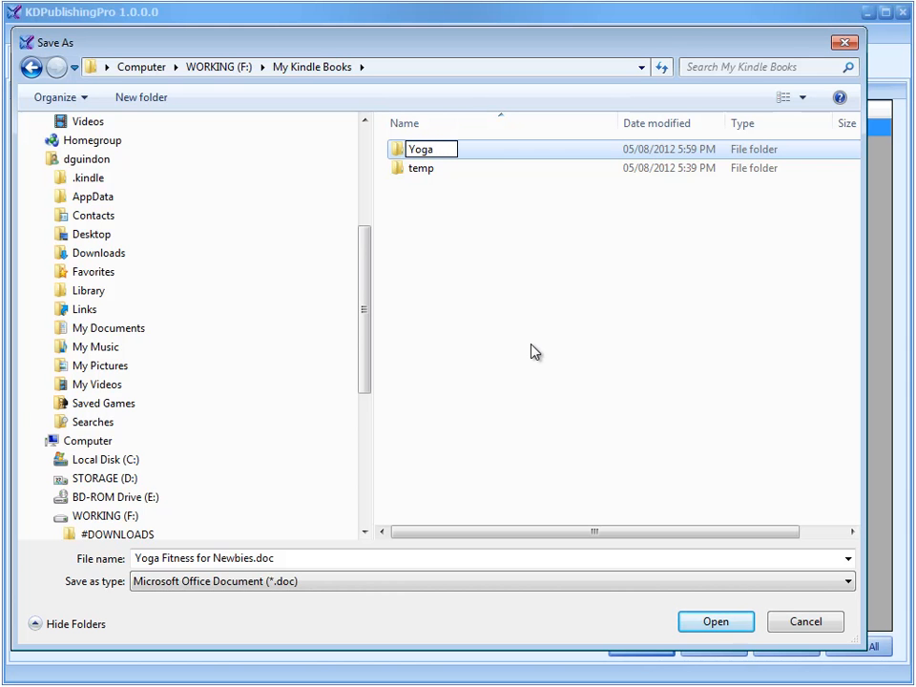
text(Fitness)
key(Return)
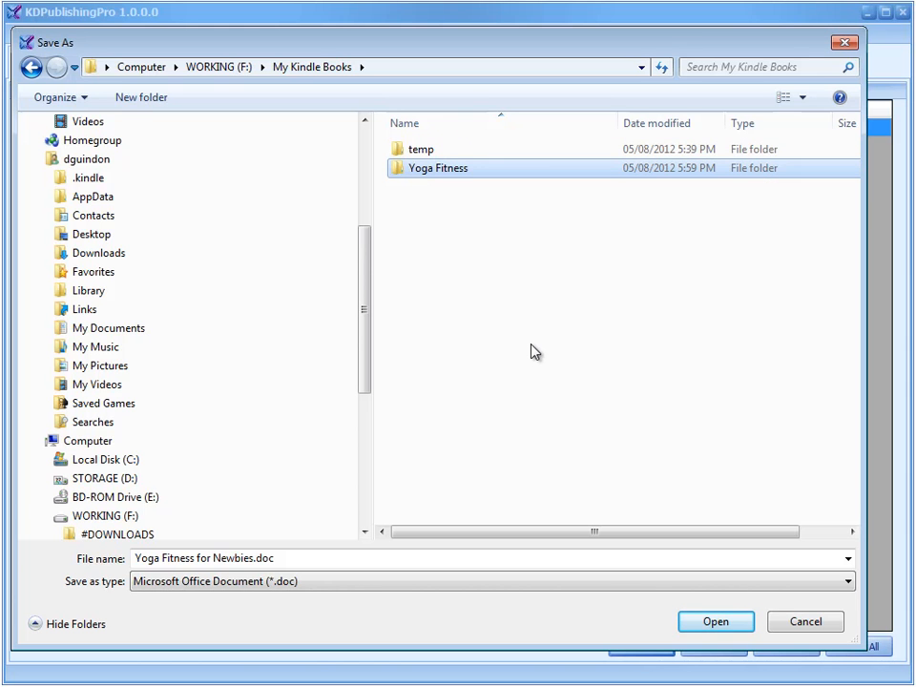
double_click(462, 170)
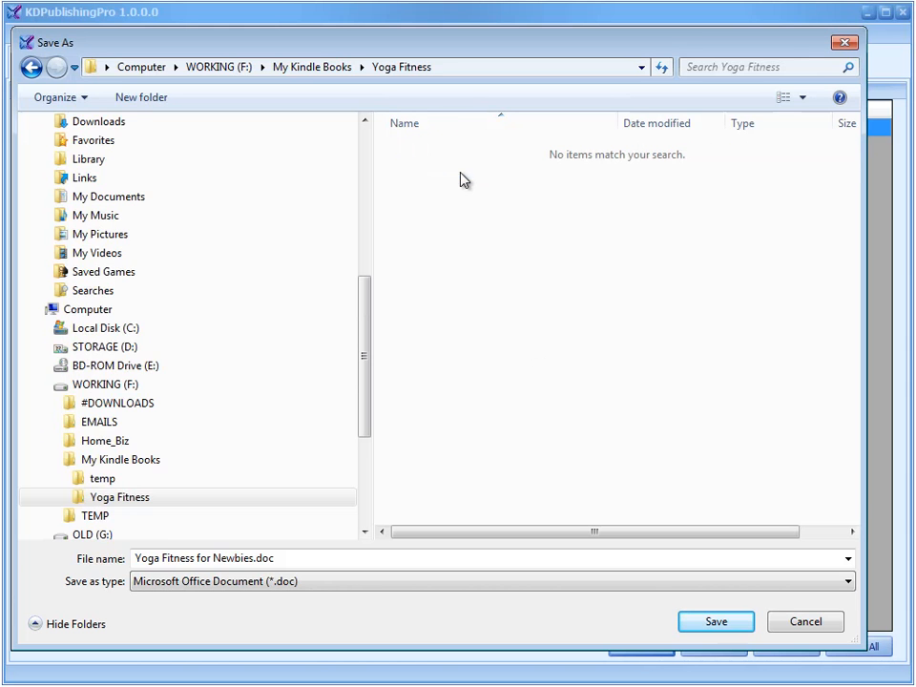
click(725, 633)
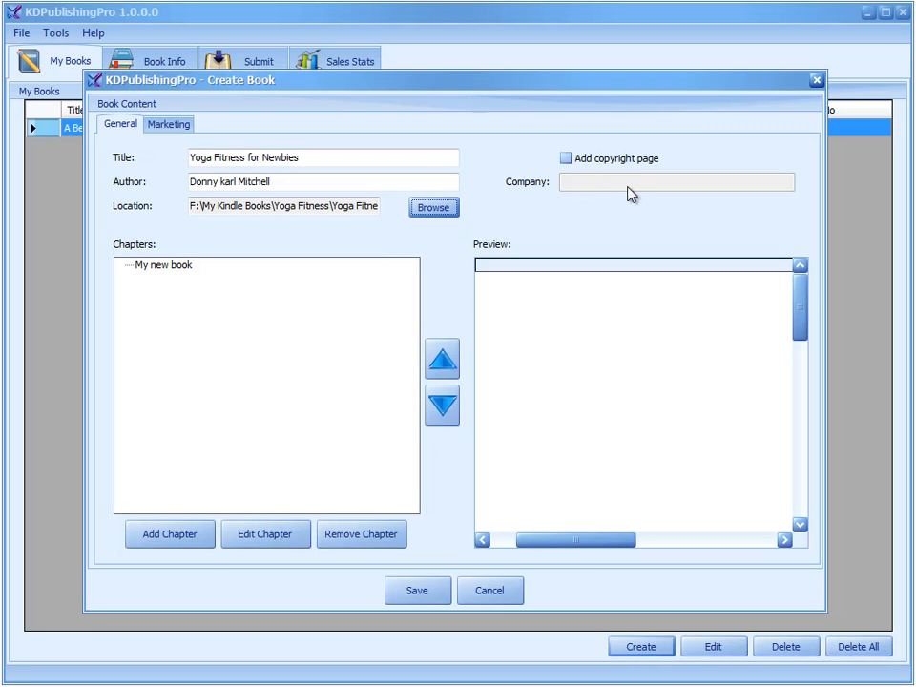
Step: Add a copyright page to the book with the company "Mitchell Karl Enterprises"
click(567, 159)
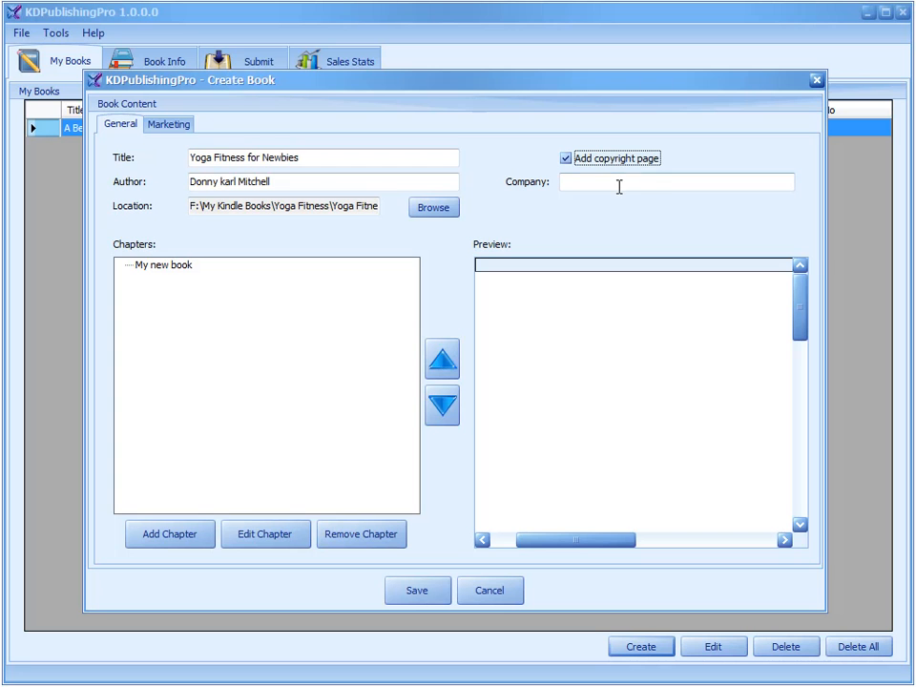
click(619, 185)
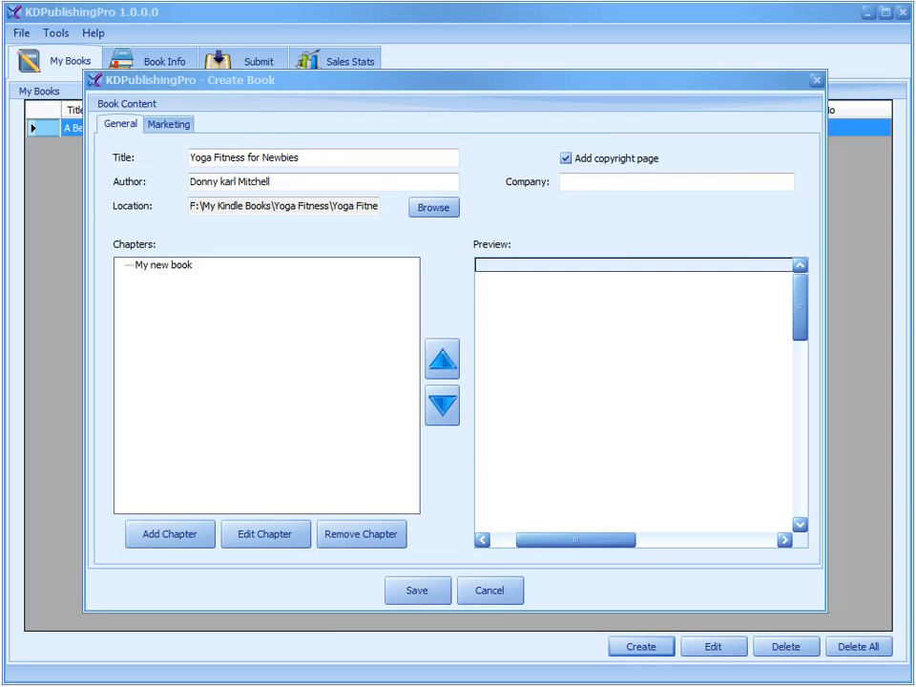
click(677, 180)
text(Mitchell Karl Enterprises)
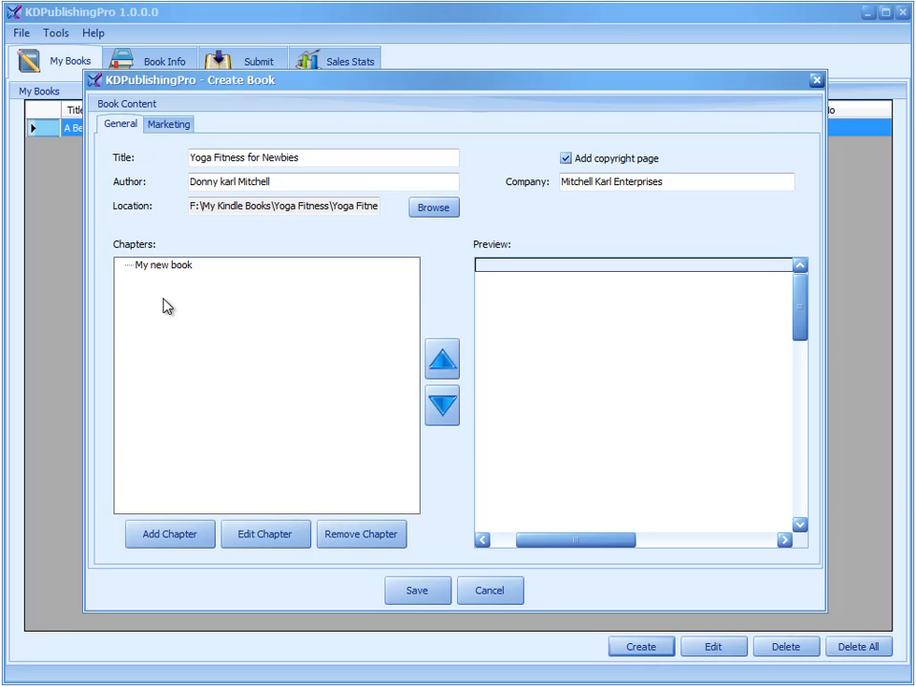
Step: Add a new chapter to the book and enlarge the chapter editor window to fill the screen
click(173, 540)
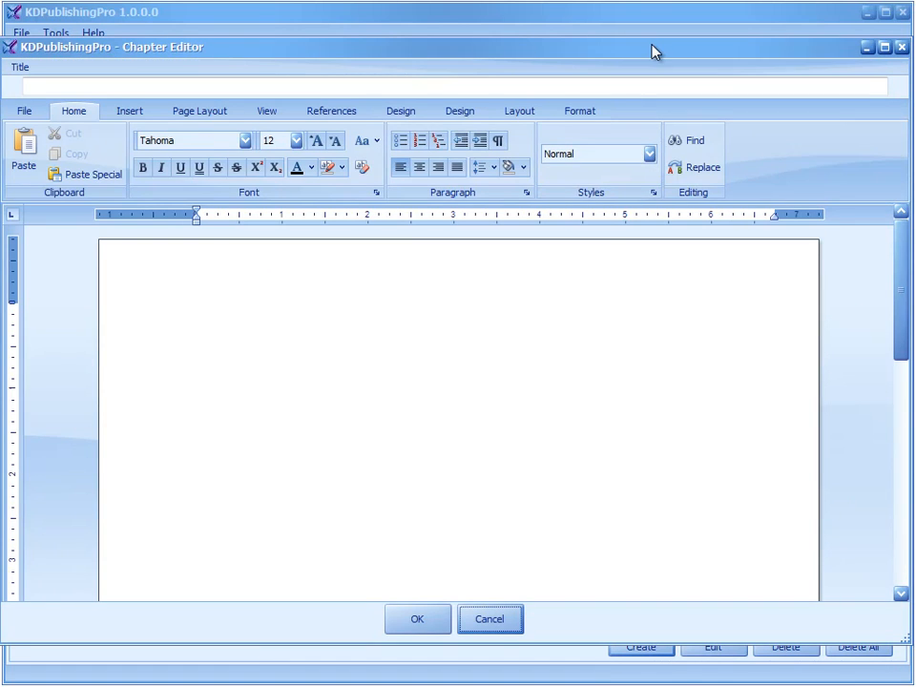
drag(654, 43, 659, 14)
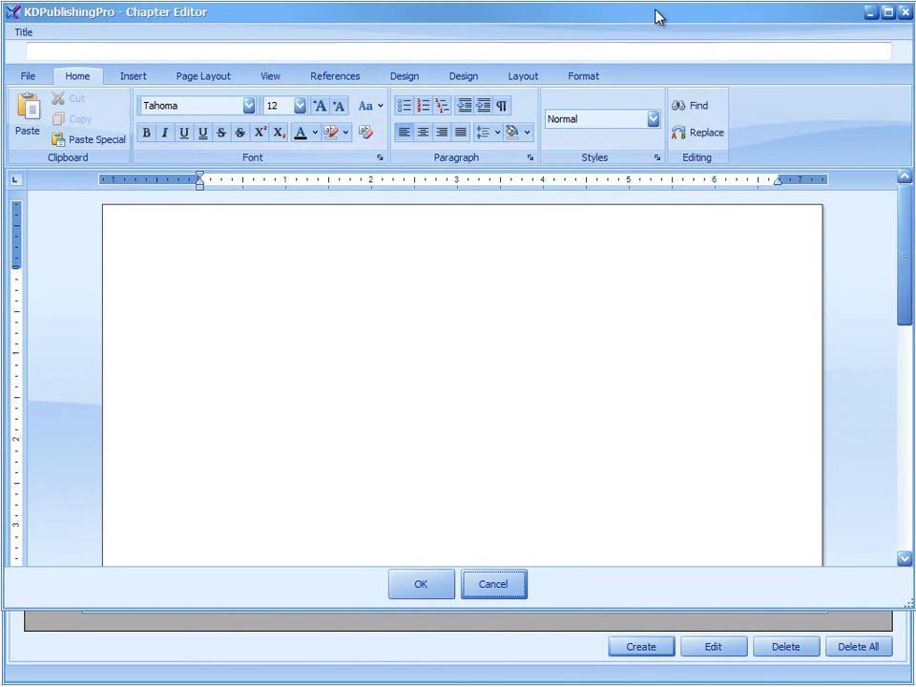
drag(908, 607, 903, 681)
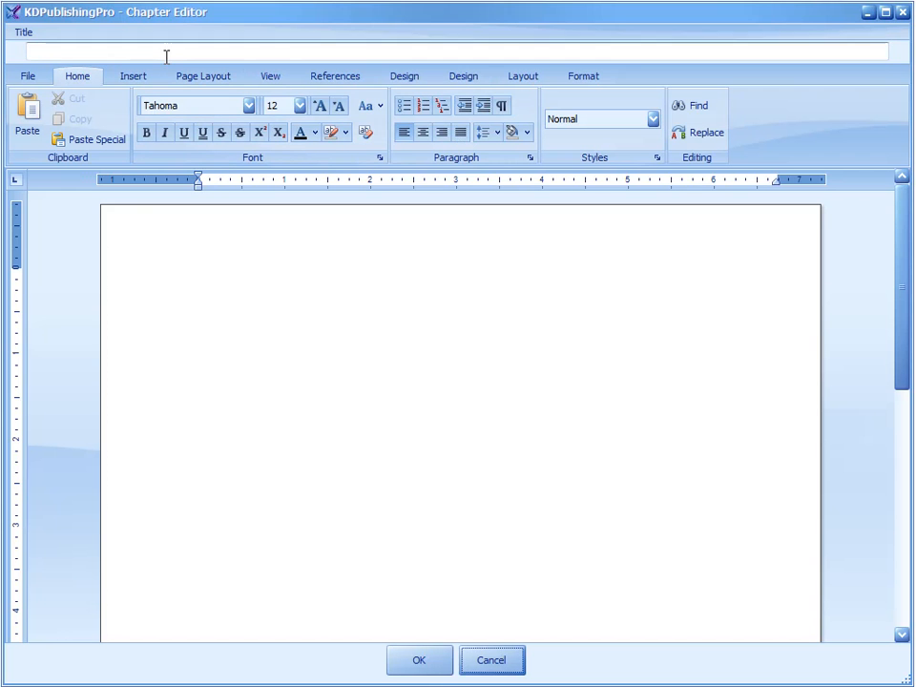
Step: Look through the source yoga document and title the new chapter "Getting Started with Yoga"
click(125, 50)
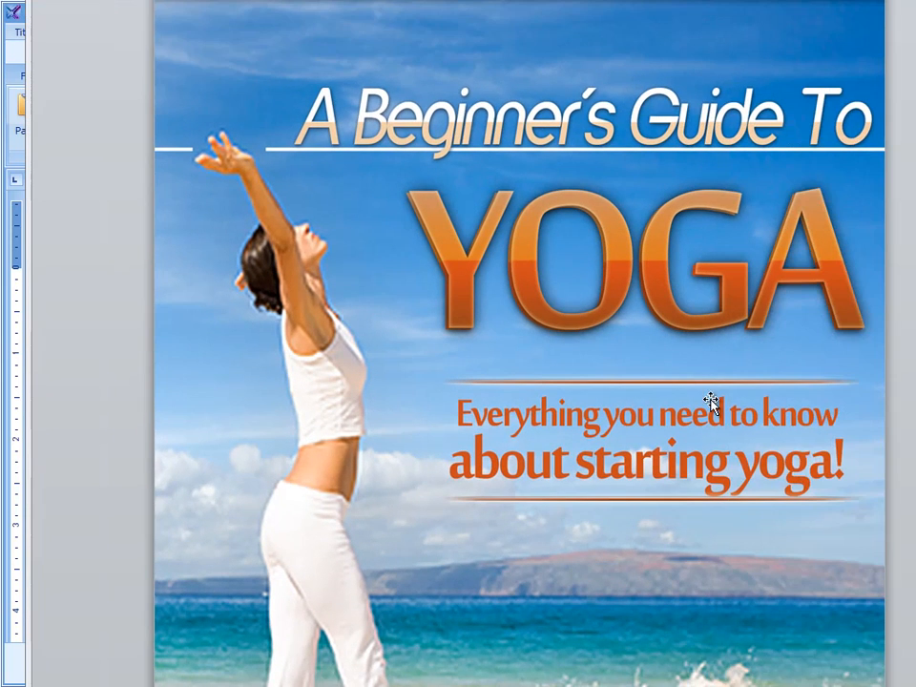
scroll(636, 440, down, 20)
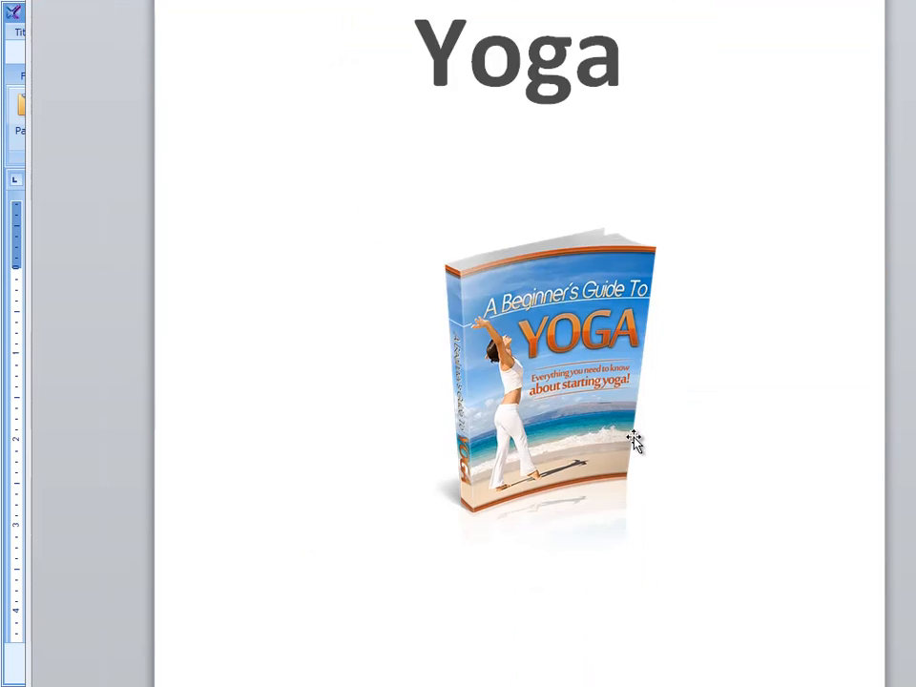
scroll(627, 437, down, 20)
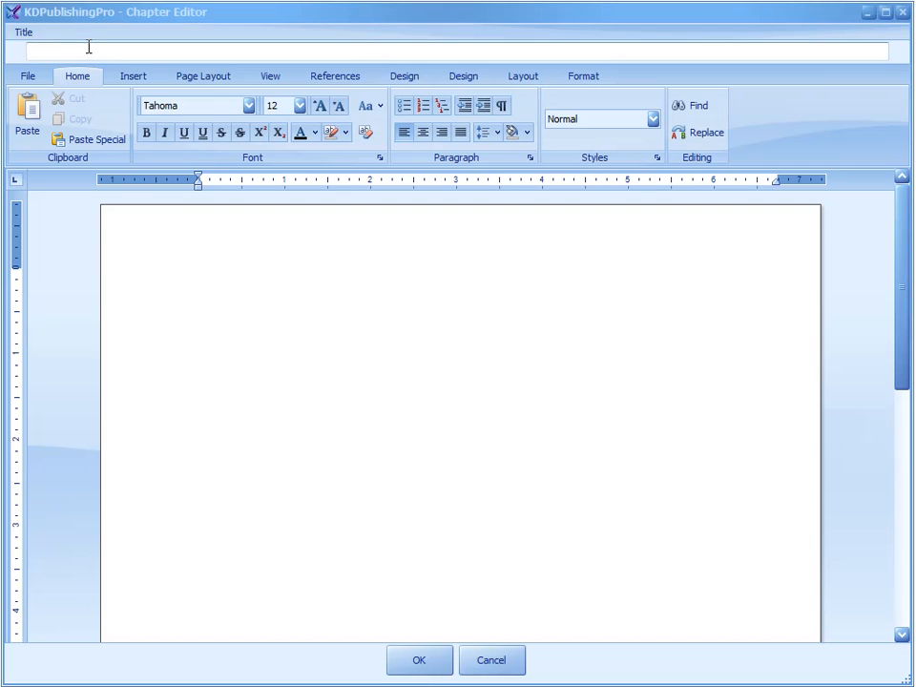
click(152, 51)
text(Gett)
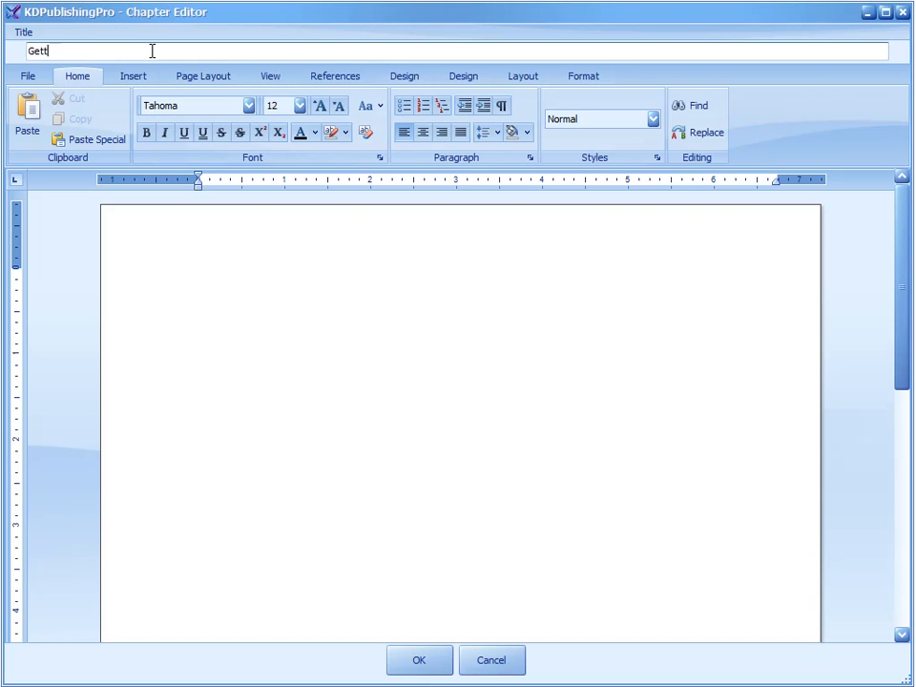
text(ing Started with Ypog)
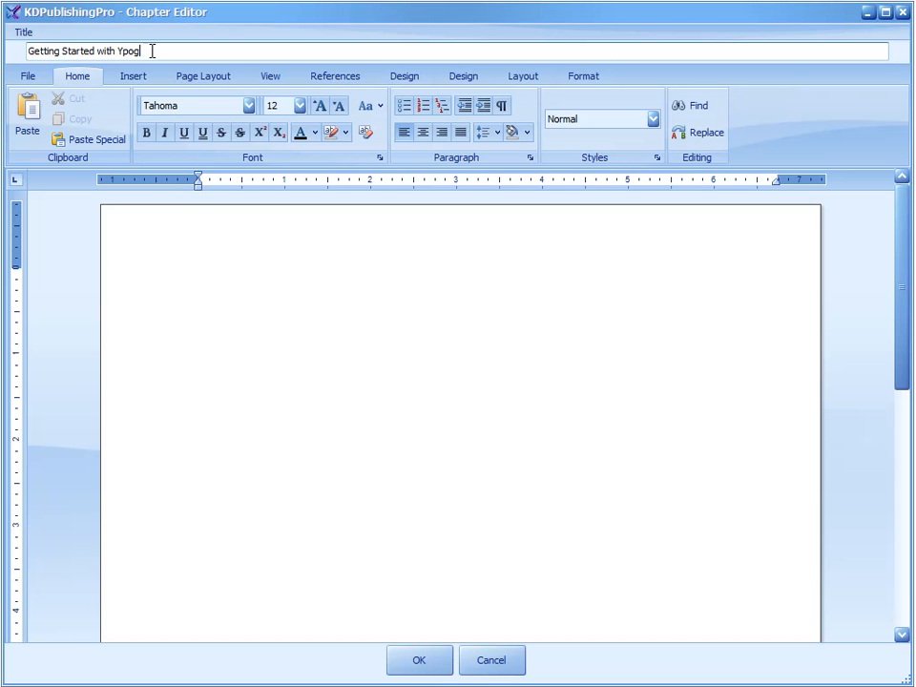
key(BackSpace)
key(BackSpace)
key(BackSpace)
text(oga)
Step: Copy the Introduction text below its heading from the source yoga document and paste it into the chapter body
click(202, 333)
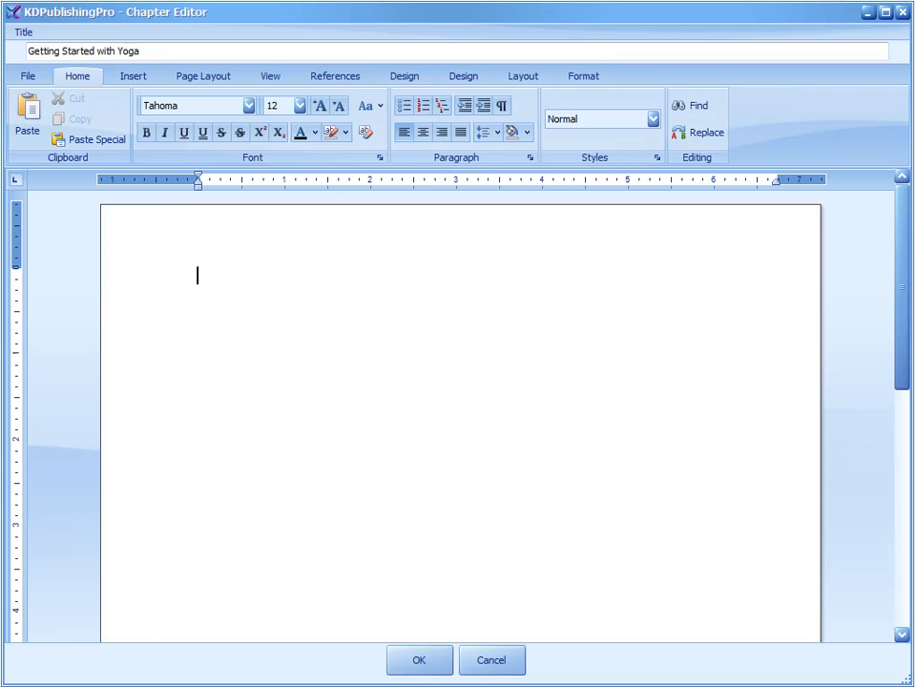
key(ctrl+v)
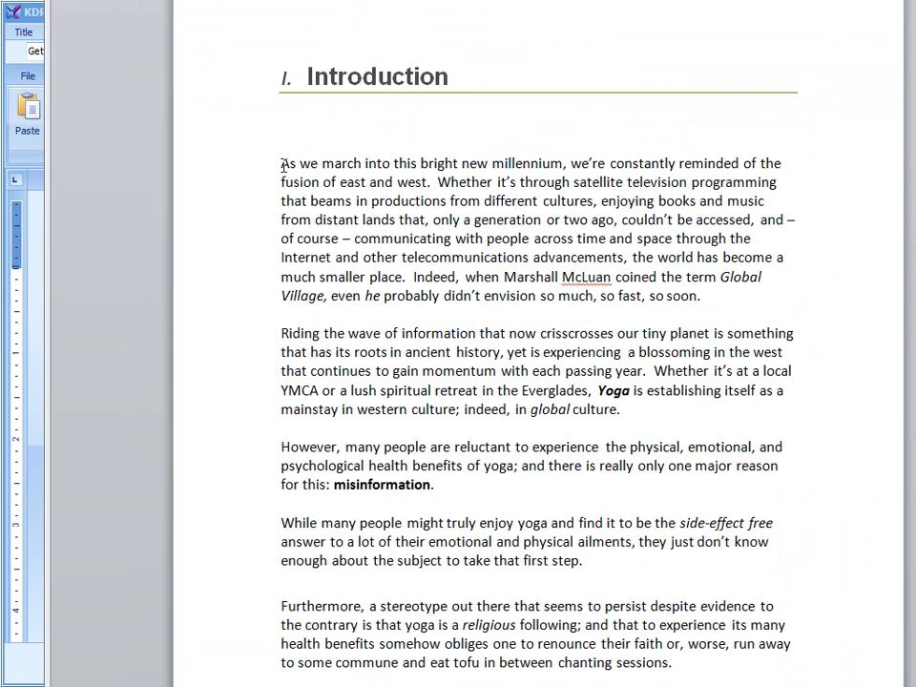
drag(282, 163, 826, 493)
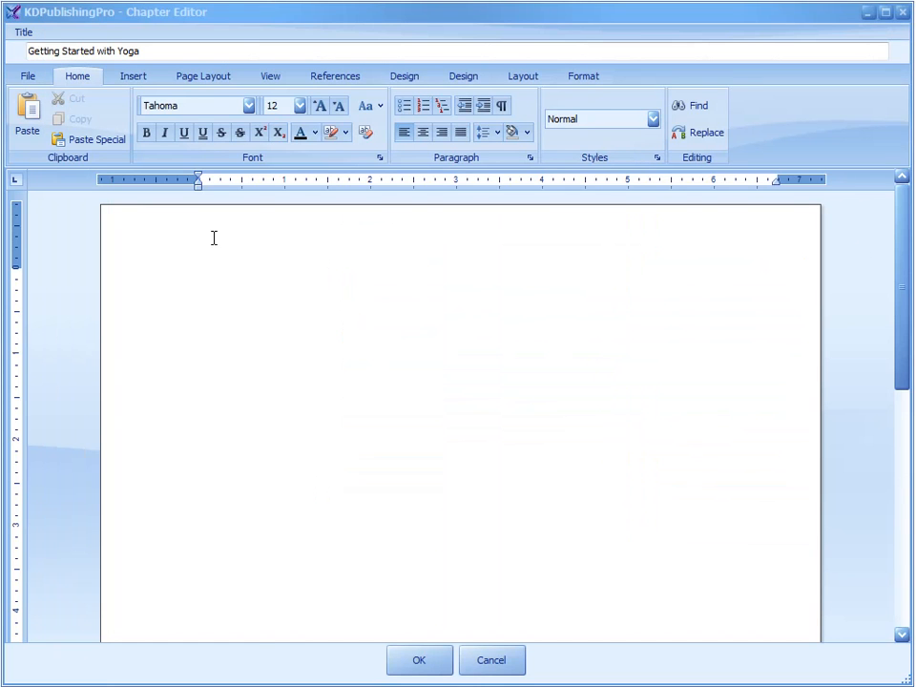
right_click(230, 303)
click(274, 356)
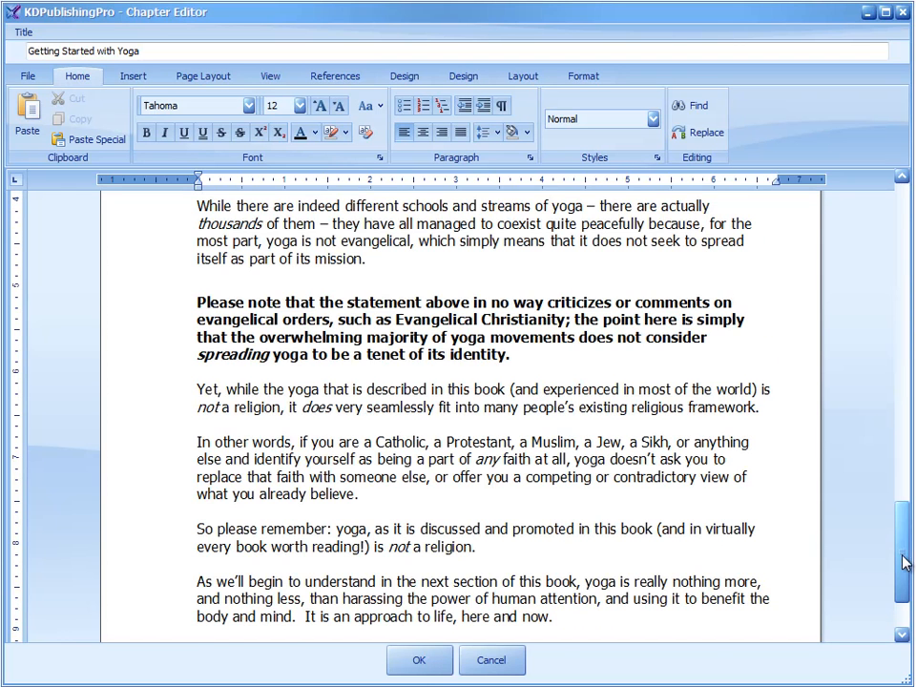
Step: Insert several blank lines after the chapter's opening sentence ending in "east and west."
drag(904, 559, 908, 232)
click(351, 402)
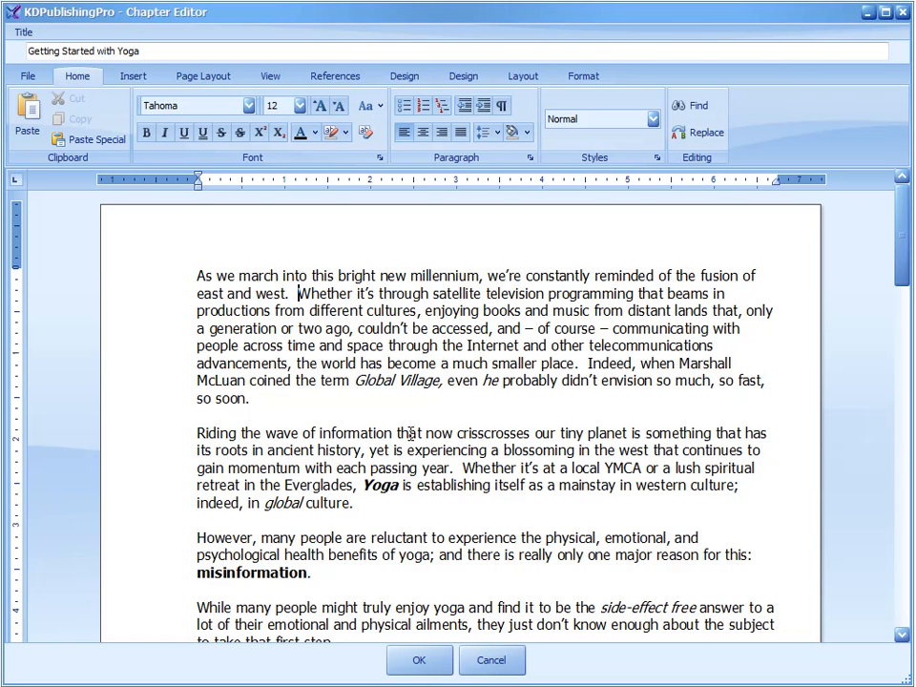
key(Return)
key(Return)
key(Return)
key(Return)
key(Return)
key(Up)
key(Up)
key(Up)
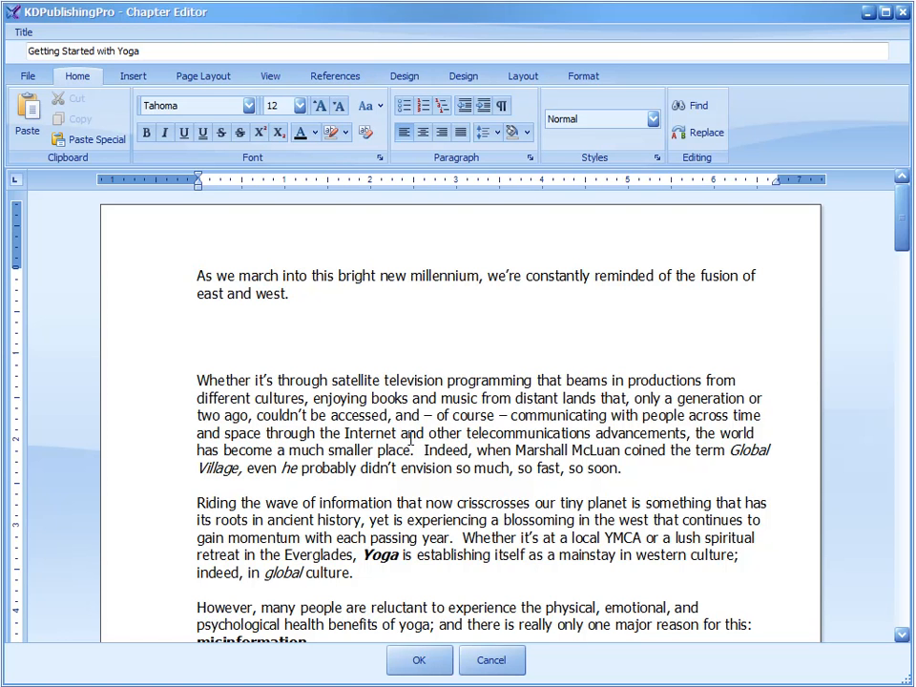
Step: Write "As we enter a new age in health and fitness we consistantly witness the merging of Western and Eastern cultures." as a separate paragraph
click(202, 325)
text(As we enter a new age)
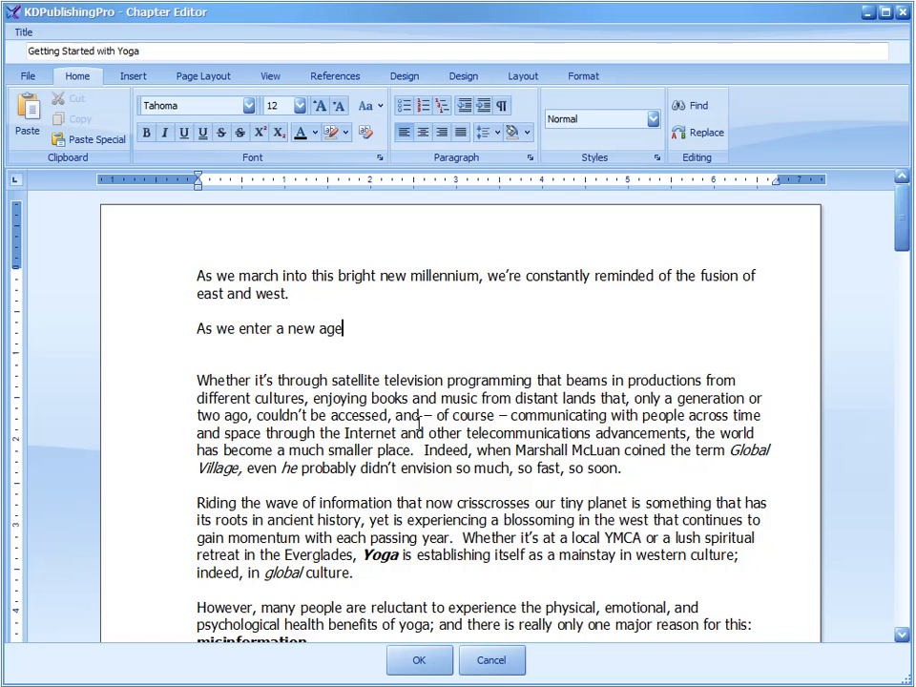
text( in health and fi)
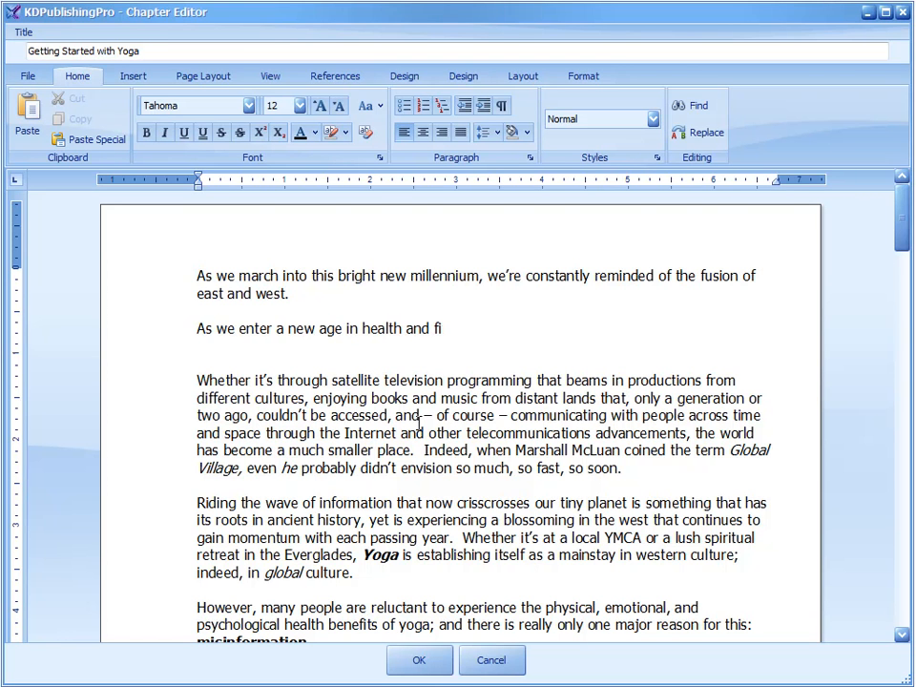
text(tness we consis)
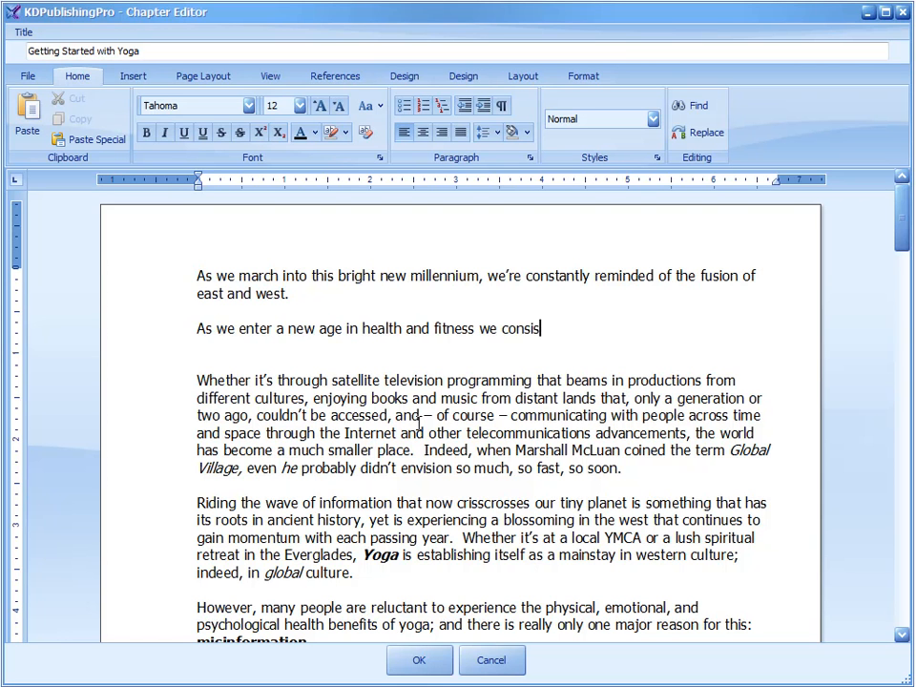
text(tea)
key(BackSpace)
key(BackSpace)
text(antly witness )
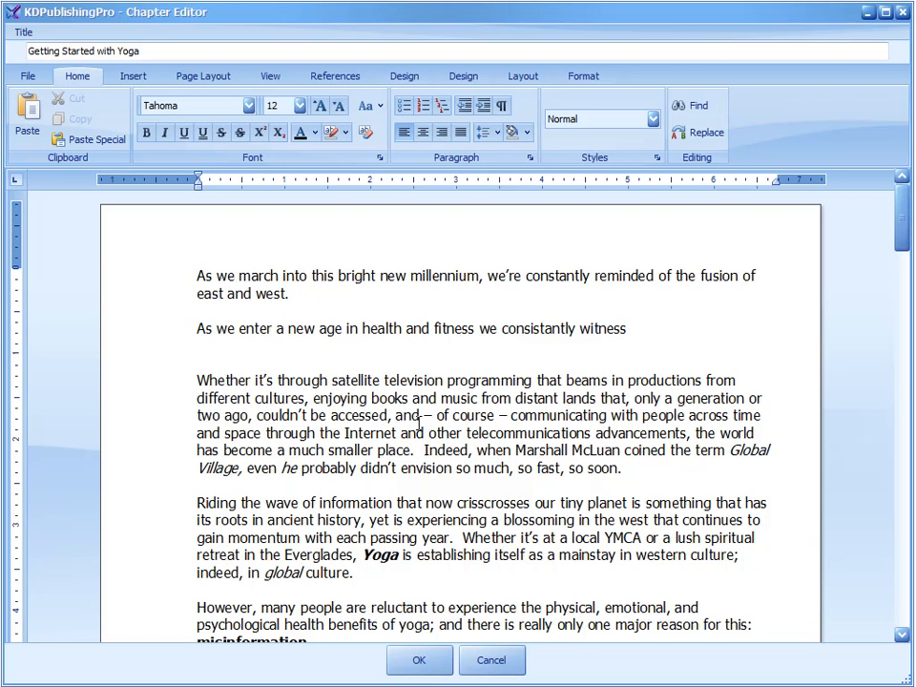
text(the merging)
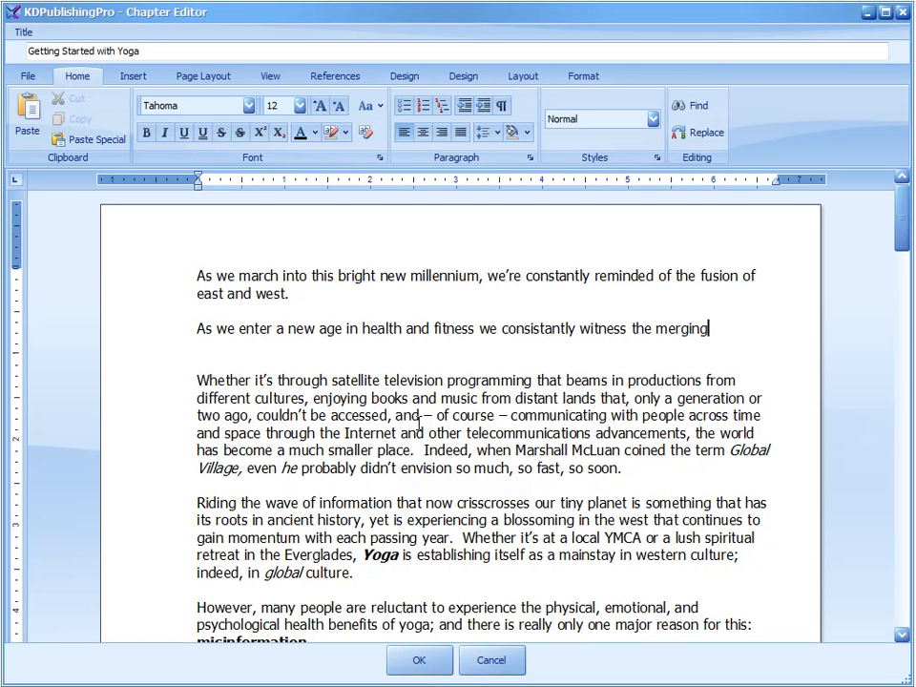
text( of Western)
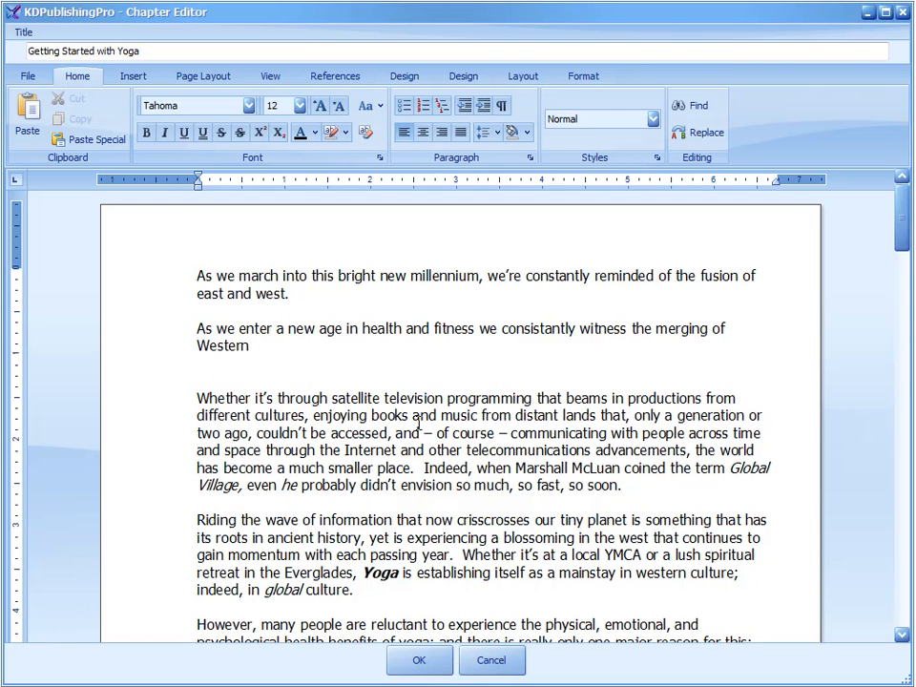
text( and Easter)
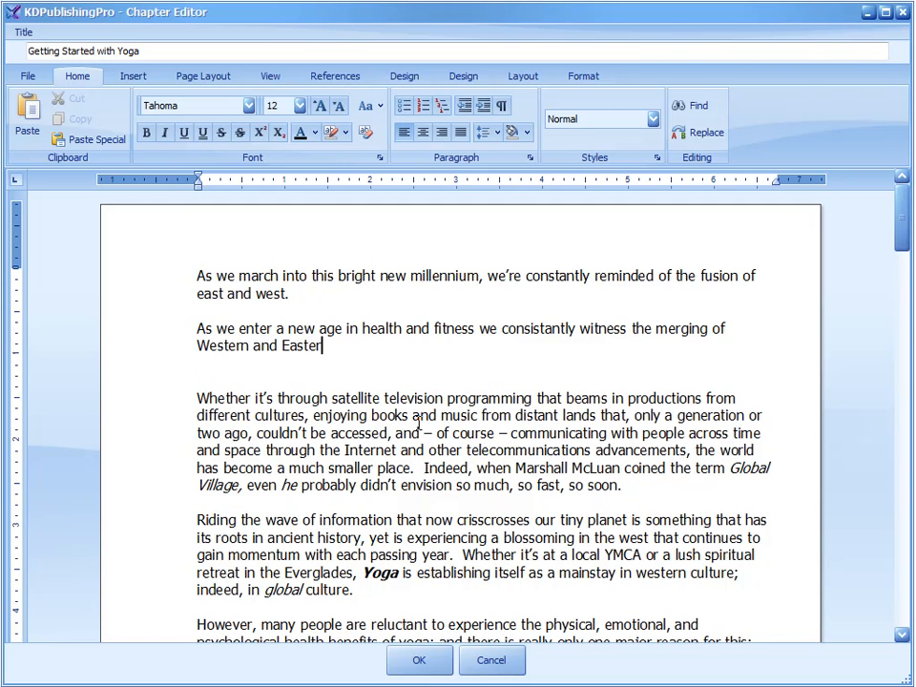
text(n cultures.)
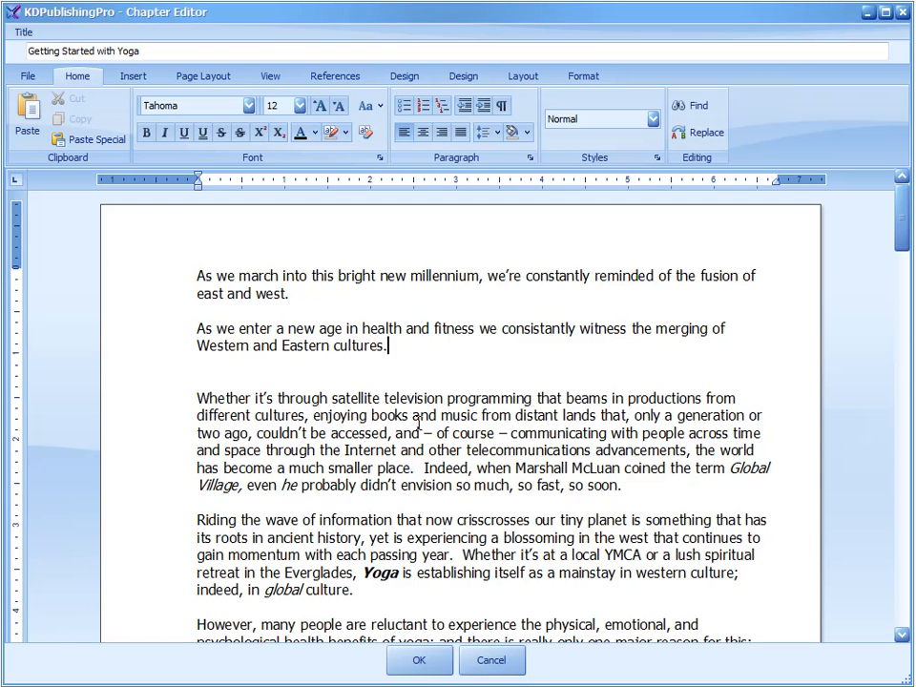
Step: Delete the added sentence and its surrounding blank lines so that the first paragraph is joined again
drag(401, 350, 155, 337)
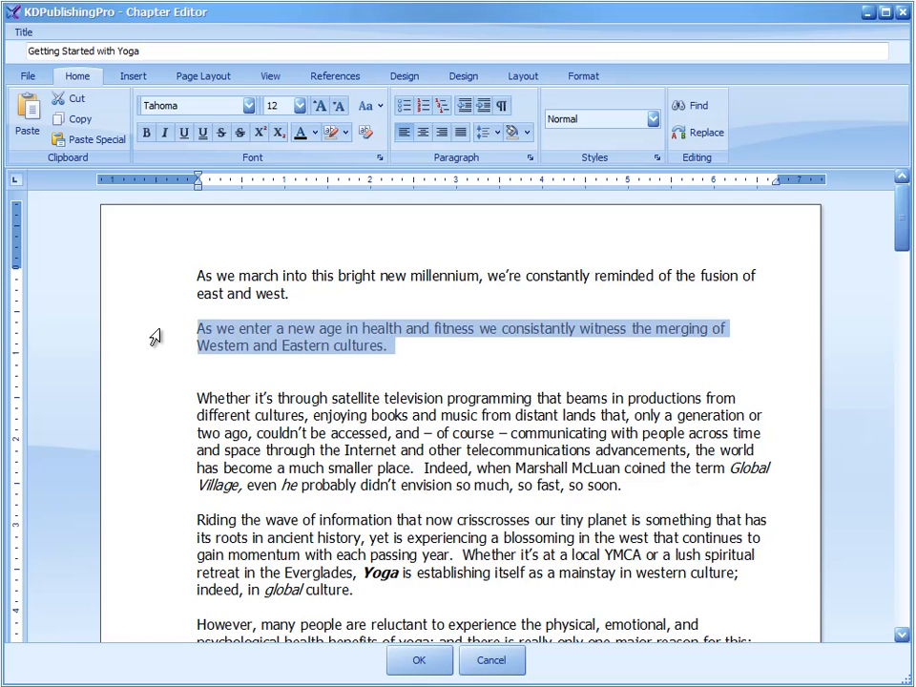
key(Delete)
key(Delete)
key(Delete)
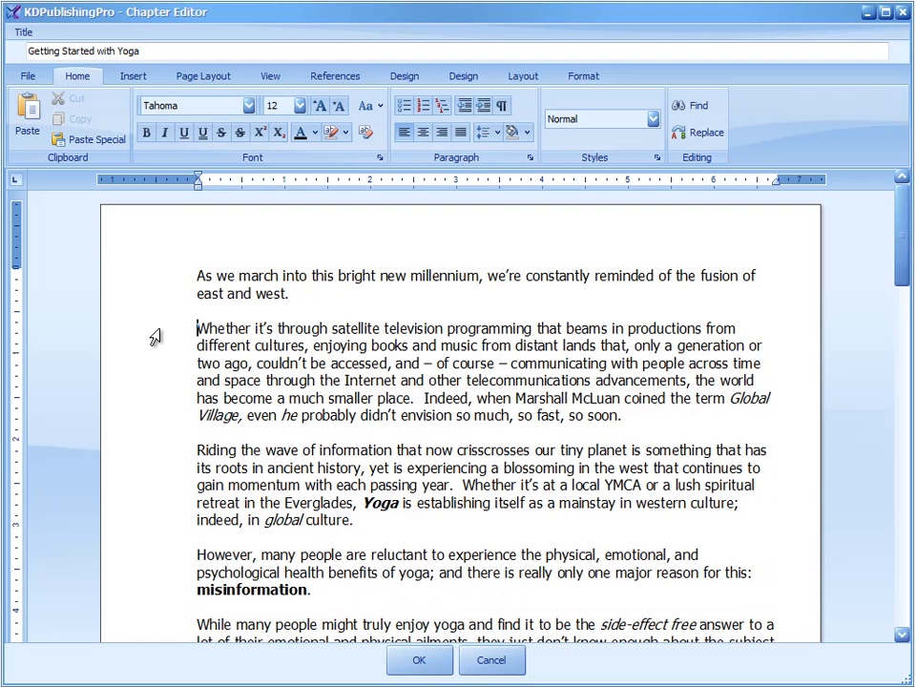
key(BackSpace)
key(BackSpace)
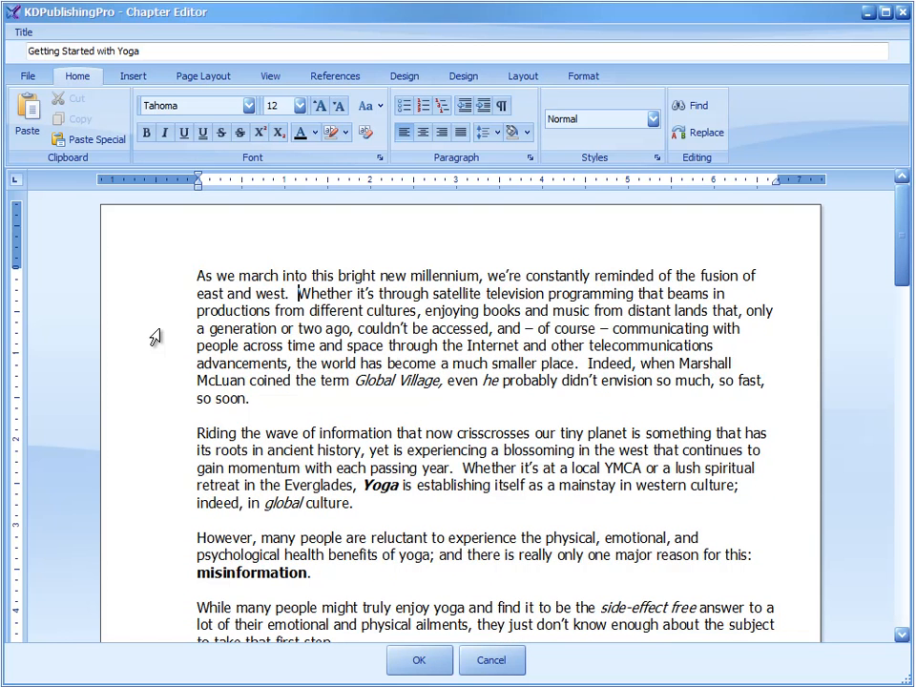
key(ctrl+s)
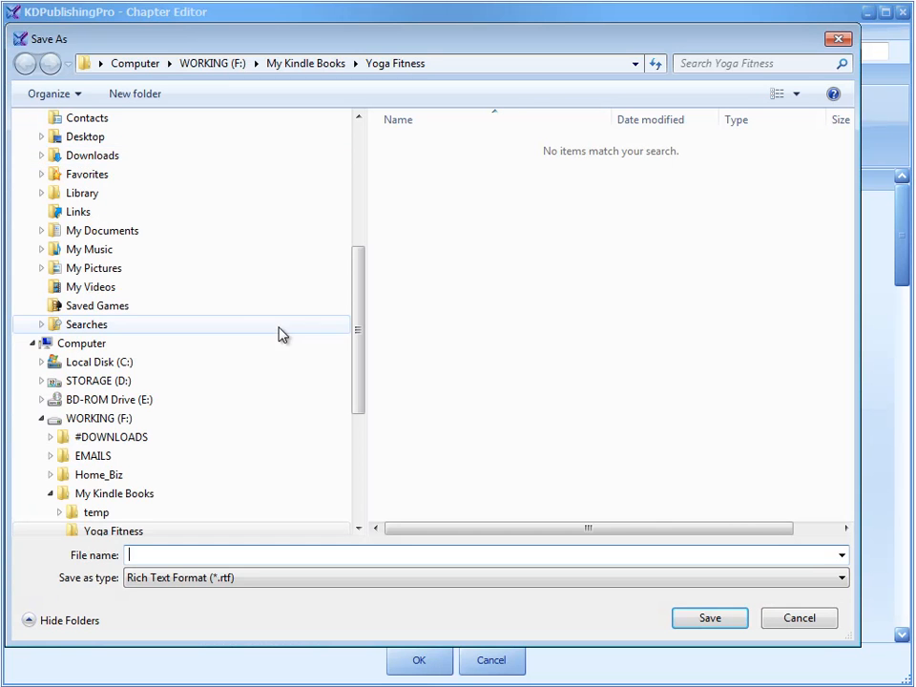
click(800, 619)
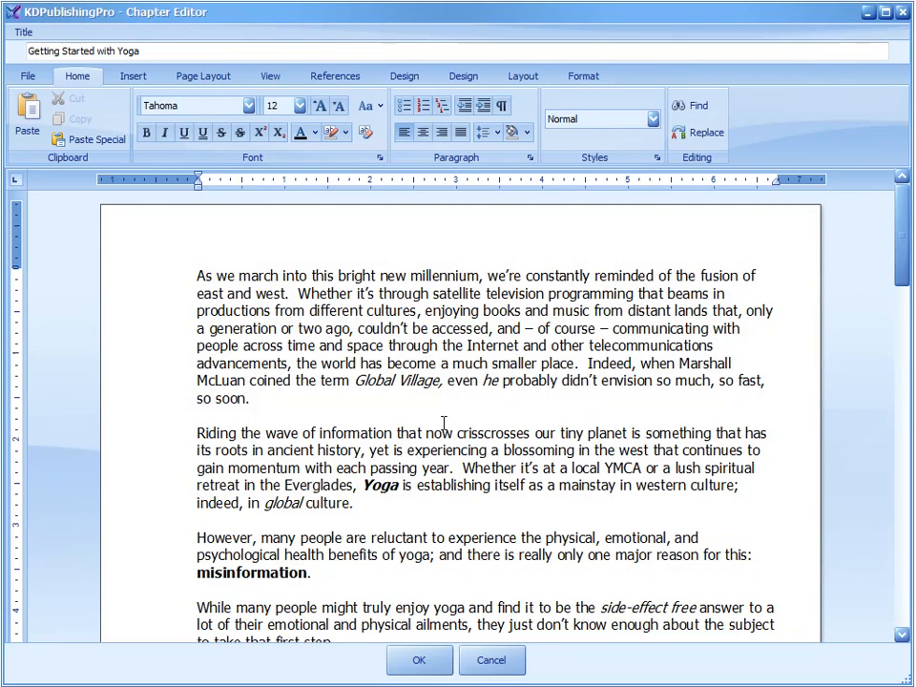
Step: Add a blank line above the chapter's first paragraph and save both the chapter and the book
scroll(432, 408, down, 2)
scroll(475, 445, up, 7)
key(Return)
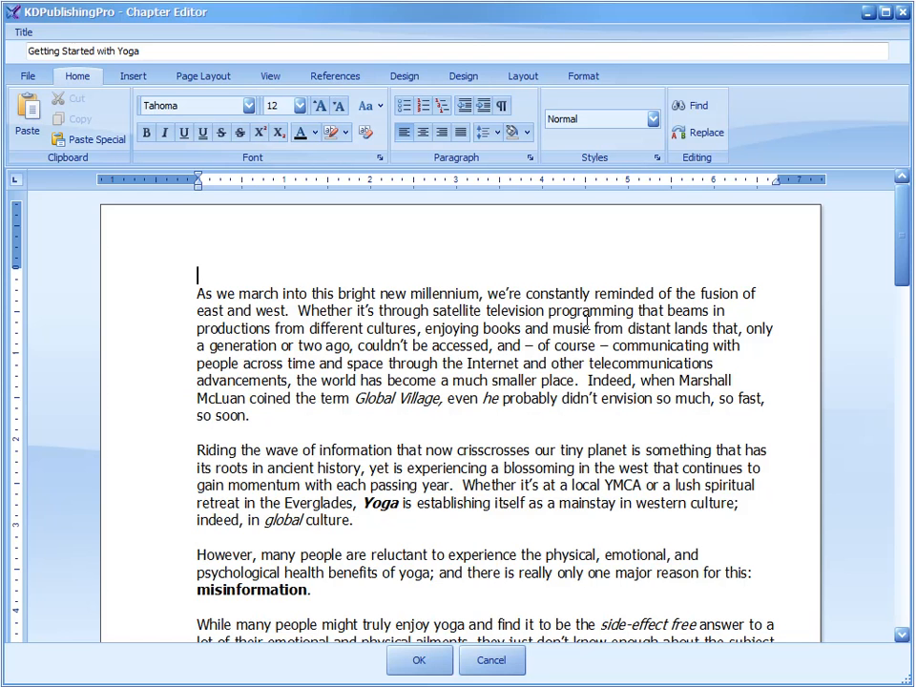
click(432, 659)
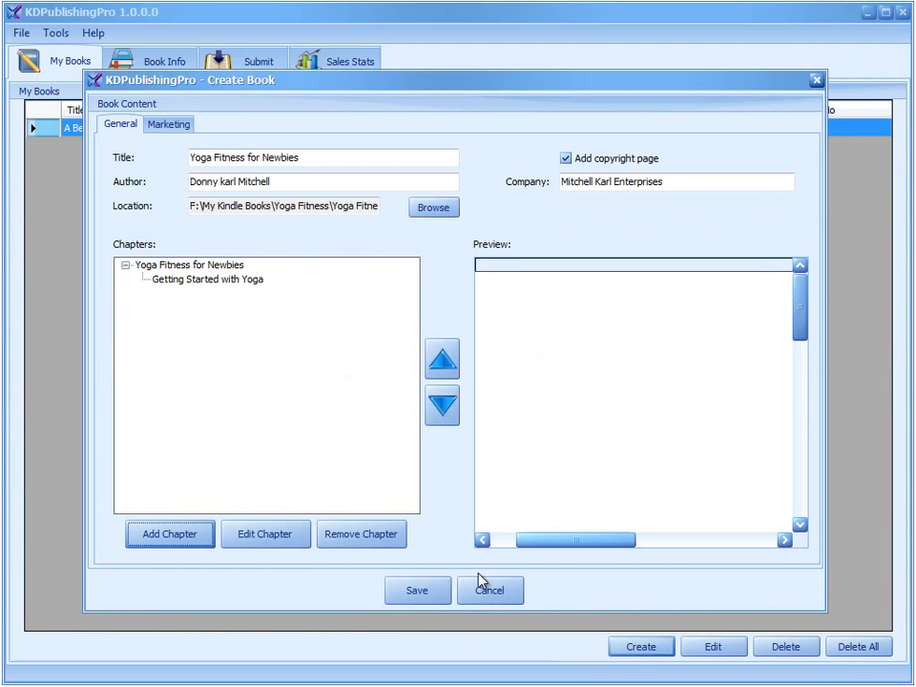
click(426, 592)
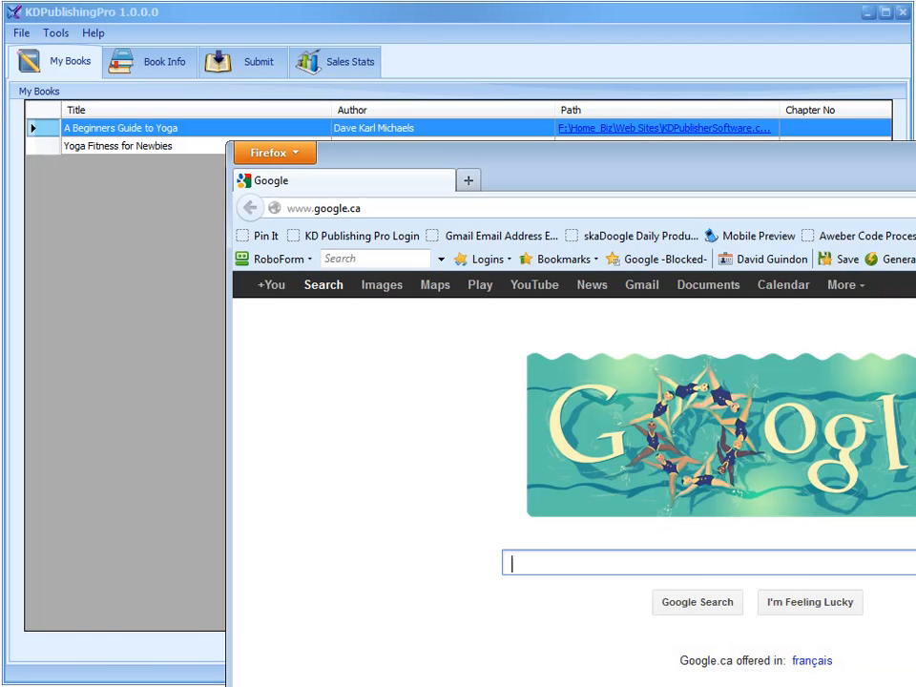
Step: Switch to Firefox, fit its window to the screen, and search Google Images for "yoga"
drag(915, 158, 762, 17)
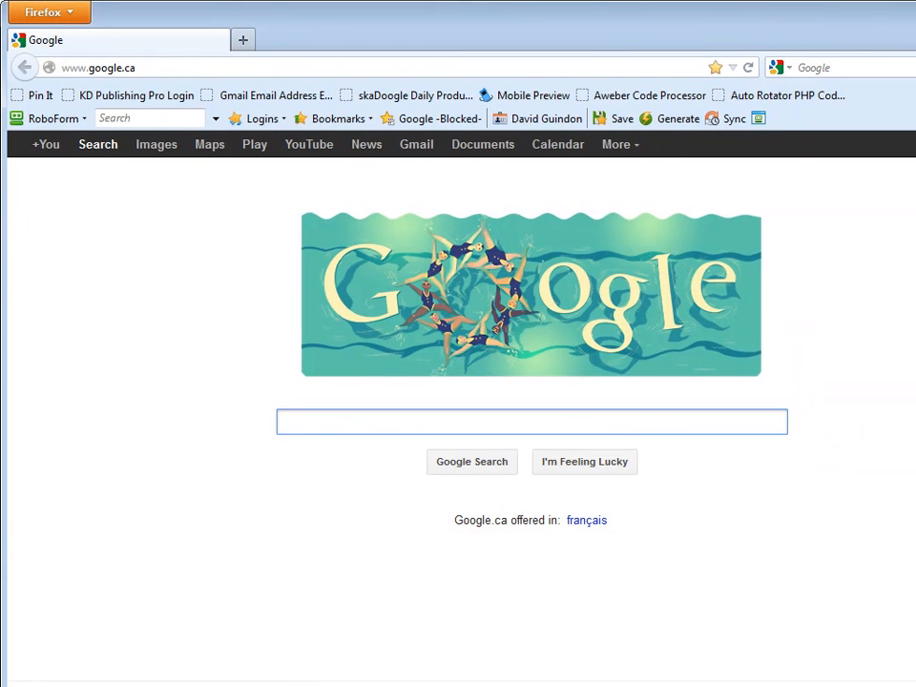
mouse_move(915, 686)
mouse_down()
mouse_move(915, 654)
mouse_move(913, 683)
mouse_up()
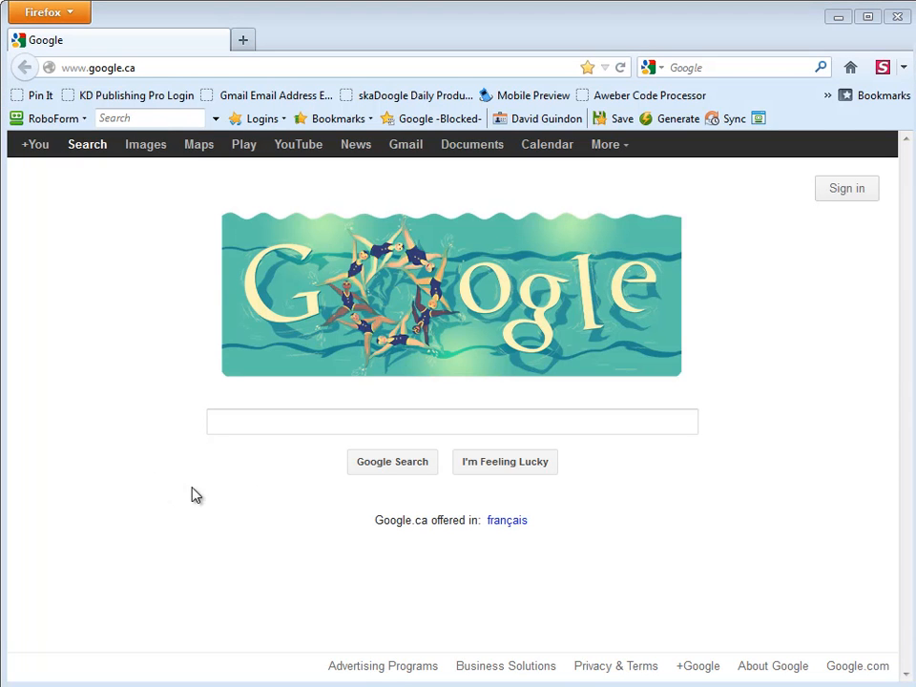
click(233, 428)
click(134, 148)
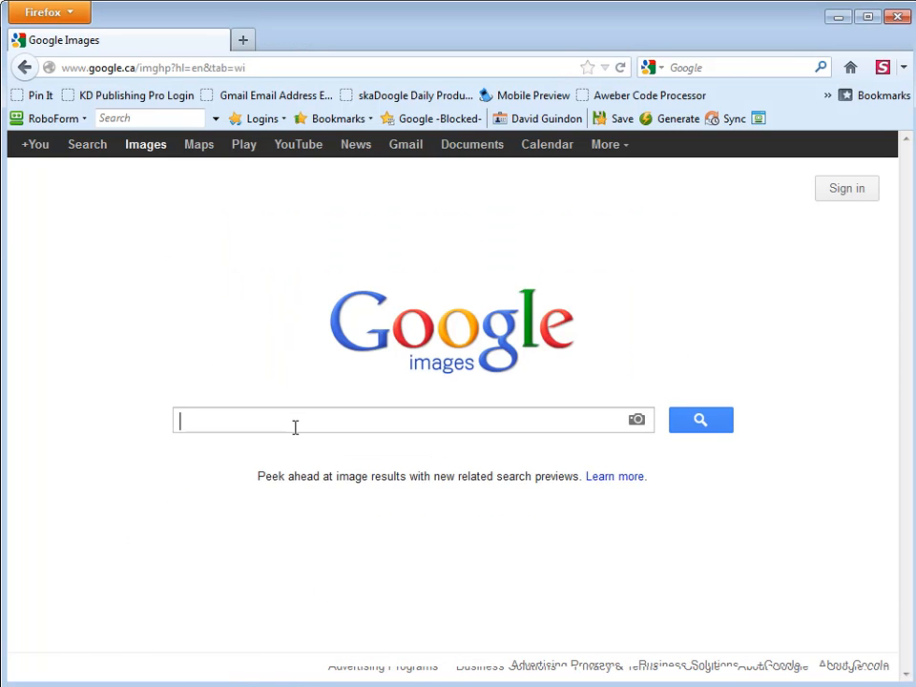
text(yof)
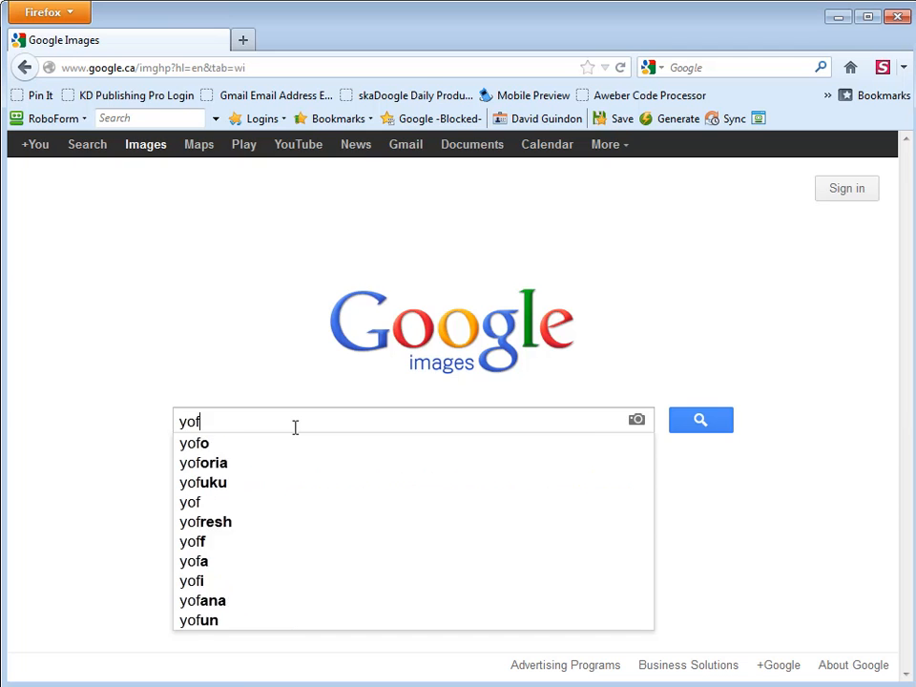
key(BackSpace)
text(ga)
key(Return)
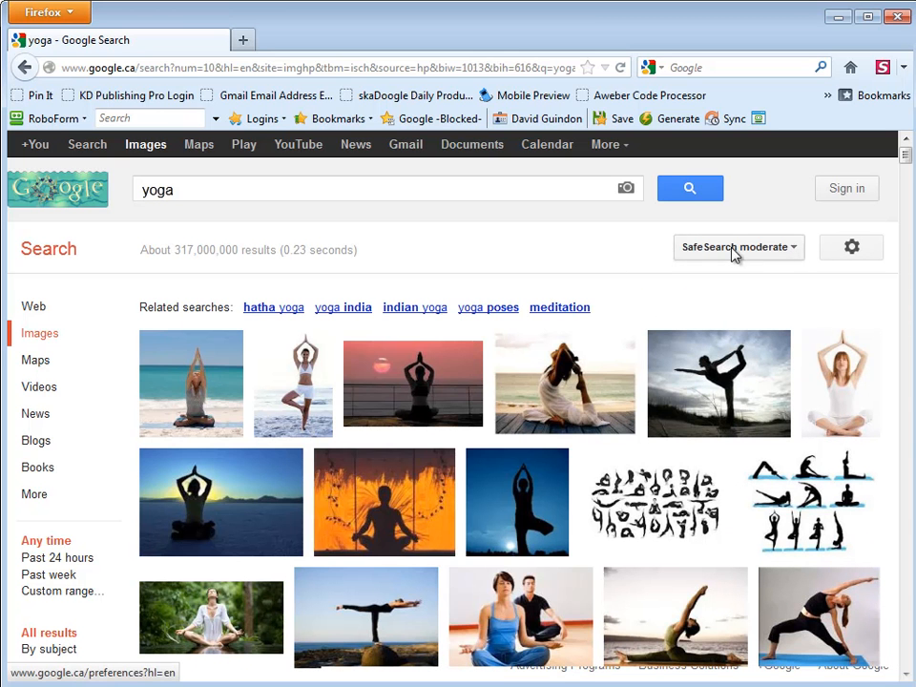
Step: Run an advanced image search for yoga with usage rights set to "free to use or share, even commercially"
click(857, 250)
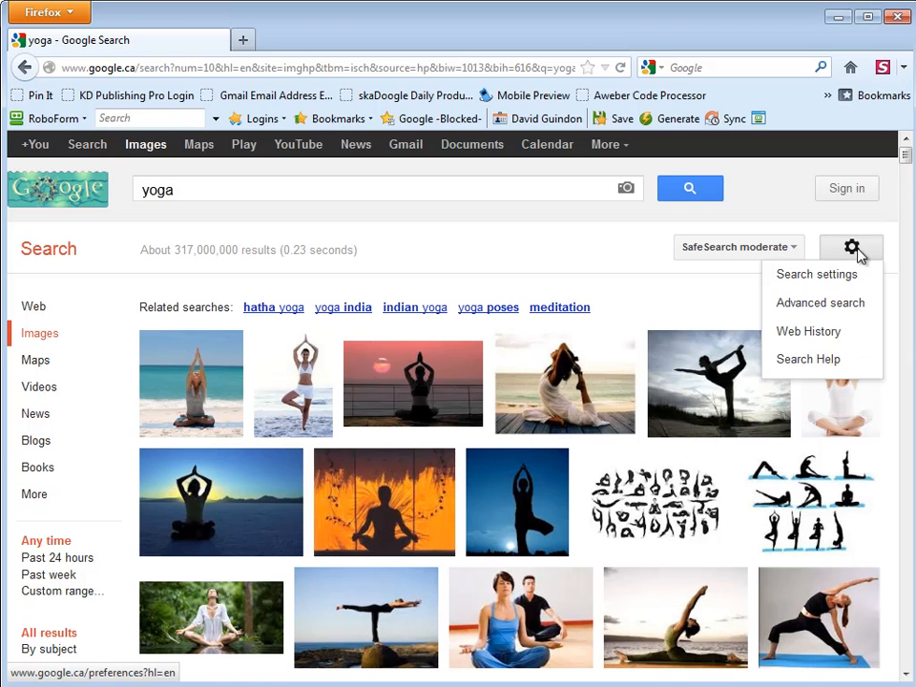
click(784, 304)
scroll(719, 495, down, 5)
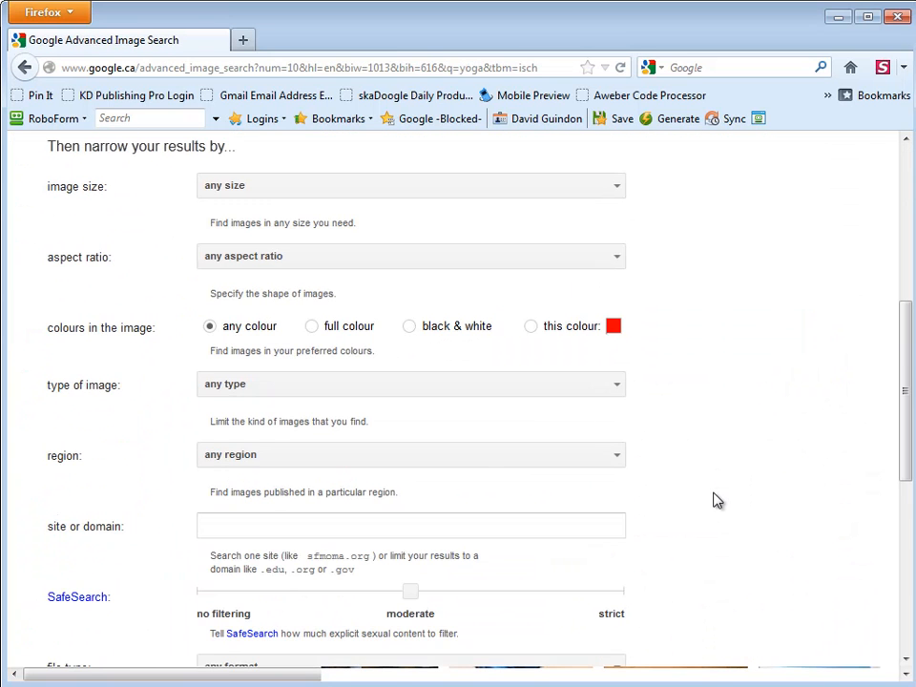
scroll(416, 464, down, 4)
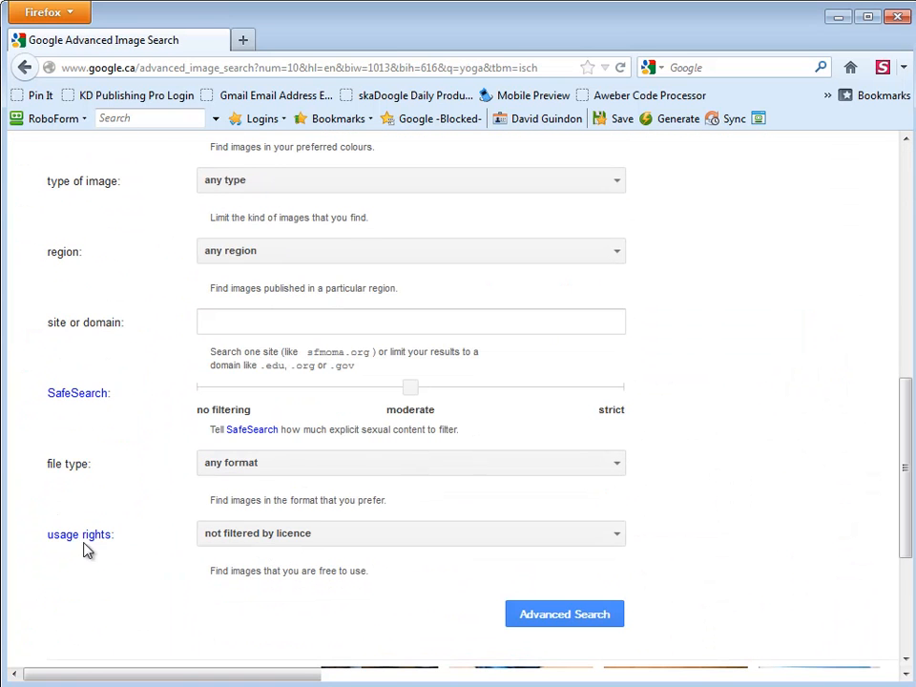
click(388, 540)
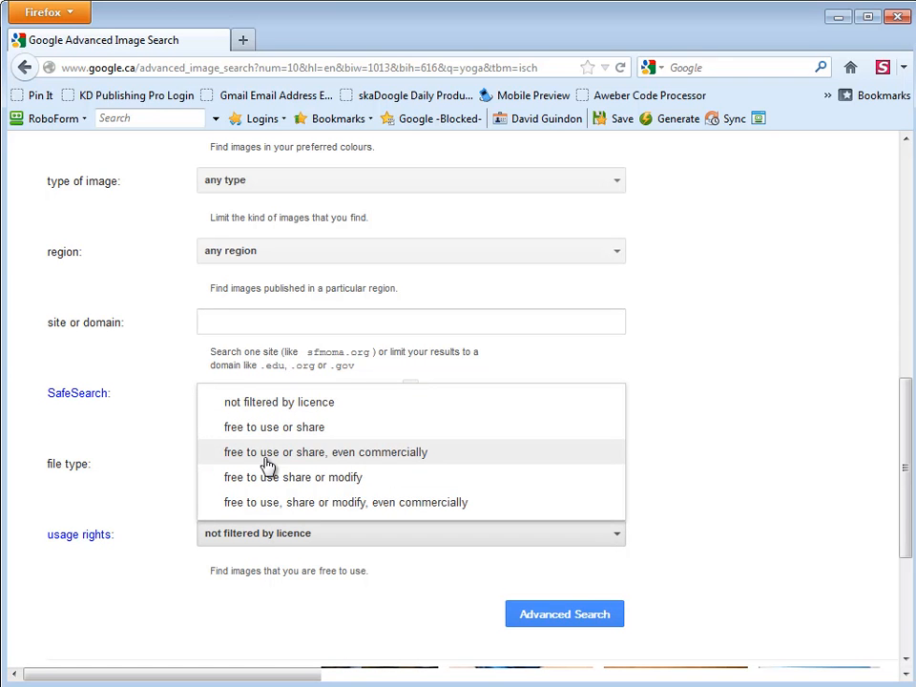
click(400, 463)
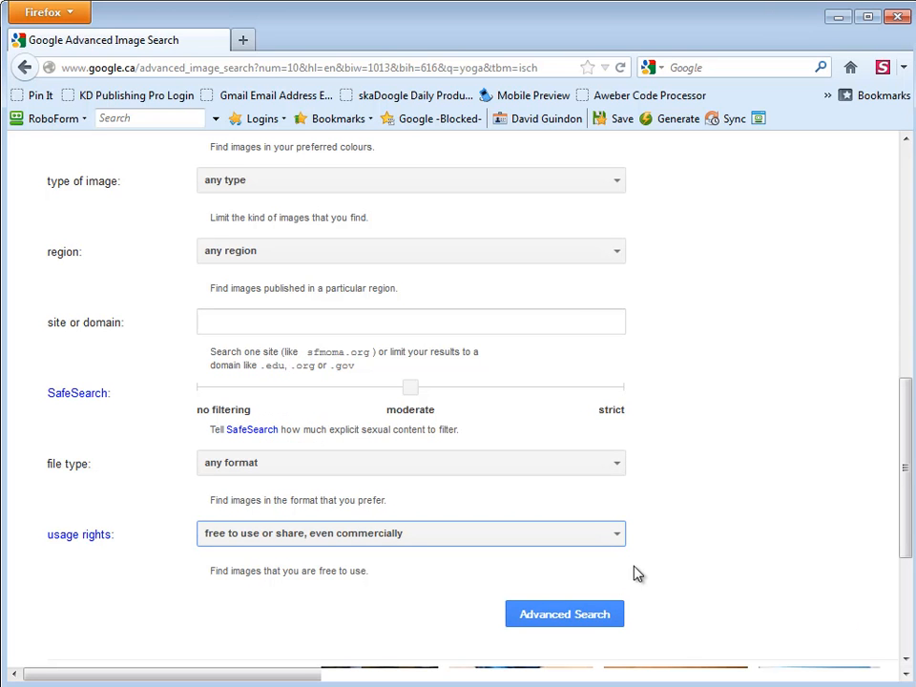
click(582, 542)
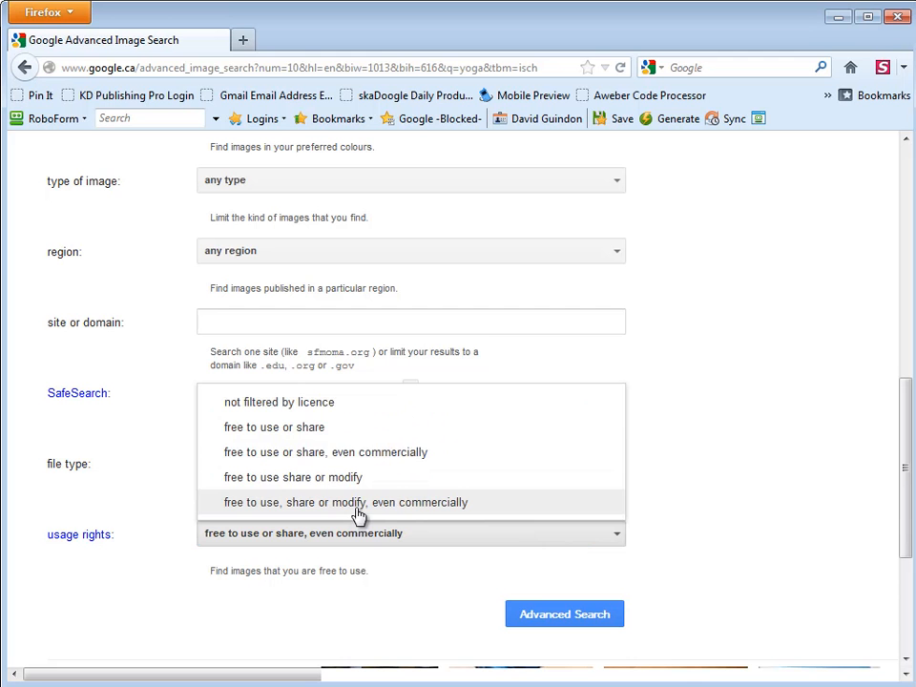
click(363, 454)
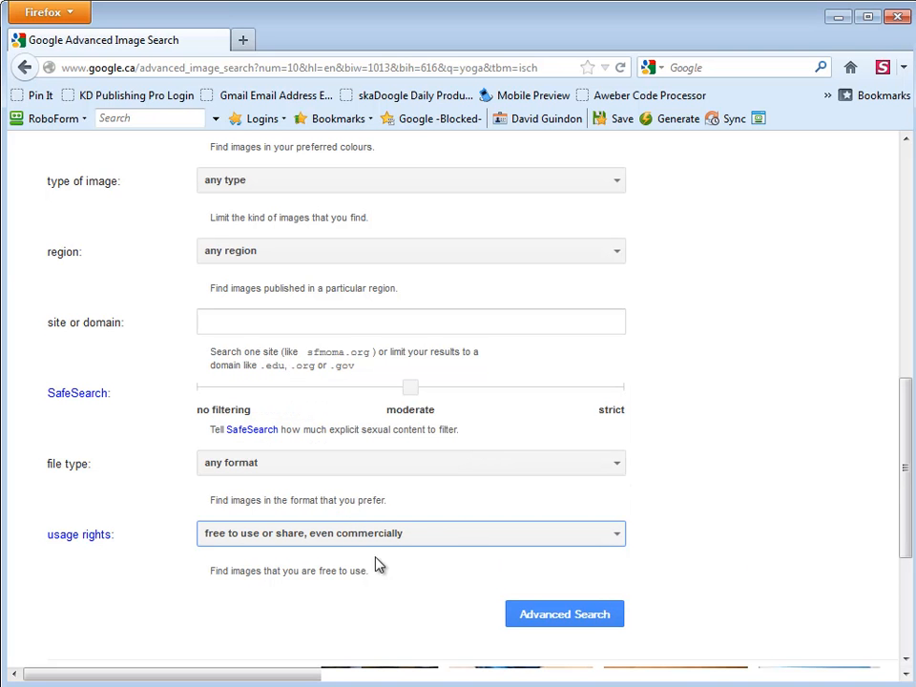
click(597, 626)
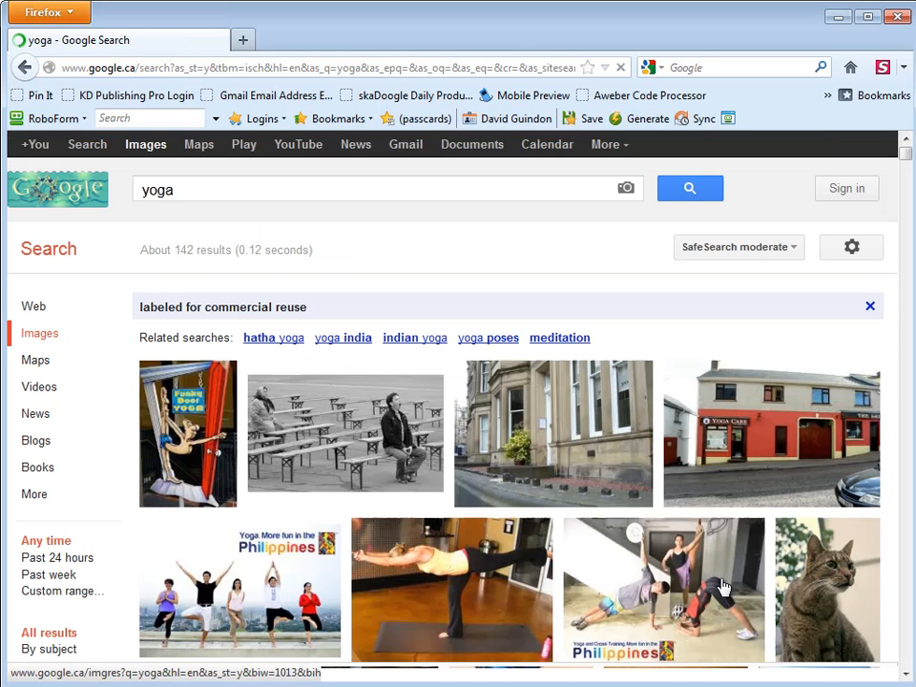
Step: Browse the commercially reusable yoga images and open the photo of an instructor helping a seated woman stretch with a purple band
scroll(785, 461, down, 1)
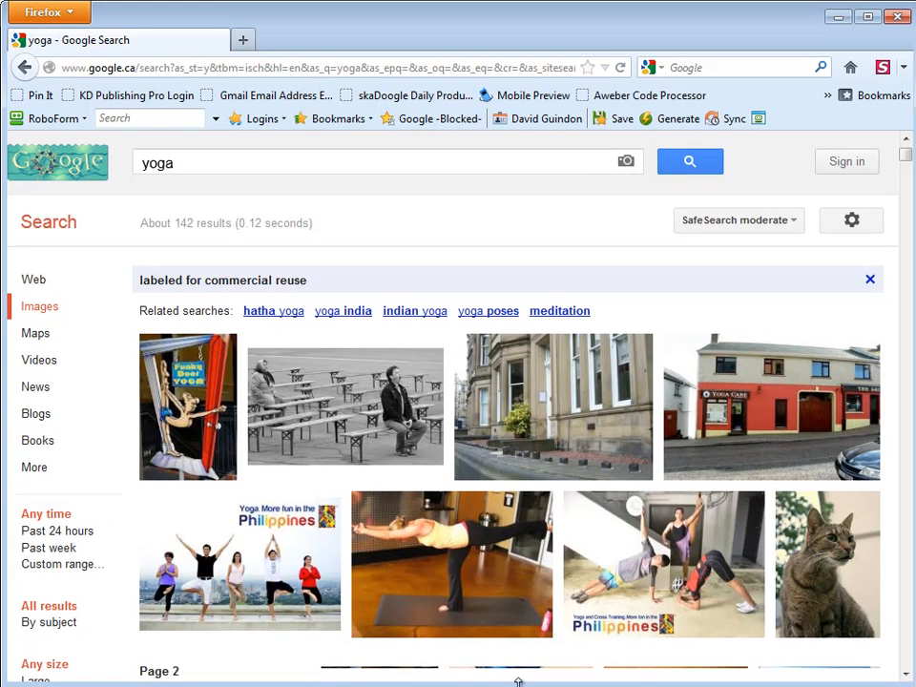
scroll(785, 460, up, 1)
scroll(858, 467, down, 10)
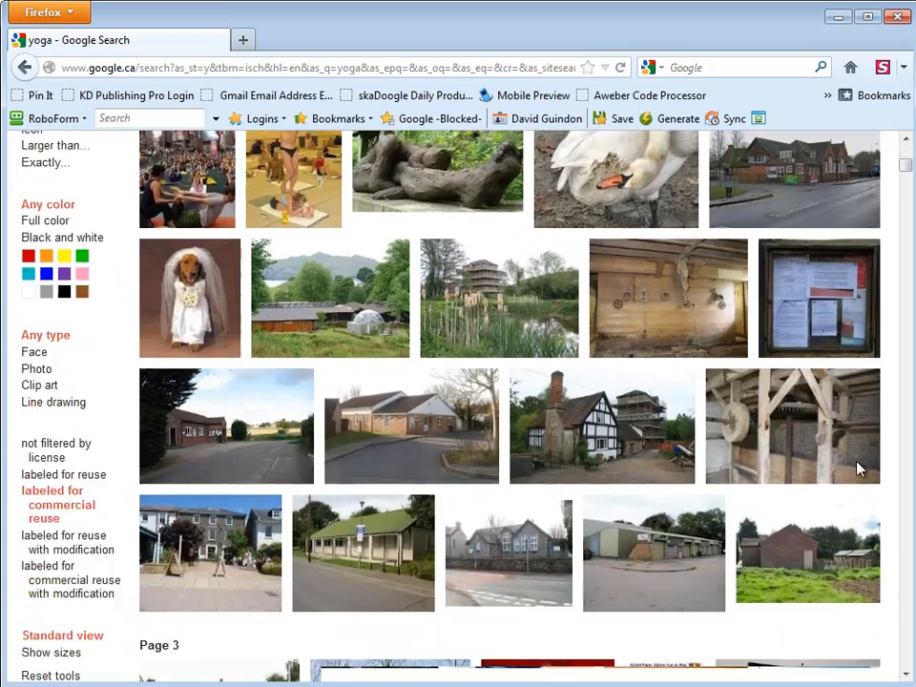
scroll(843, 560, down, 8)
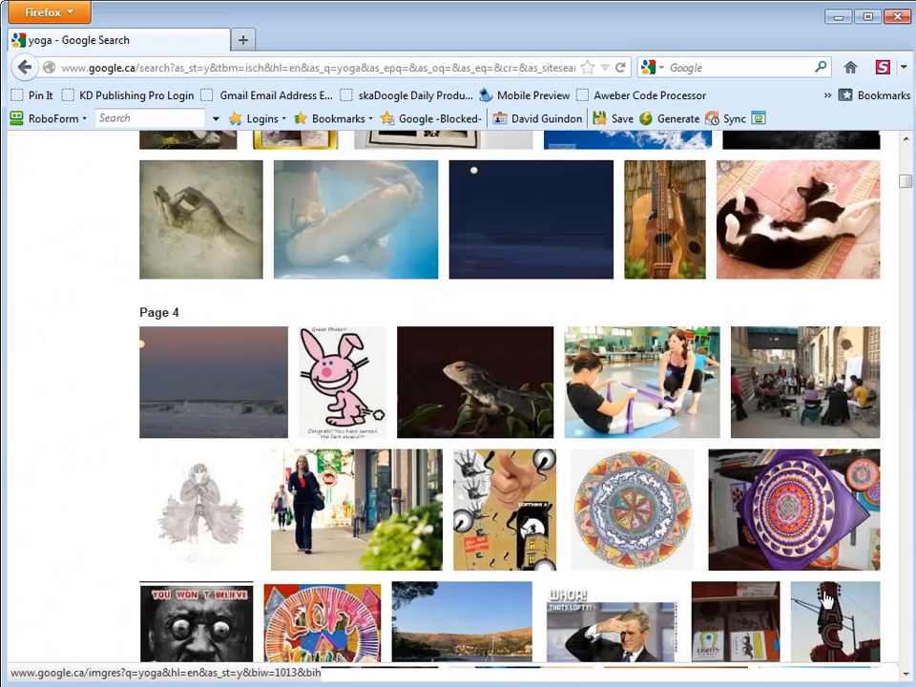
mouse_move(638, 341)
click(633, 380)
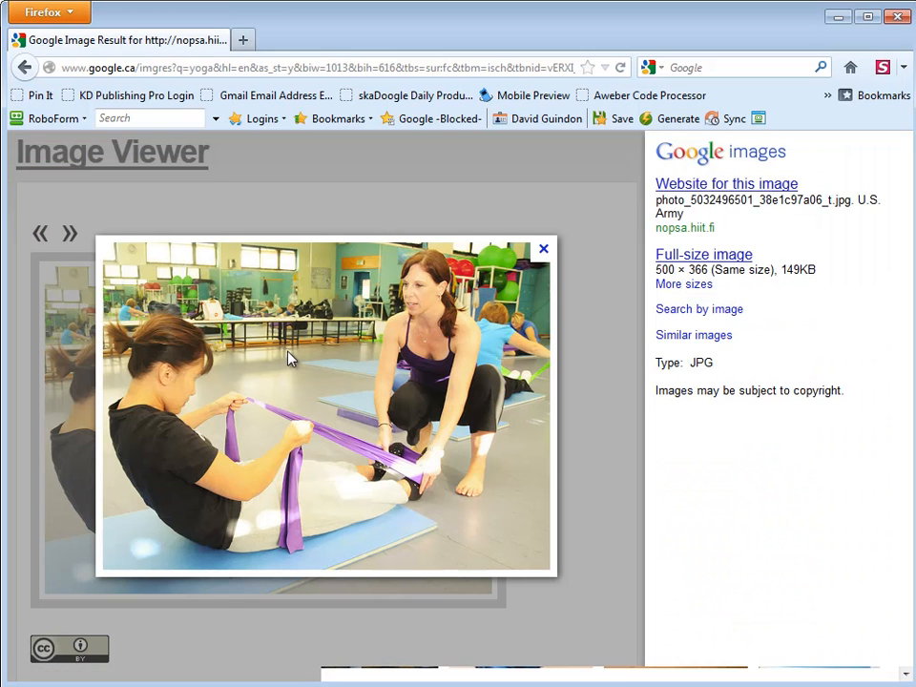
Step: Save the purple-band stretching photo to the My Kindle Books\Yoga Fitness folder on the WORKING (F:) drive and return to the image results
right_click(368, 439)
click(399, 437)
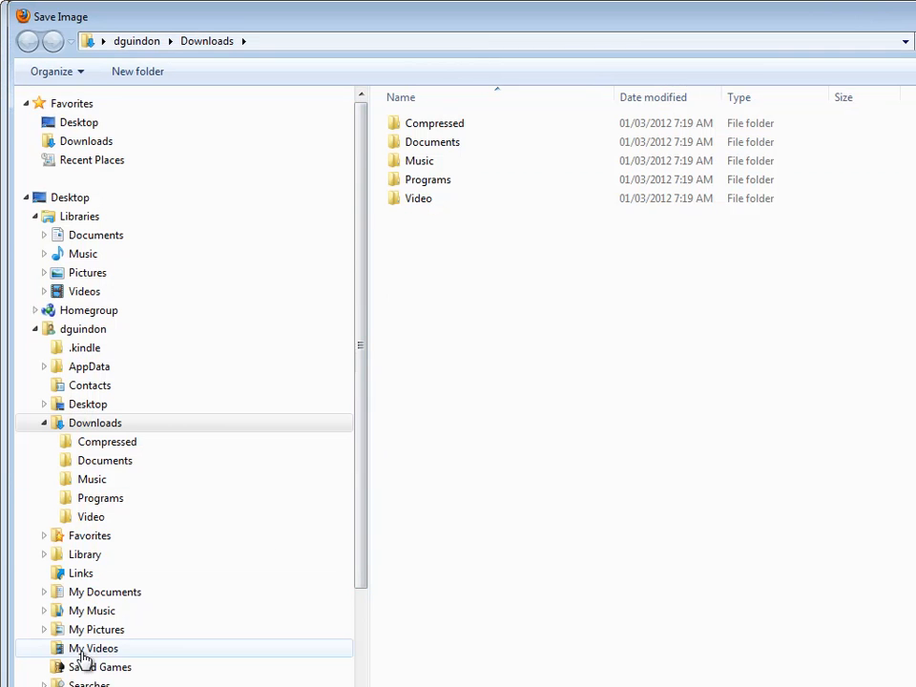
scroll(340, 625, down, 3)
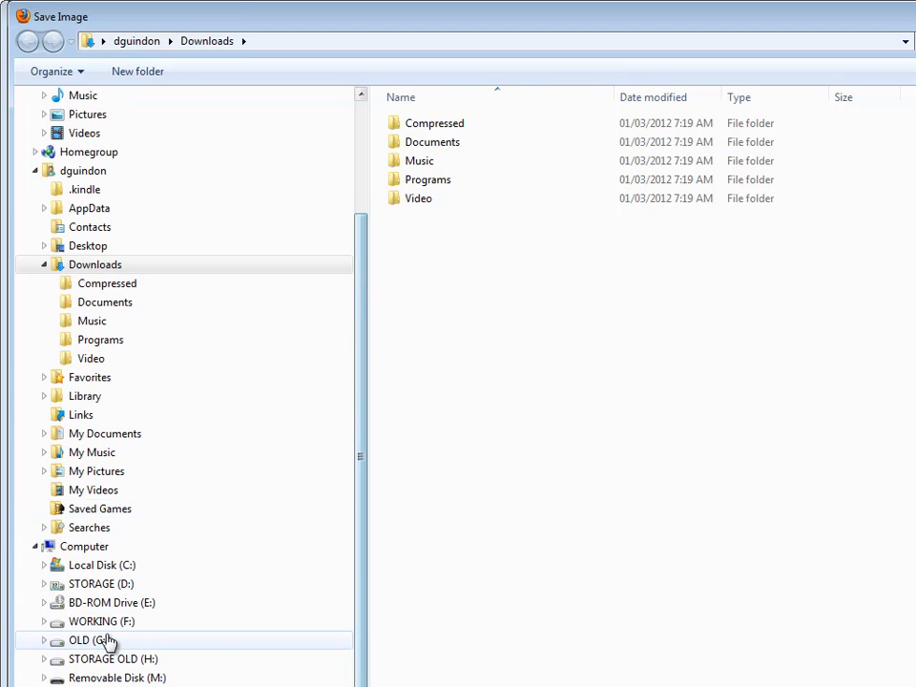
click(98, 622)
double_click(427, 182)
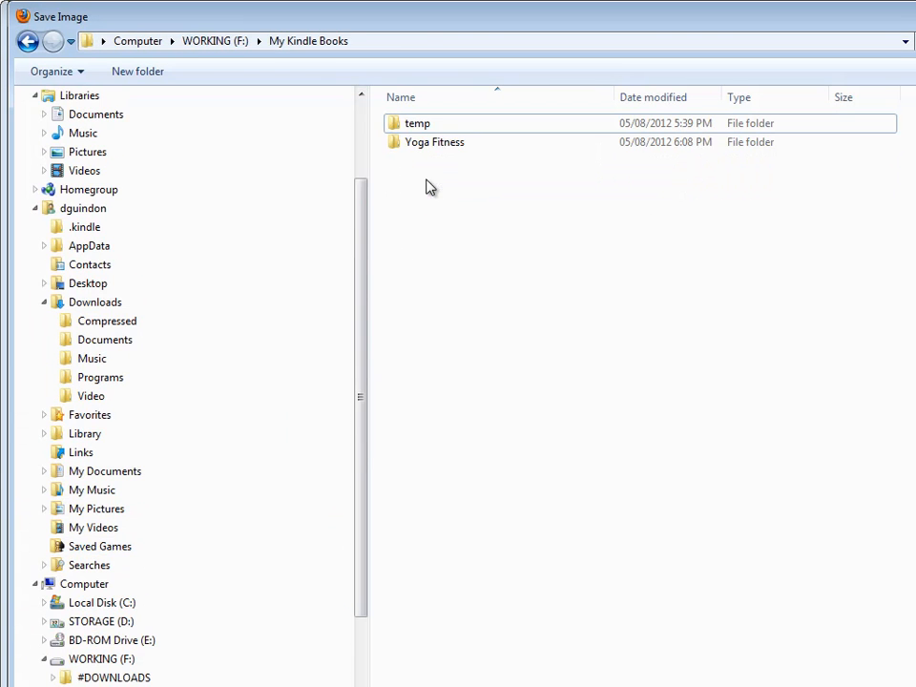
double_click(426, 145)
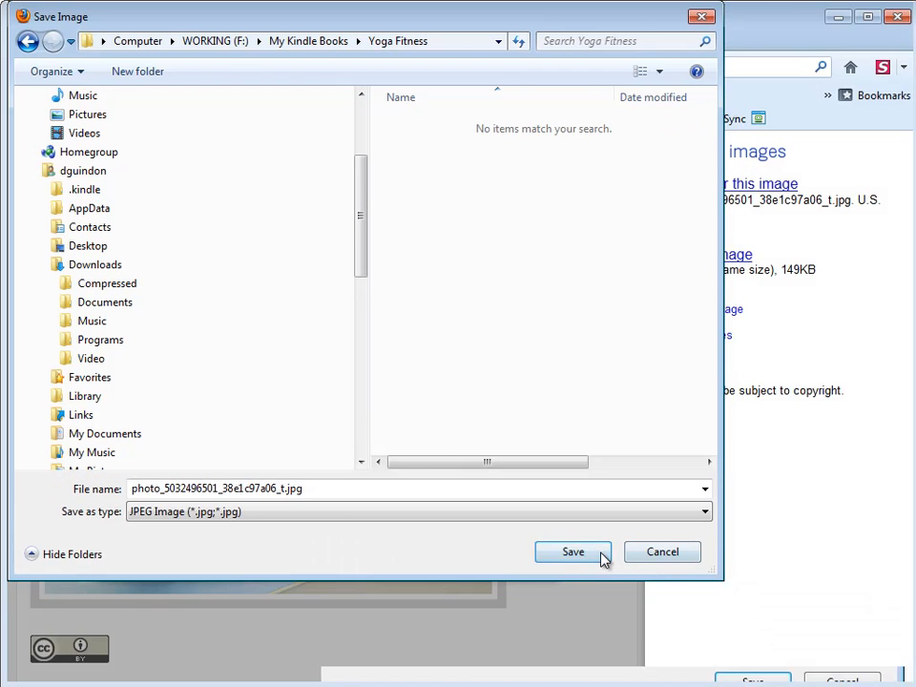
click(602, 554)
key(alt+Left)
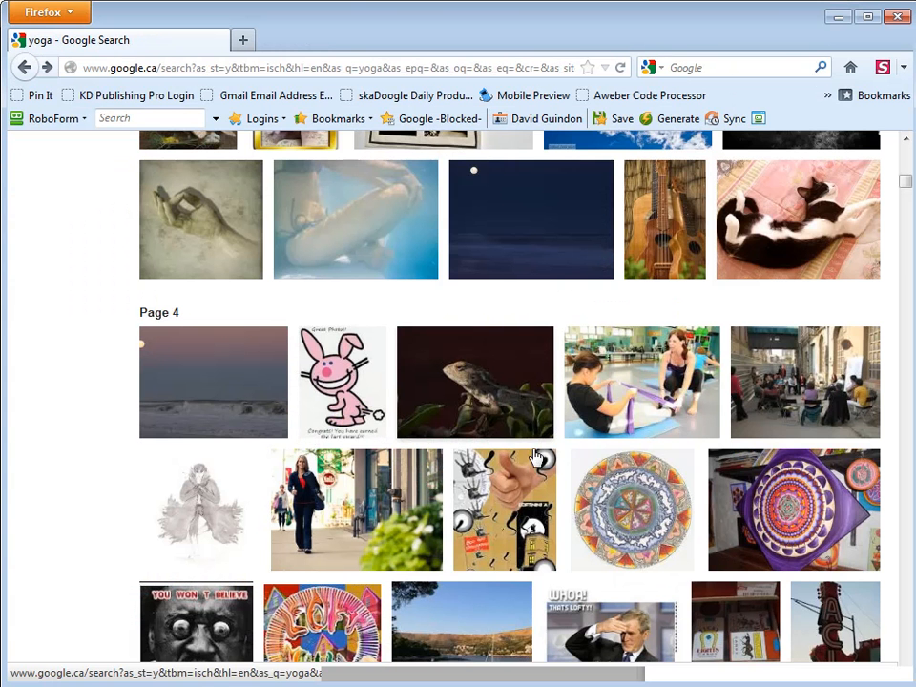
Step: Browse further image results and view the photo of a man standing on a woman's back in a yoga class
scroll(667, 496, down, 2)
scroll(668, 497, down, 6)
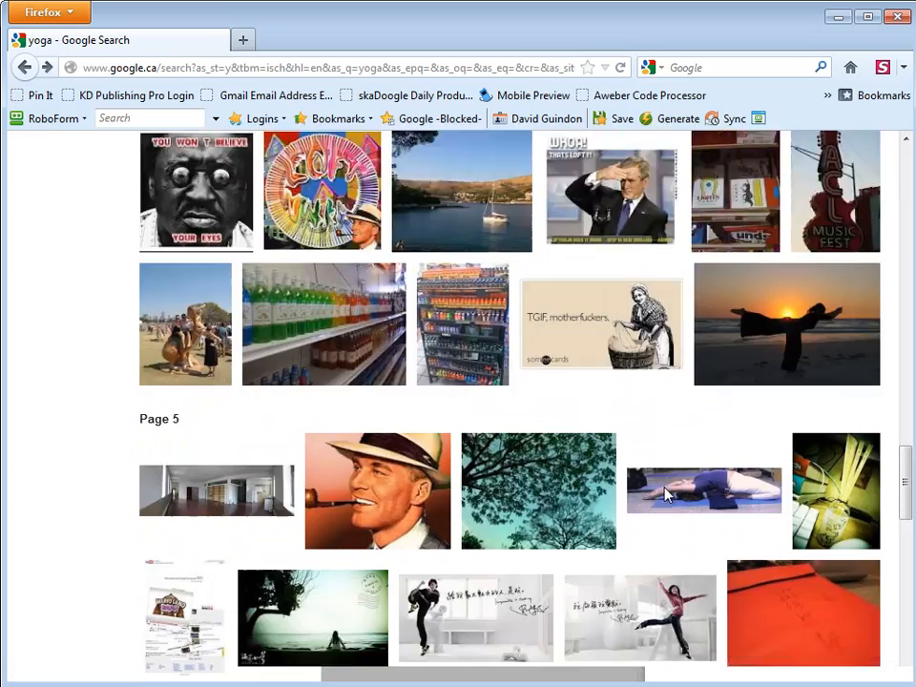
scroll(673, 560, down, 7)
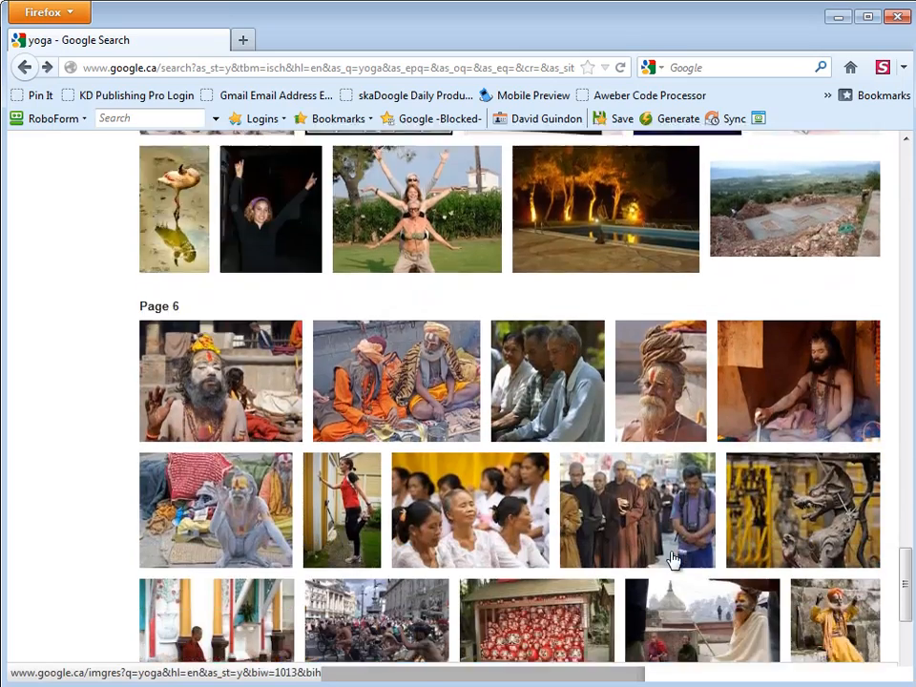
scroll(681, 585, up, 15)
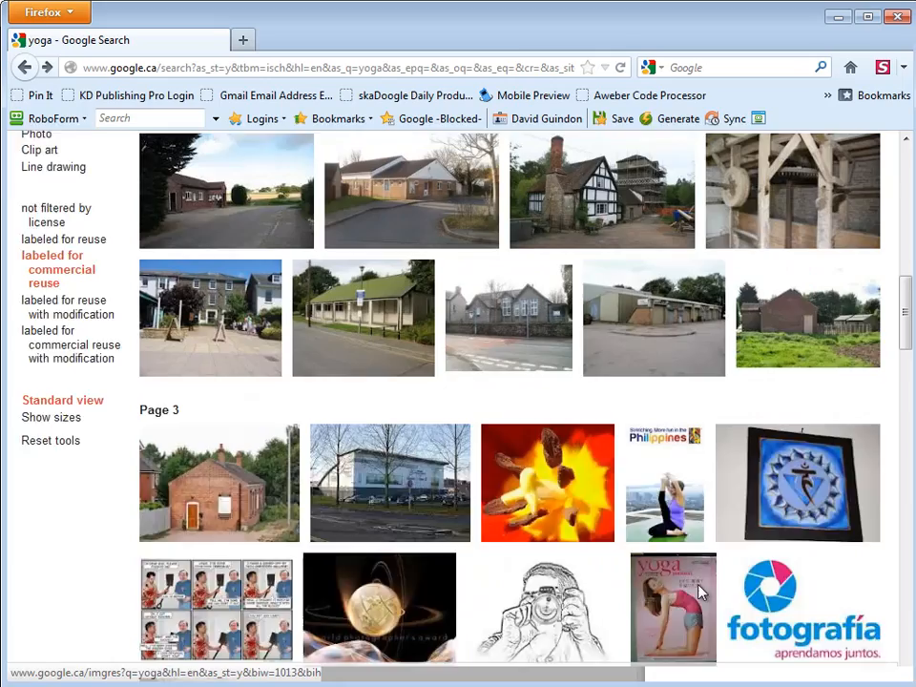
scroll(697, 592, up, 2)
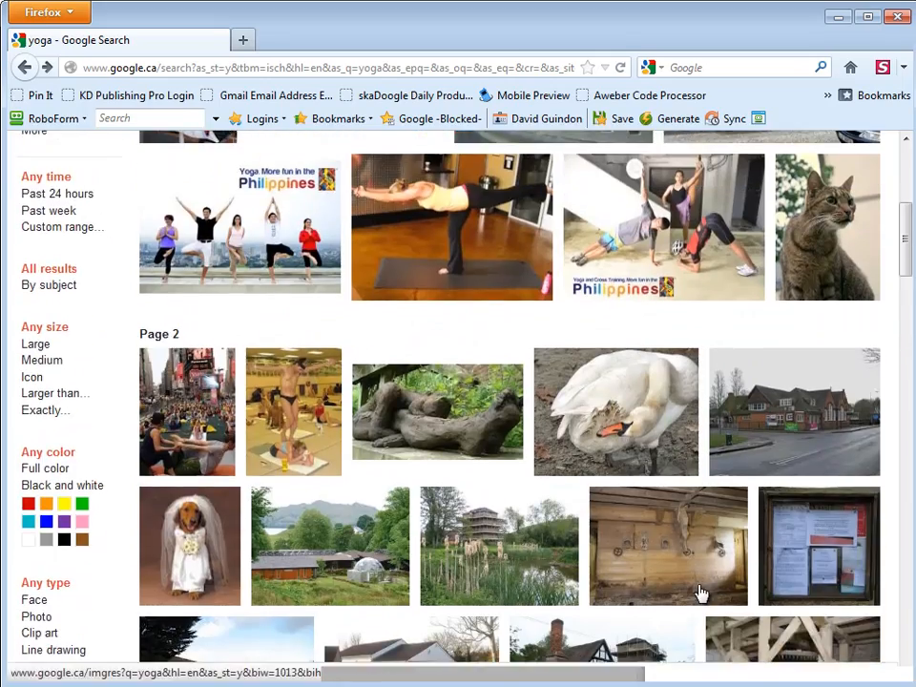
scroll(700, 593, up, 2)
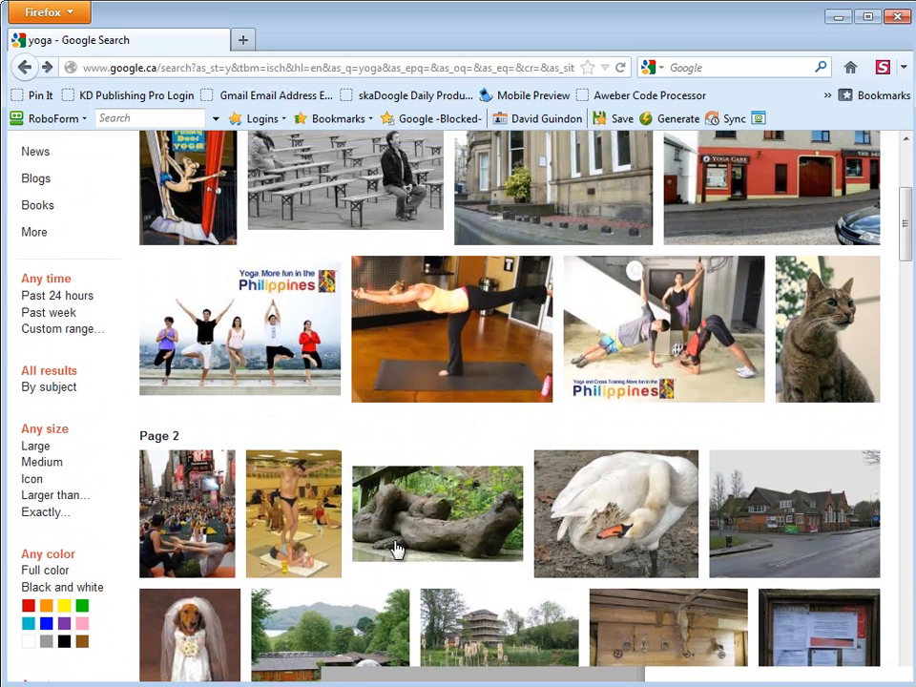
click(303, 506)
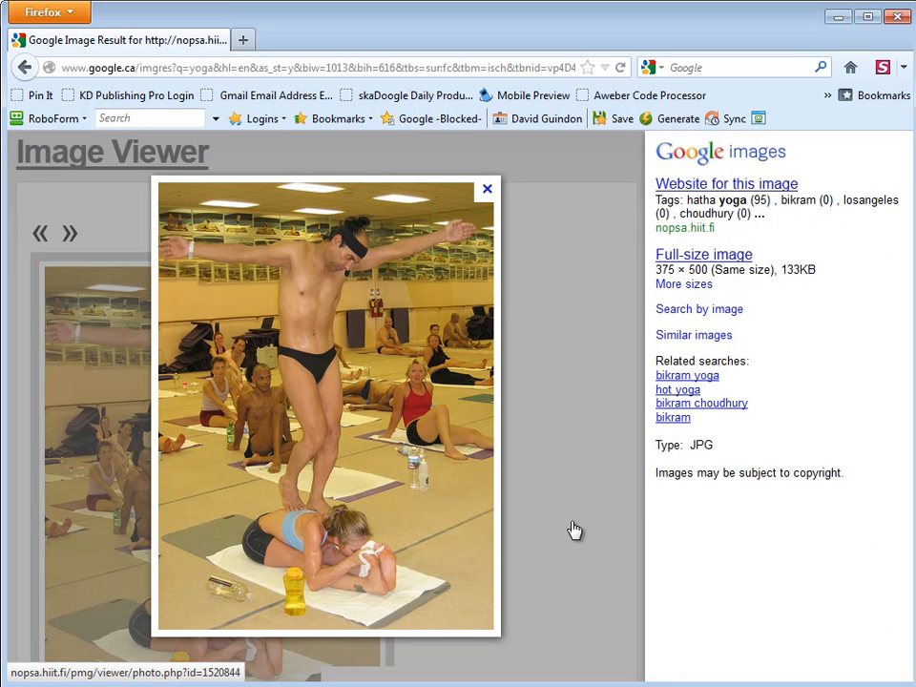
key(alt+Left)
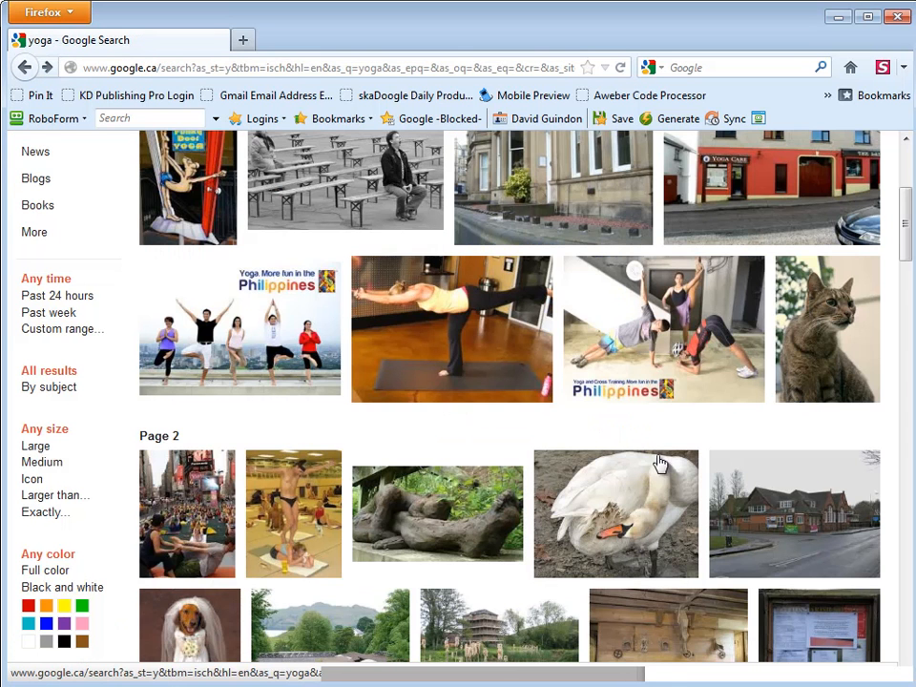
Step: Open the photo of the woman balancing on one leg on a mat, save it to the Yoga Fitness folder, and return to the results
click(461, 342)
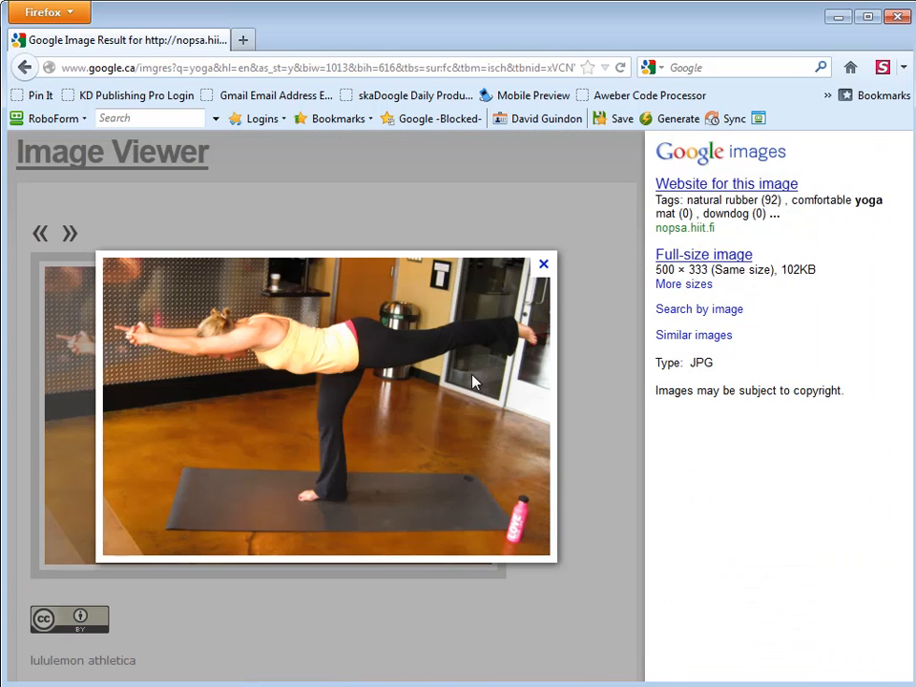
right_click(303, 376)
click(340, 440)
click(569, 554)
key(alt+Left)
Step: Look through the commercially reusable yoga image results for more suitable pictures
mouse_move(243, 322)
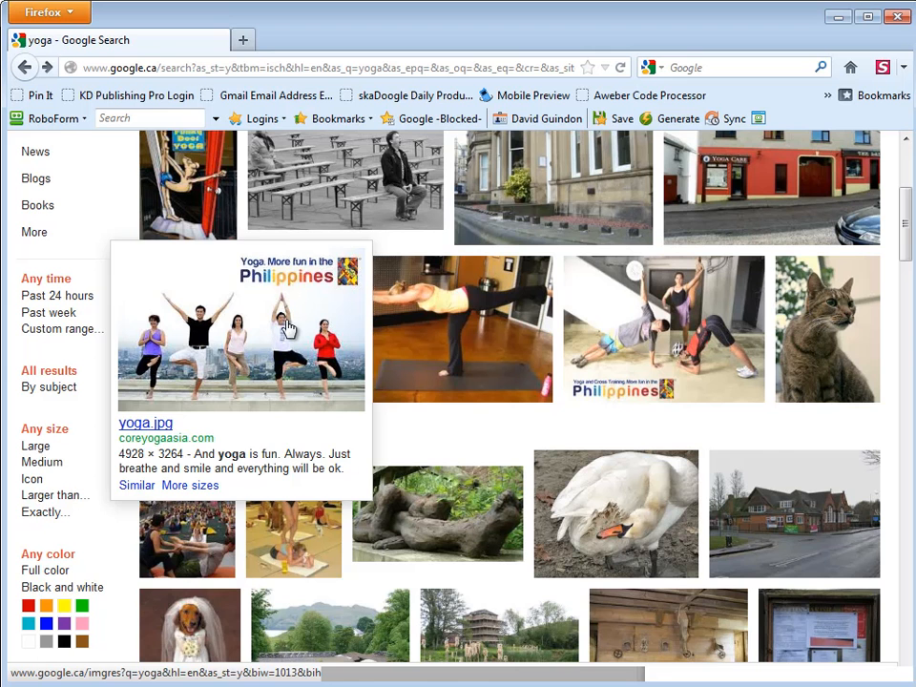
scroll(772, 454, up, 5)
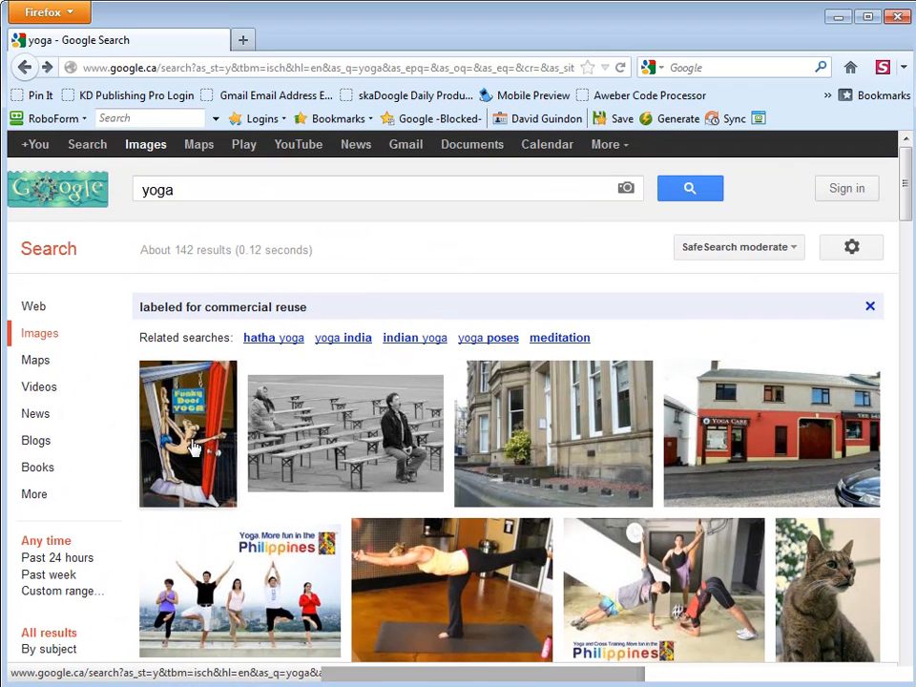
mouse_move(194, 448)
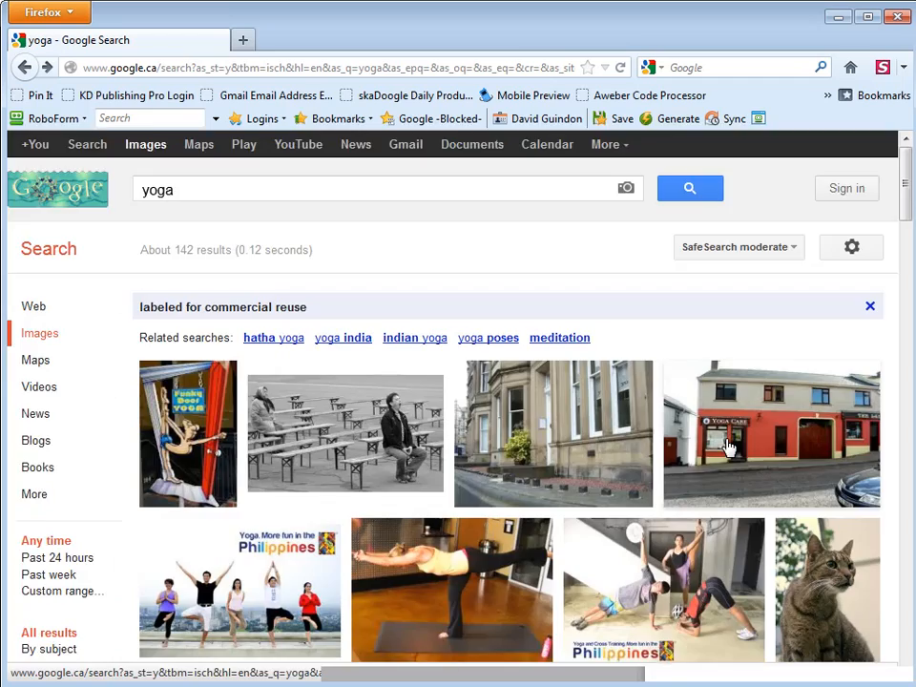
scroll(750, 435, down, 15)
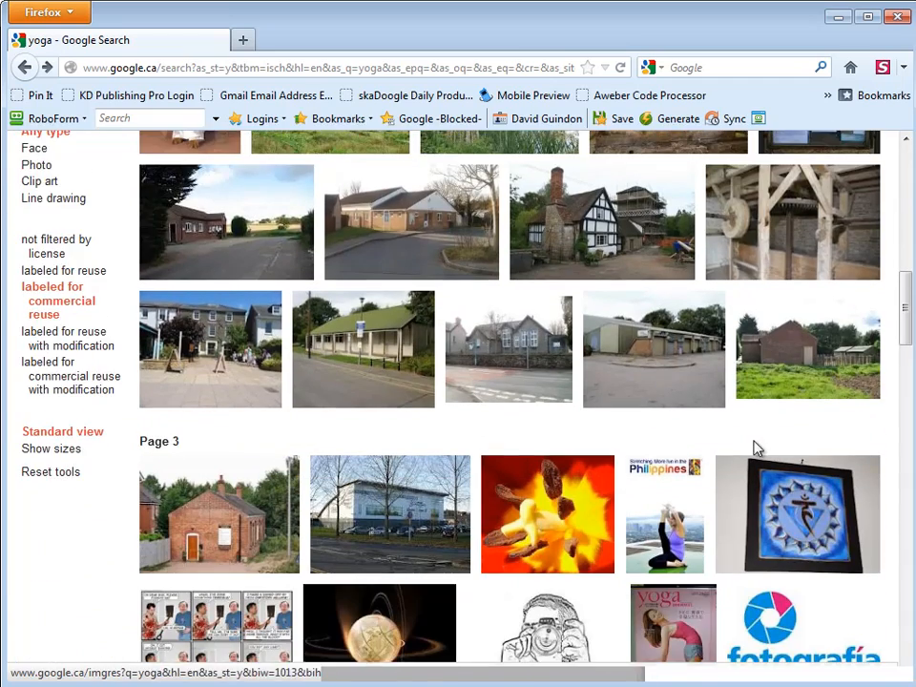
scroll(291, 466, down, 2)
scroll(324, 477, down, 3)
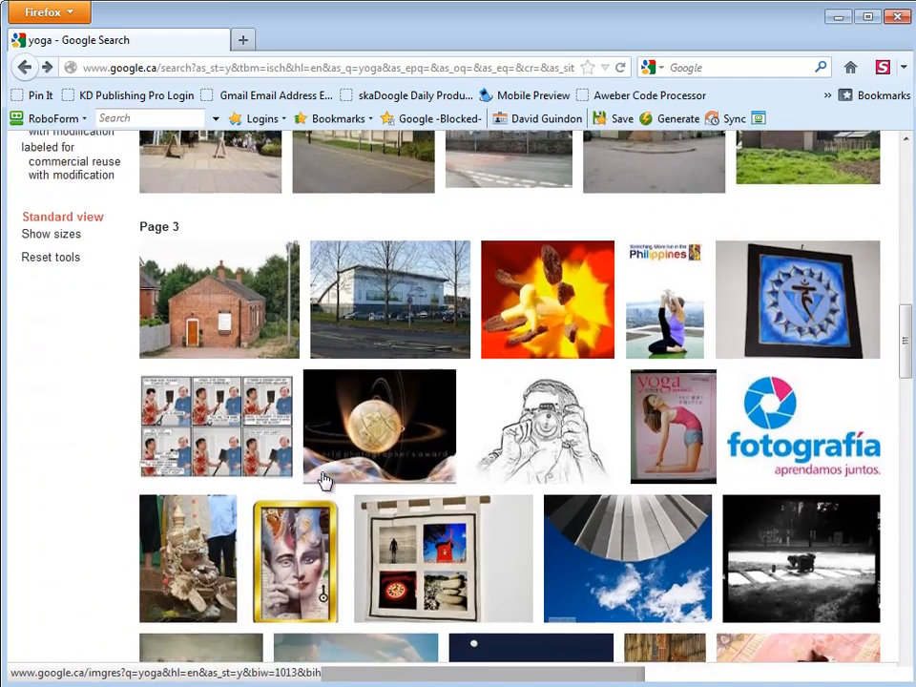
scroll(389, 436, up, 6)
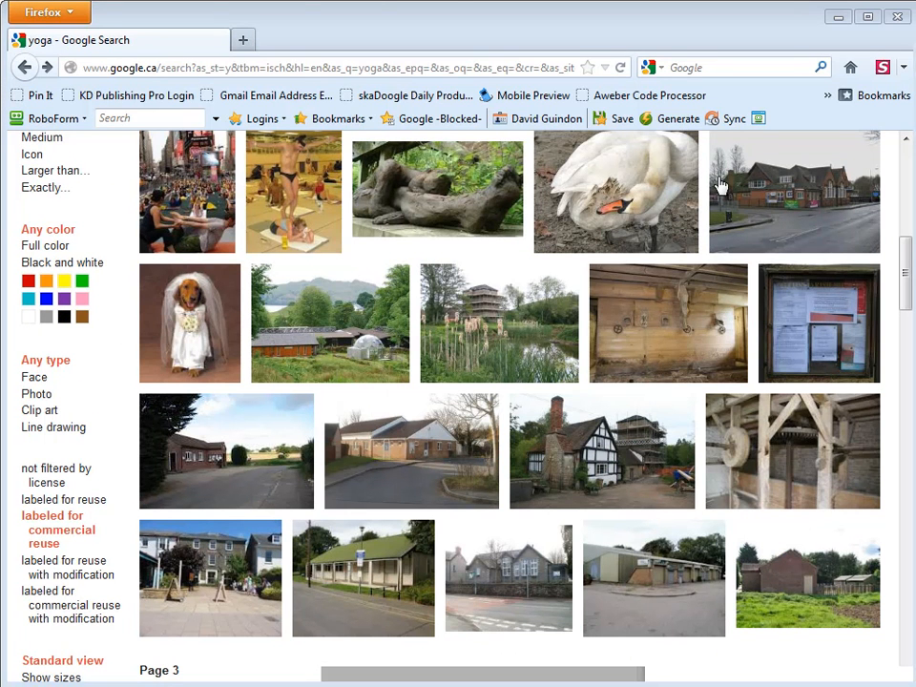
click(249, 67)
text(http://www.sxc.hu/)
key(Return)
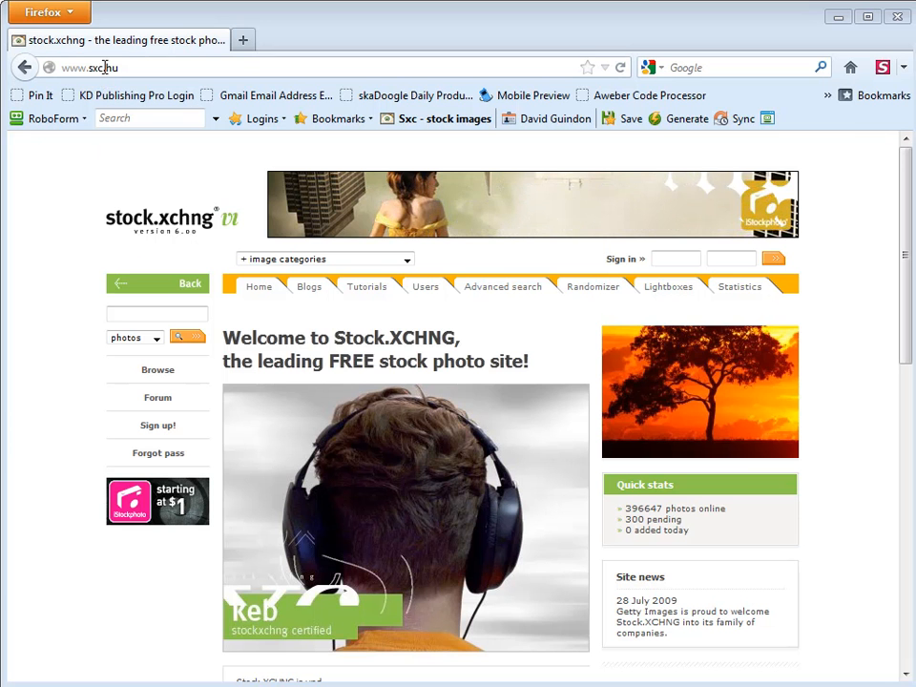
Step: Open Google in a new tab and search for "free stock images"
click(243, 42)
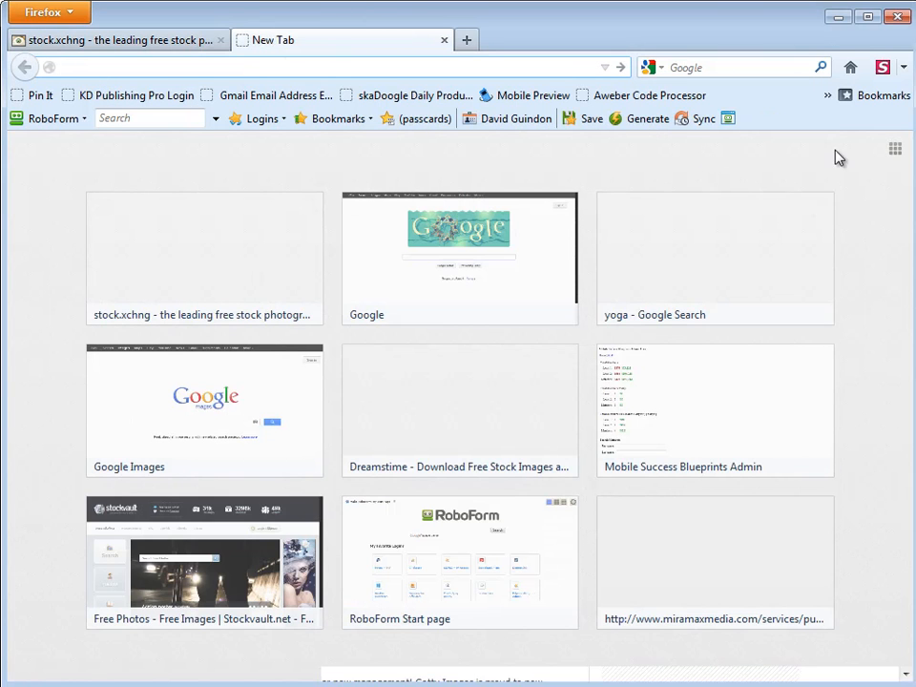
click(551, 270)
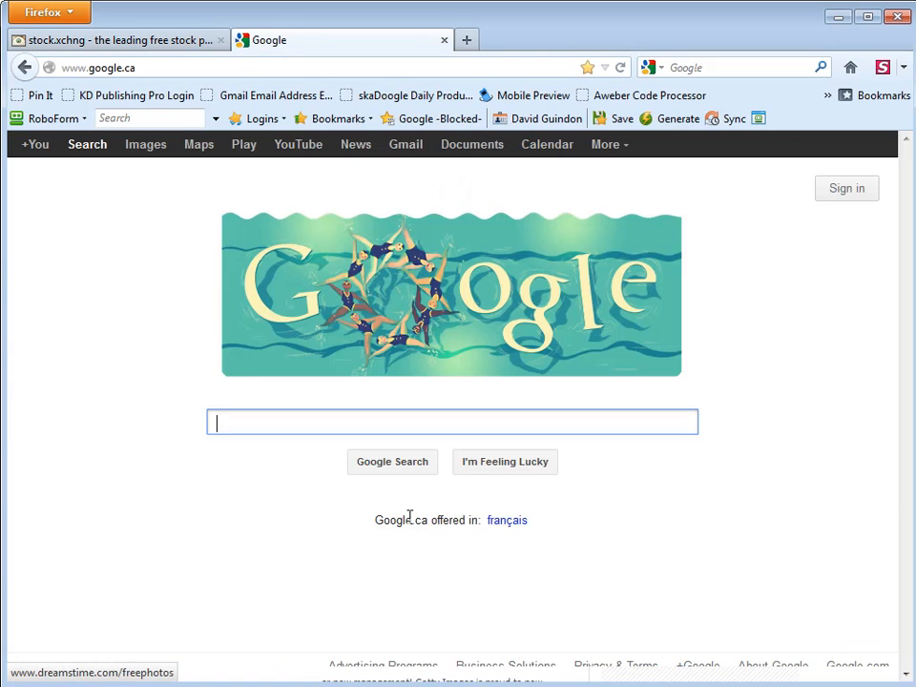
text(free sto)
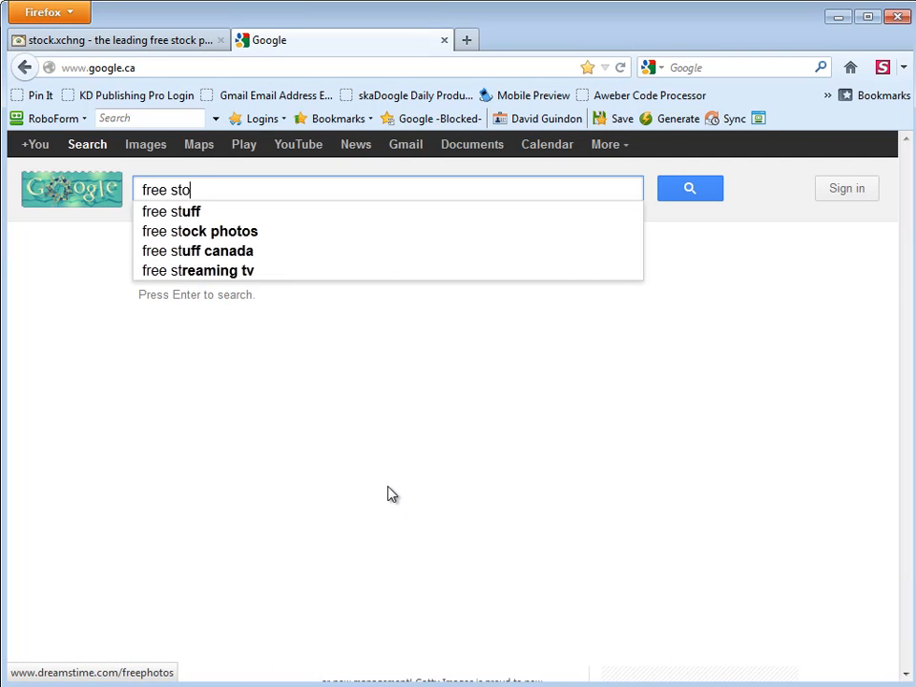
text(ck images)
key(Return)
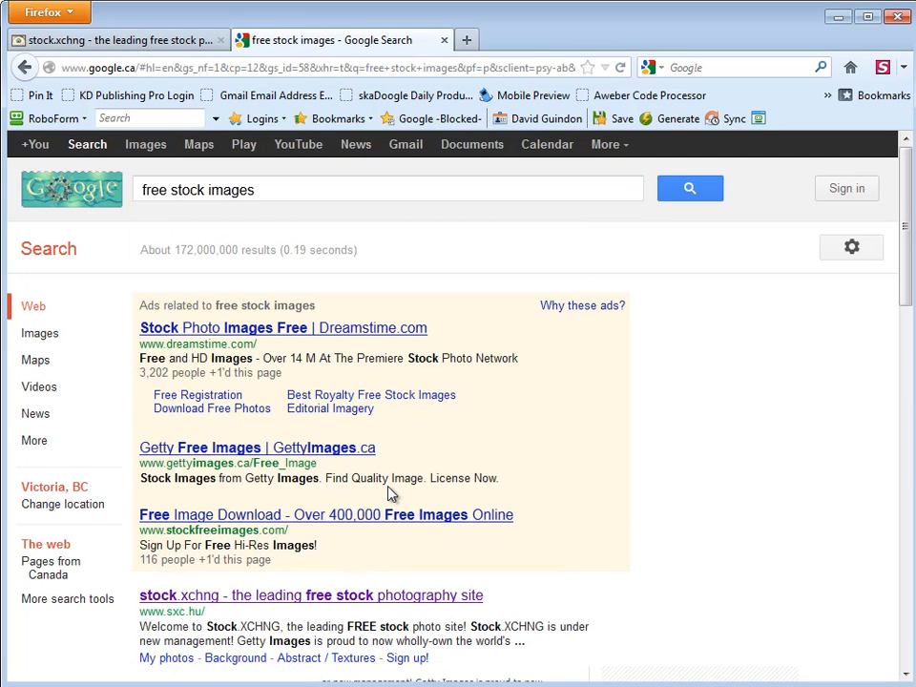
Step: Review the stock photo sites listed in the search results and close that tab
scroll(610, 395, down, 5)
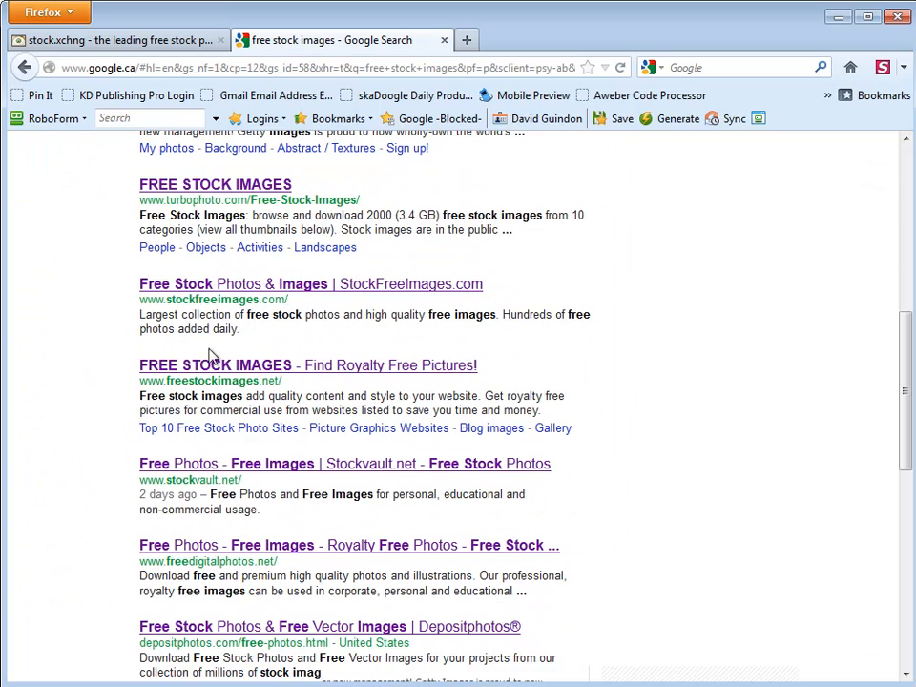
scroll(77, 568, down, 5)
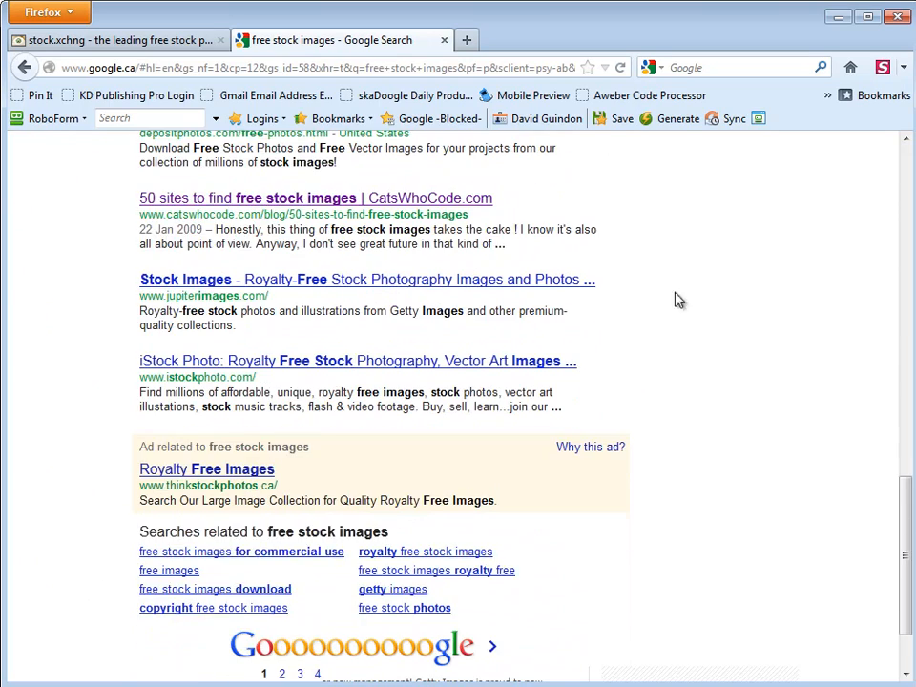
scroll(675, 300, up, 15)
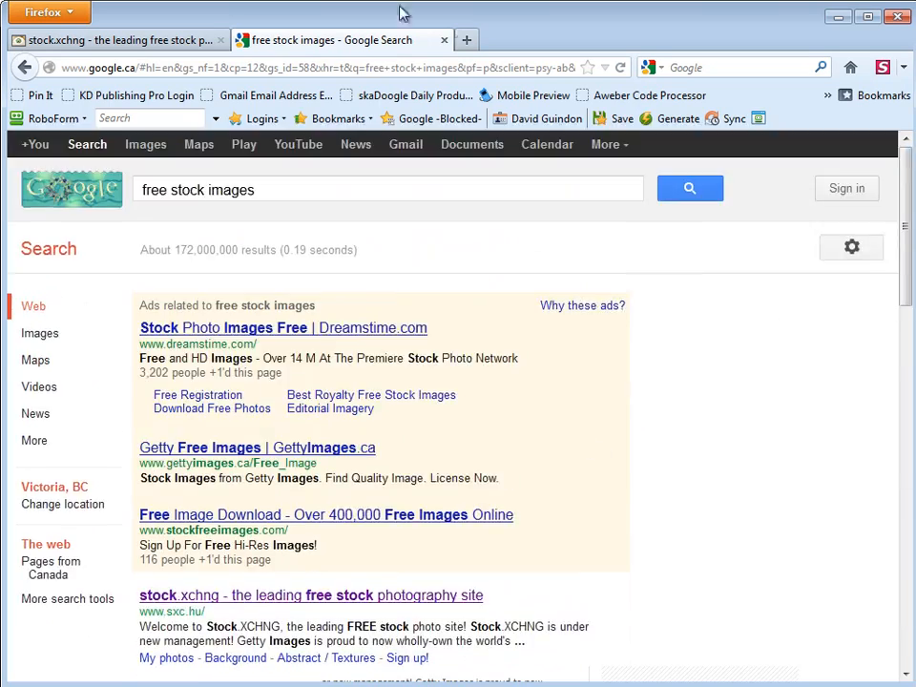
click(444, 40)
Step: Search stock.xchng photos for "yoga" and preview the premium and free image results
click(148, 309)
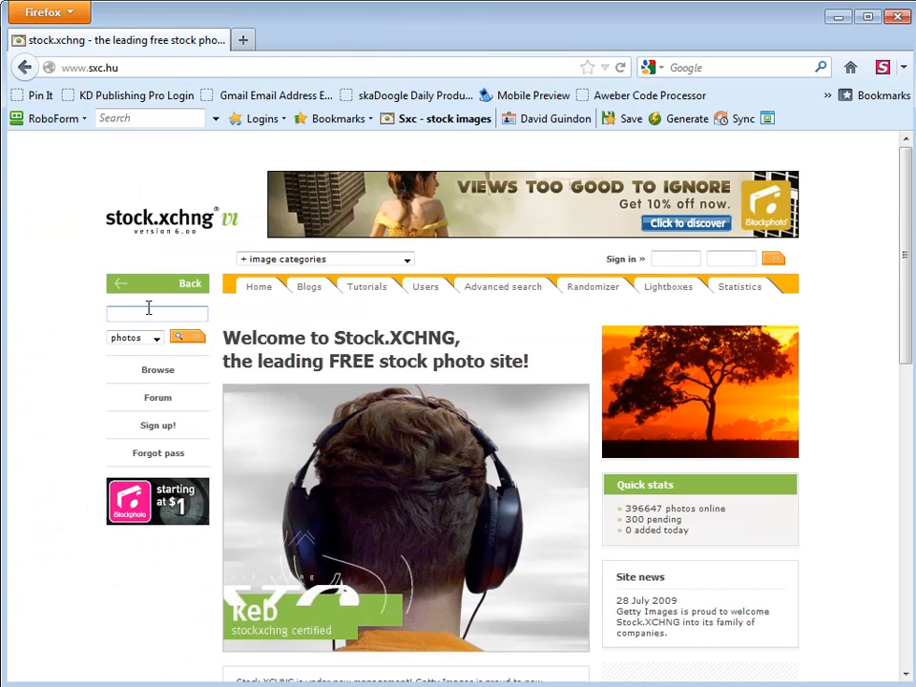
text(yoga)
key(Return)
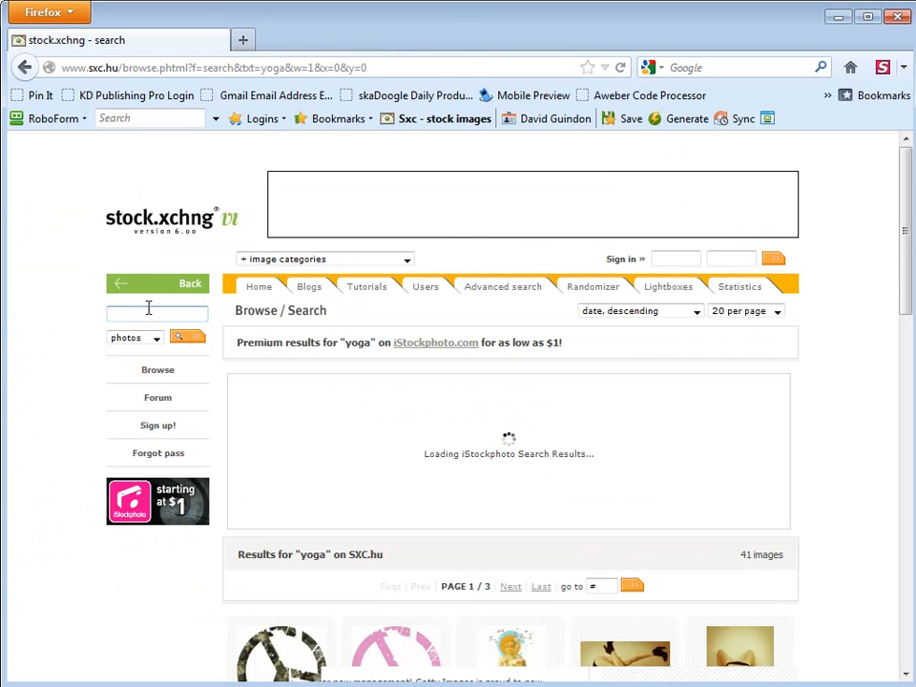
scroll(105, 452, down, 3)
scroll(105, 452, down, 3)
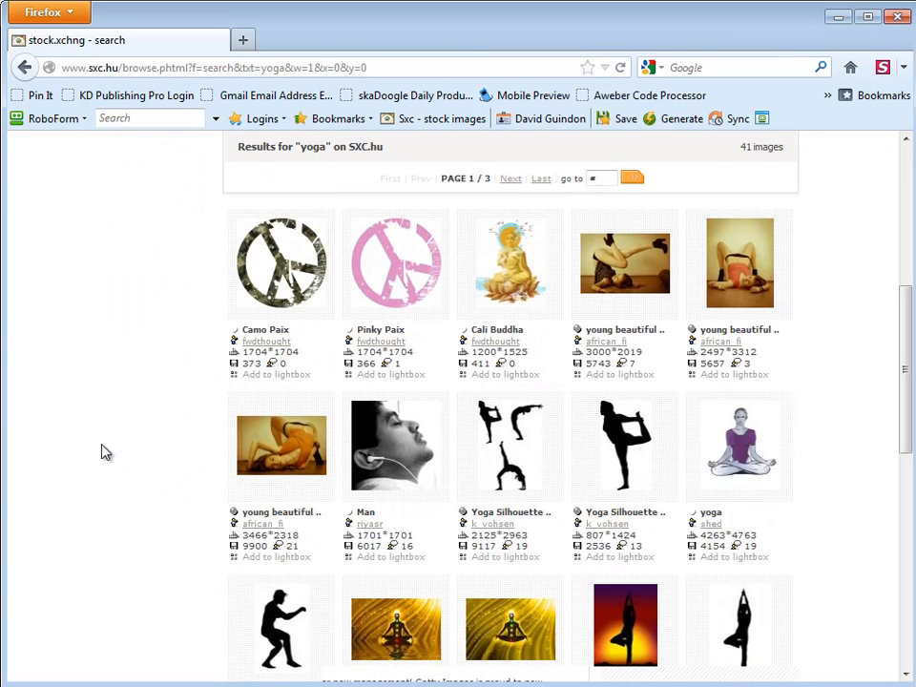
scroll(155, 451, up, 5)
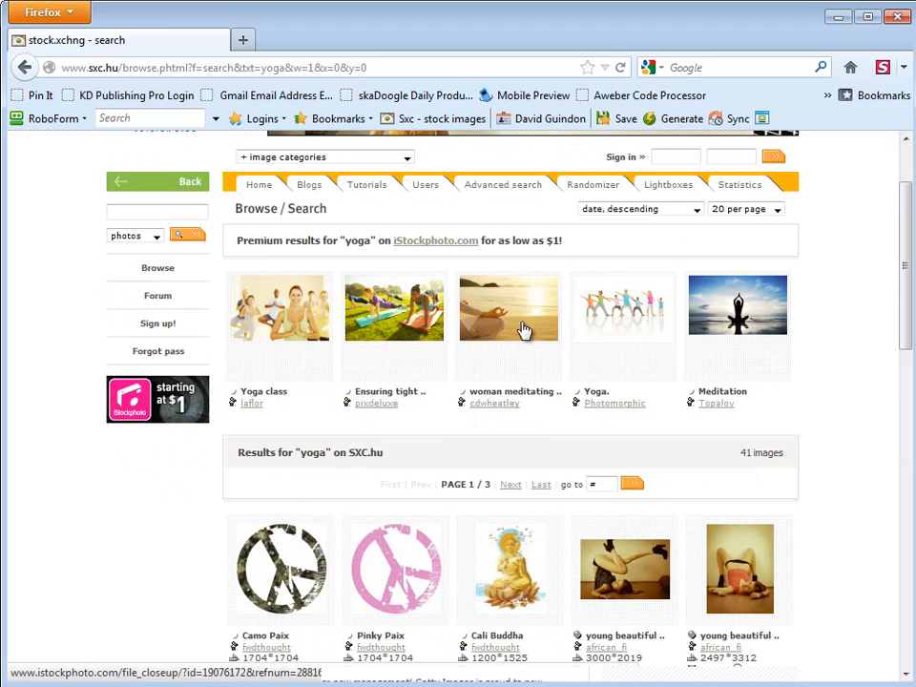
mouse_move(270, 298)
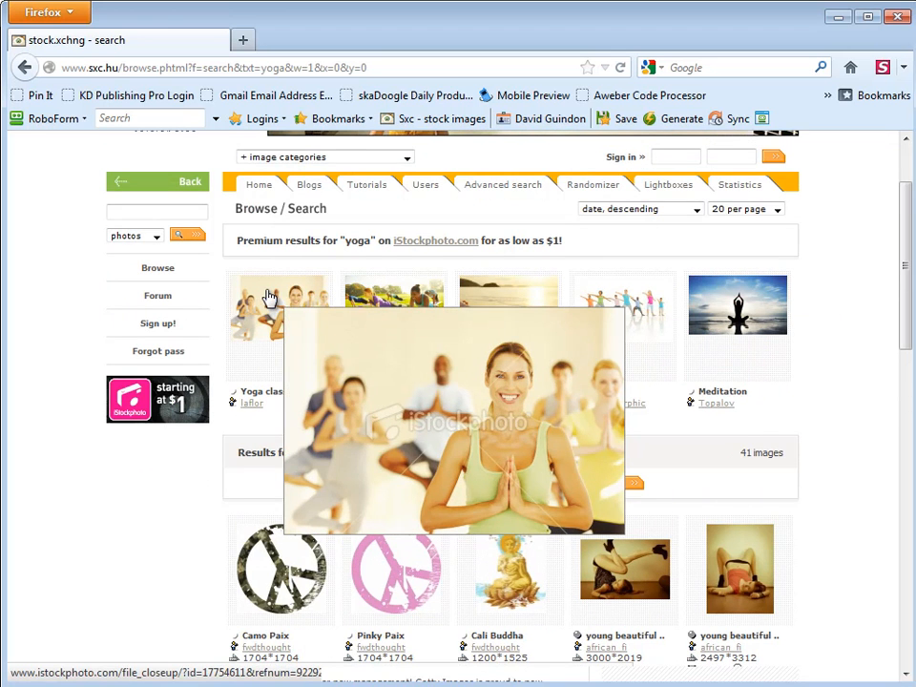
scroll(140, 503, down, 5)
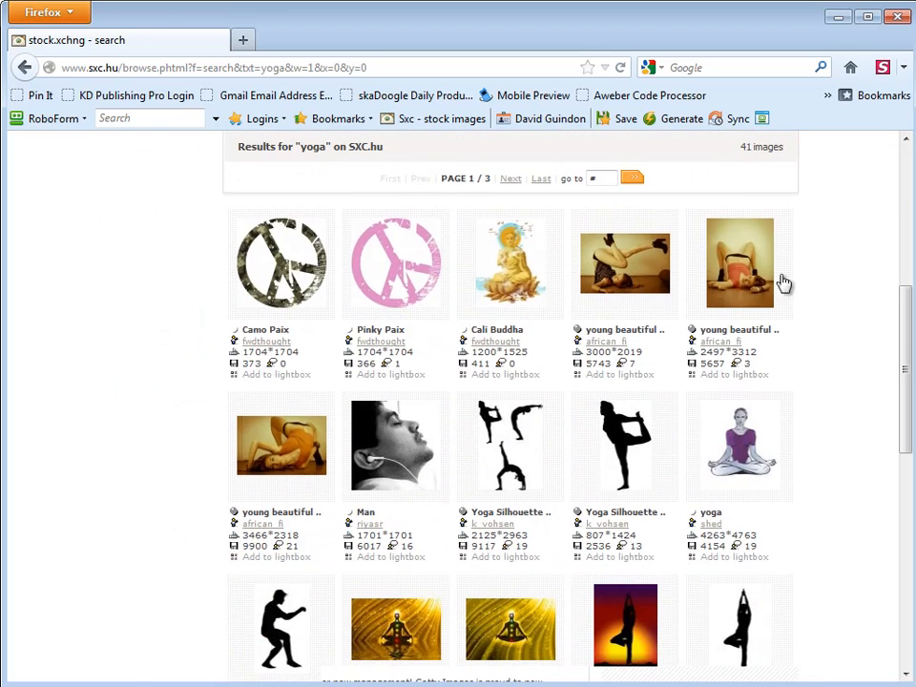
scroll(806, 448, down, 2)
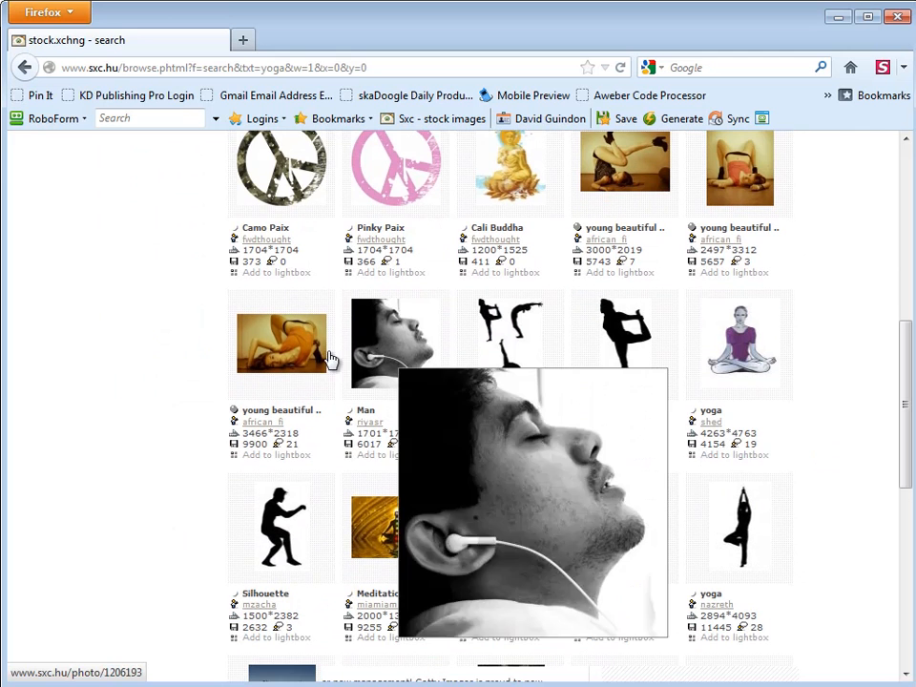
mouse_move(282, 355)
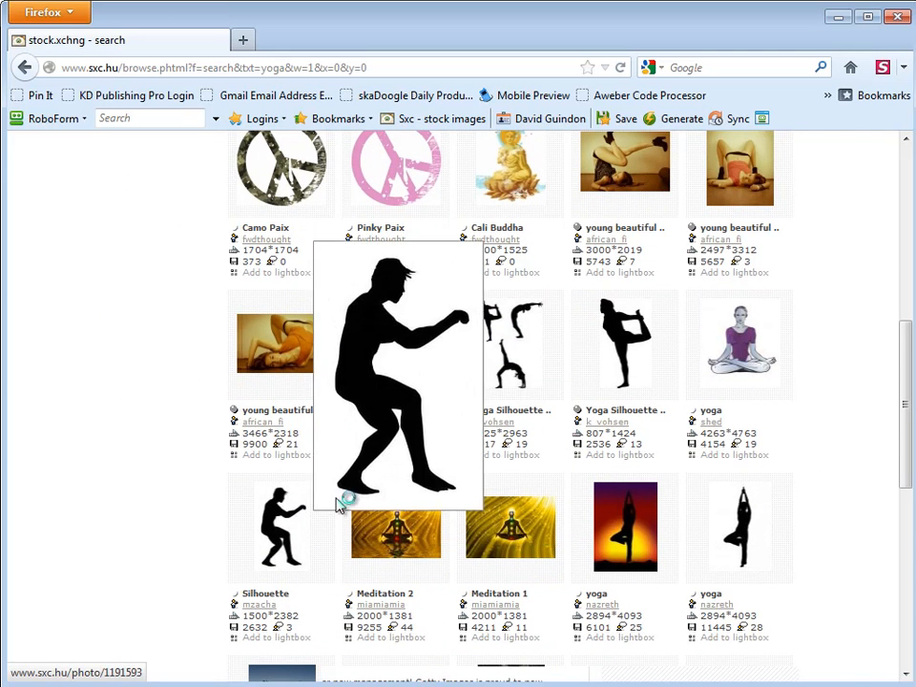
Step: Open the beach silhouette photo titled "Yoga" from the free results and check its size, restrictions and download details
scroll(840, 482, down, 4)
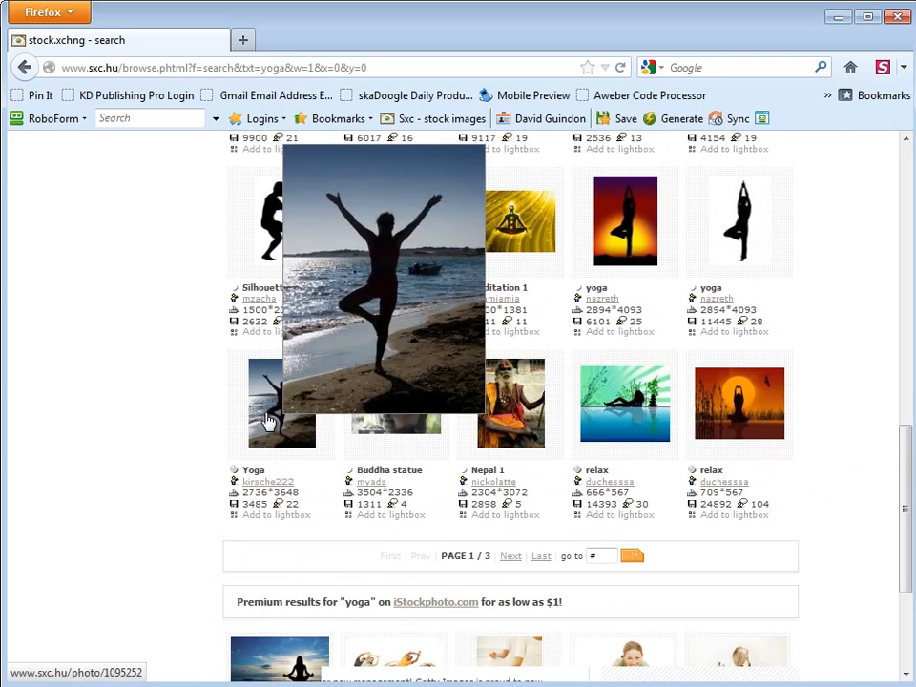
click(286, 420)
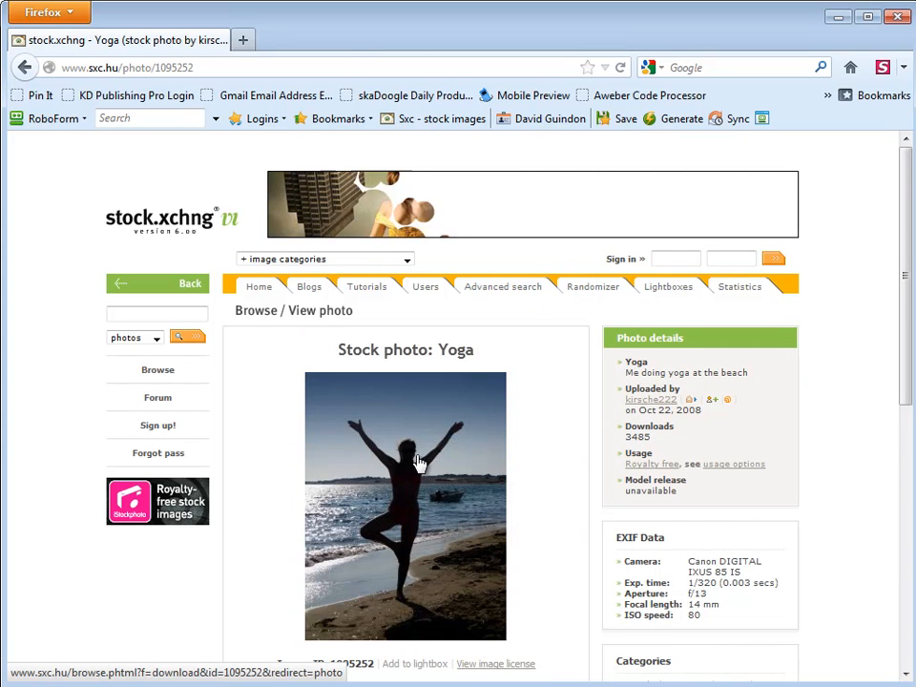
scroll(157, 592, down, 2)
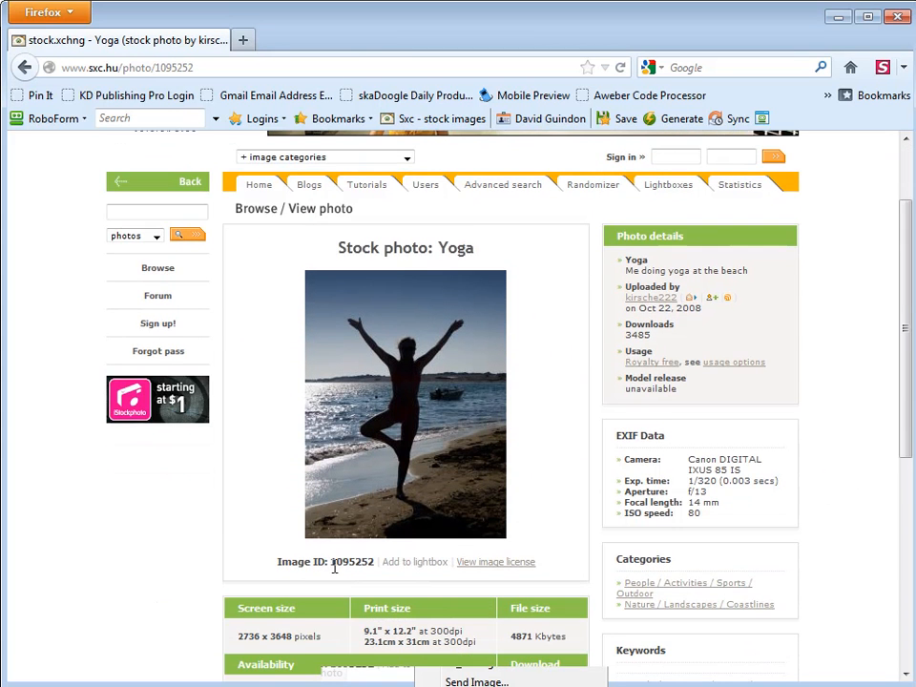
scroll(321, 621, down, 3)
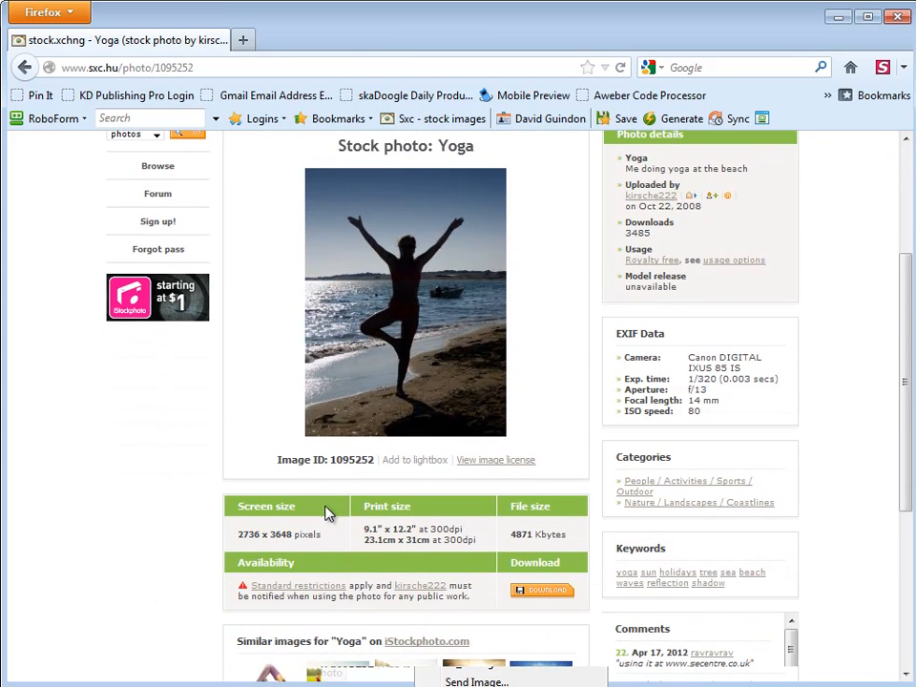
Step: Sign in to stock.xchng by filling in and submitting the saved username and password
scroll(283, 516, up, 1)
scroll(284, 515, up, 2)
click(460, 120)
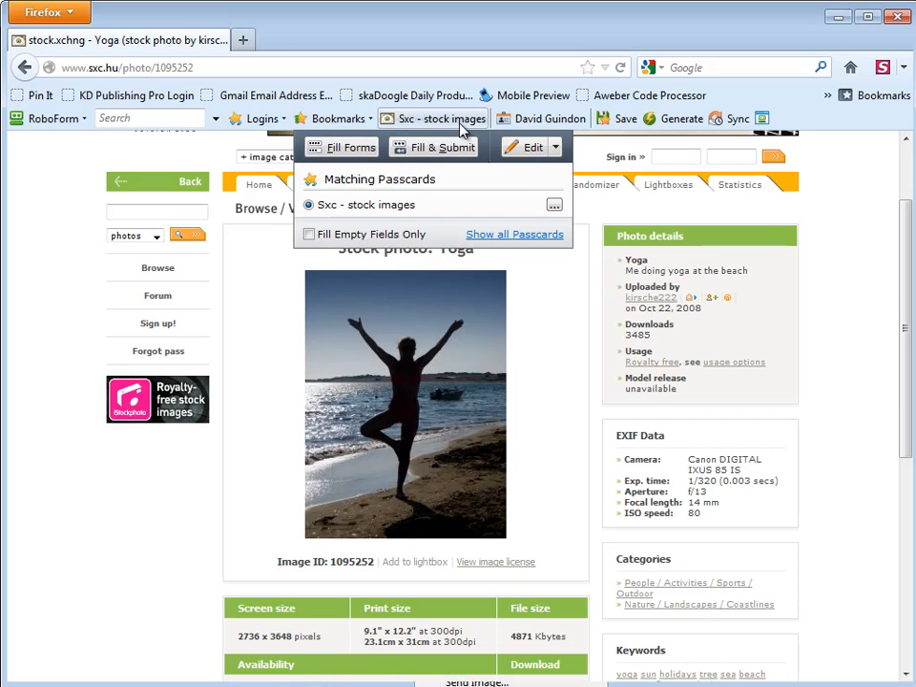
click(437, 147)
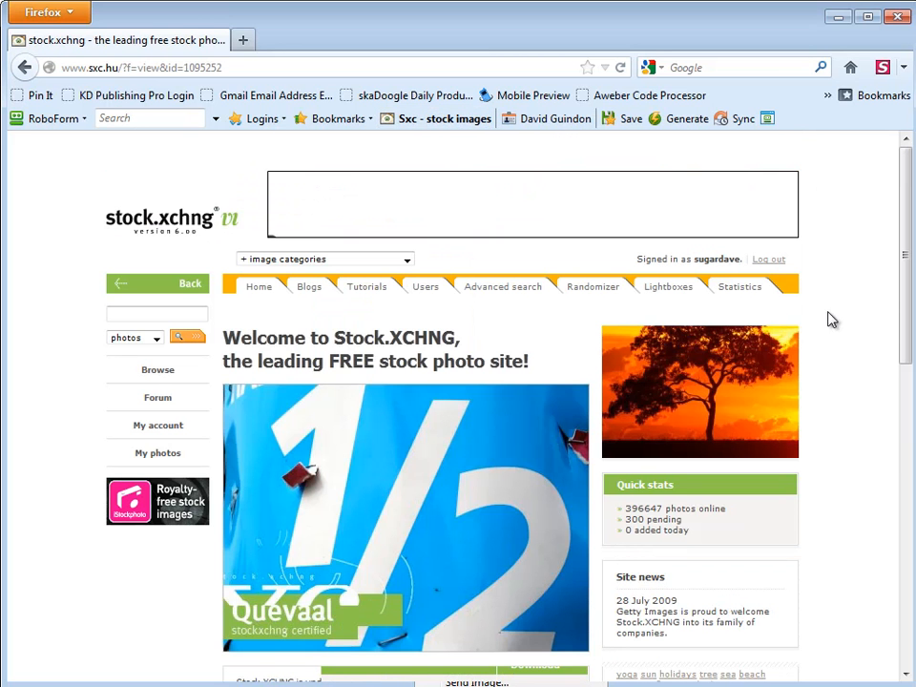
Step: Search stock.xchng photos for "yoga" and reopen the beach silhouette photo titled "Yoga"
click(201, 314)
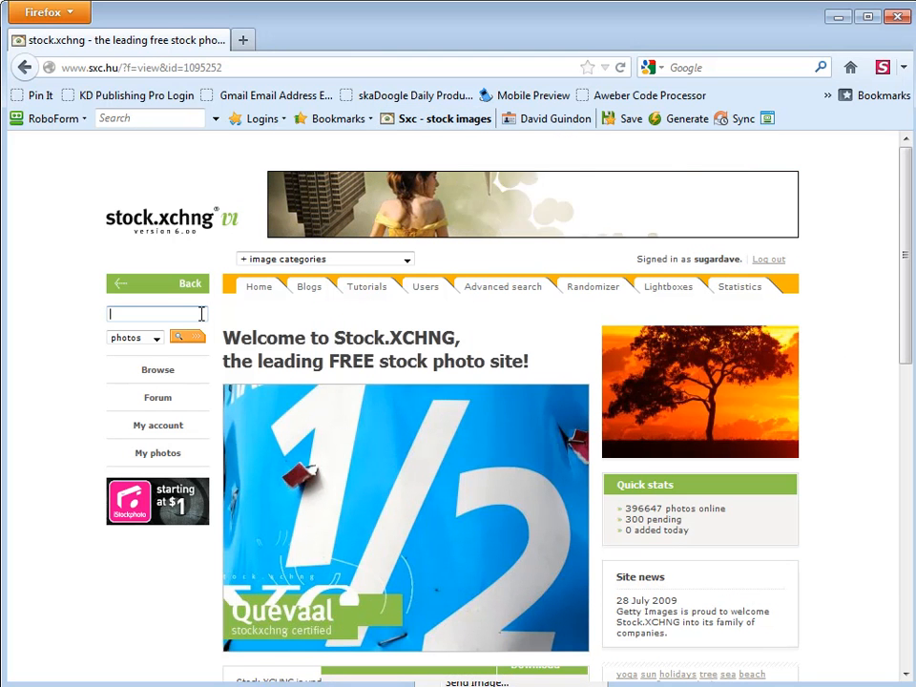
text(ya)
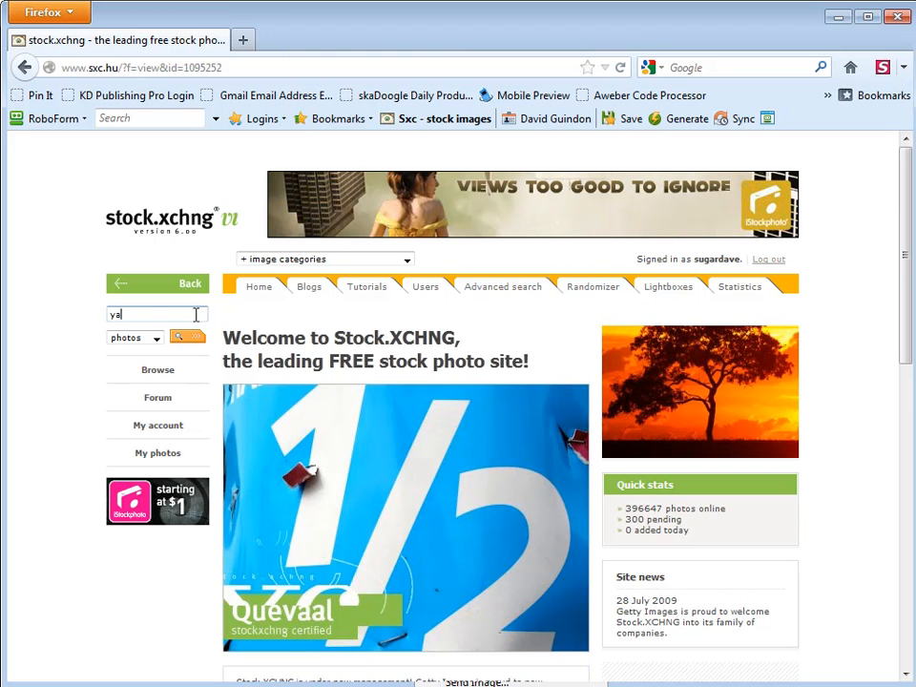
text(ga)
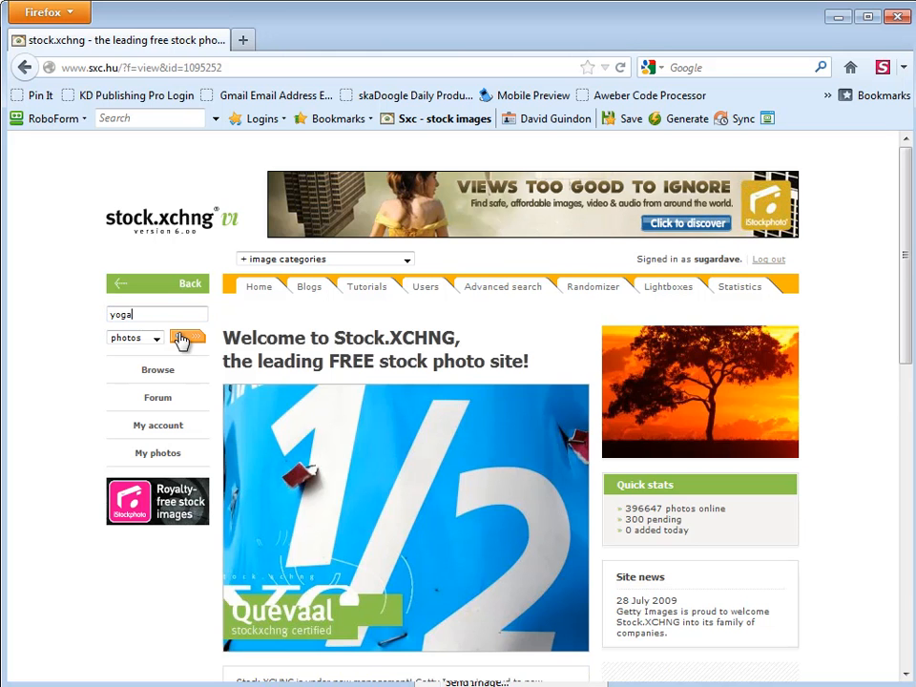
click(185, 339)
scroll(66, 434, down, 10)
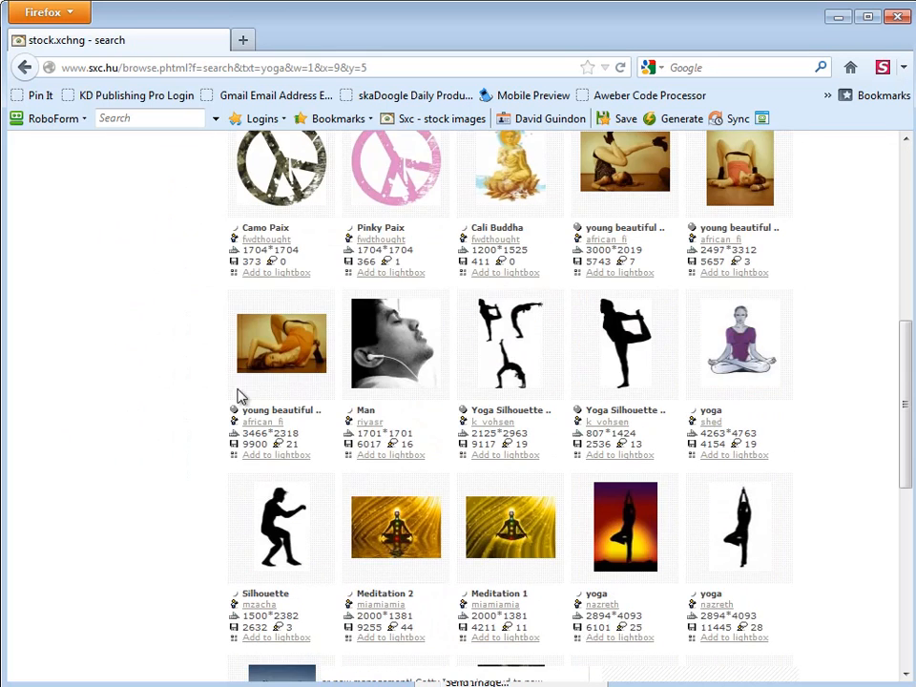
scroll(182, 497, down, 4)
click(263, 503)
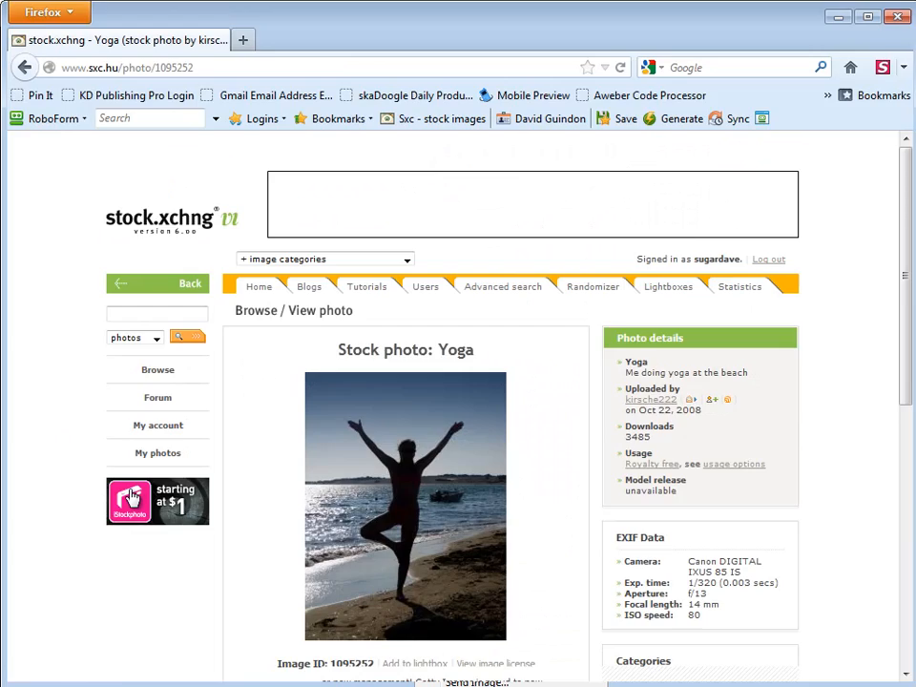
Step: Save the beach yoga photo as 1095252_yoga.jpg in the folder F:\My Kindle Books\Yoga Fitness
scroll(176, 490, down, 2)
scroll(177, 489, down, 4)
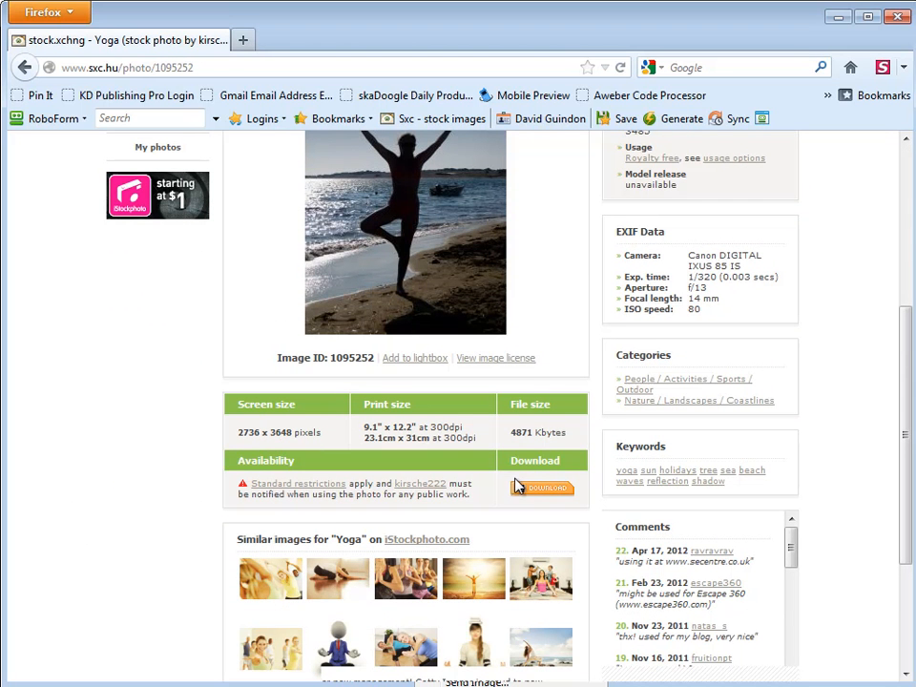
scroll(410, 384, up, 4)
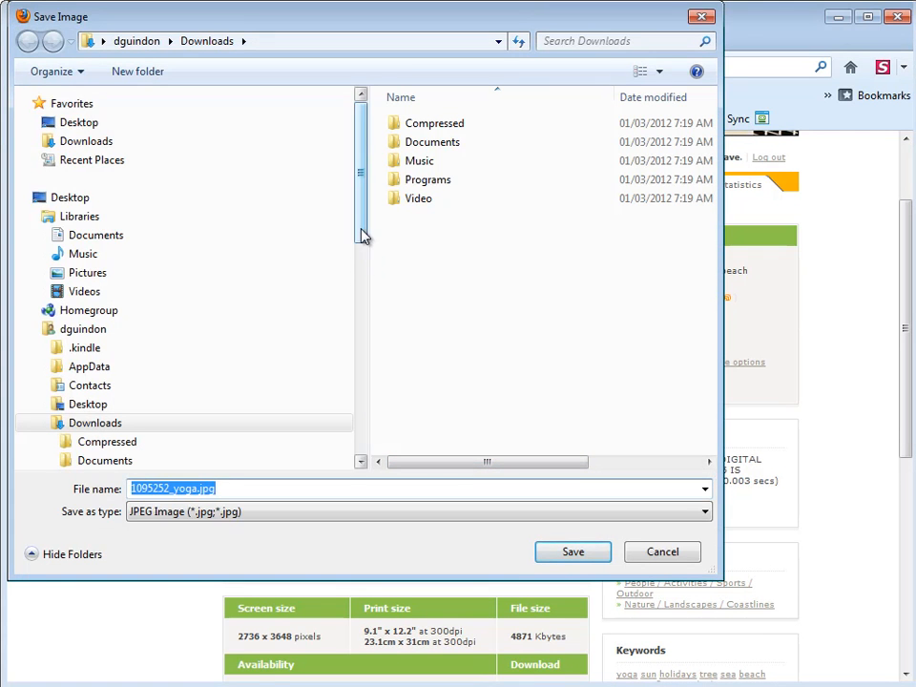
drag(364, 234, 375, 437)
click(122, 285)
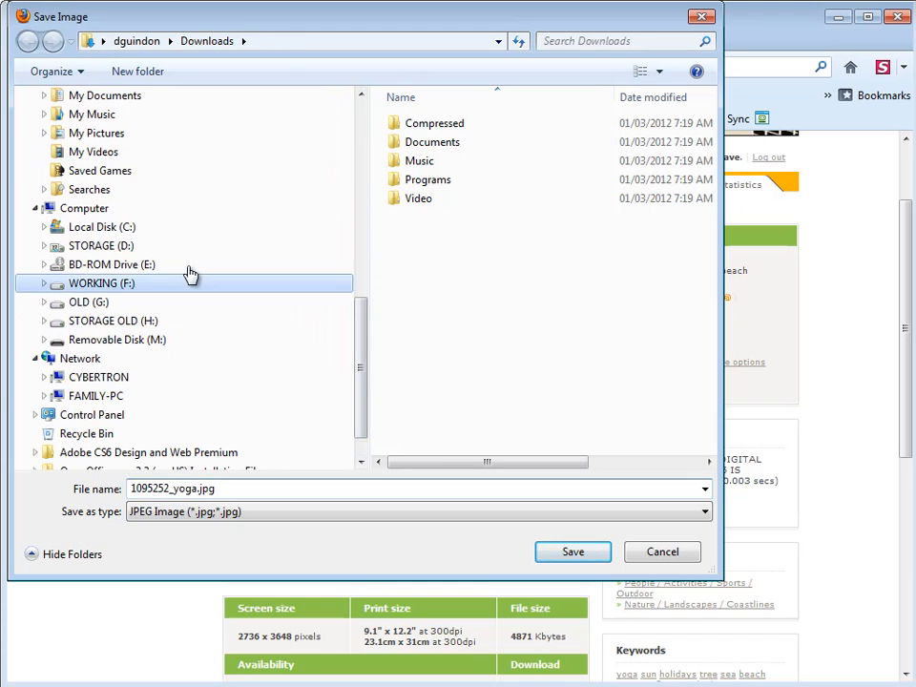
double_click(441, 178)
double_click(434, 148)
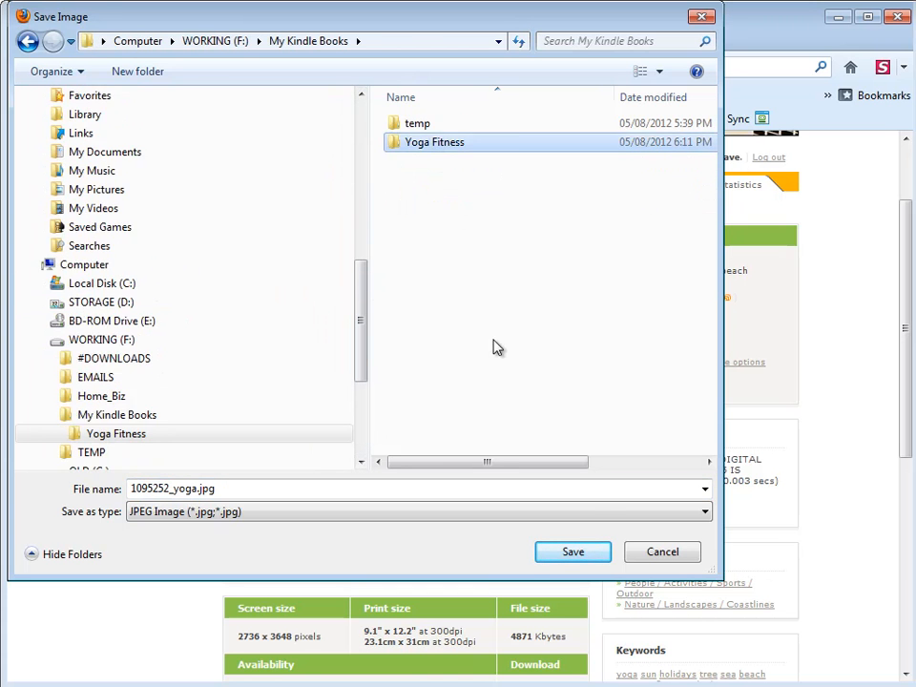
click(584, 546)
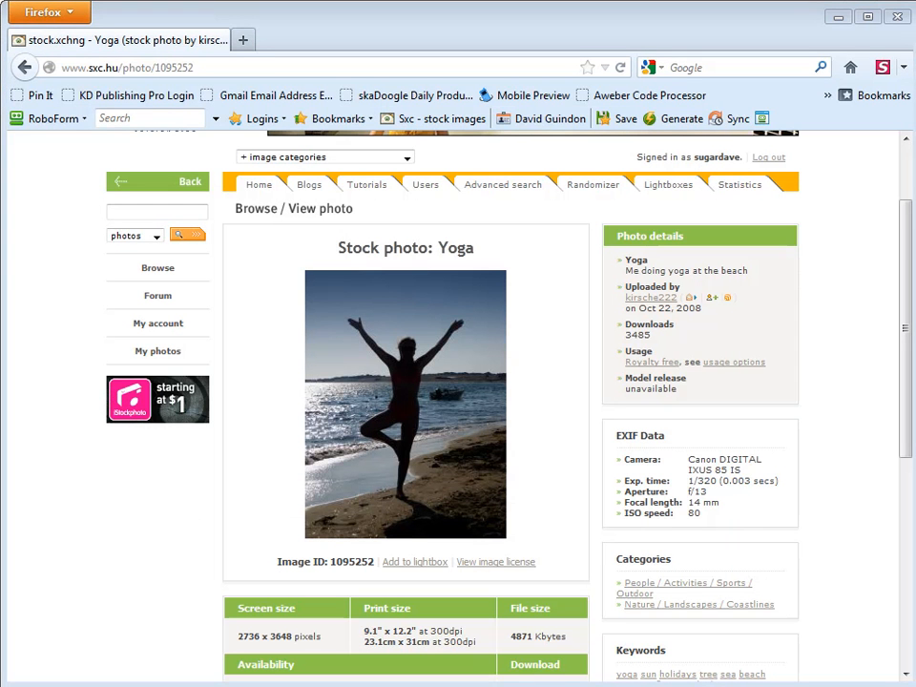
click(274, 67)
text(http://www.stockfreeimages.com)
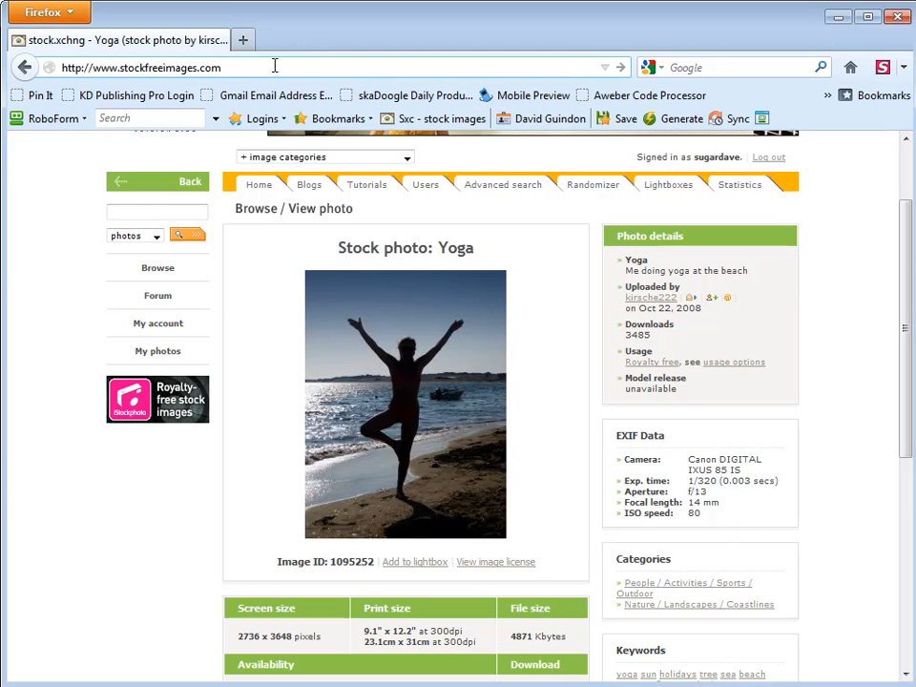
key(Return)
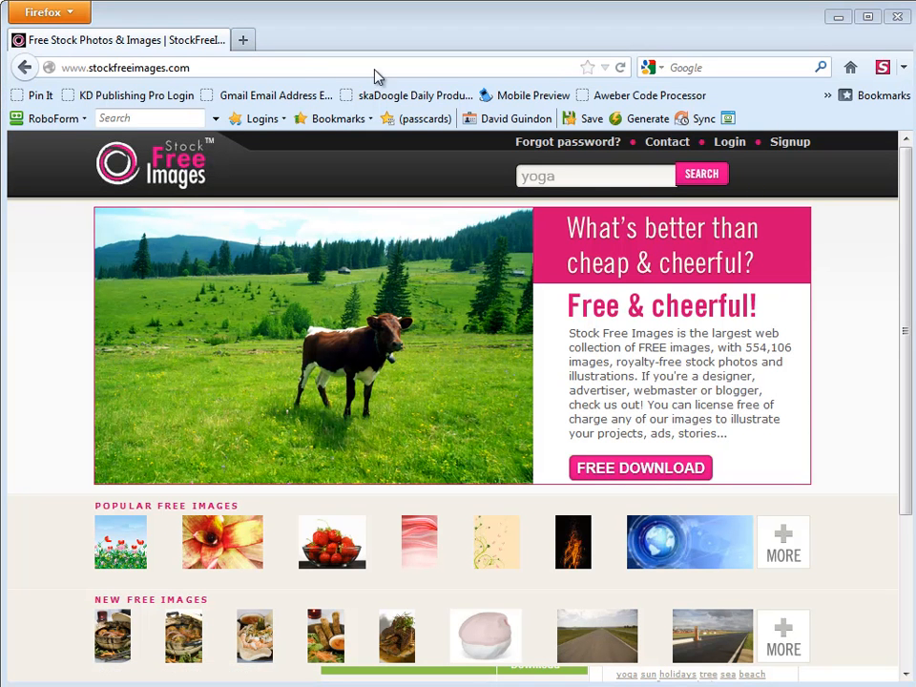
click(223, 68)
text(http://www.stockvault.net)
key(Return)
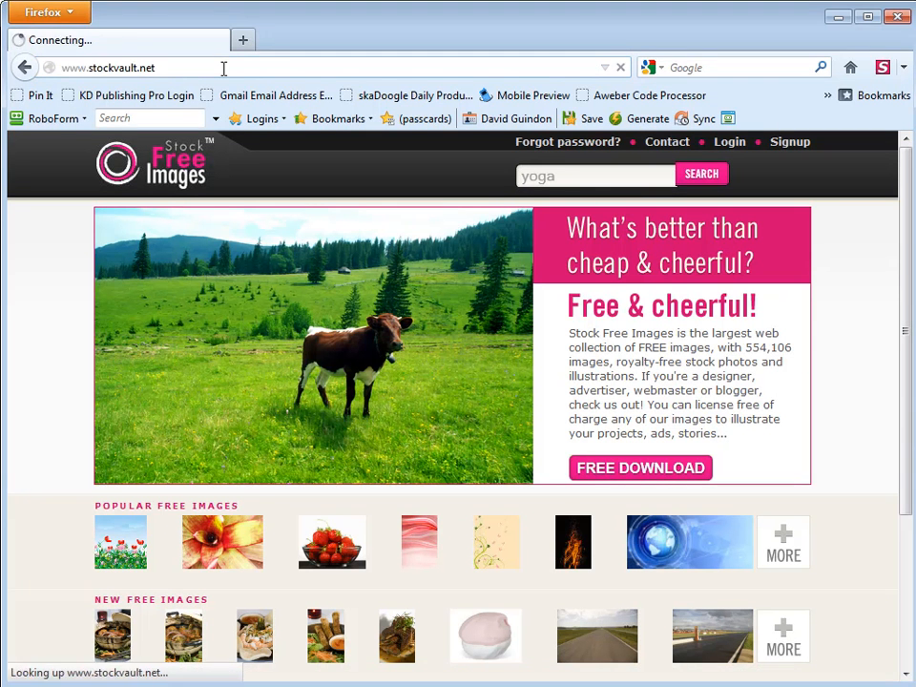
scroll(773, 537, down, 5)
scroll(773, 537, up, 3)
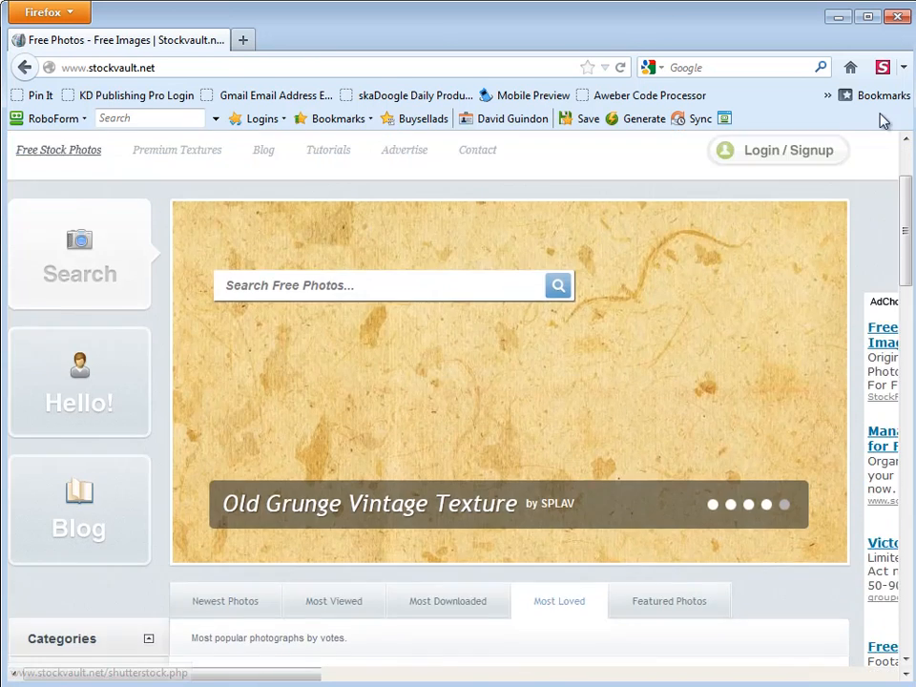
scroll(883, 120, up, 2)
Step: Switch to KDPublishingPro and open the book "Yoga Fitness for Newbies" for editing
click(839, 16)
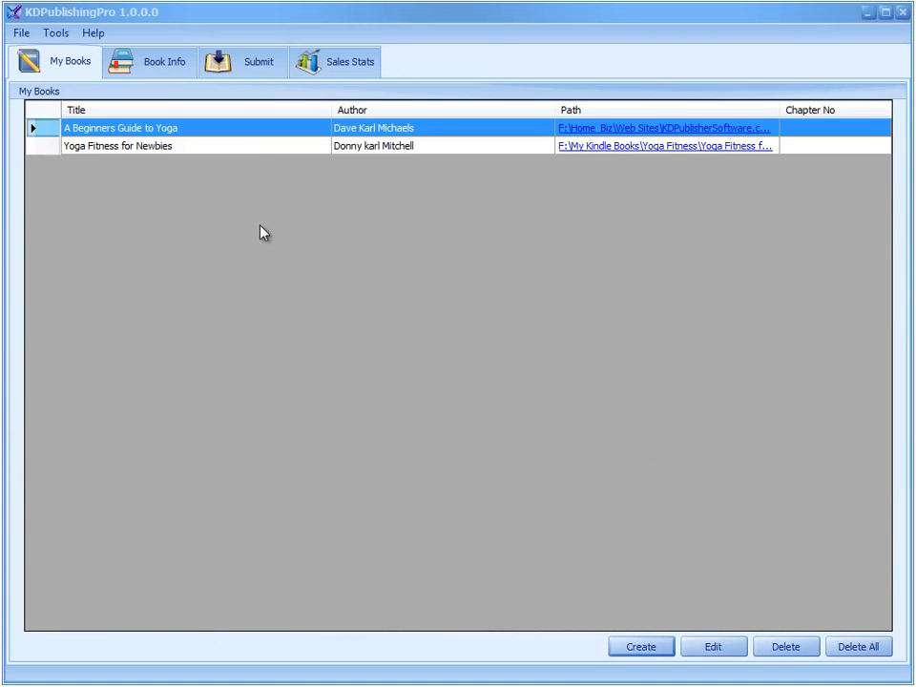
click(205, 148)
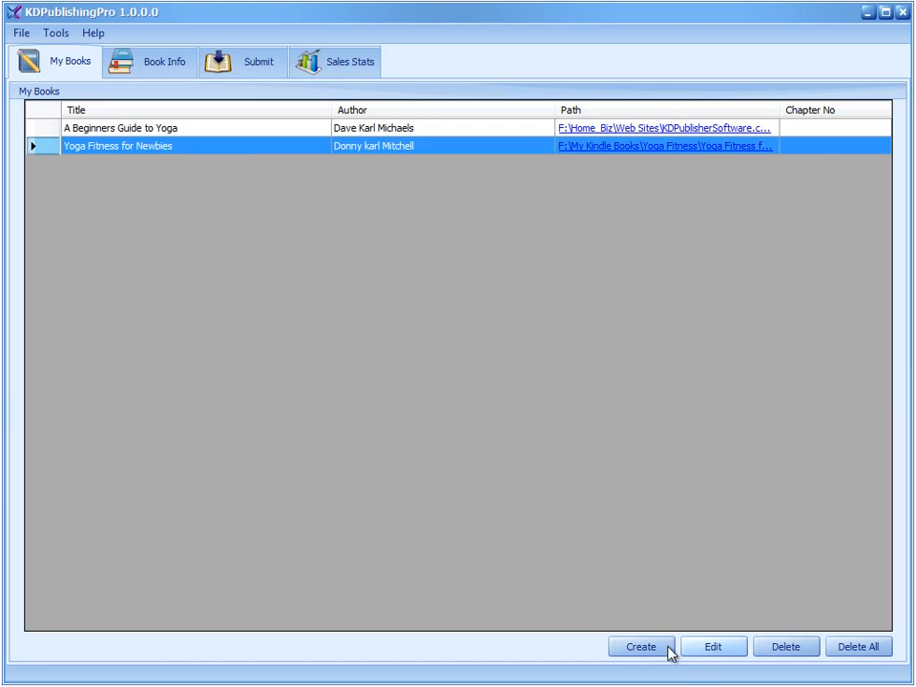
click(716, 654)
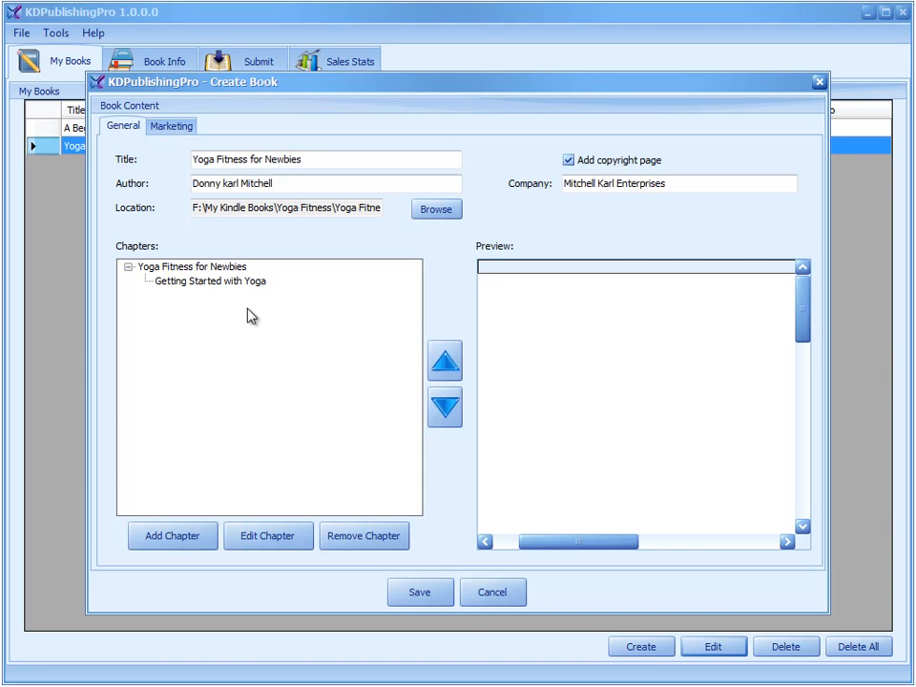
Step: Preview the chapter "Getting Started with Yoga" and open it in the chapter editor
click(216, 283)
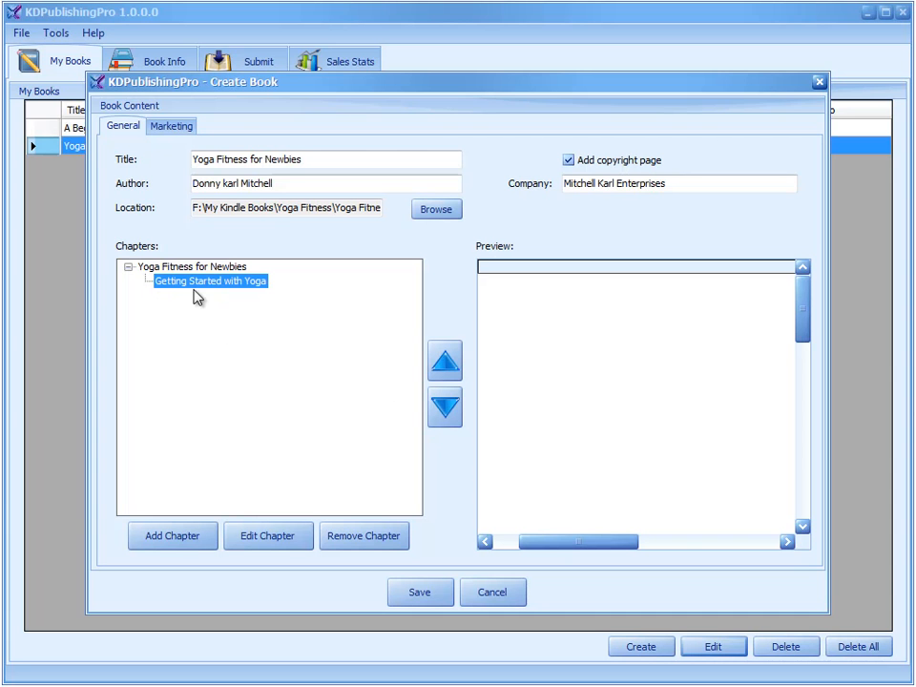
double_click(233, 288)
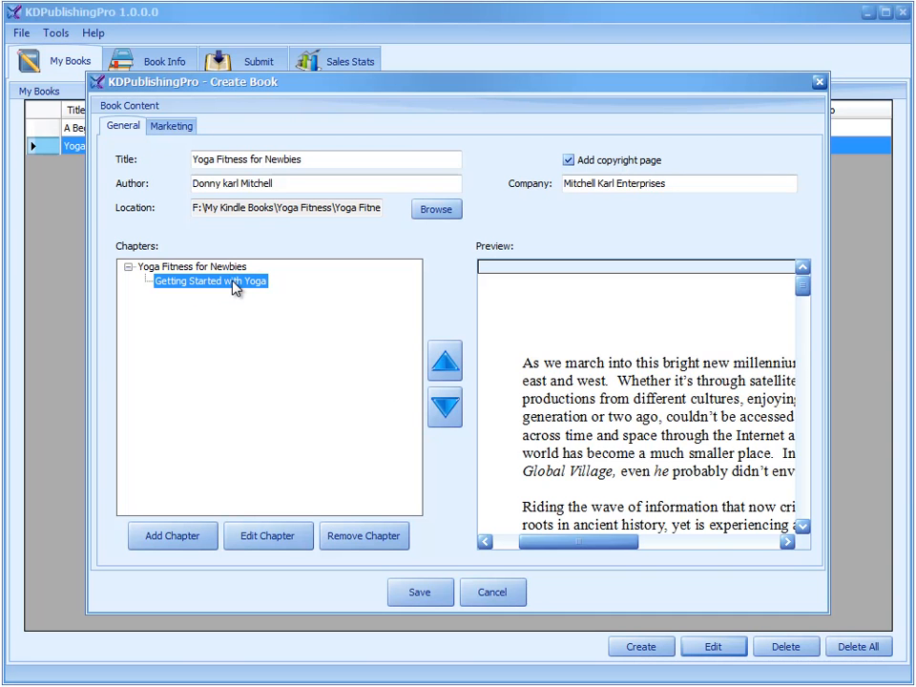
drag(610, 545, 610, 498)
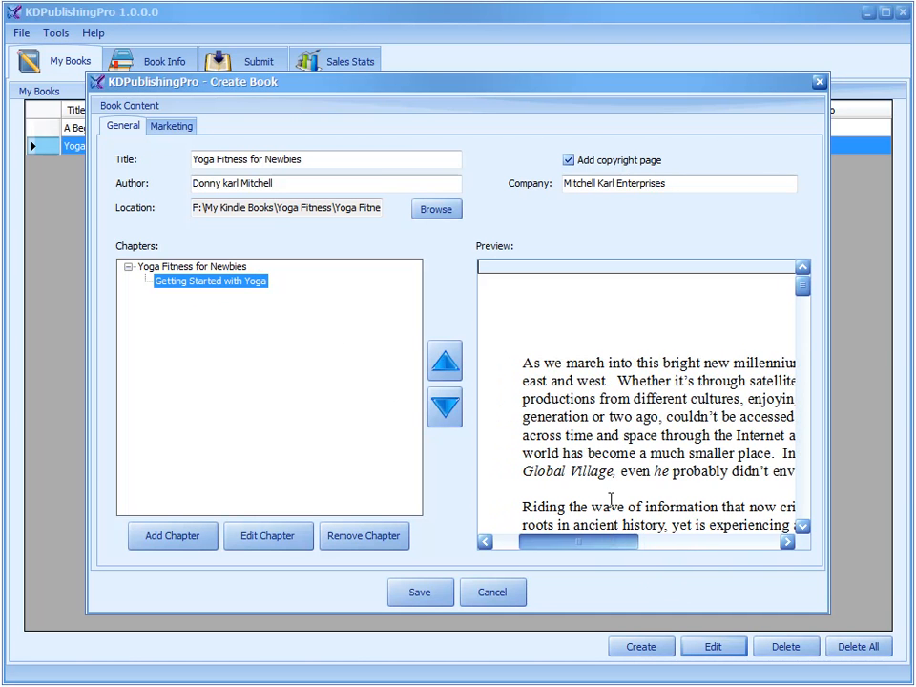
click(283, 539)
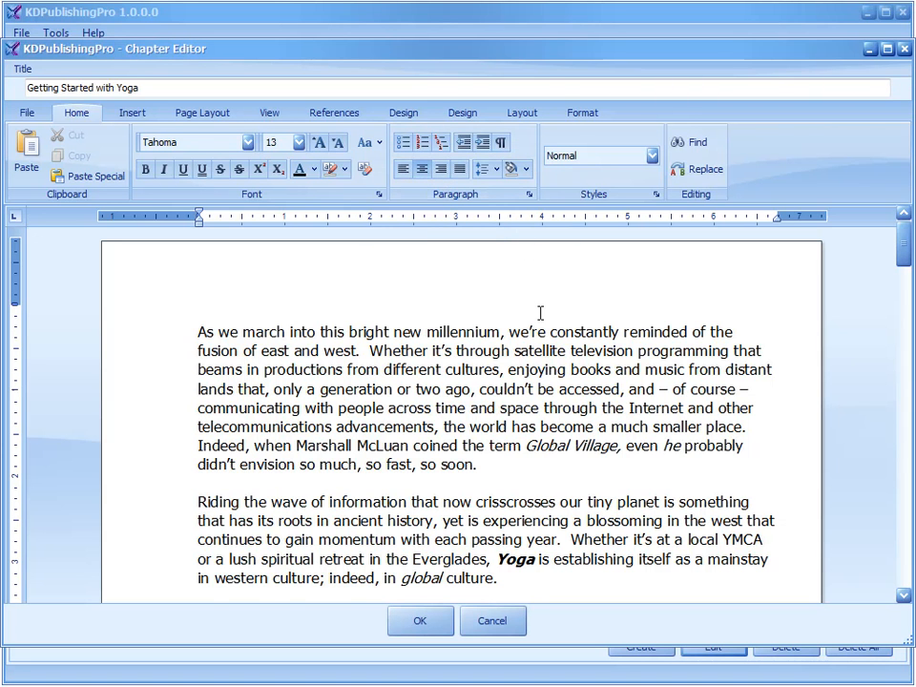
key(Return)
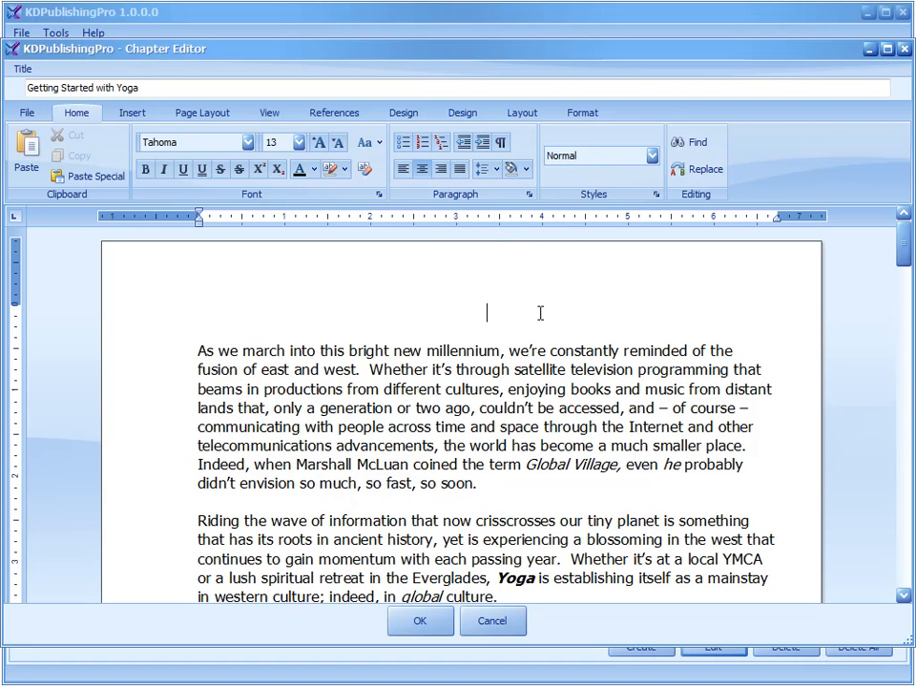
click(128, 113)
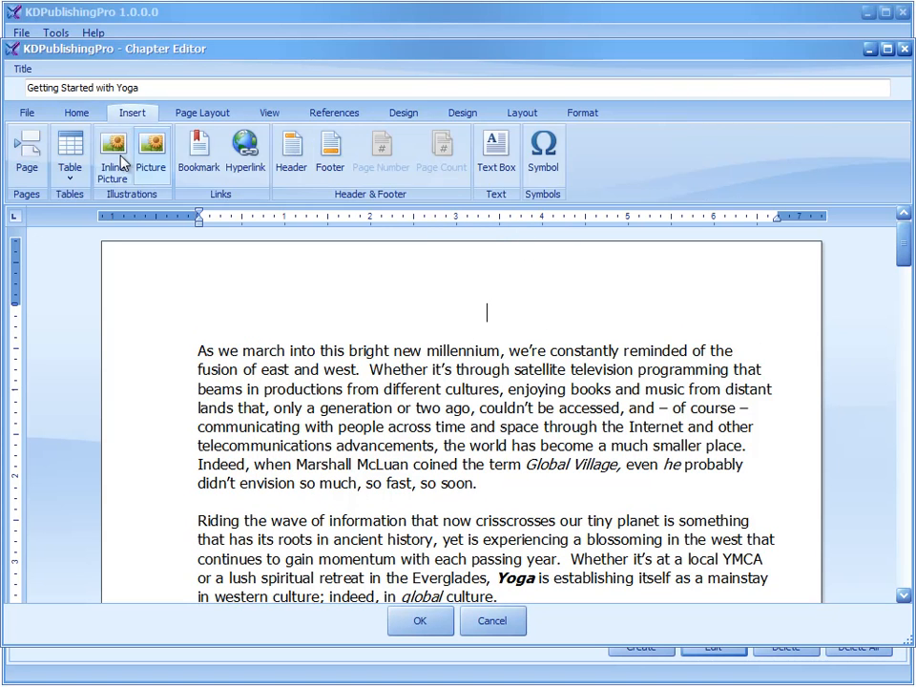
click(116, 153)
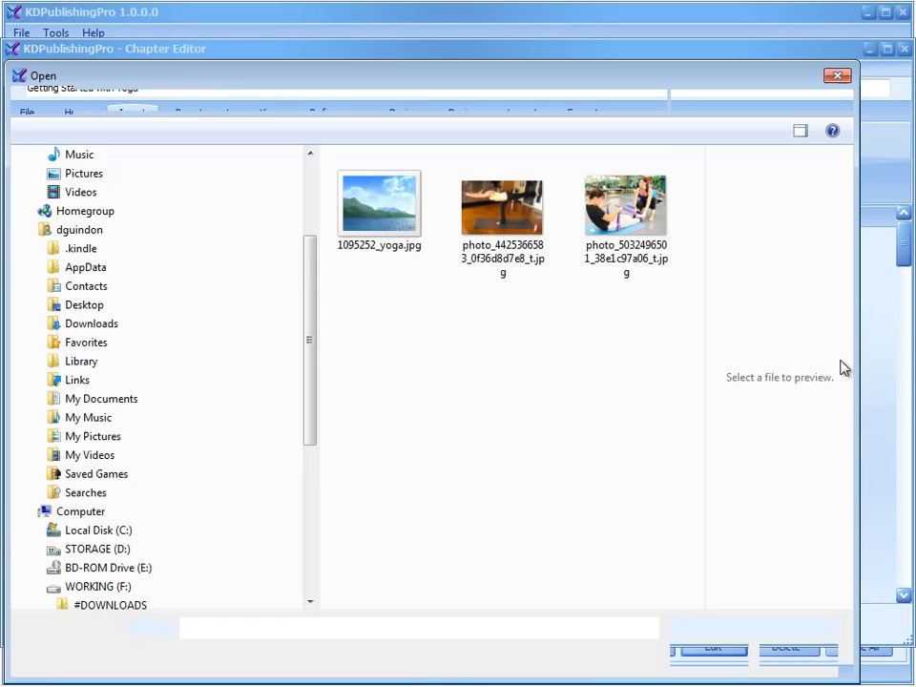
double_click(594, 213)
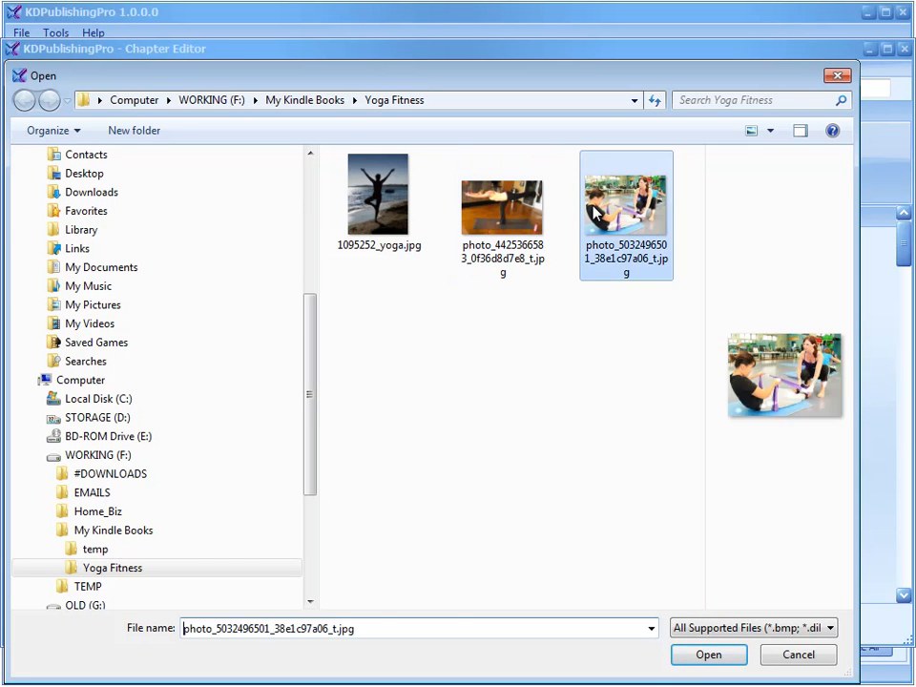
click(551, 420)
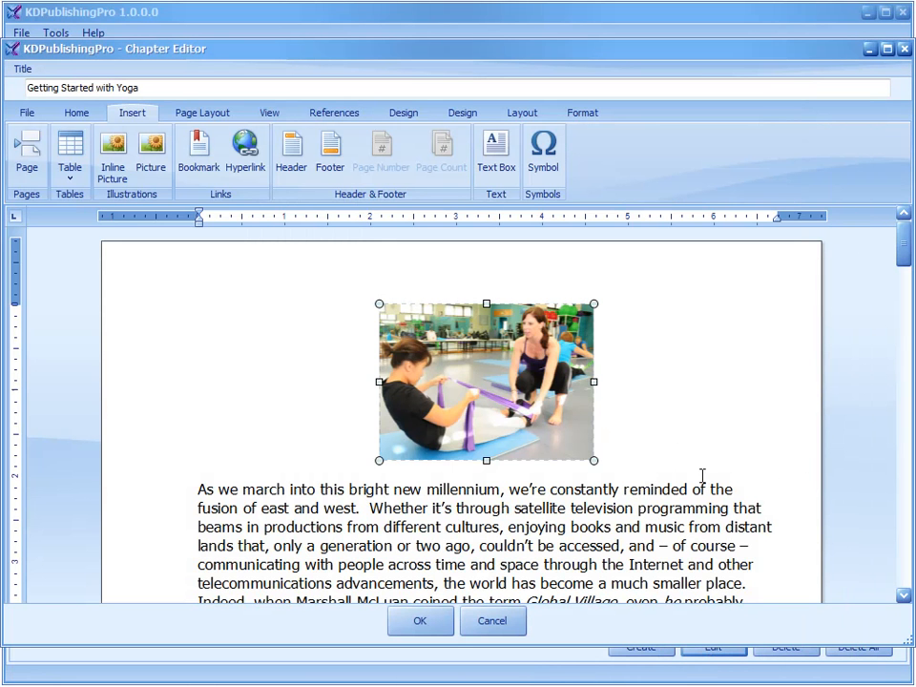
Step: Enlarge the inserted yoga class picture proportionally to about 3.5 inches wide and deselect it
drag(592, 462, 682, 523)
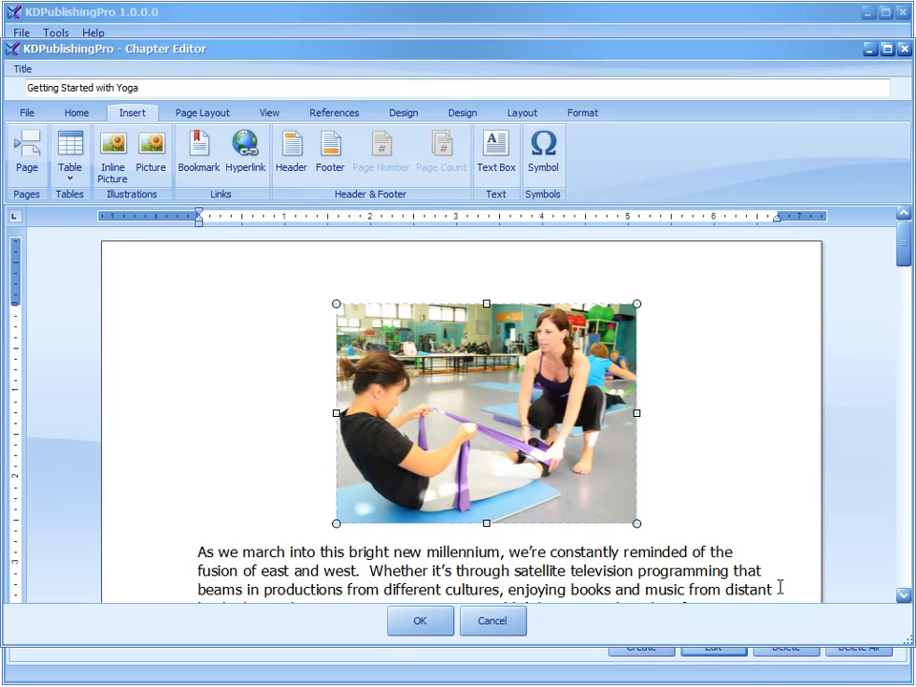
click(724, 470)
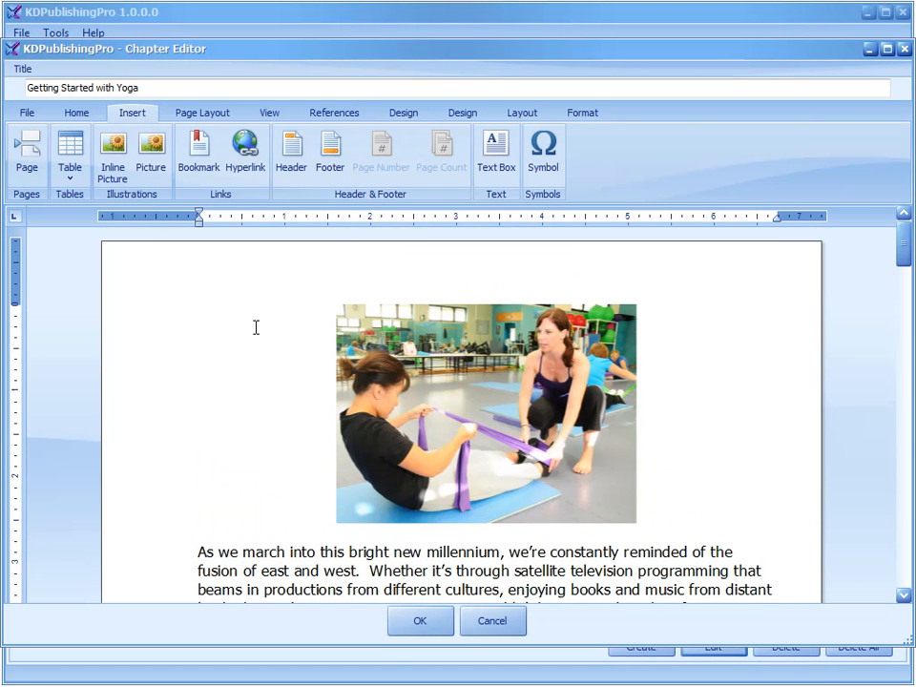
scroll(757, 446, down, 5)
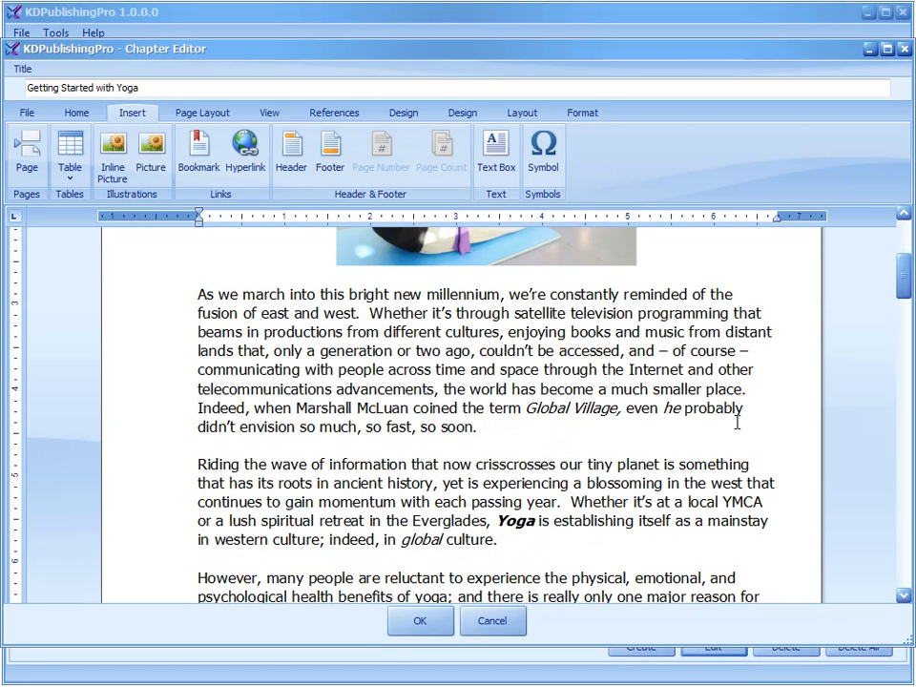
Step: Accept the edits to "Getting Started with Yoga", close the book, and reopen "Yoga Fitness for Newbies" for editing
click(423, 617)
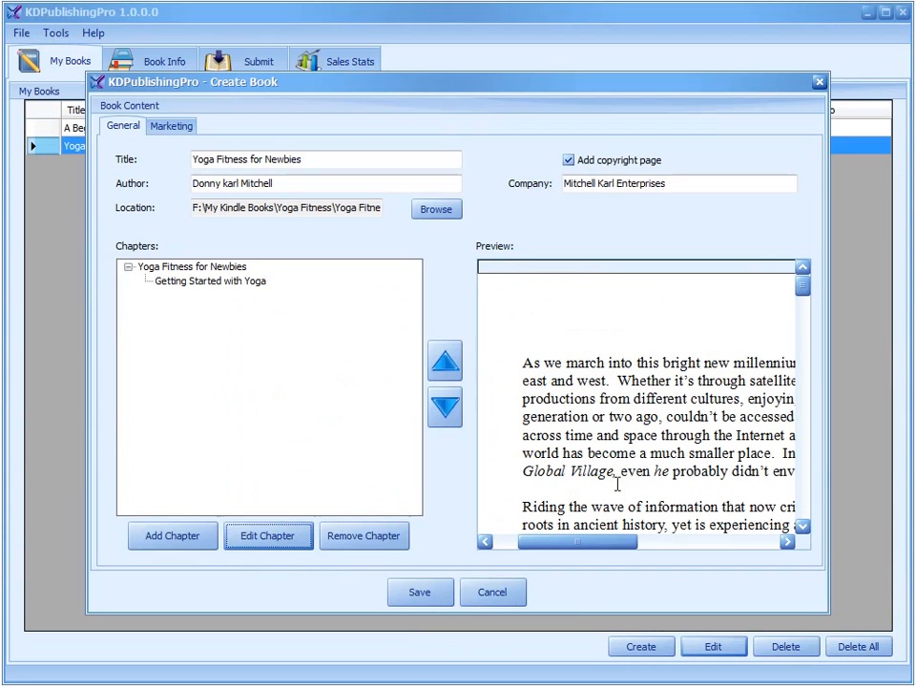
click(466, 591)
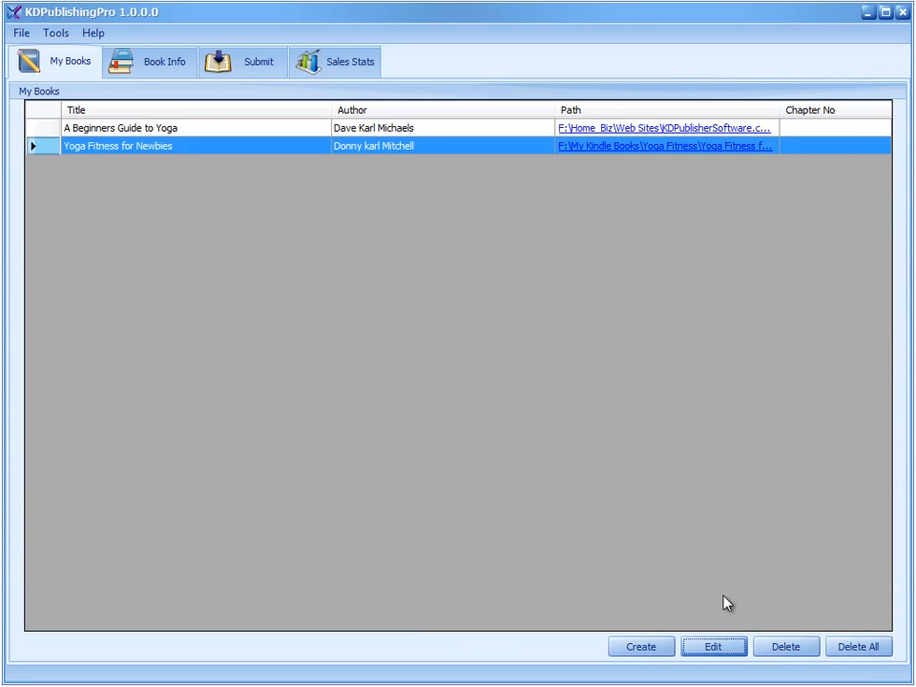
click(687, 650)
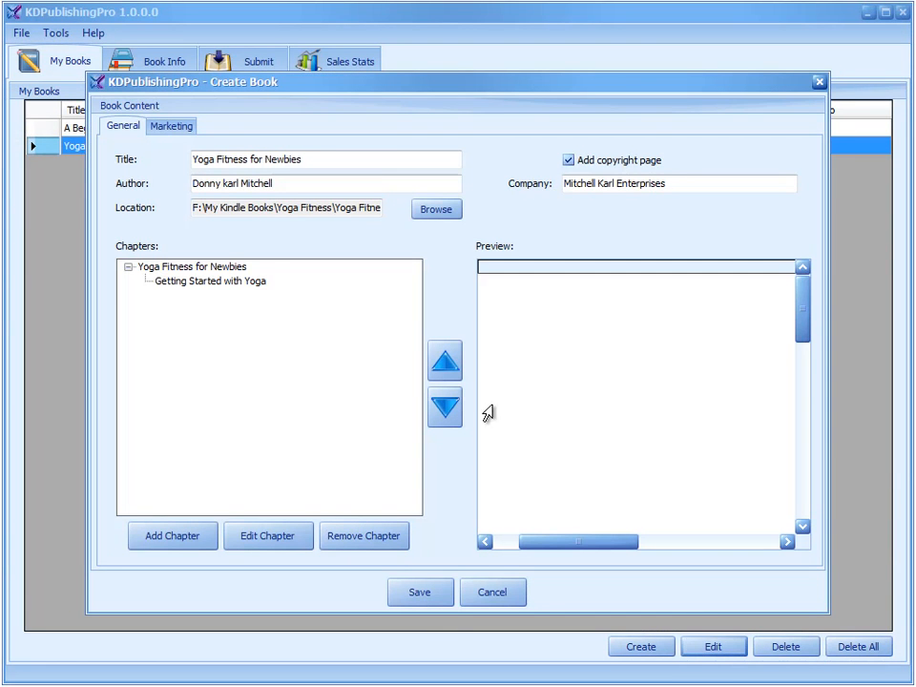
Step: Add a new chapter titled "Yoga Explained and What it is", consulting the Word manuscript's "What is Yoga?" heading for its topic
click(183, 534)
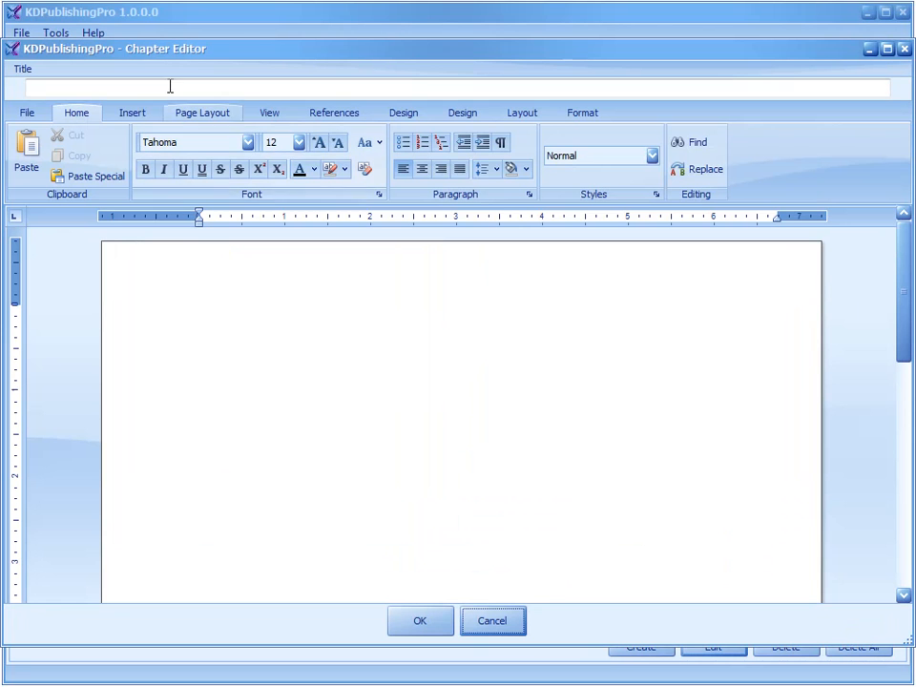
click(131, 86)
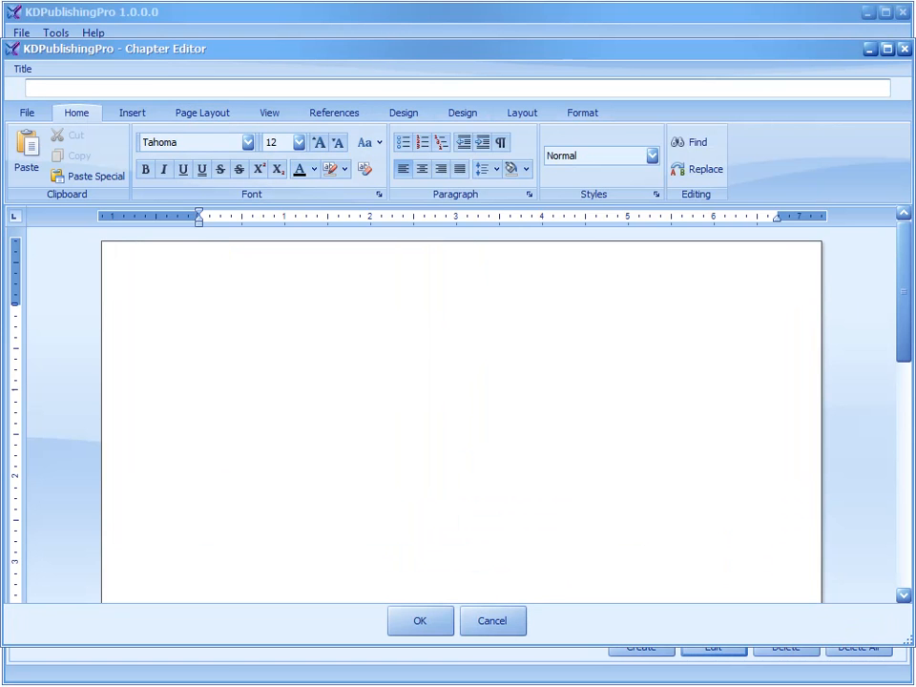
key(alt+Tab)
scroll(687, 470, down, 10)
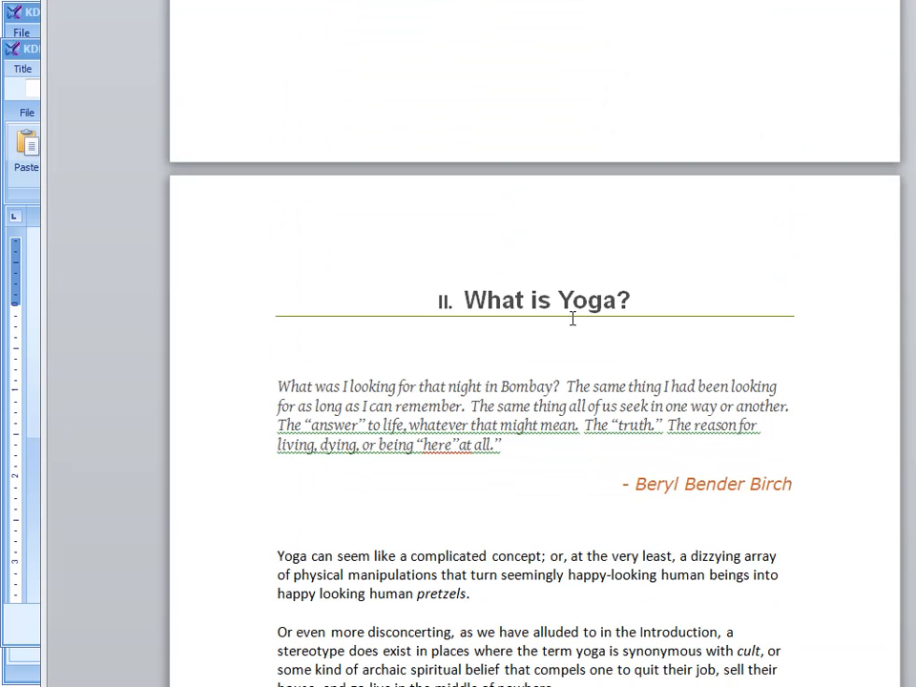
key(alt+Tab)
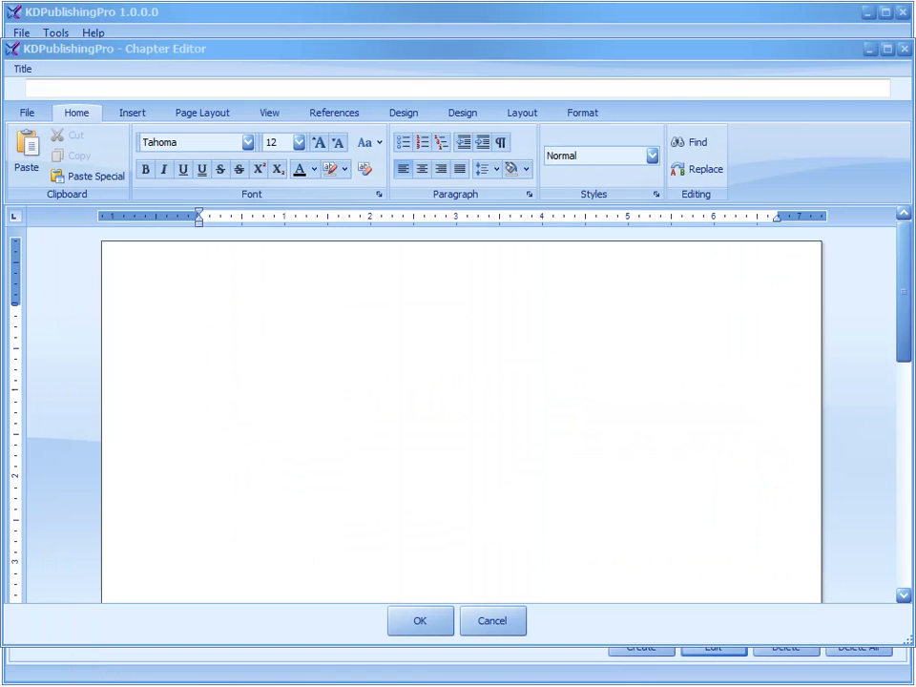
click(75, 88)
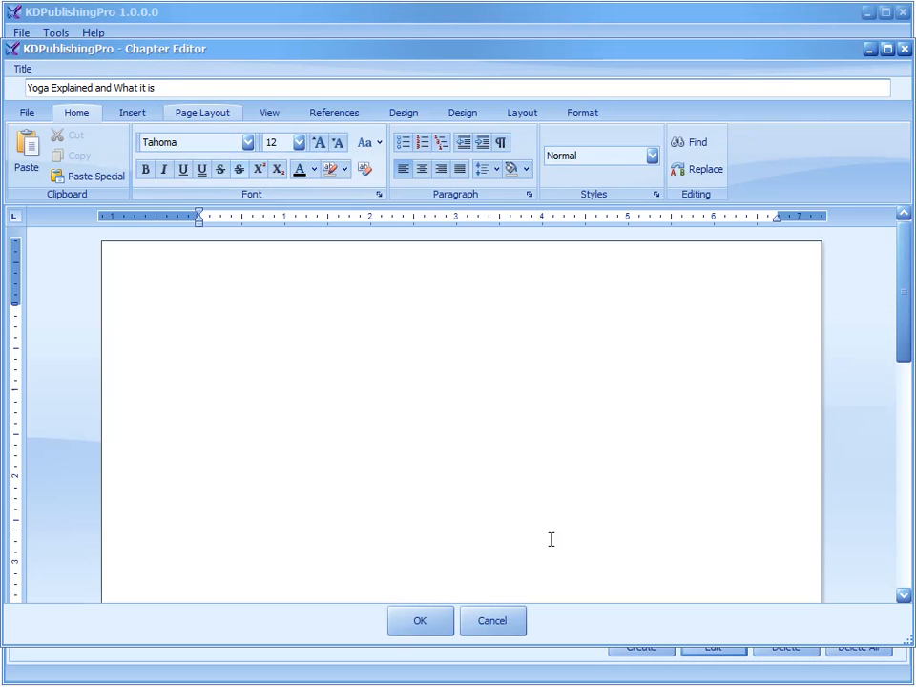
Step: Copy the full "What is Yoga?" text below its heading from the Word manuscript and paste it into the new chapter's body
click(515, 354)
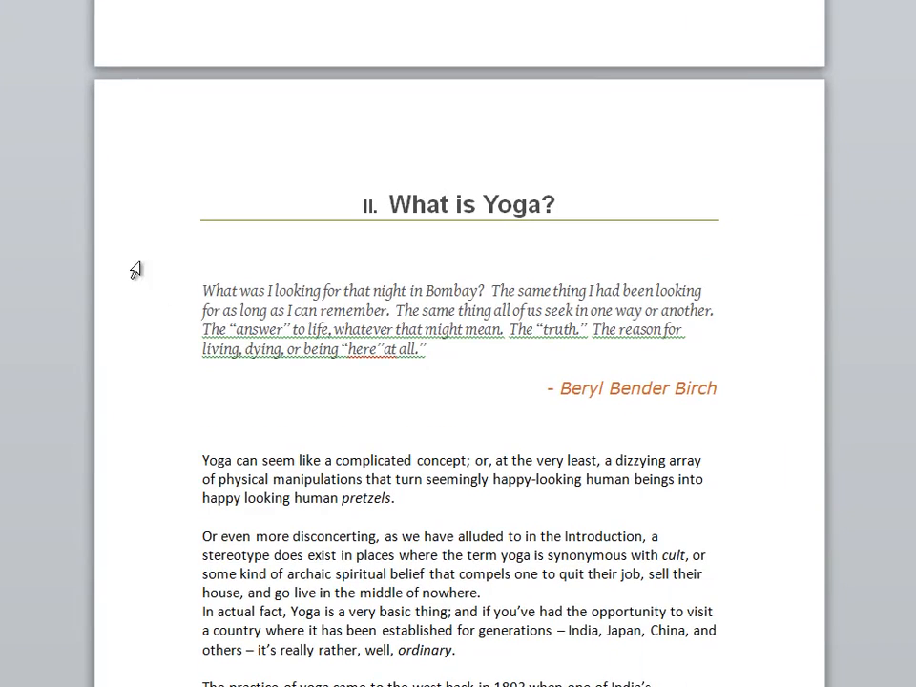
drag(204, 290, 773, 53)
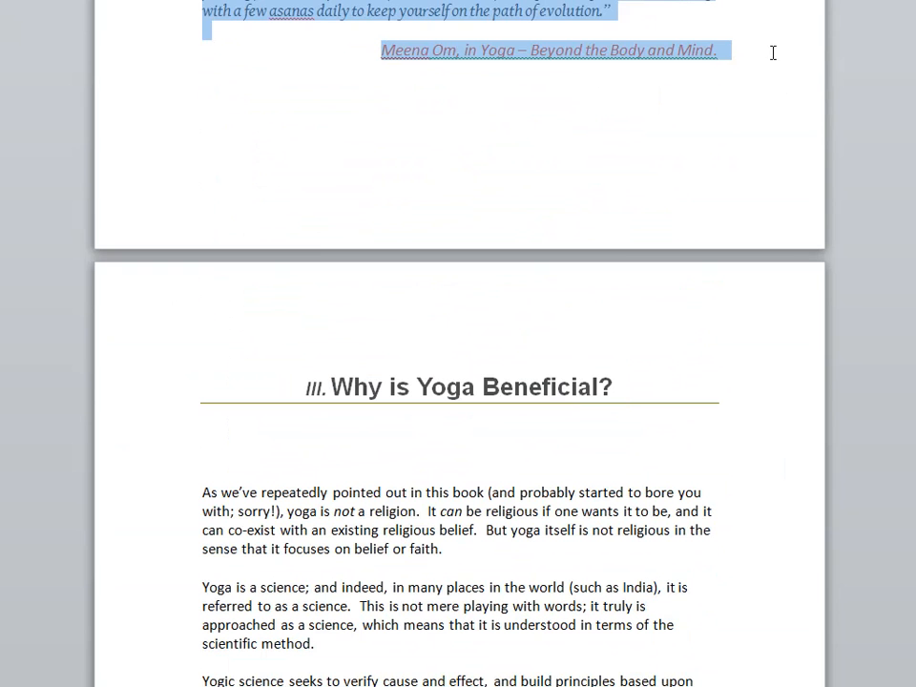
right_click(497, 5)
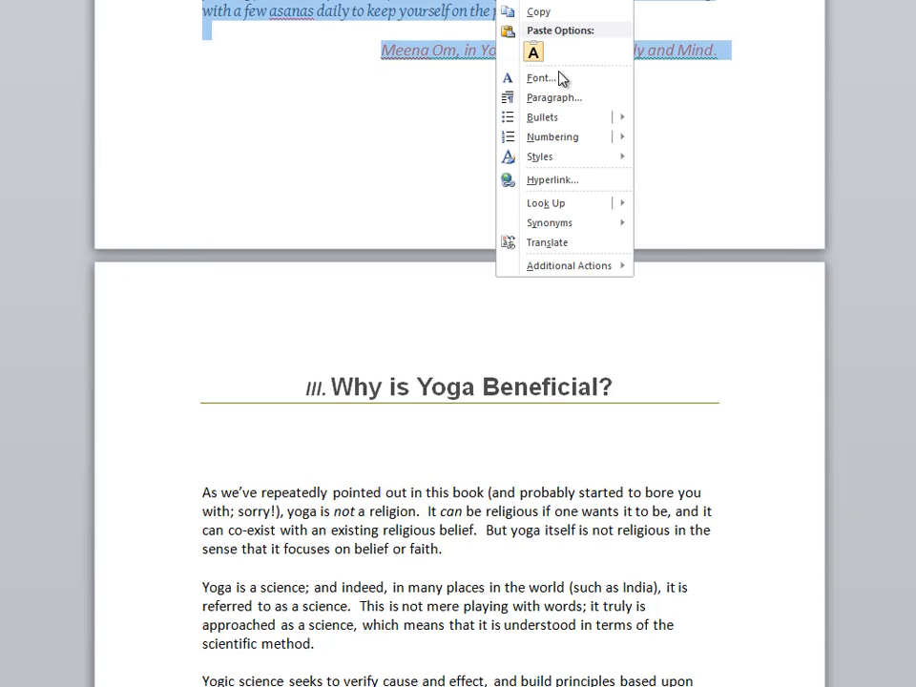
click(509, 14)
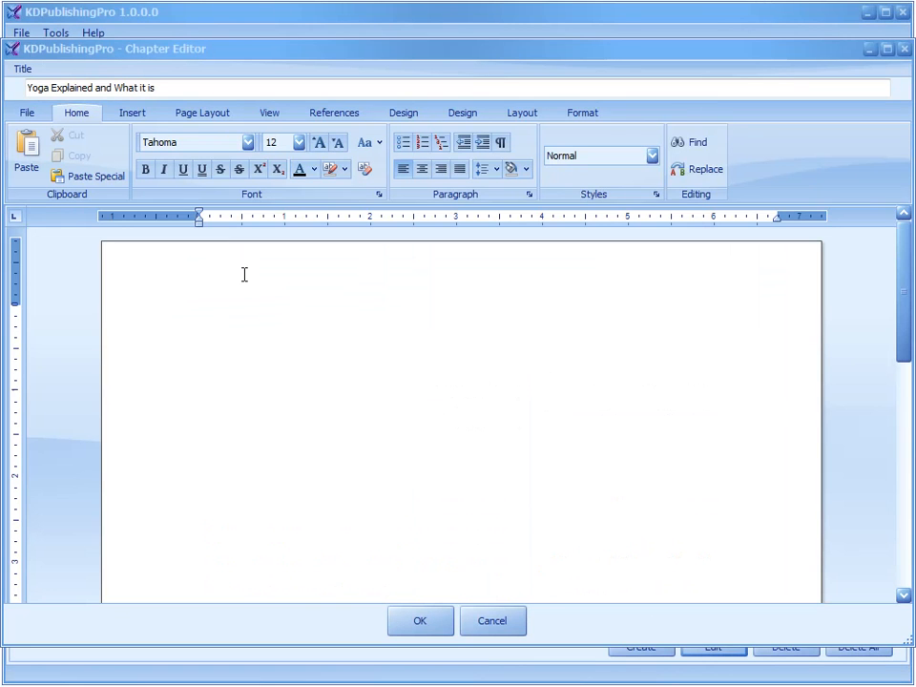
right_click(244, 275)
click(339, 329)
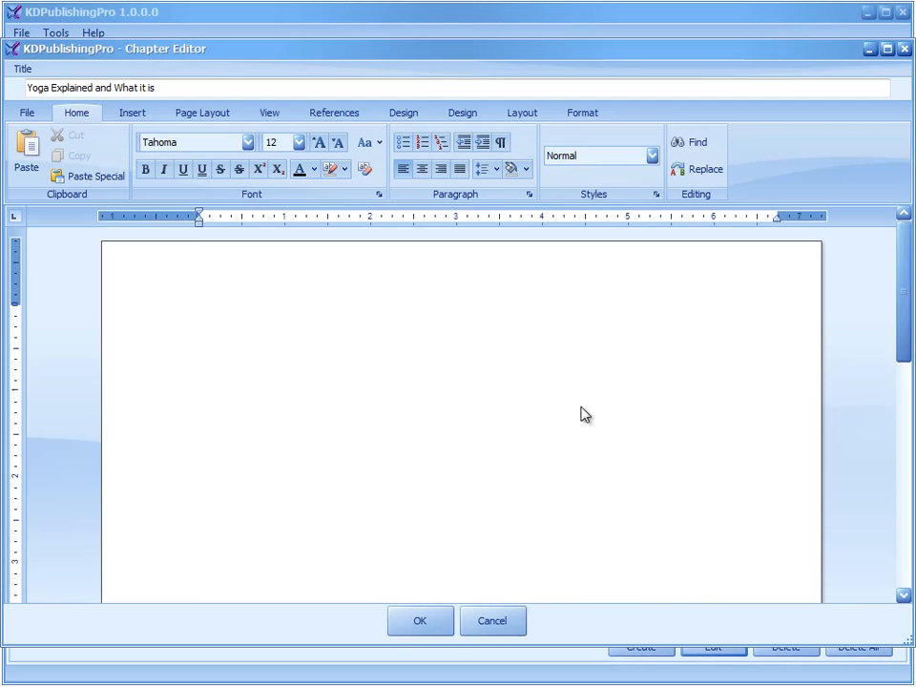
drag(909, 503, 909, 244)
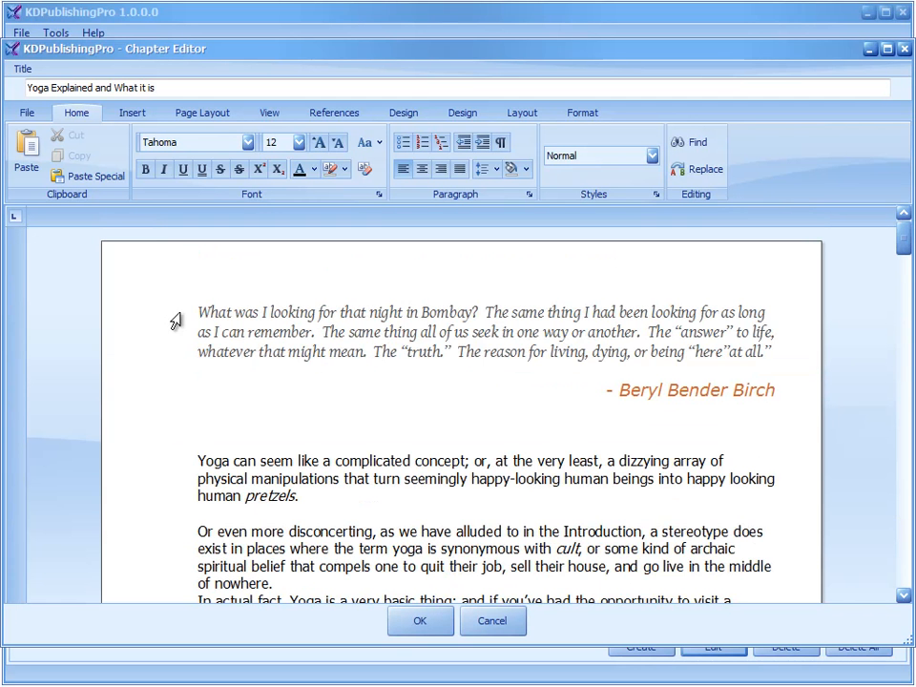
click(201, 312)
key(Return)
key(Return)
key(Return)
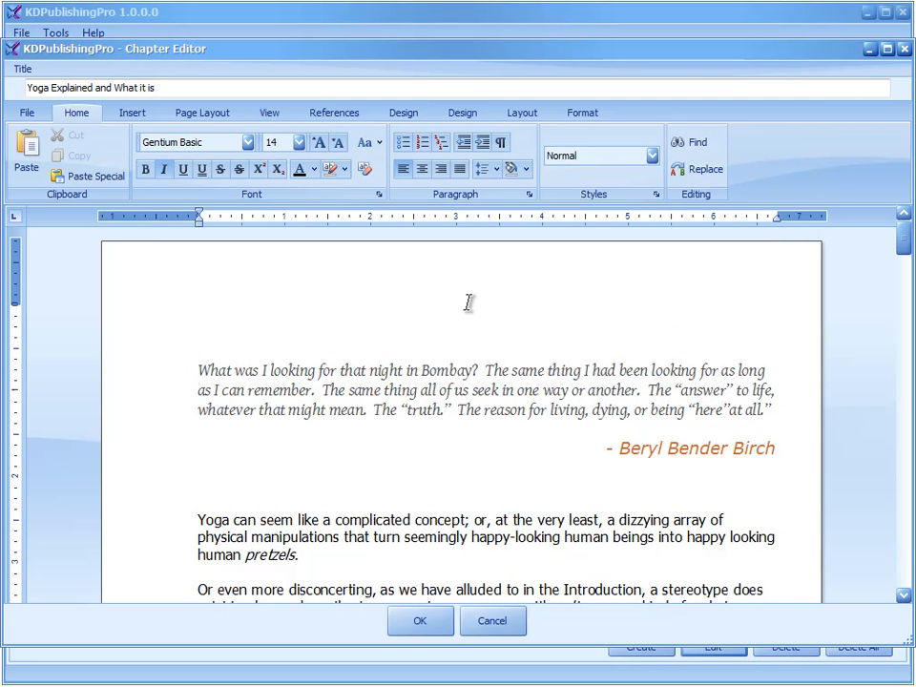
click(132, 113)
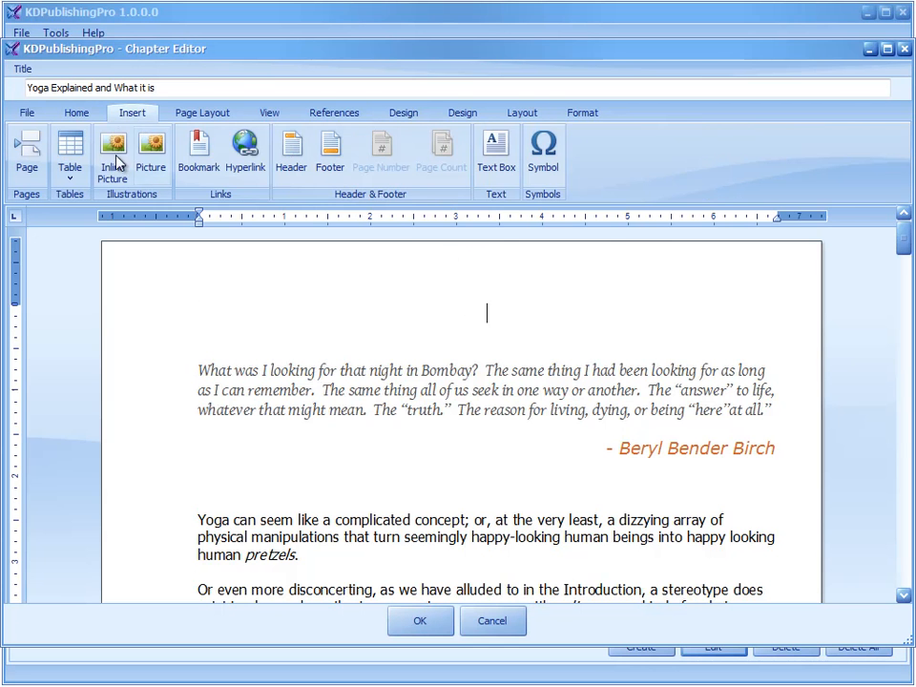
click(117, 152)
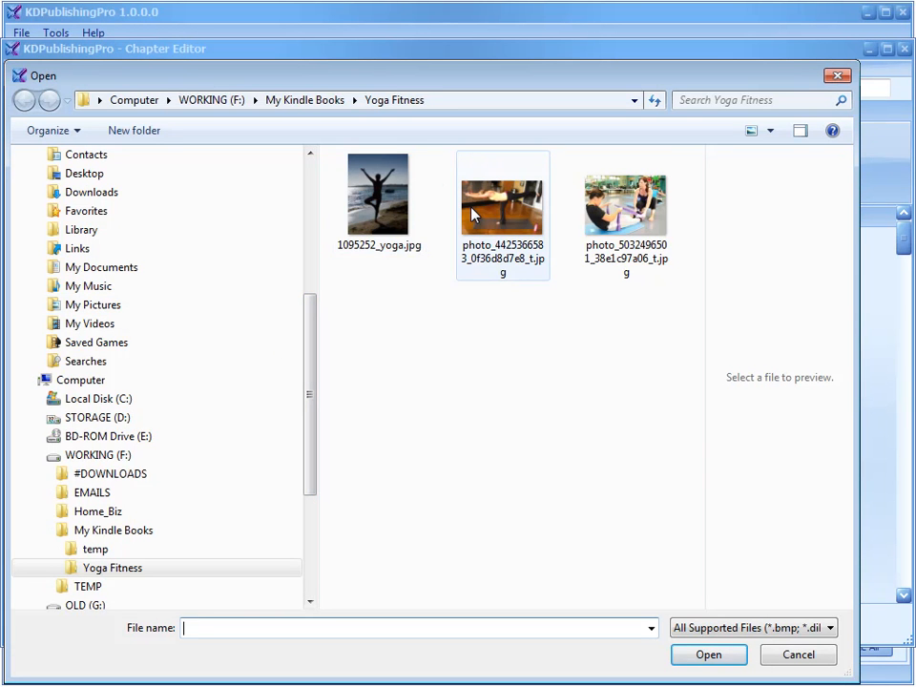
double_click(502, 208)
scroll(778, 455, down, 5)
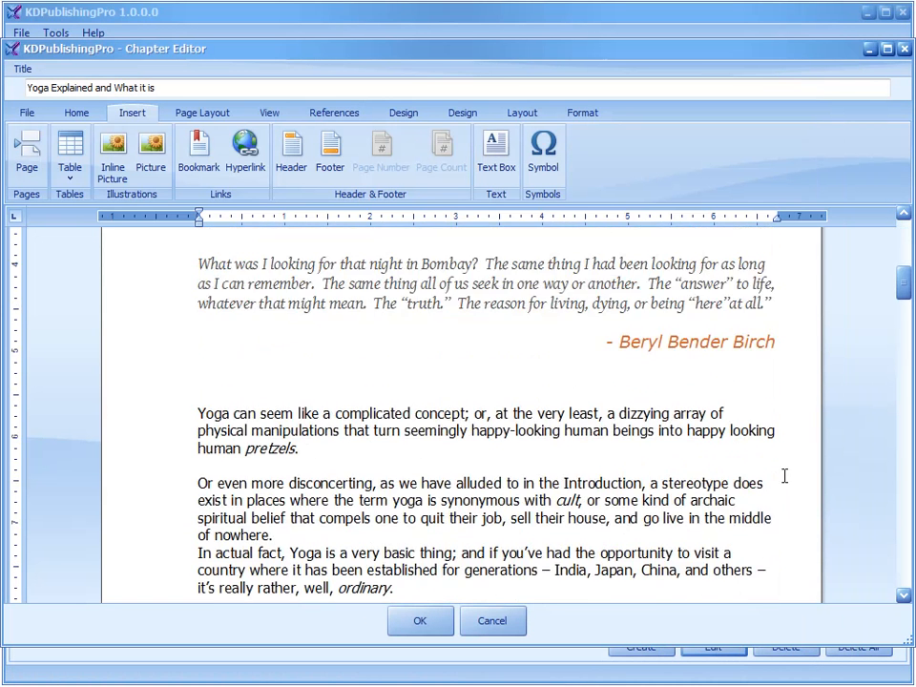
scroll(783, 476, up, 6)
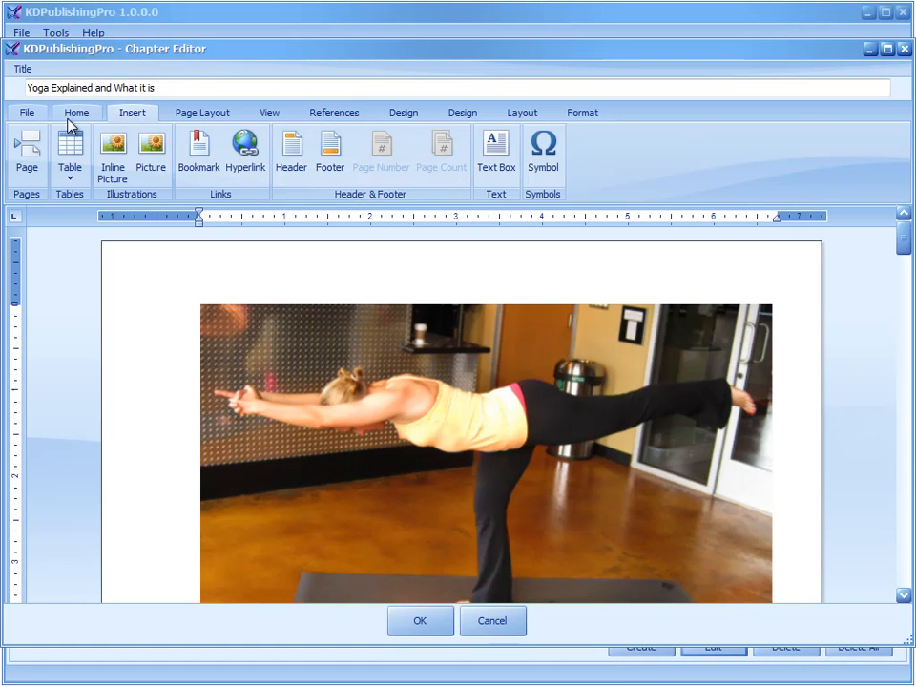
Step: Examine the chapter editor's text styles, table and symbol insertion, and page layout options without changing the chapter
click(74, 113)
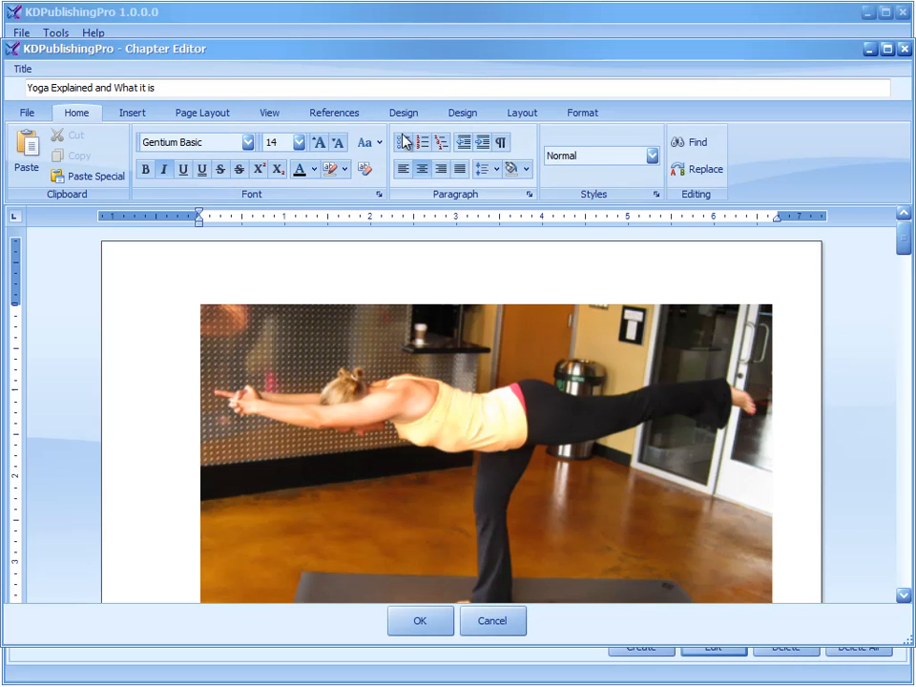
click(652, 156)
click(652, 156)
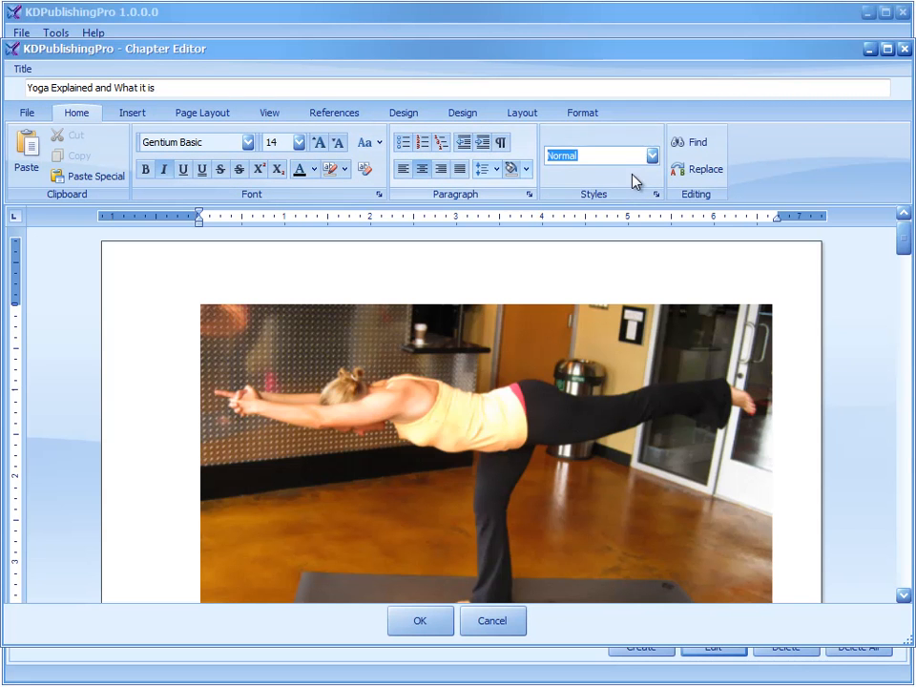
click(134, 112)
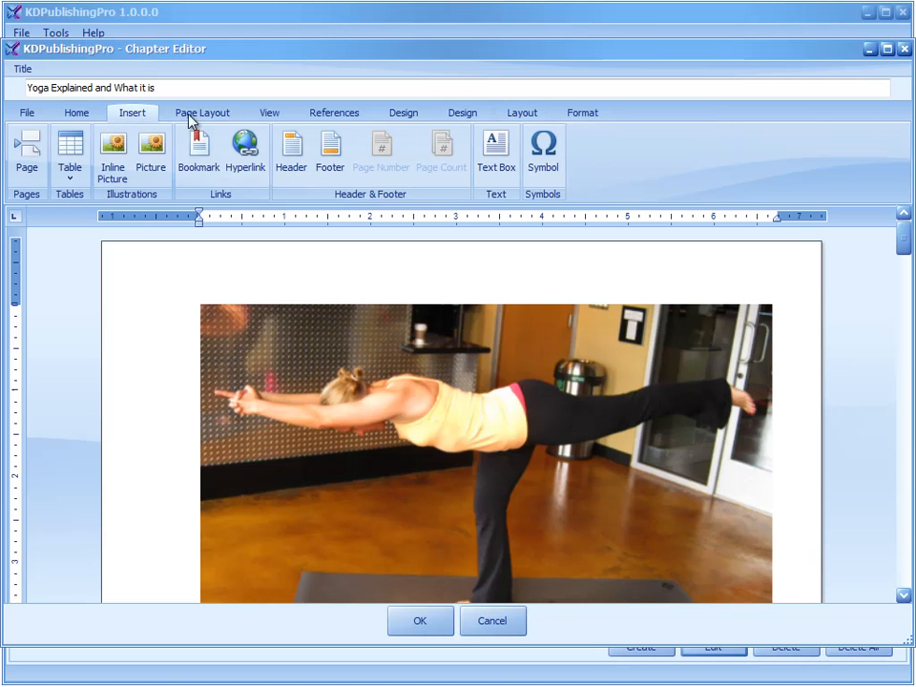
click(73, 148)
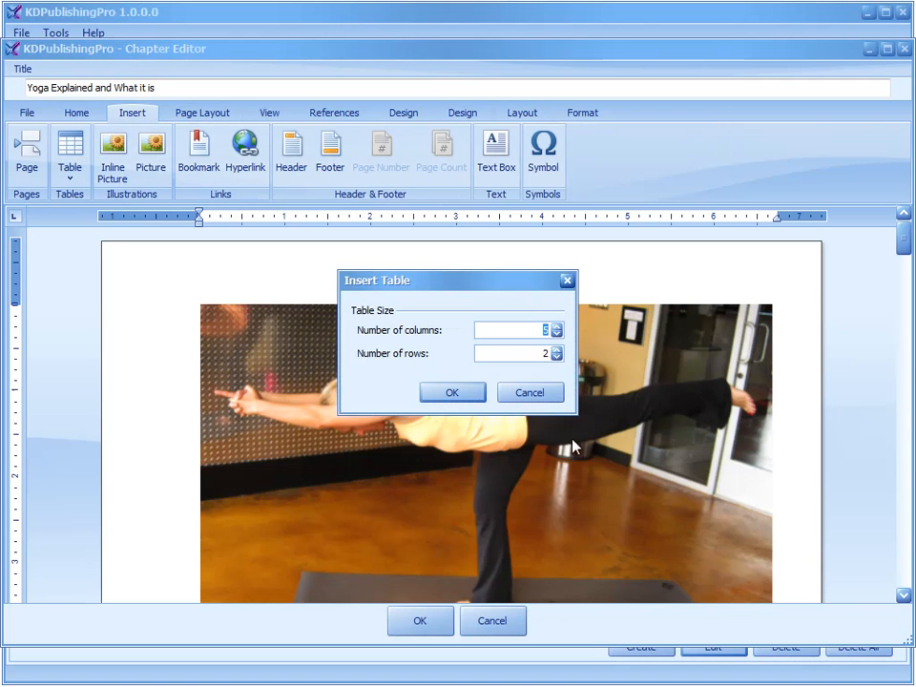
click(543, 395)
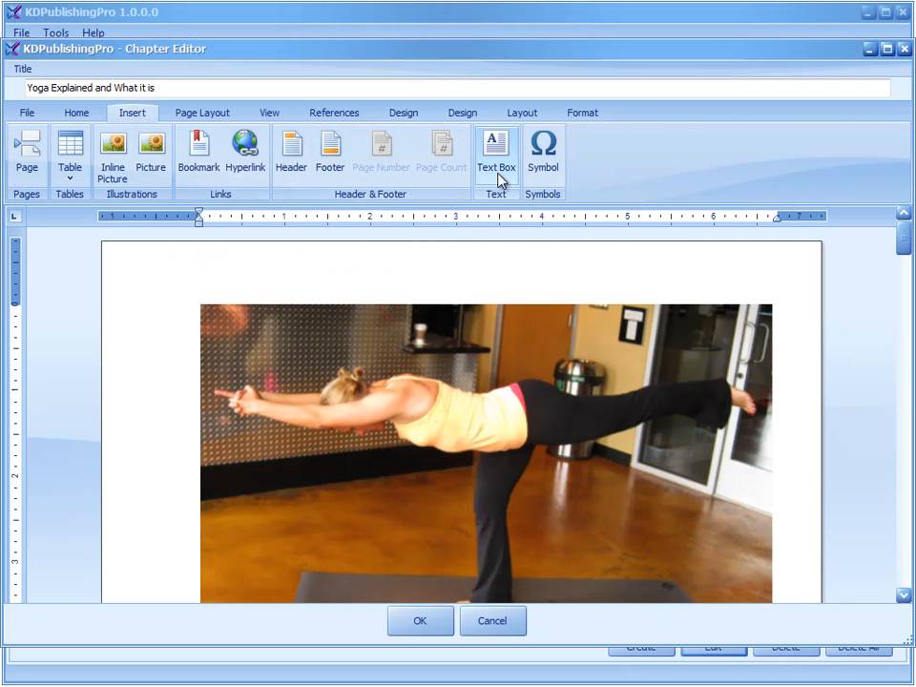
click(538, 158)
click(649, 467)
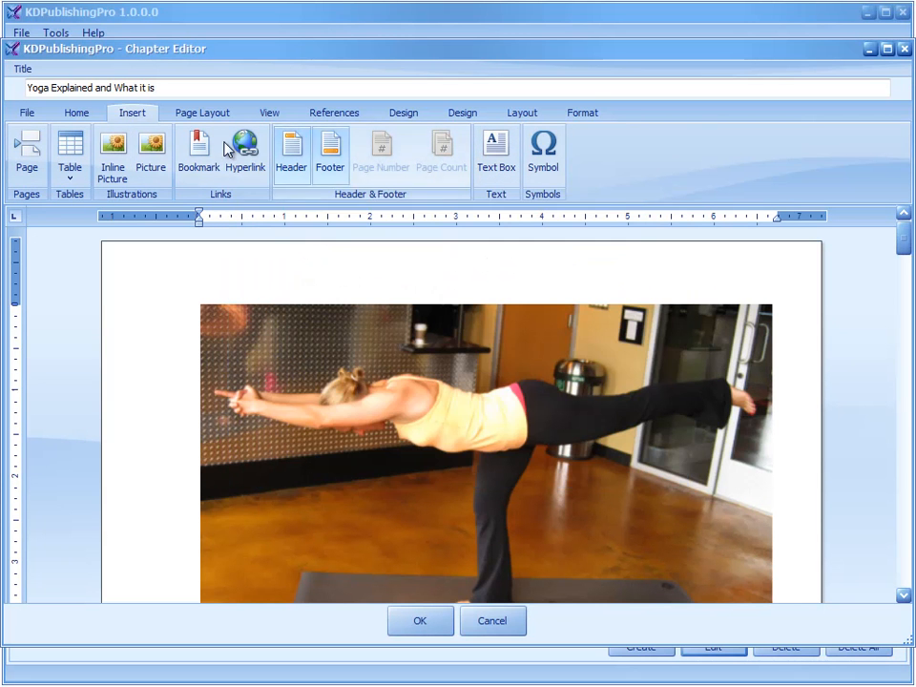
click(204, 113)
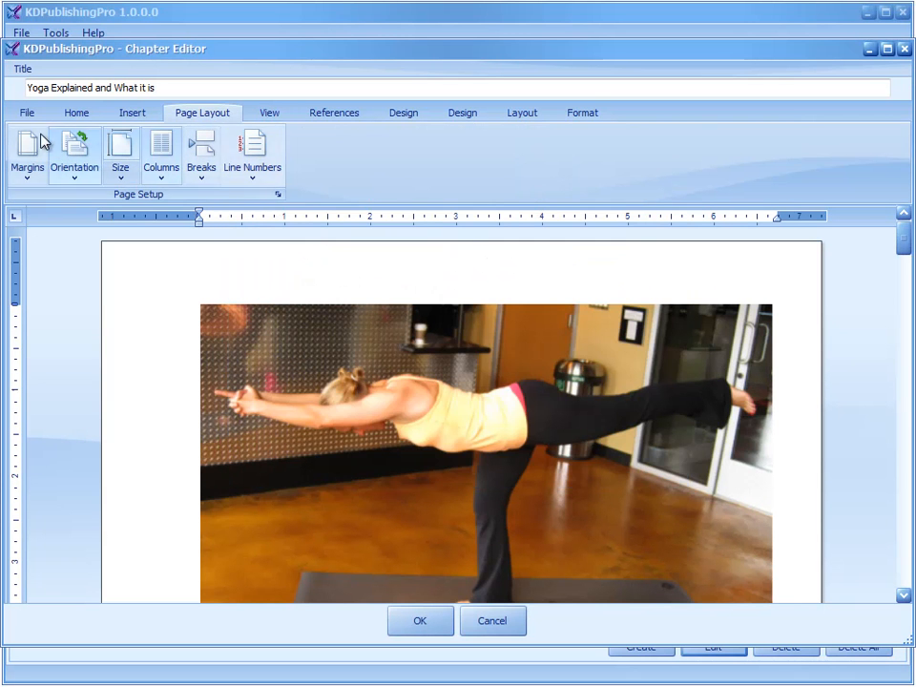
click(76, 113)
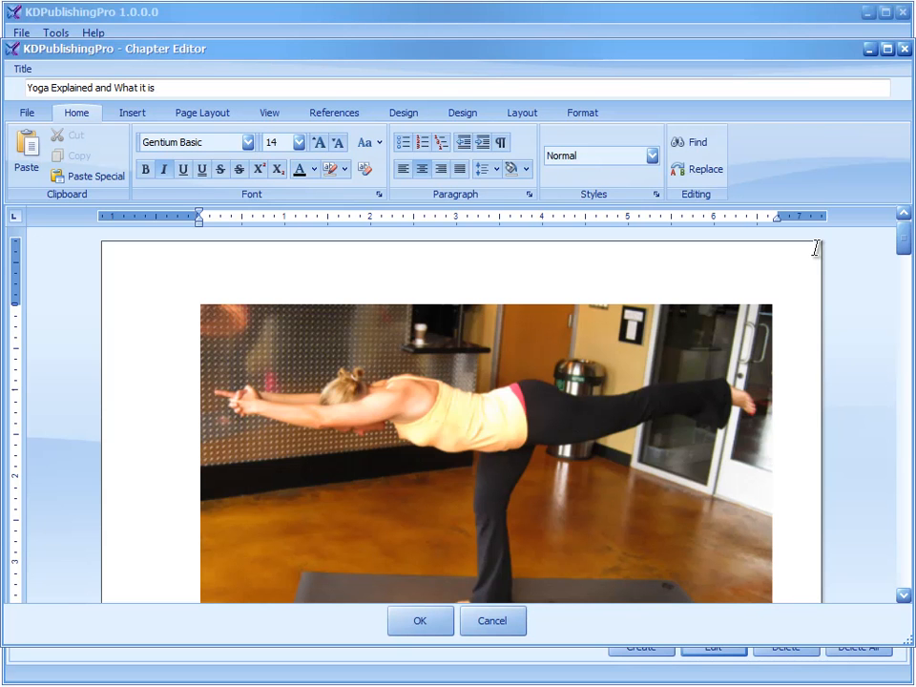
Step: Add the finished chapter to the book and enable only the call to action at the end in the book's marketing settings
click(417, 622)
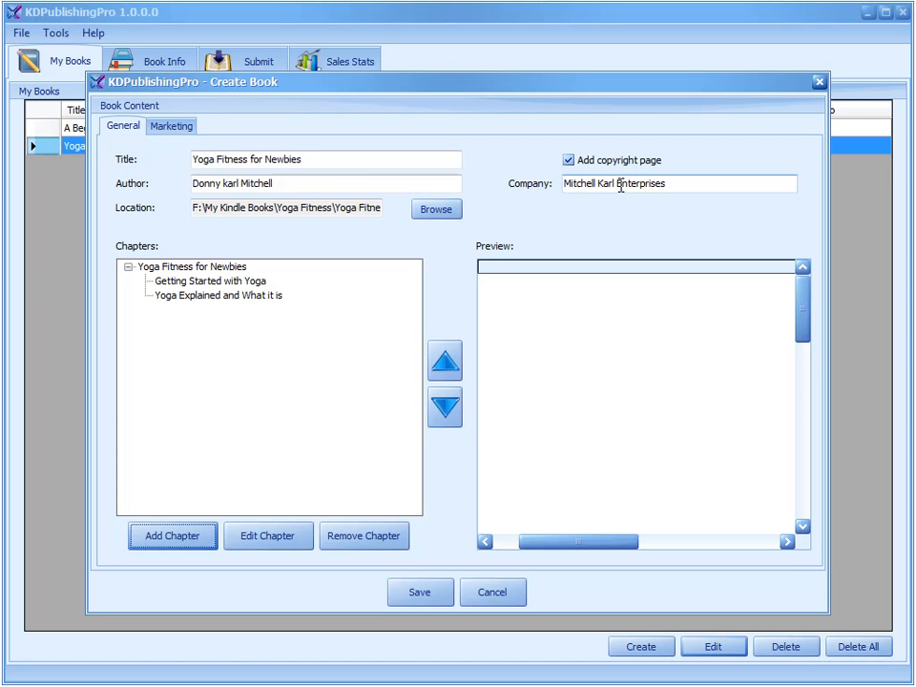
click(173, 128)
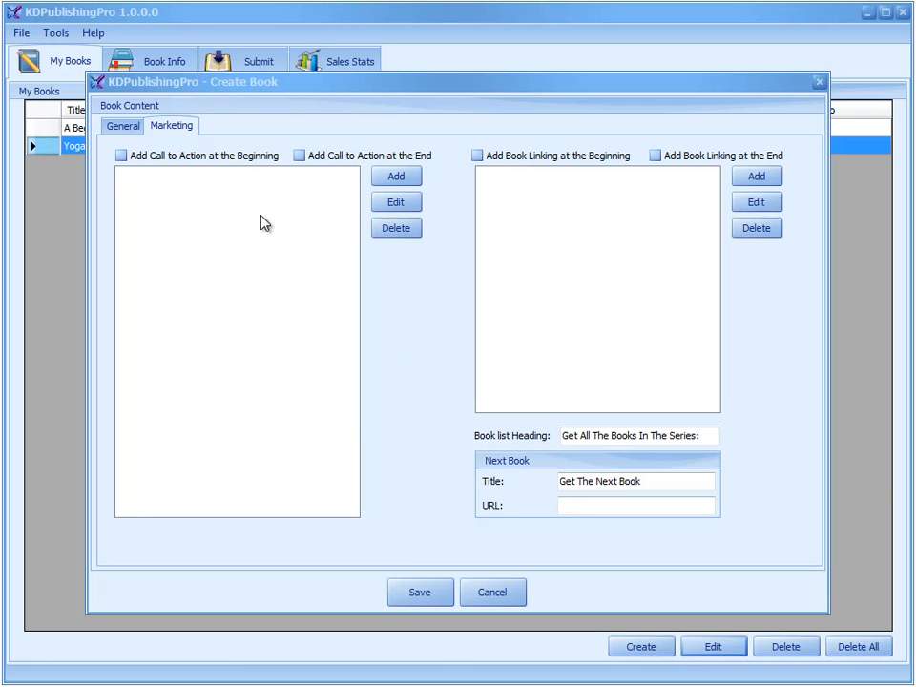
click(131, 156)
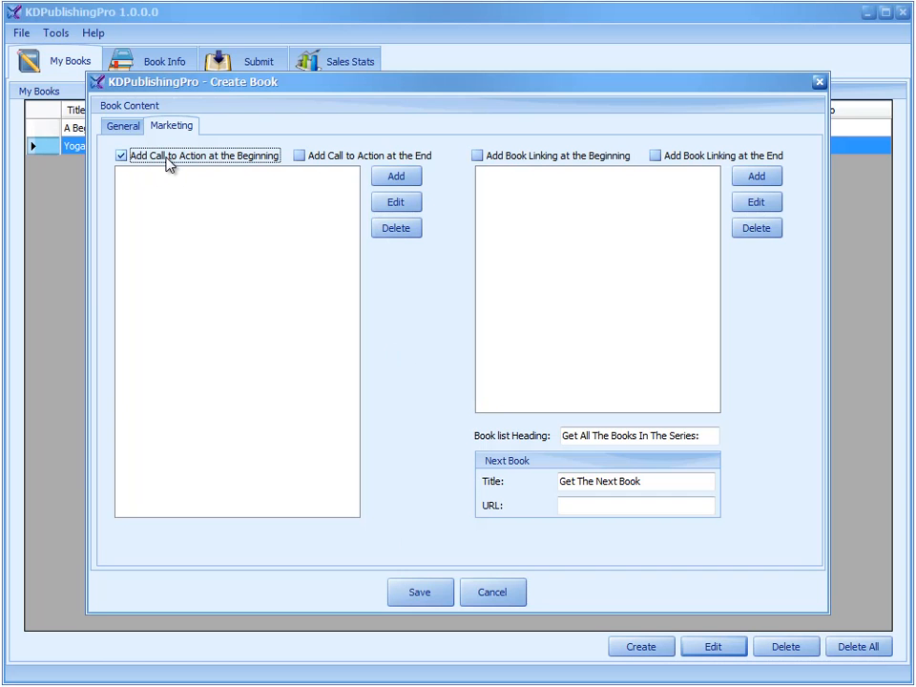
click(307, 158)
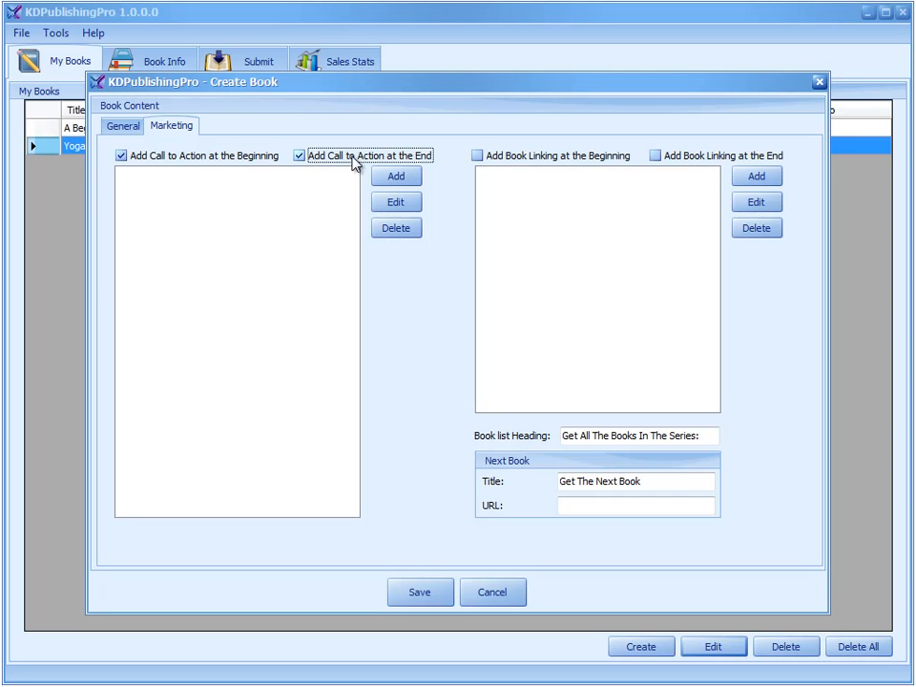
click(353, 160)
click(218, 158)
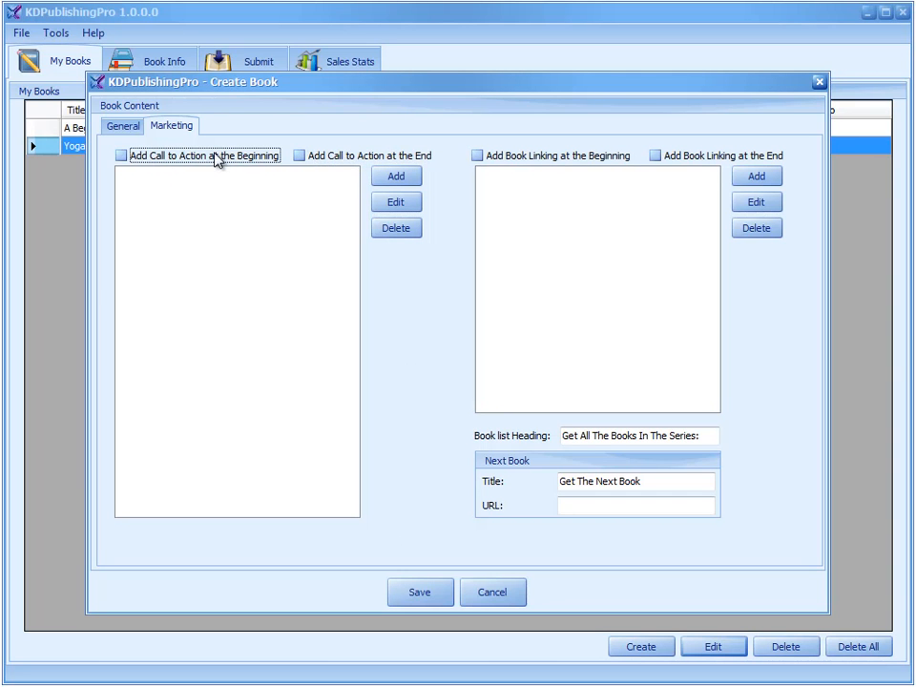
key(Tab)
key(space)
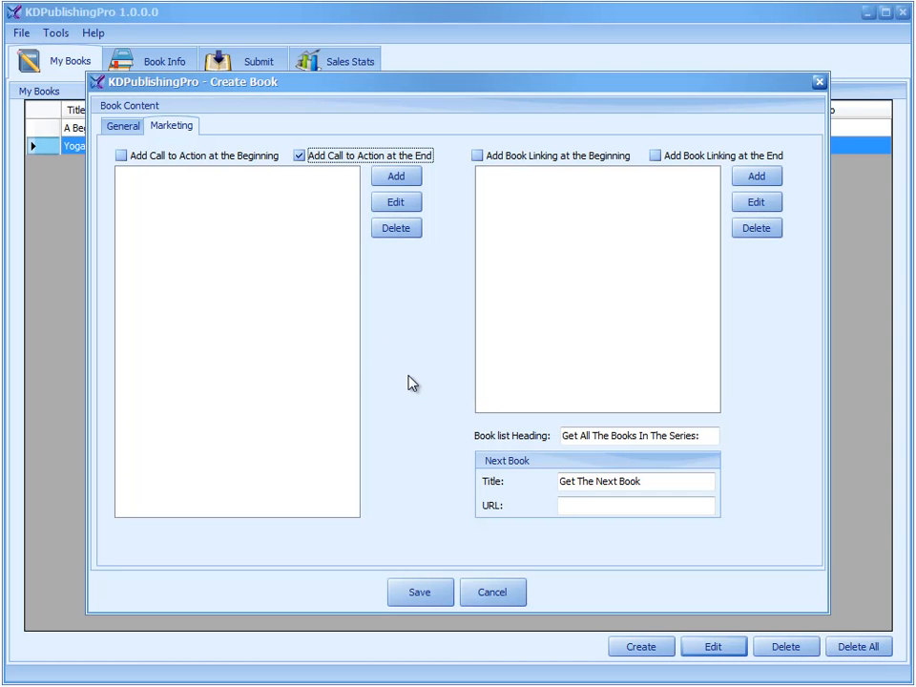
click(401, 181)
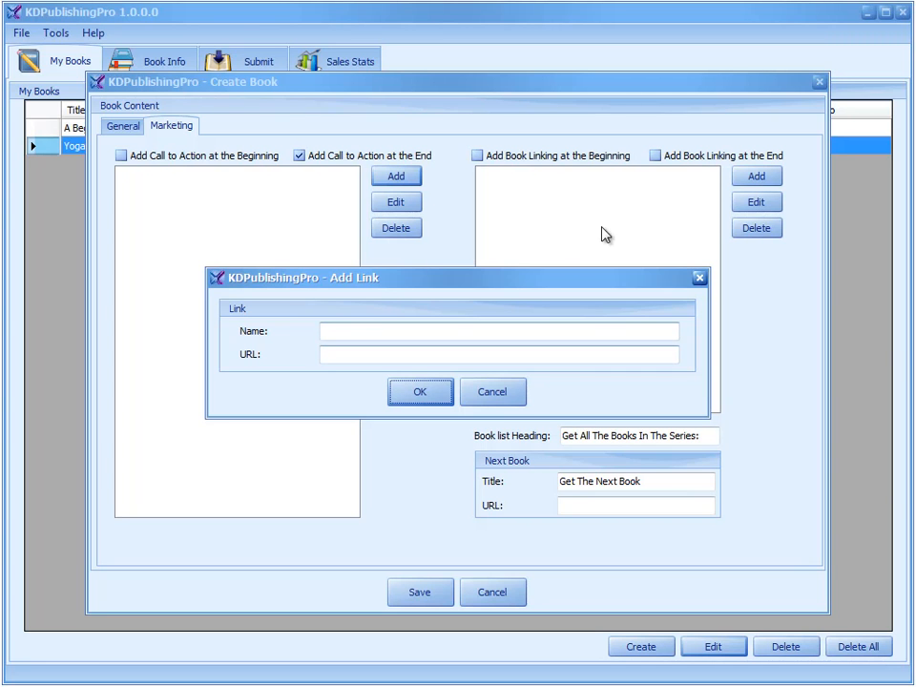
click(361, 332)
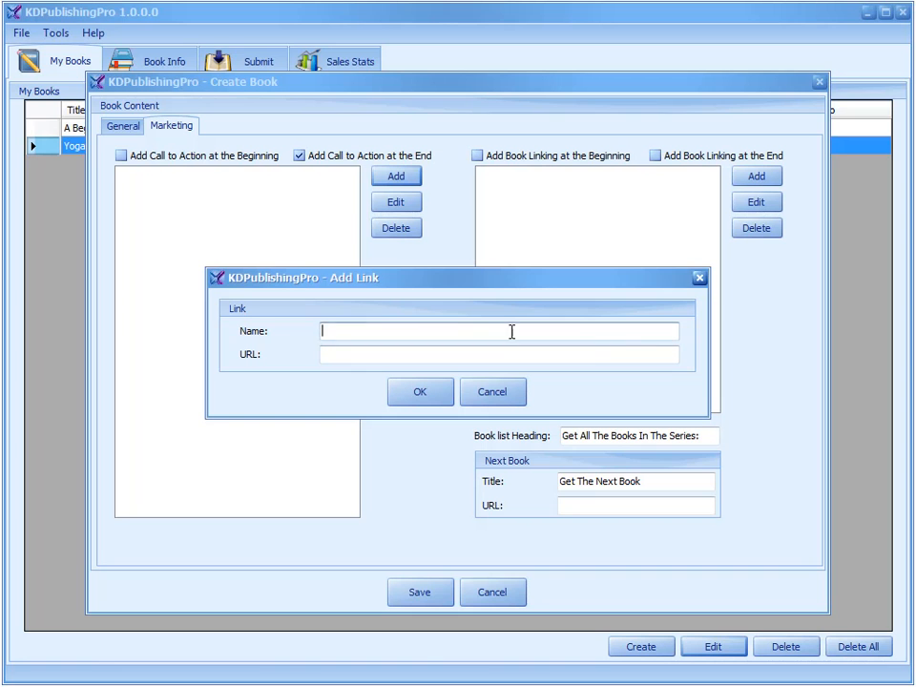
text(Top 10 Foods for Losing Weight)
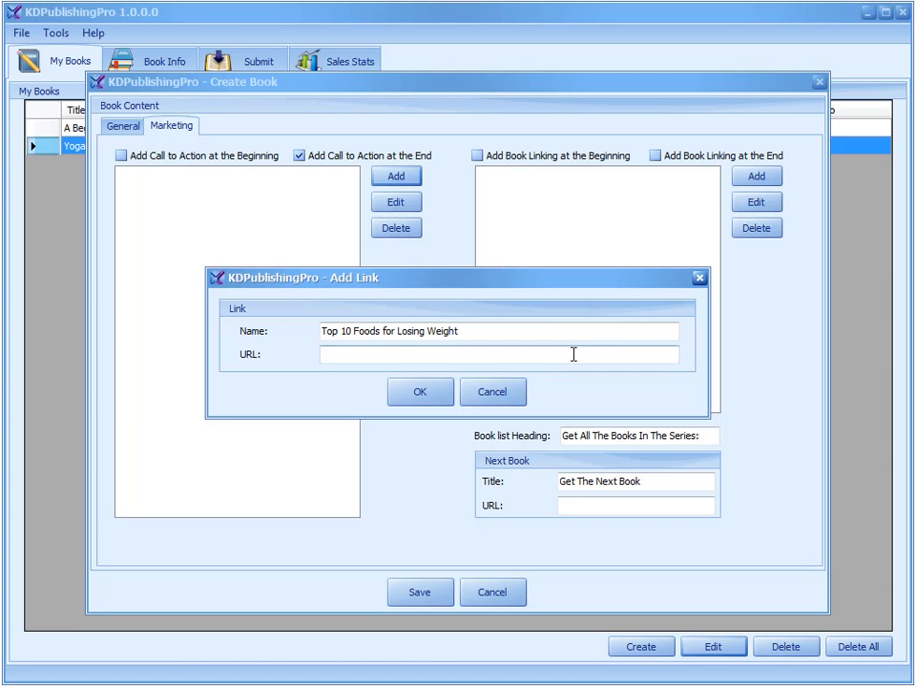
click(414, 357)
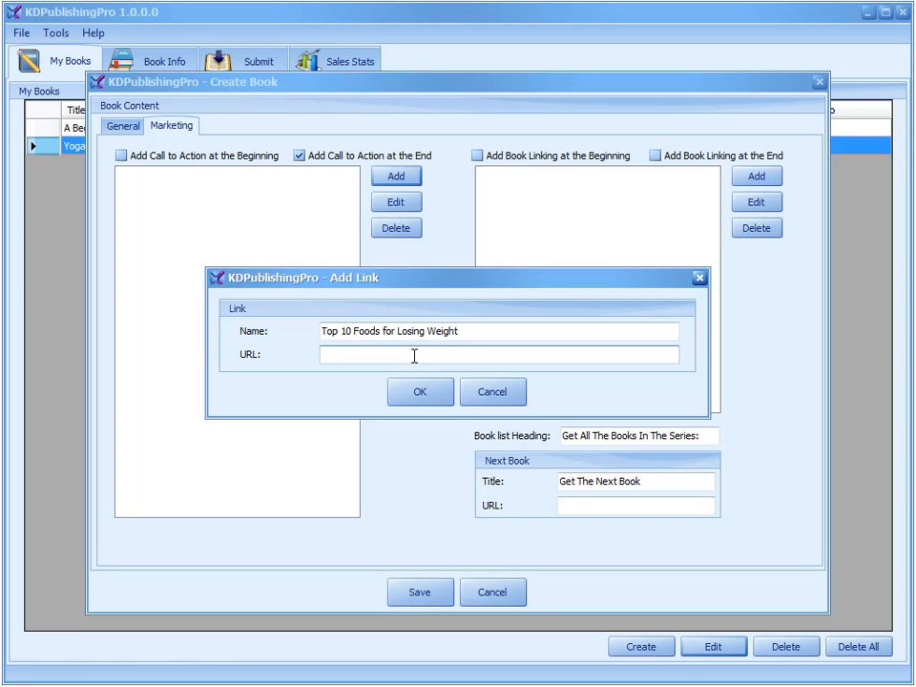
text(http://www.googe.com)
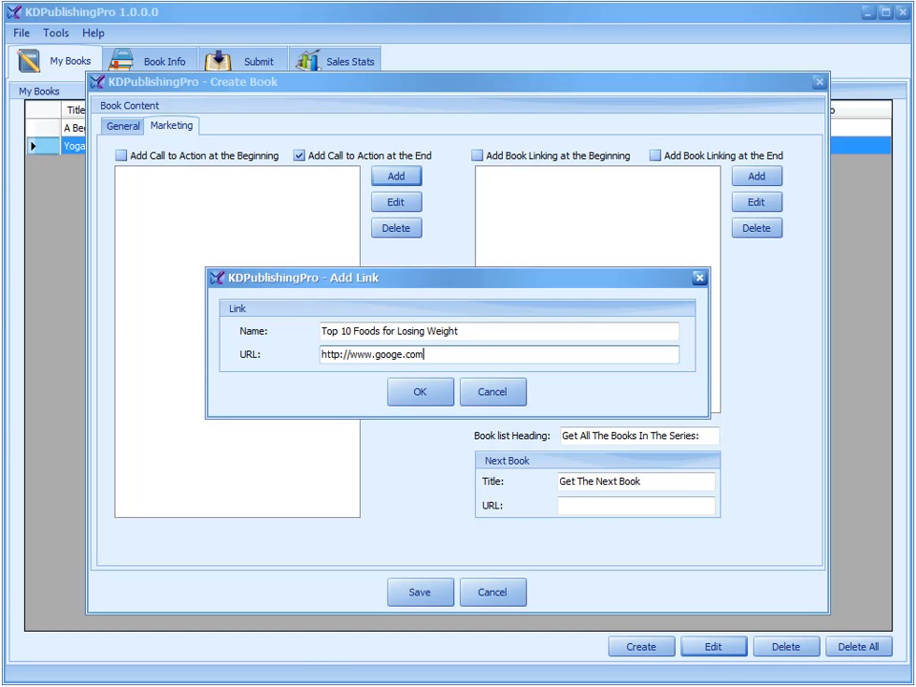
Step: Switch to Firefox and open the ClickBank website
key(alt+Tab)
click(207, 70)
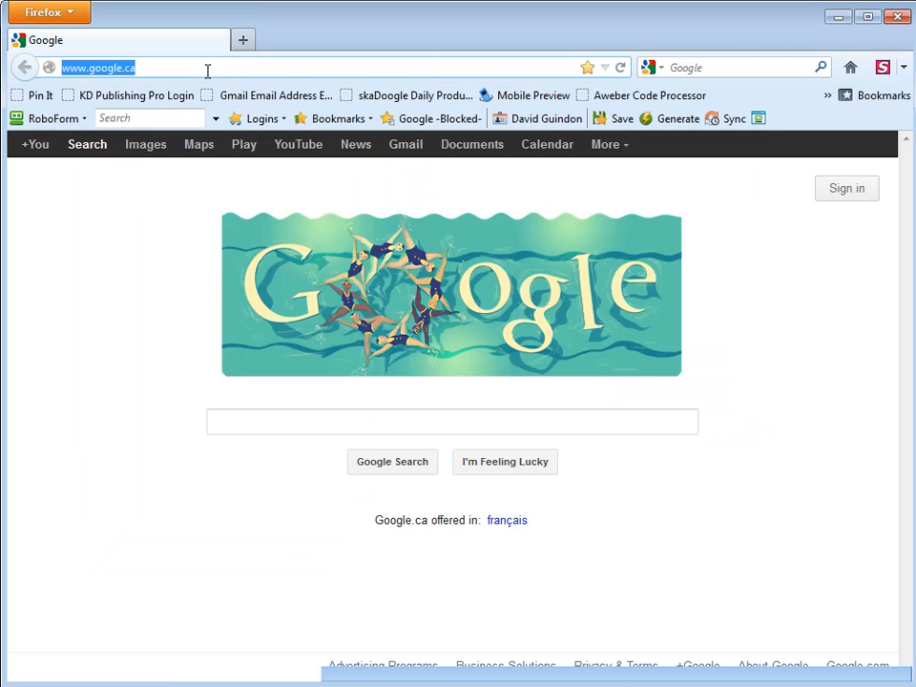
text(www.lci)
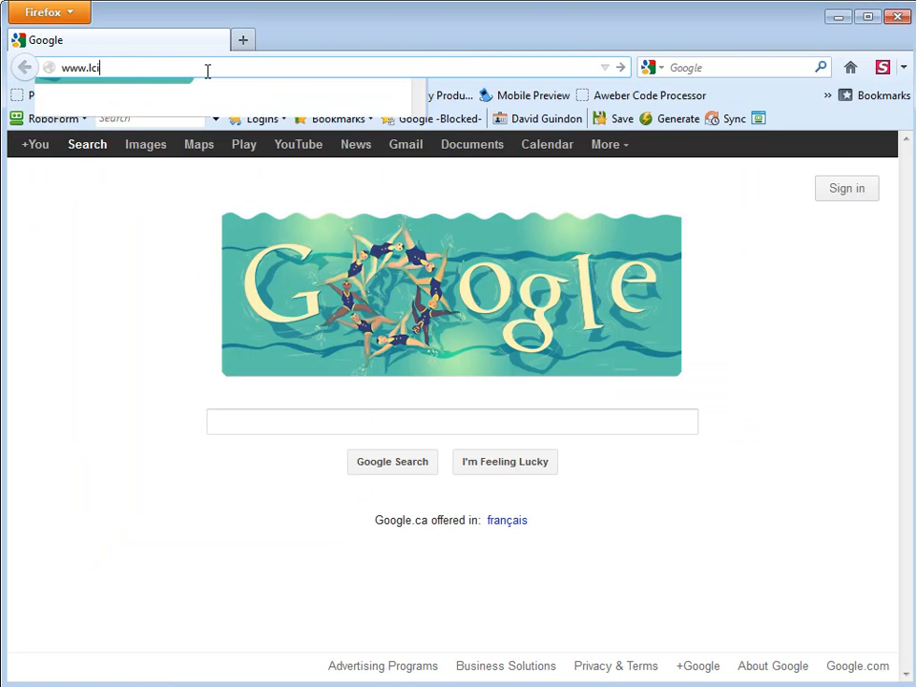
key(BackSpace)
key(BackSpace)
key(BackSpace)
text(clickabkj)
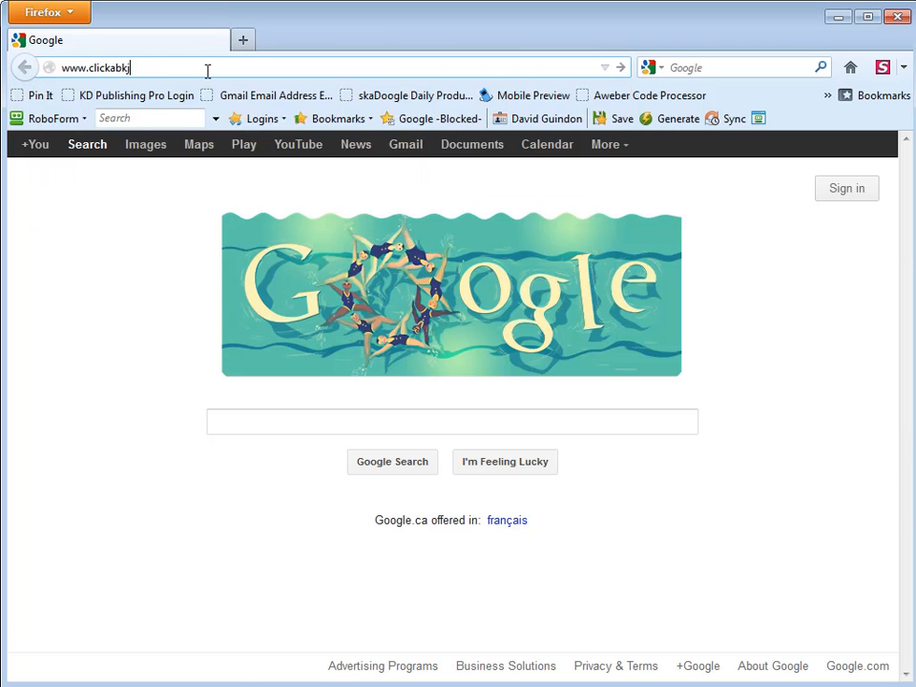
key(BackSpace)
key(BackSpace)
key(BackSpace)
key(BackSpace)
text(bank.)
key(Return)
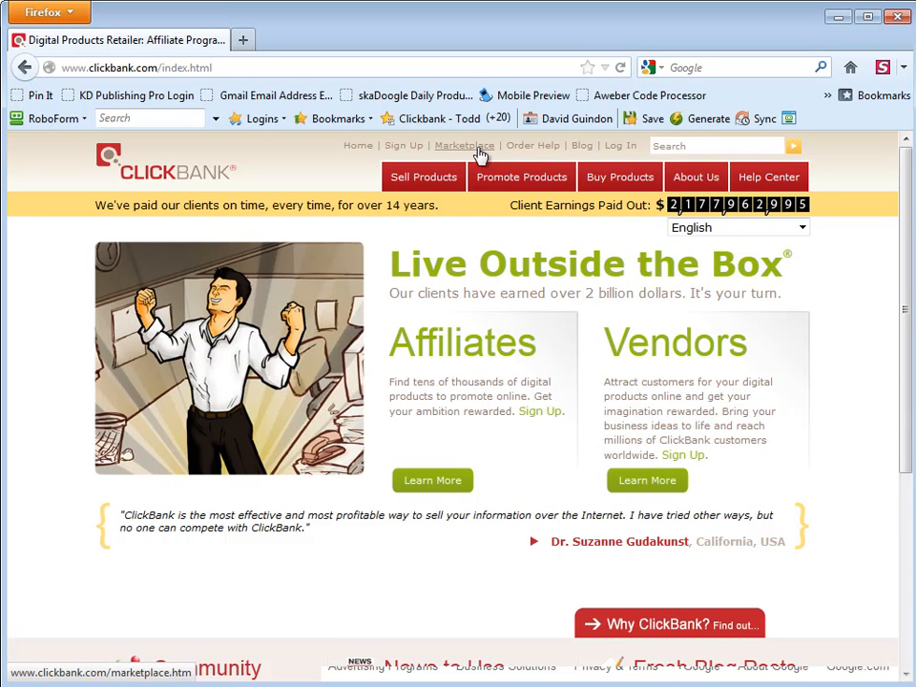
Step: Search the ClickBank marketplace for "lose weight", sorted by Gravity, and open the page of The Diet Solution Program
click(465, 146)
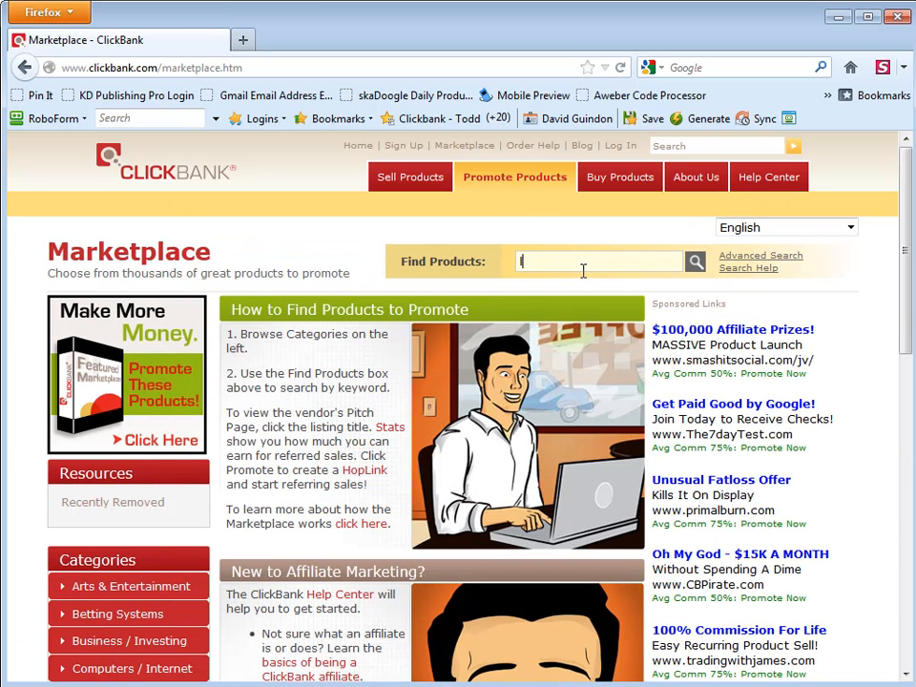
text(lose weight)
key(Return)
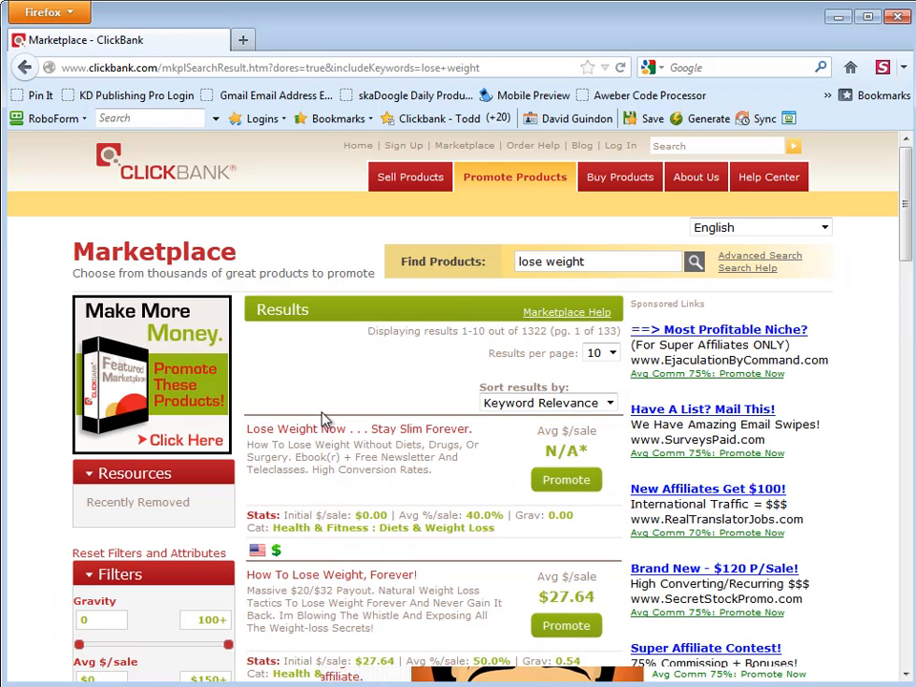
click(548, 403)
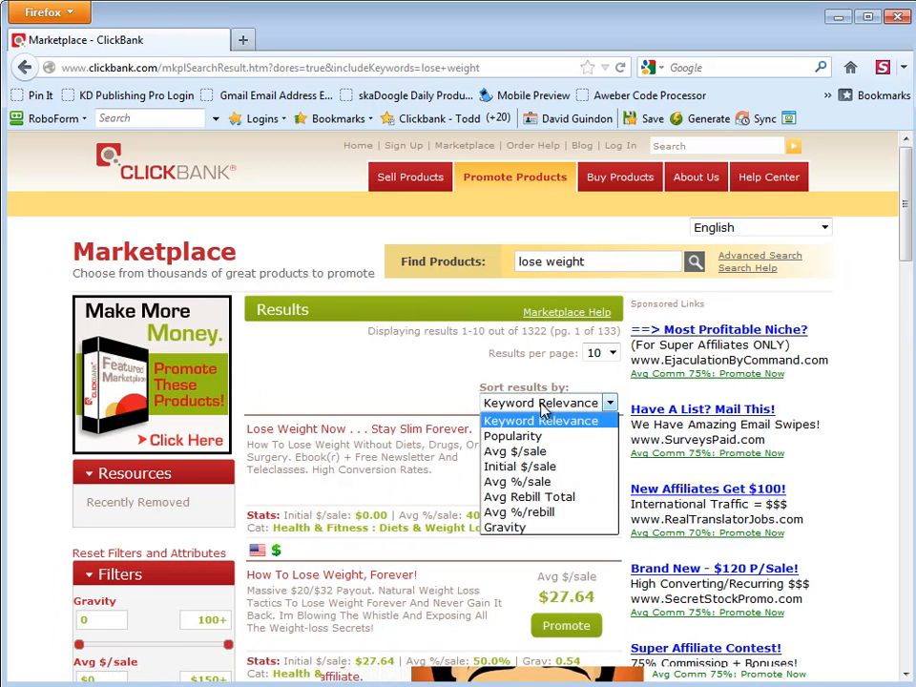
click(543, 528)
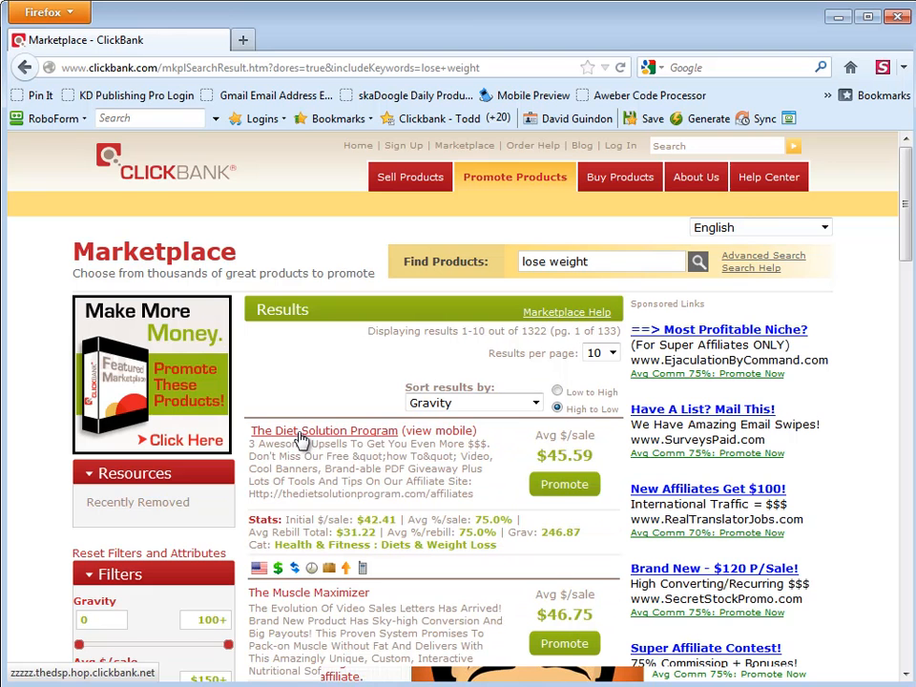
click(368, 431)
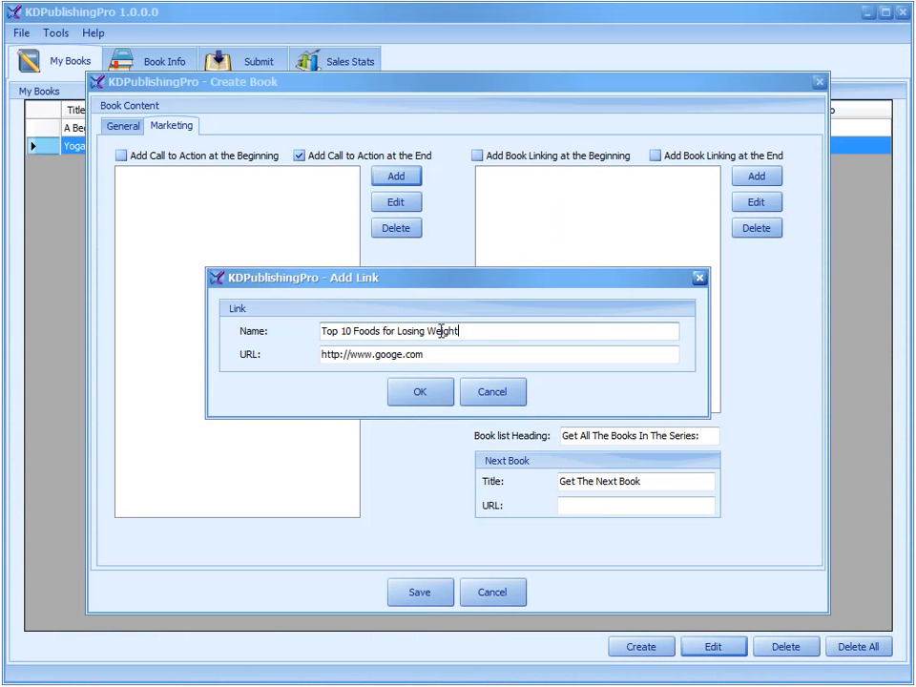
Step: Switch back to KDPublishingPro and replace the new link's name with "5 Foods to NEVER Eat!"
drag(501, 329, 300, 338)
text(5 Food)
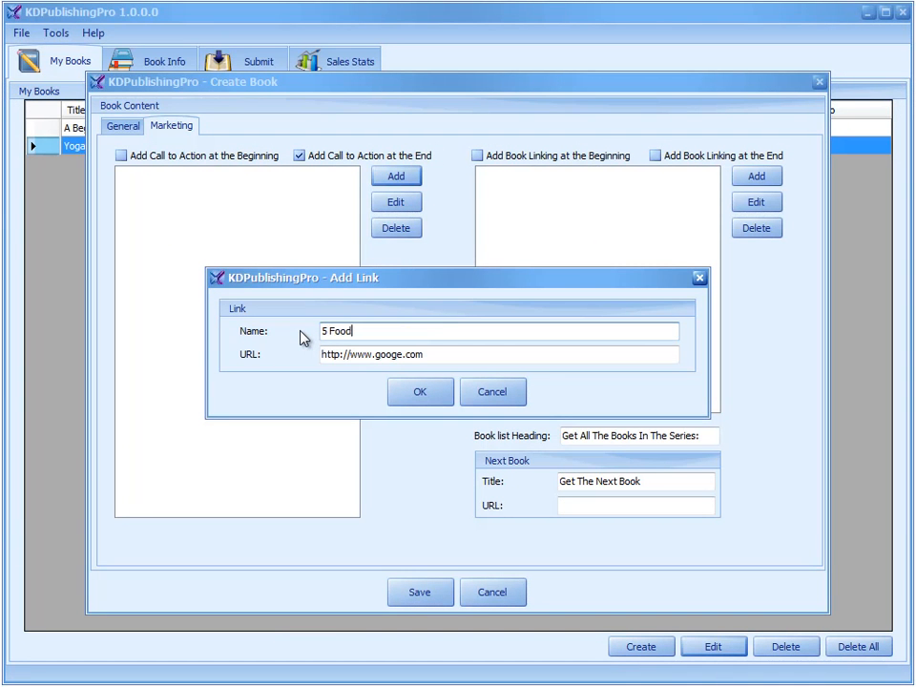
text(s to NEVER Eat!)
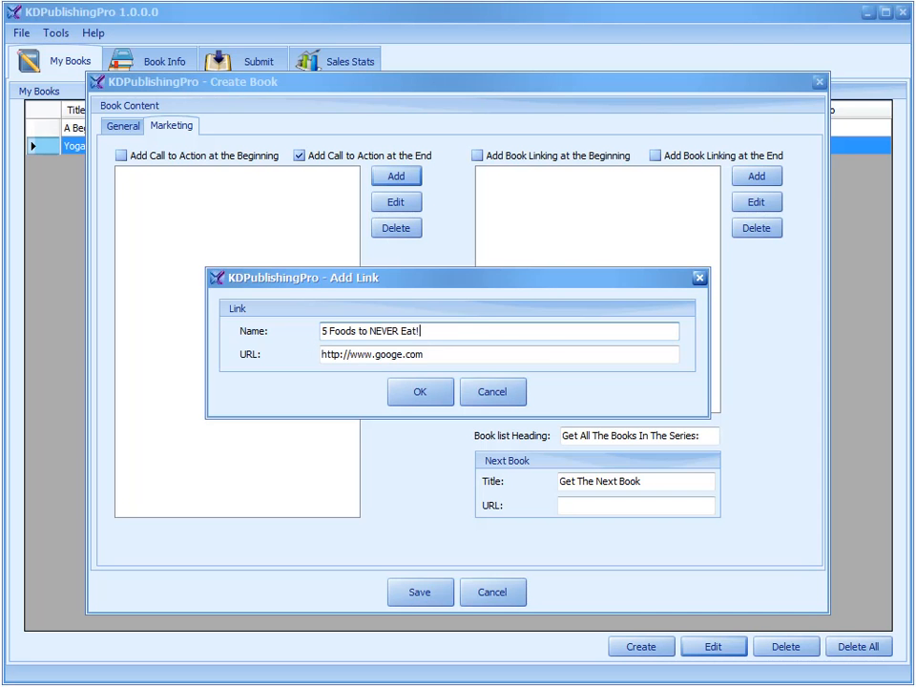
Step: In Firefox's ClickBank results, create a HopLink for The Diet Solution Program with the affiliate's account nickname and tracking ID kdyogabk
drag(915, 43, 581, 42)
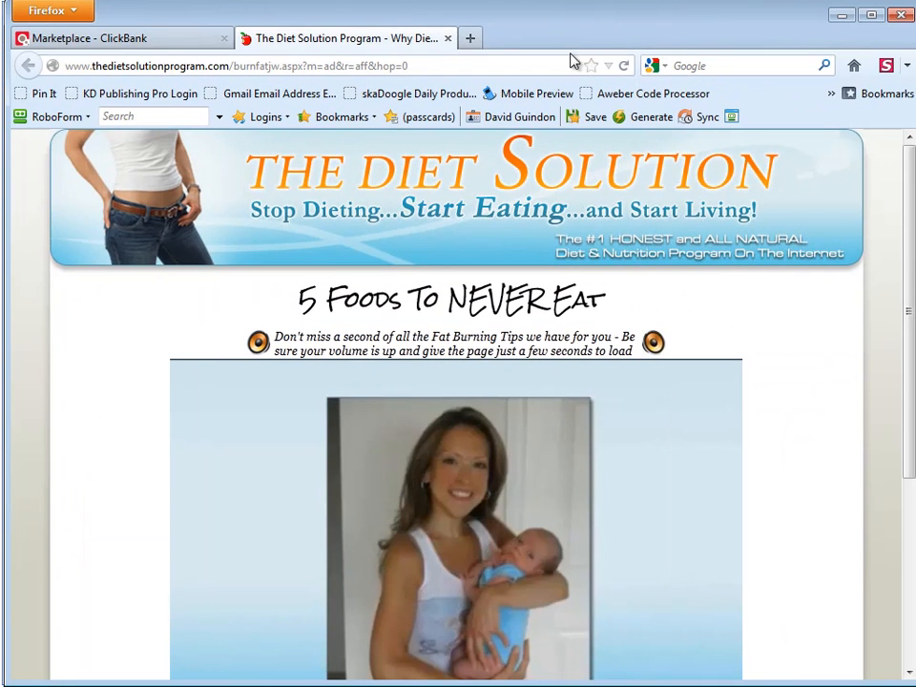
click(169, 40)
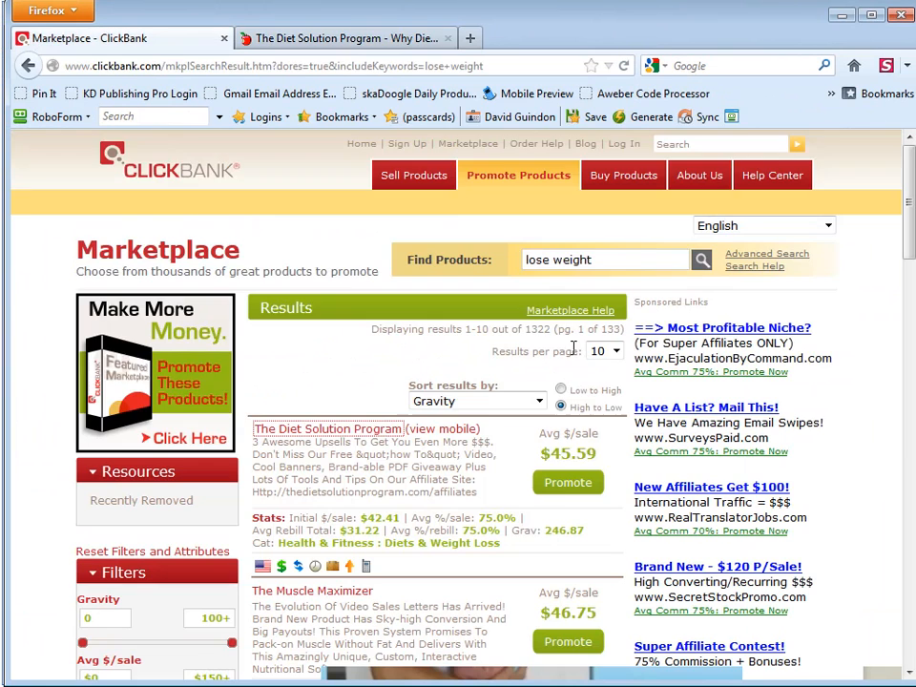
click(568, 485)
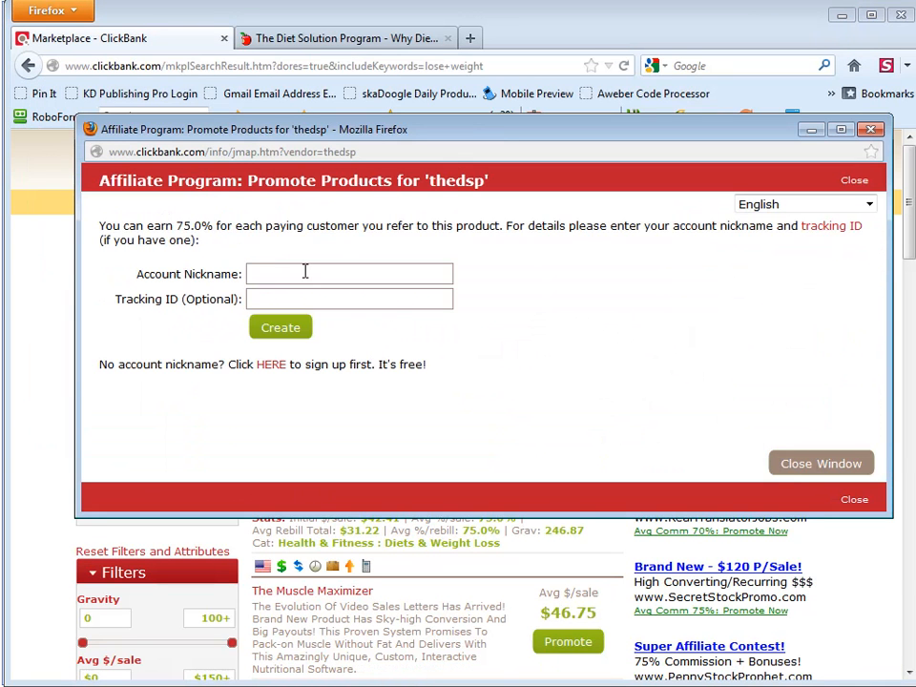
click(305, 272)
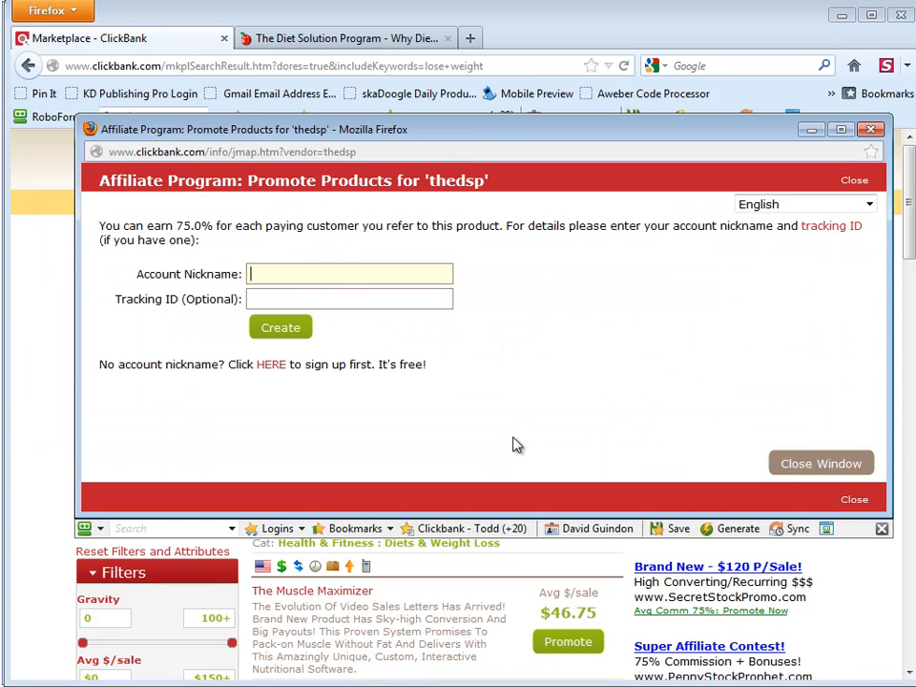
text(ehotitems)
click(305, 298)
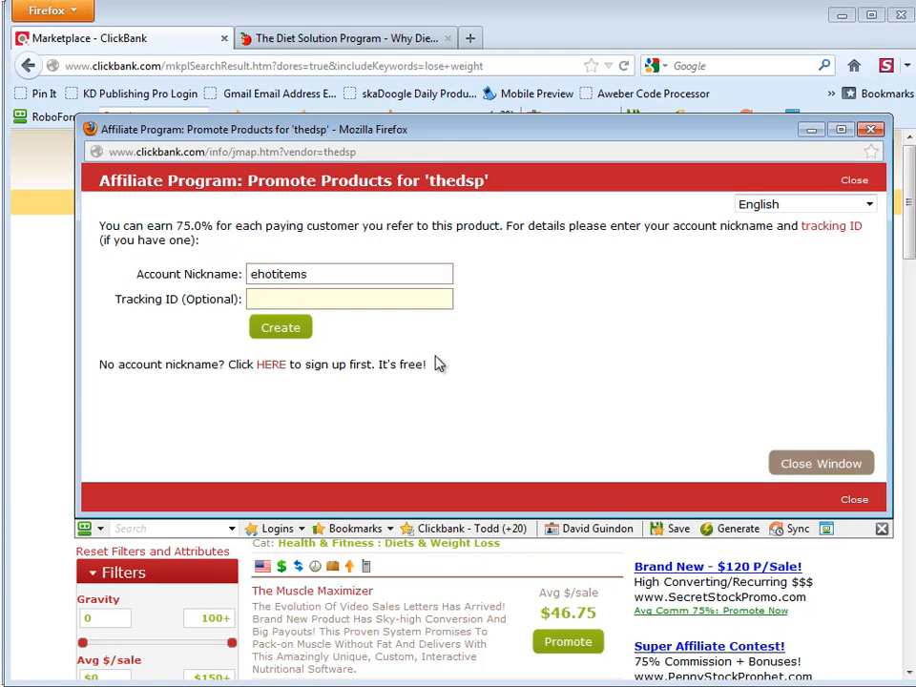
text(kdyogabk)
click(298, 326)
Step: Copy the generated HopLink address, paste it over the link's URL in KDPublishingPro, and add the "5 Foods to NEVER Eat!" link
drag(563, 270, 113, 272)
right_click(178, 272)
click(244, 323)
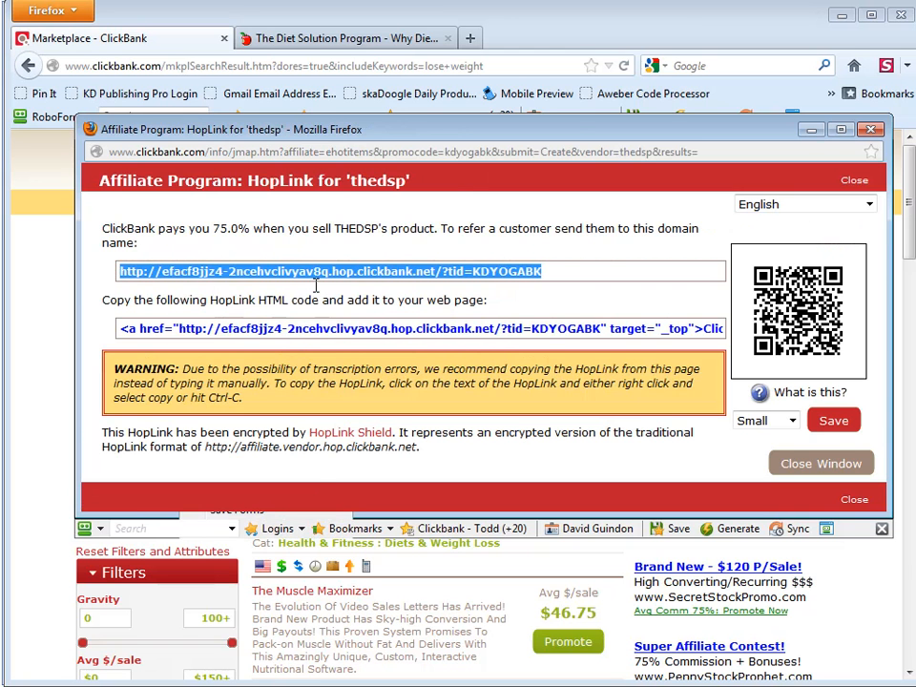
click(571, 114)
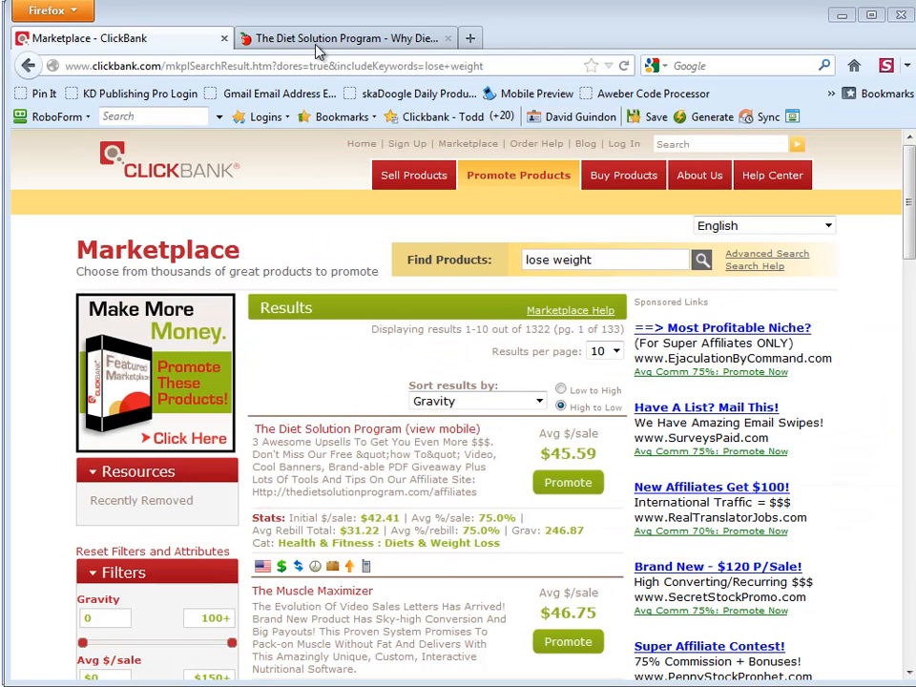
drag(853, 40, 915, 138)
drag(423, 354, 309, 356)
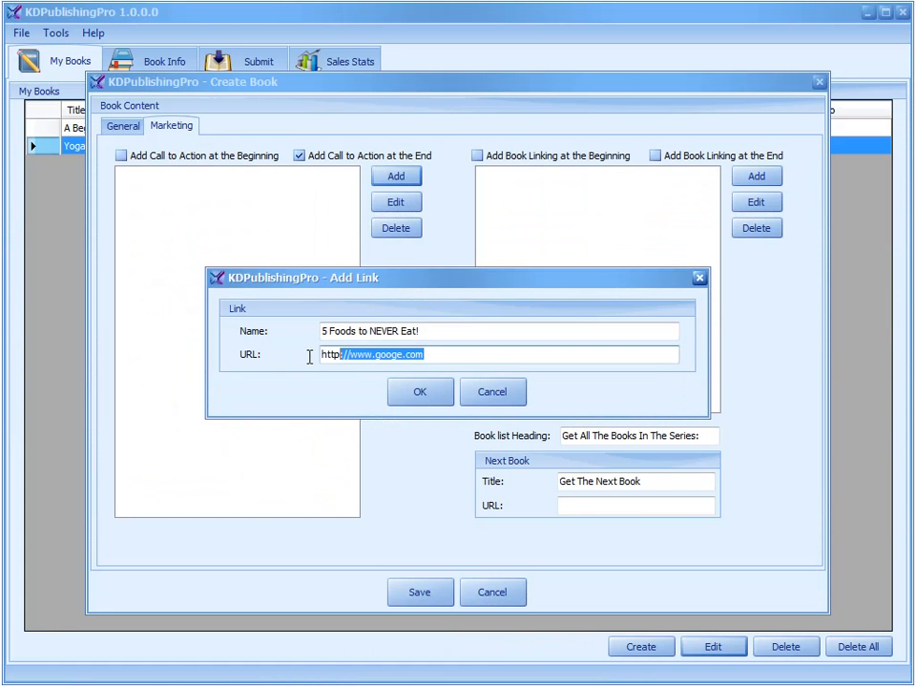
key(ctrl+v)
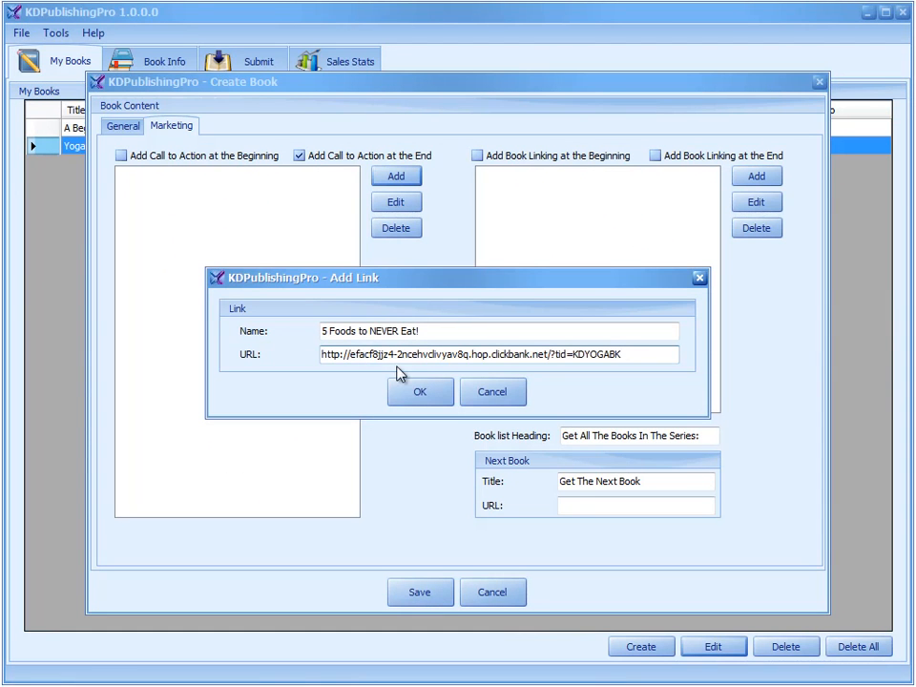
click(413, 401)
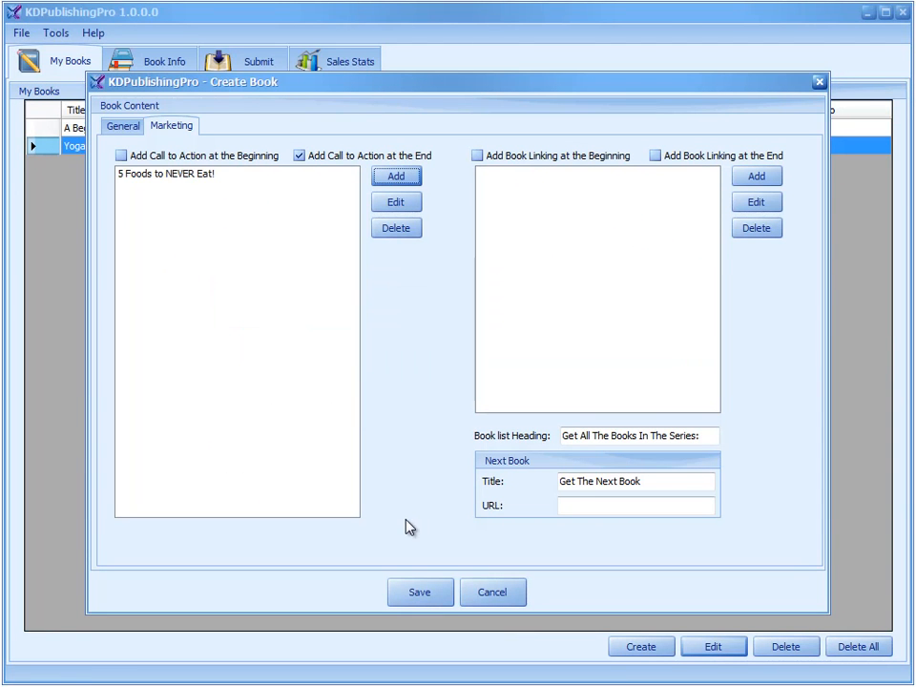
click(173, 182)
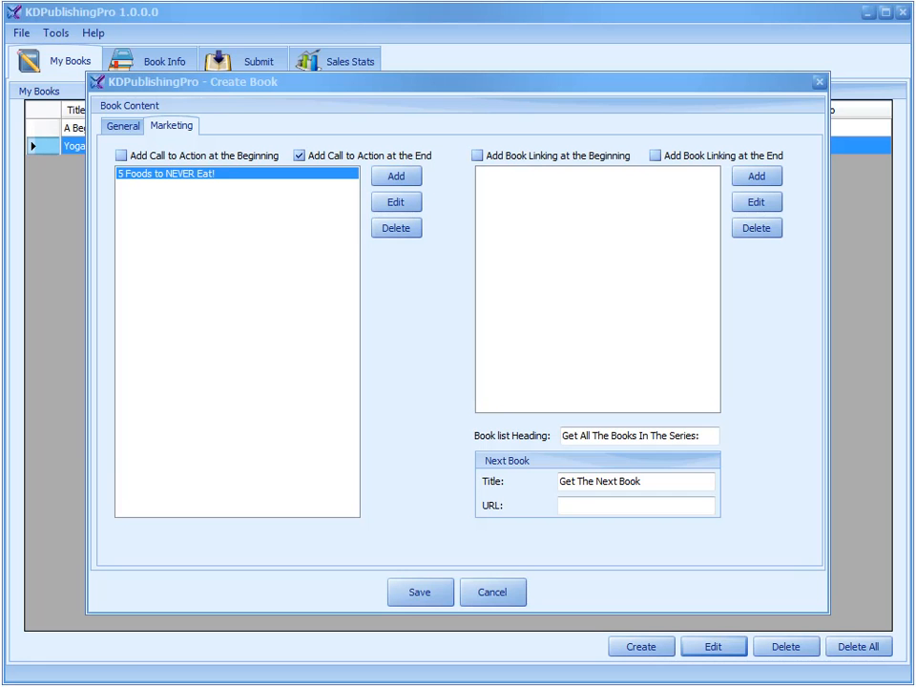
click(394, 181)
key(ctrl+v)
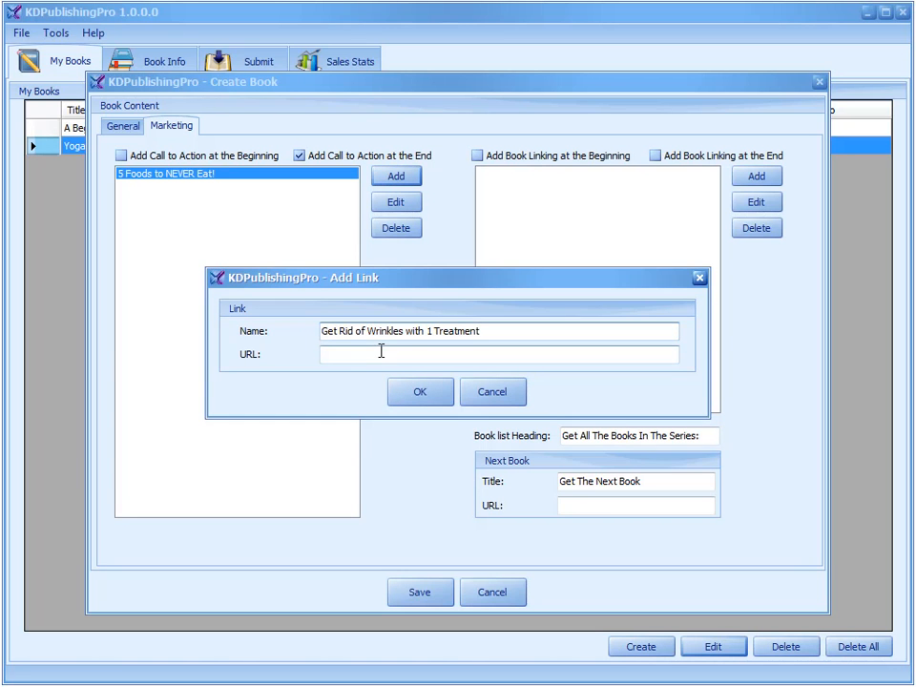
click(373, 355)
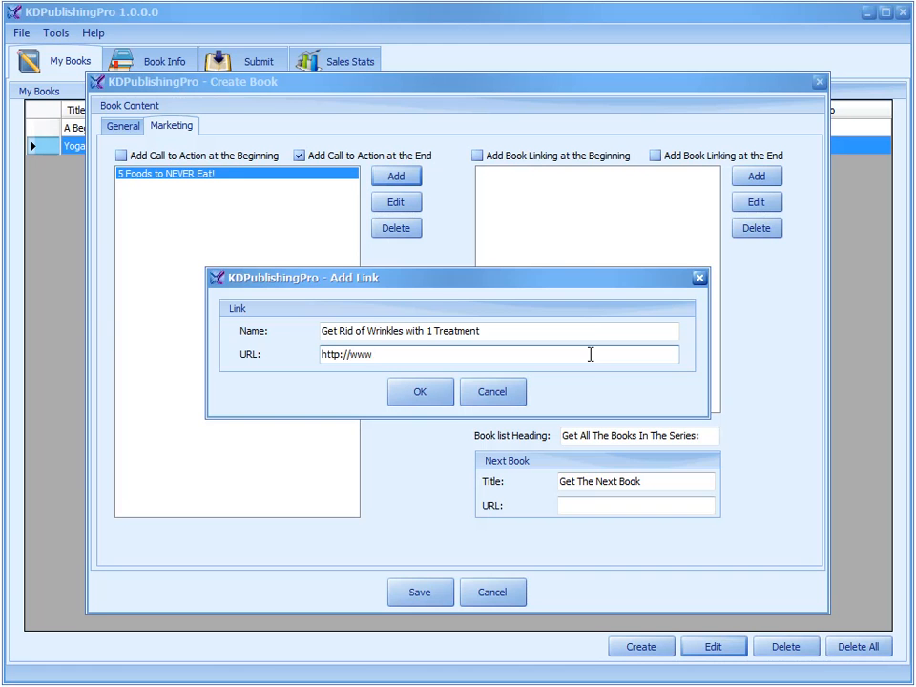
text(http://www.google.com)
key(ctrl+a)
key(ctrl+c)
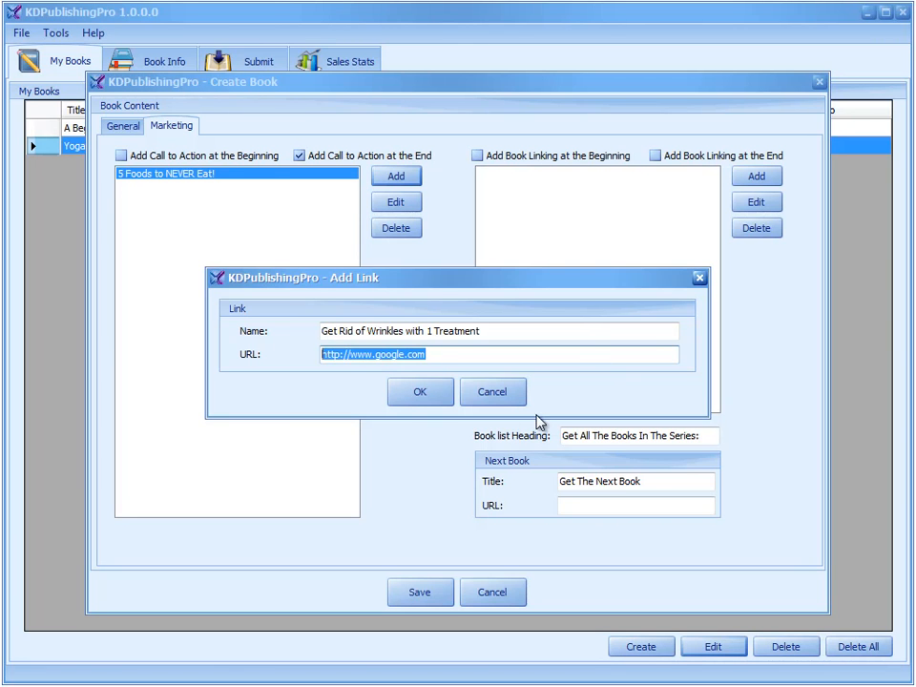
click(421, 393)
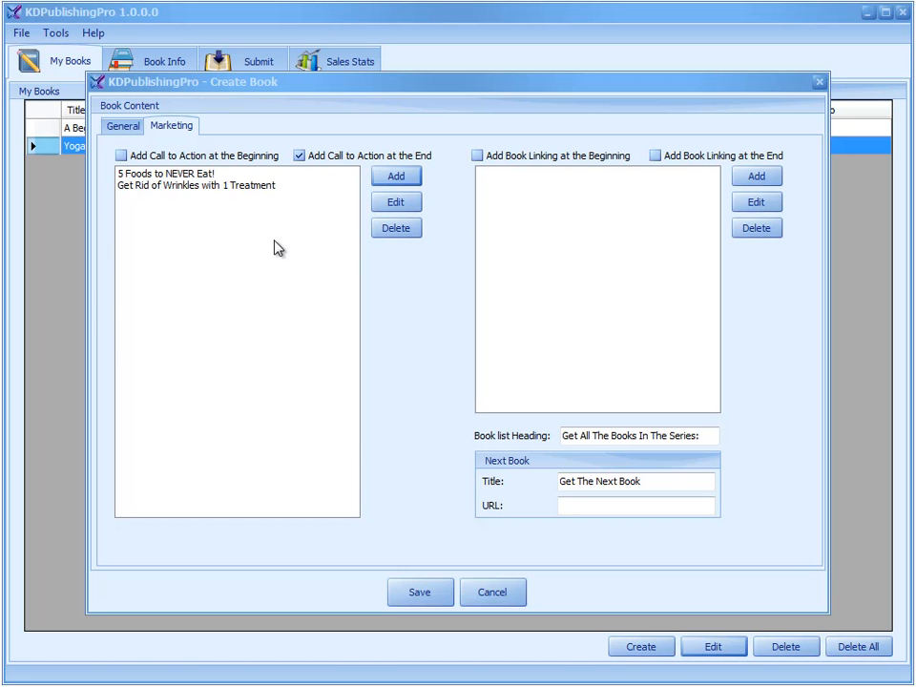
click(399, 178)
click(378, 331)
key(ctrl+v)
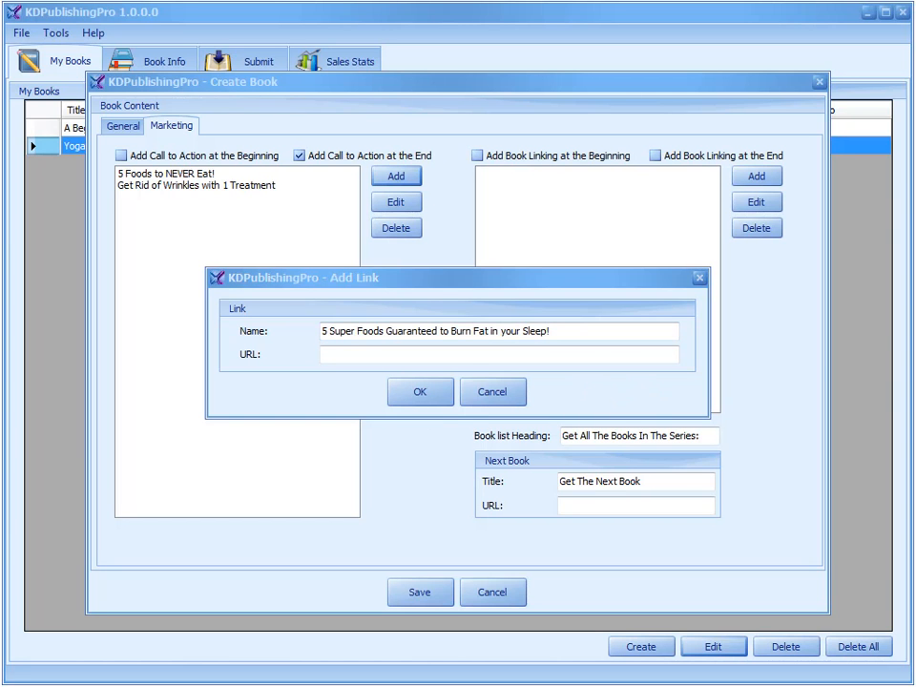
click(562, 355)
key(ctrl+v)
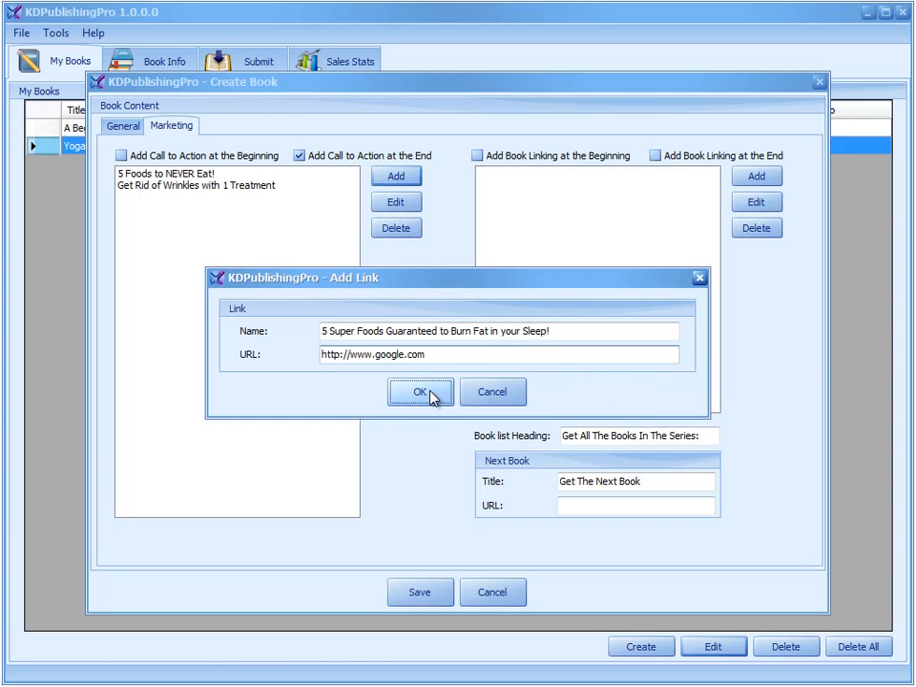
click(430, 393)
click(407, 181)
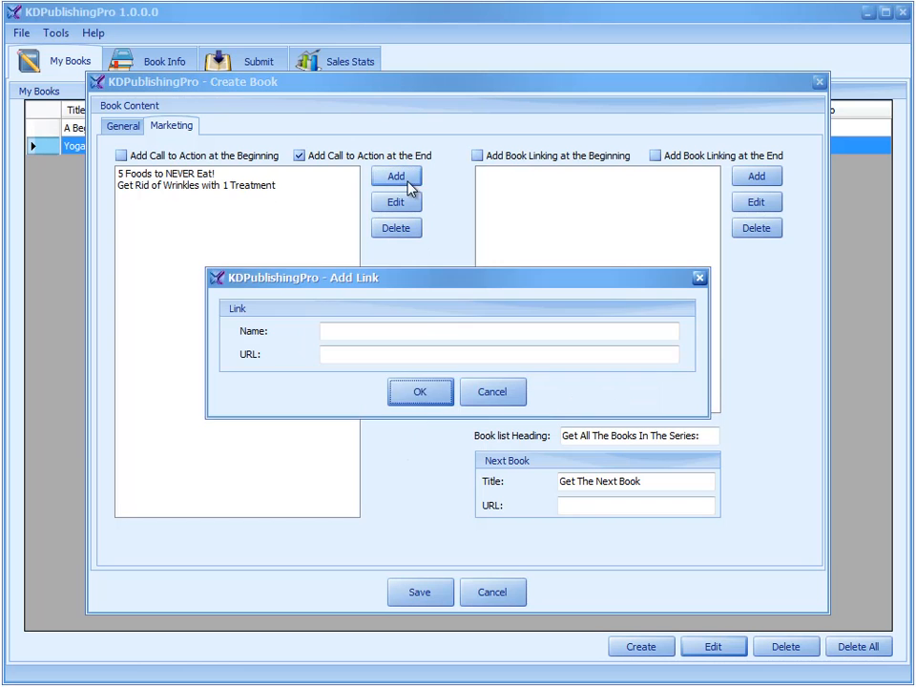
click(405, 354)
key(ctrl+v)
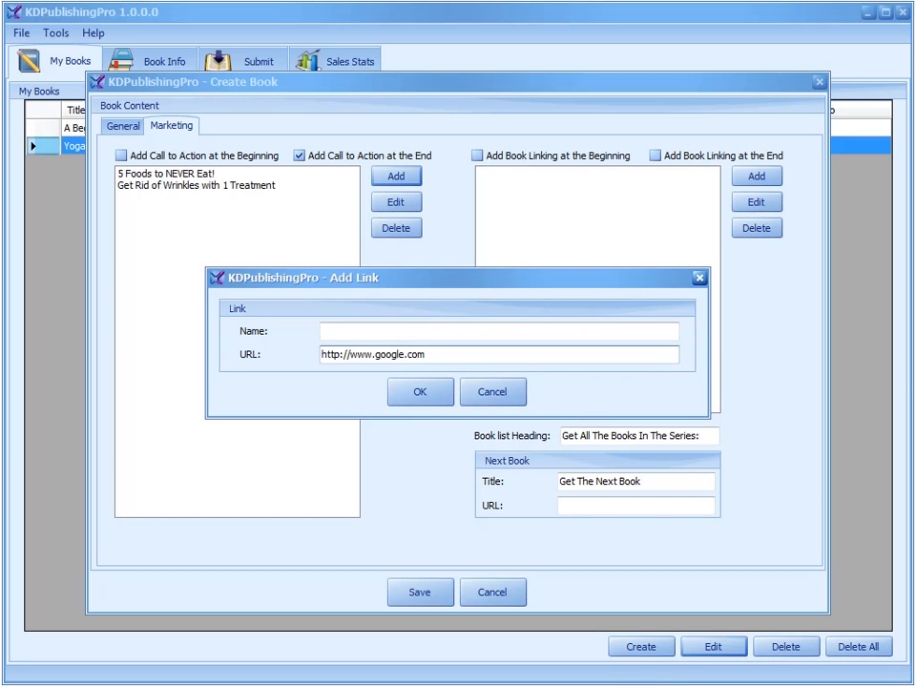
click(421, 395)
click(397, 178)
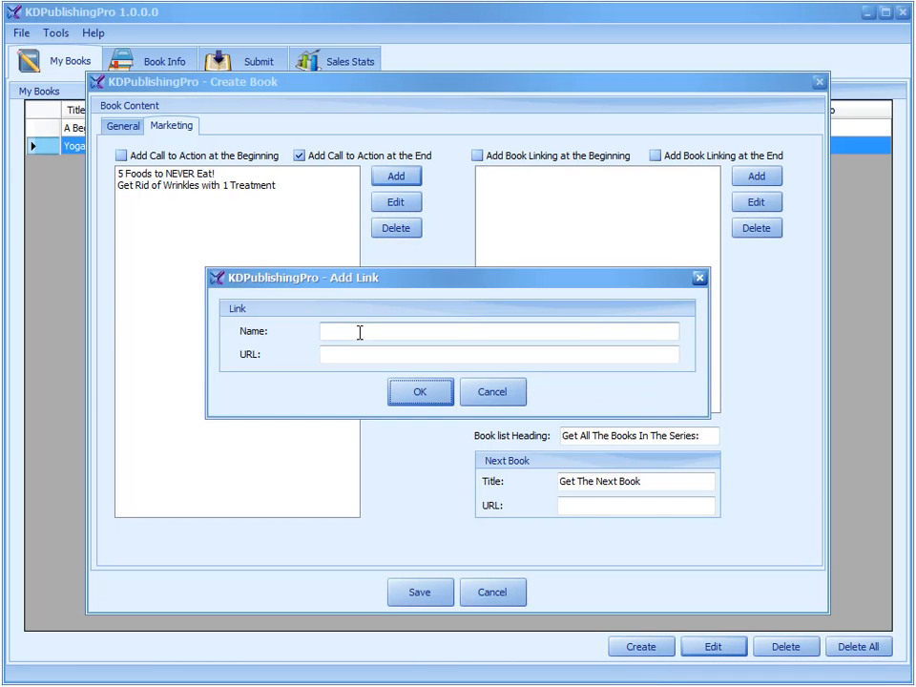
key(alt+Tab)
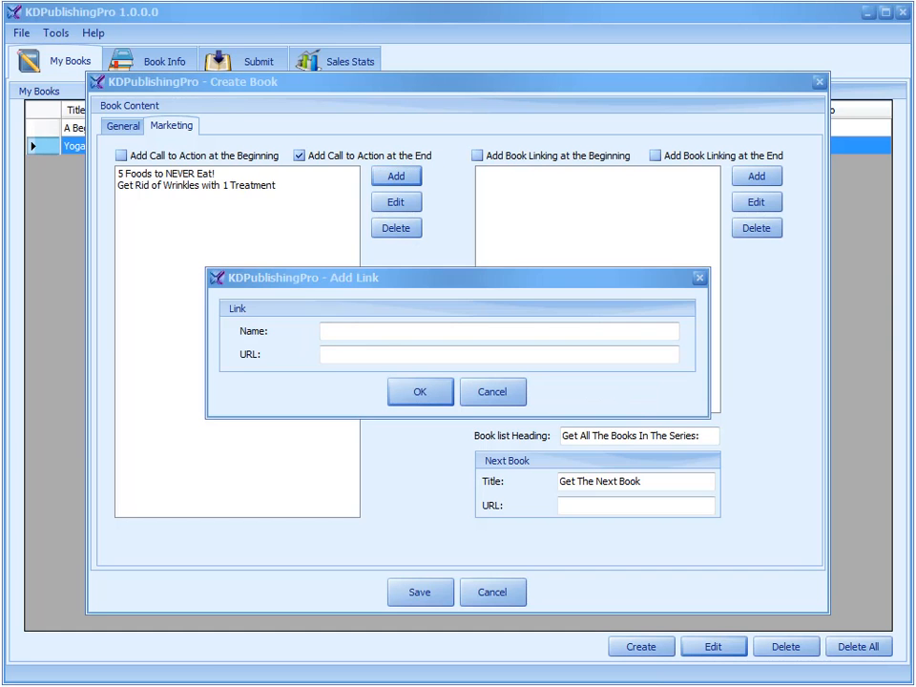
click(383, 352)
key(ctrl+v)
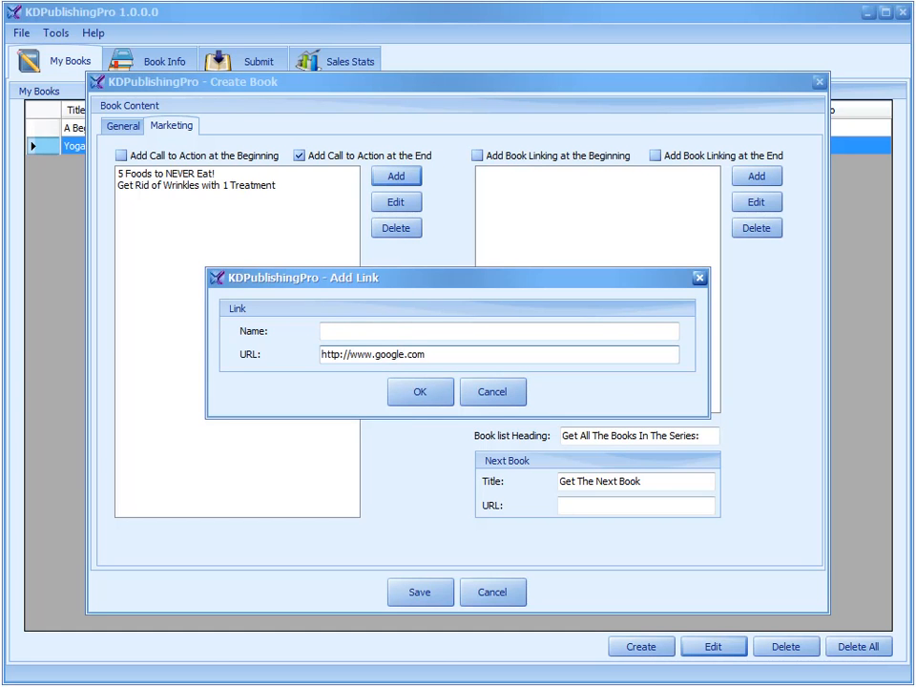
key(alt+Tab)
click(354, 334)
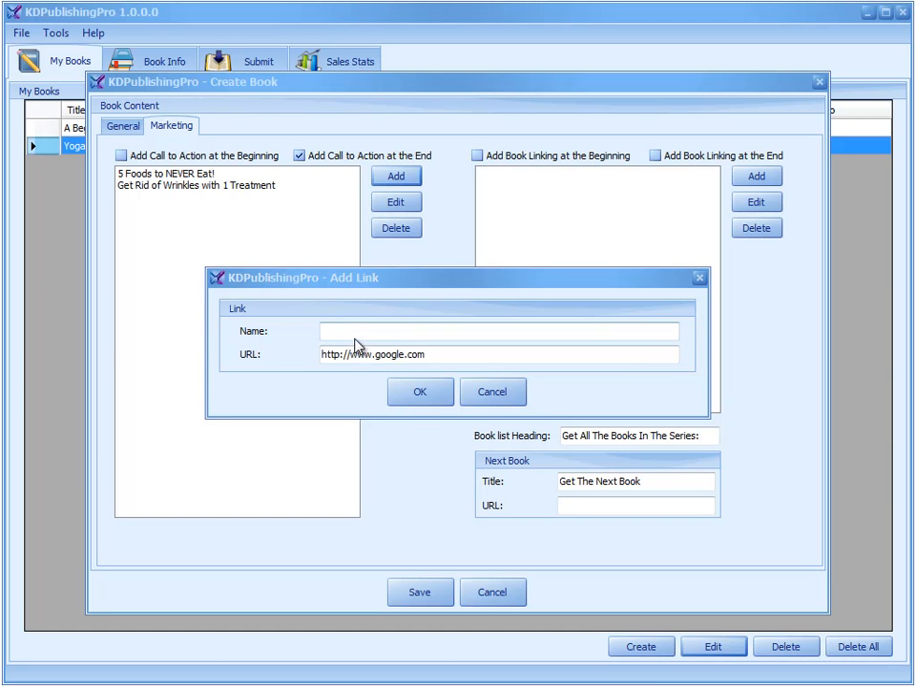
text(5 Super Foods Guaranteed to Burn Fat in your Sleep!)
click(429, 399)
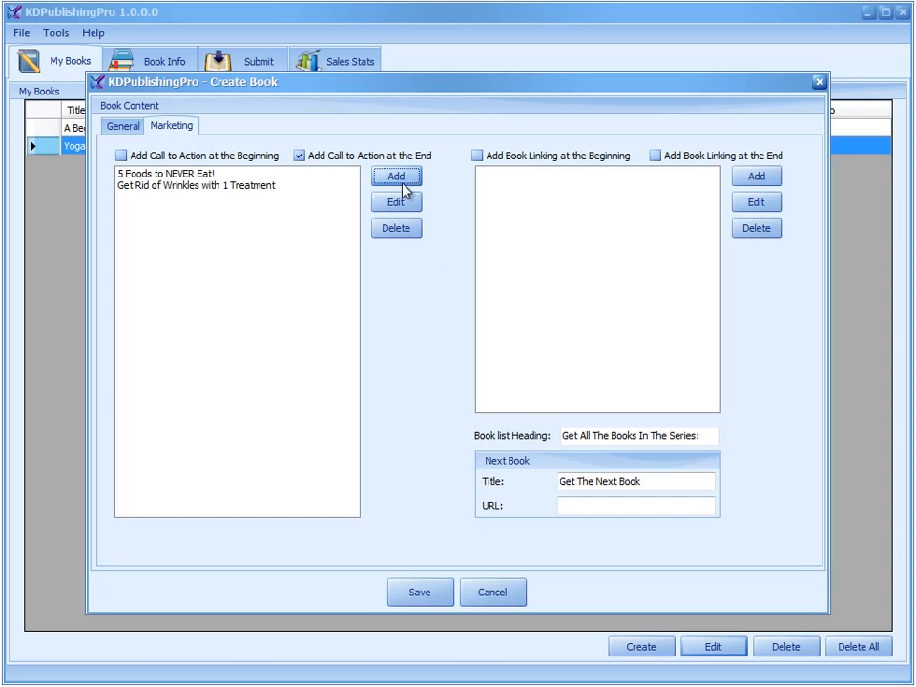
click(315, 159)
click(415, 177)
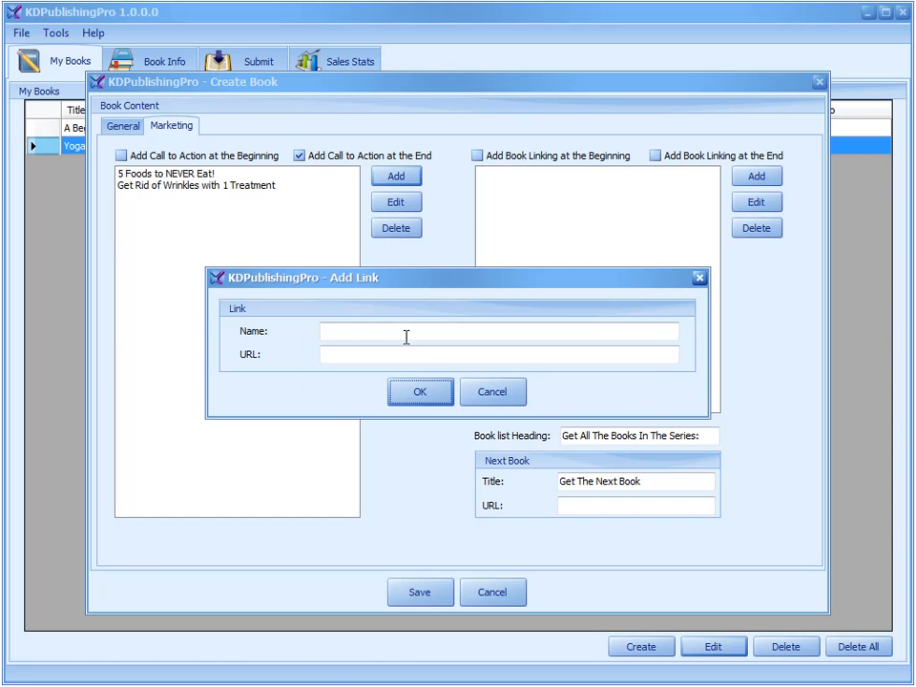
click(405, 338)
text(5 Super Foods Guaranteed to Burn Fat in your Sleep!)
click(387, 353)
key(alt+Tab)
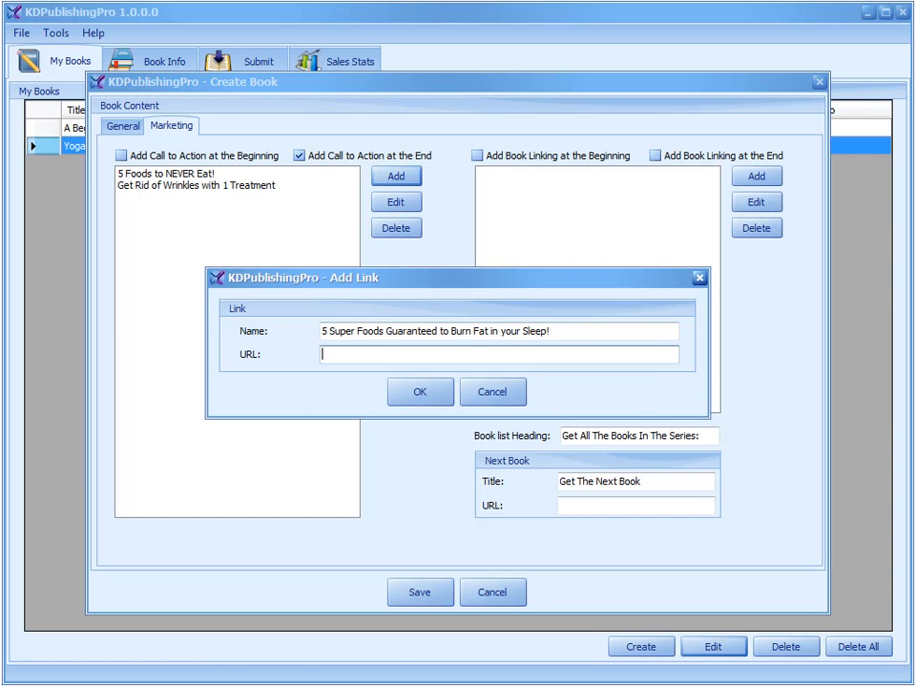
click(371, 356)
key(ctrl+v)
click(421, 394)
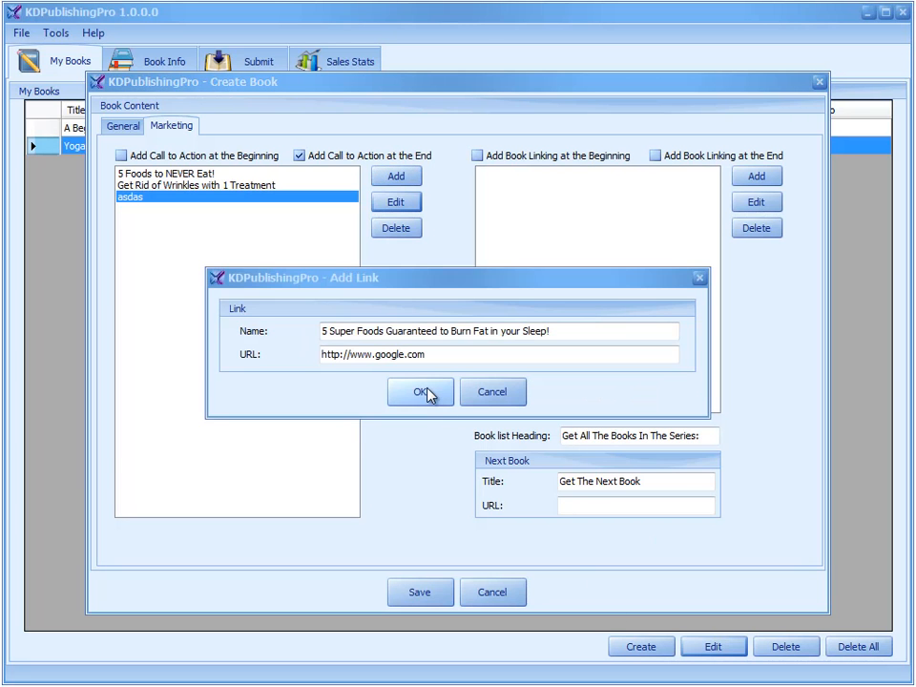
click(426, 395)
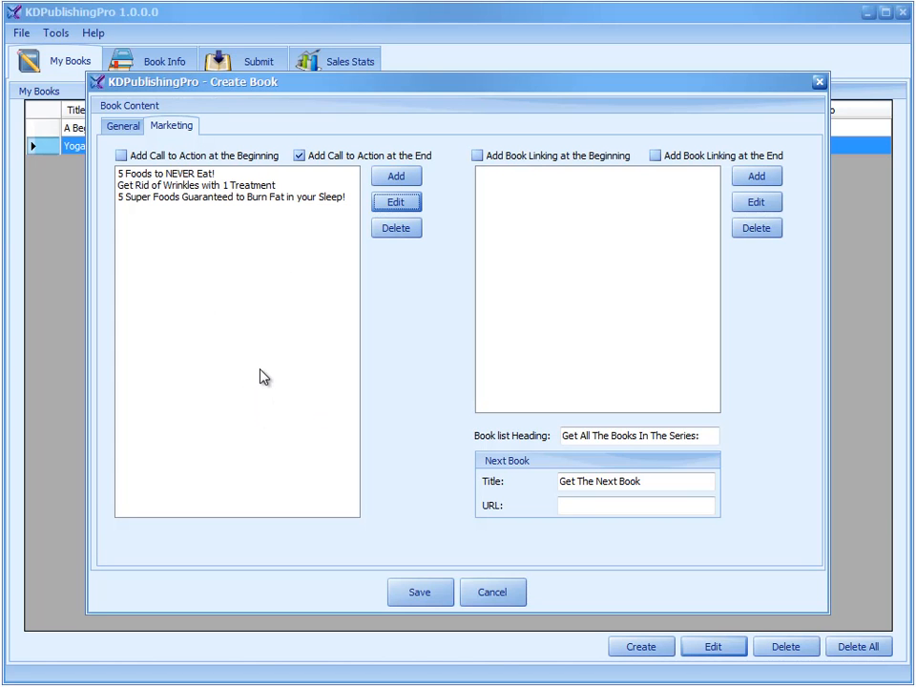
Step: Turn on book linking at the beginning and end of the book, and switch both options off again
click(692, 238)
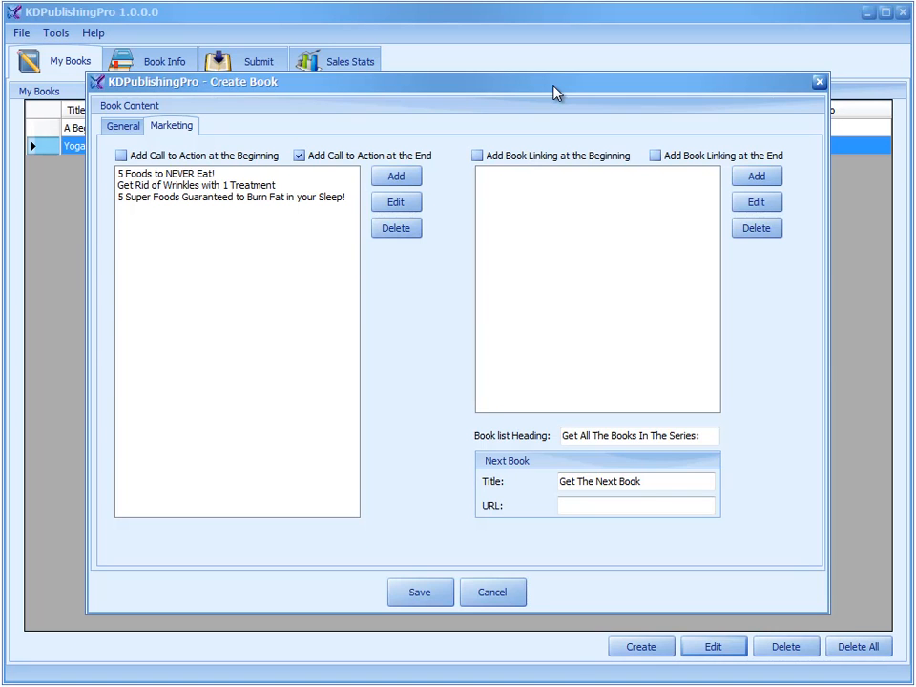
mouse_move(557, 92)
mouse_down()
mouse_move(539, 279)
mouse_move(565, 127)
mouse_move(553, 75)
mouse_up()
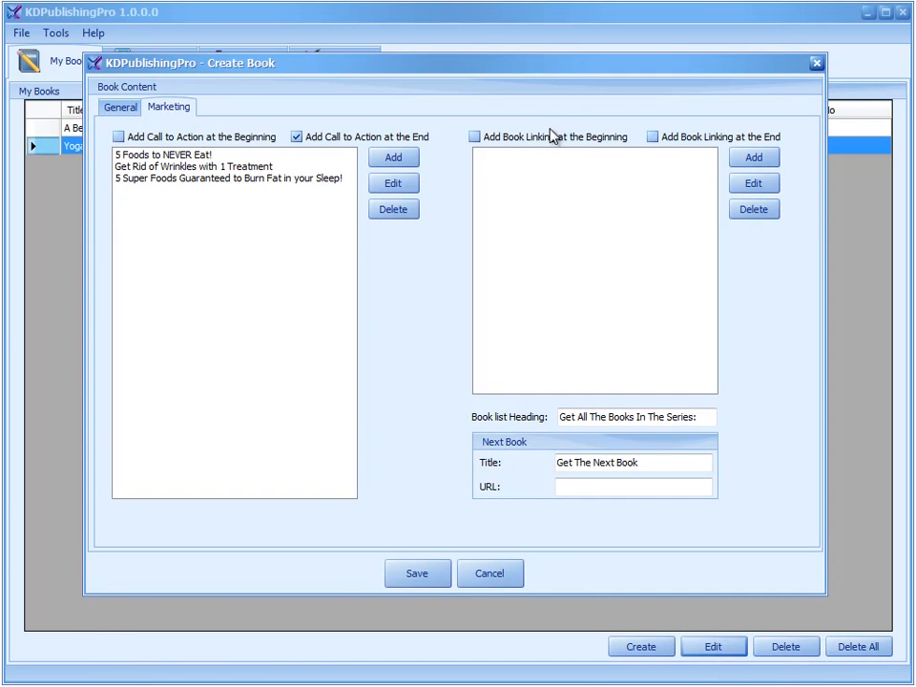
click(480, 139)
click(686, 140)
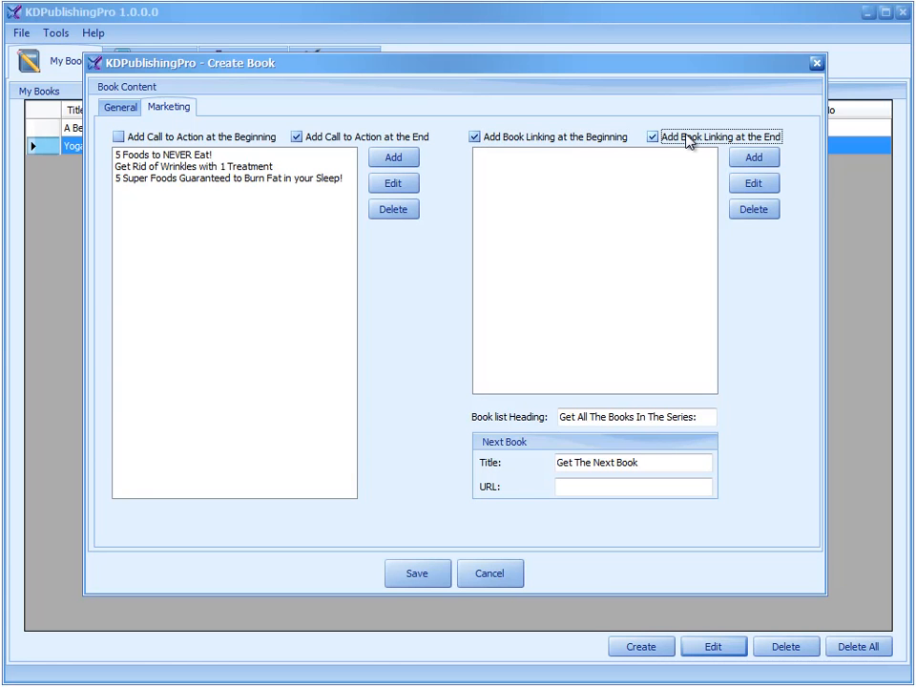
click(544, 140)
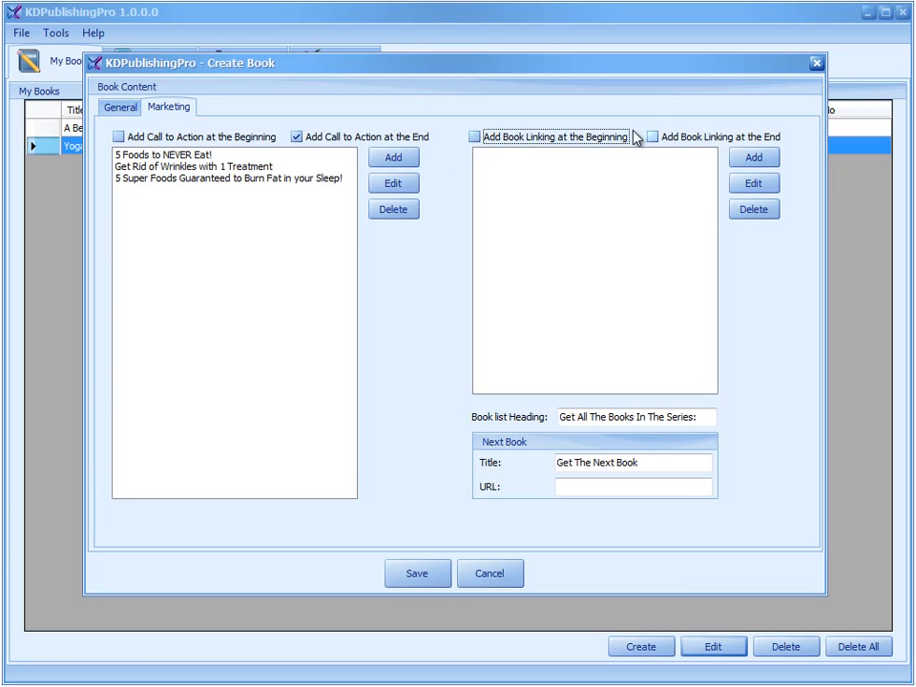
click(769, 159)
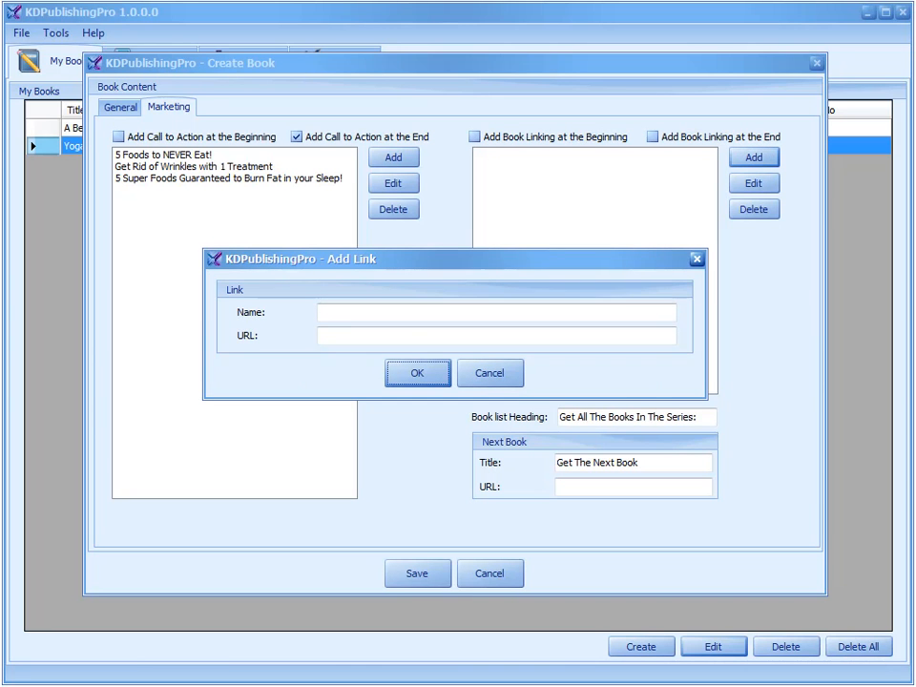
click(359, 315)
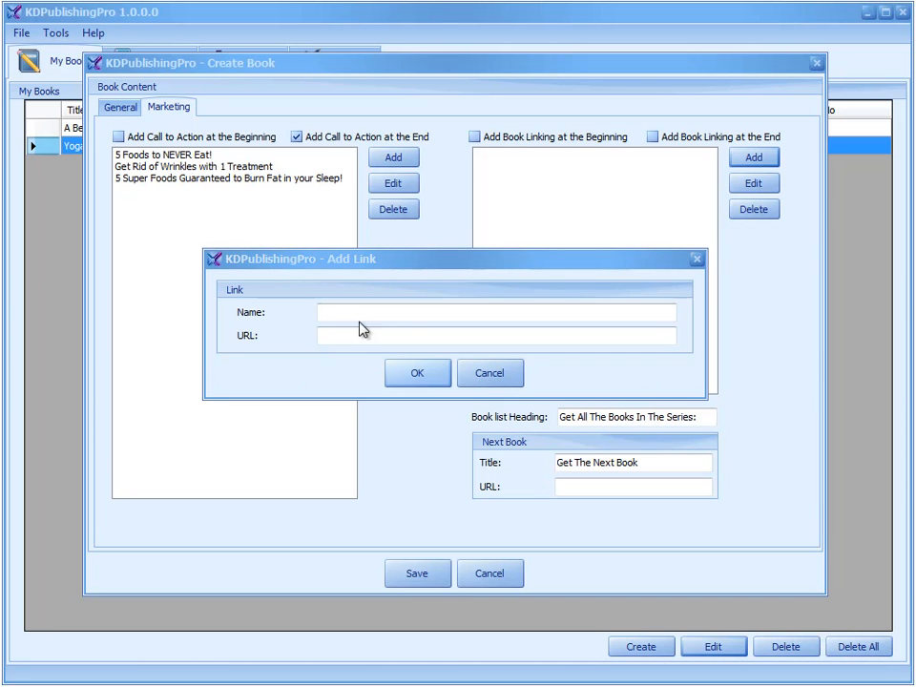
text(Yoga Fitness for Seniors)
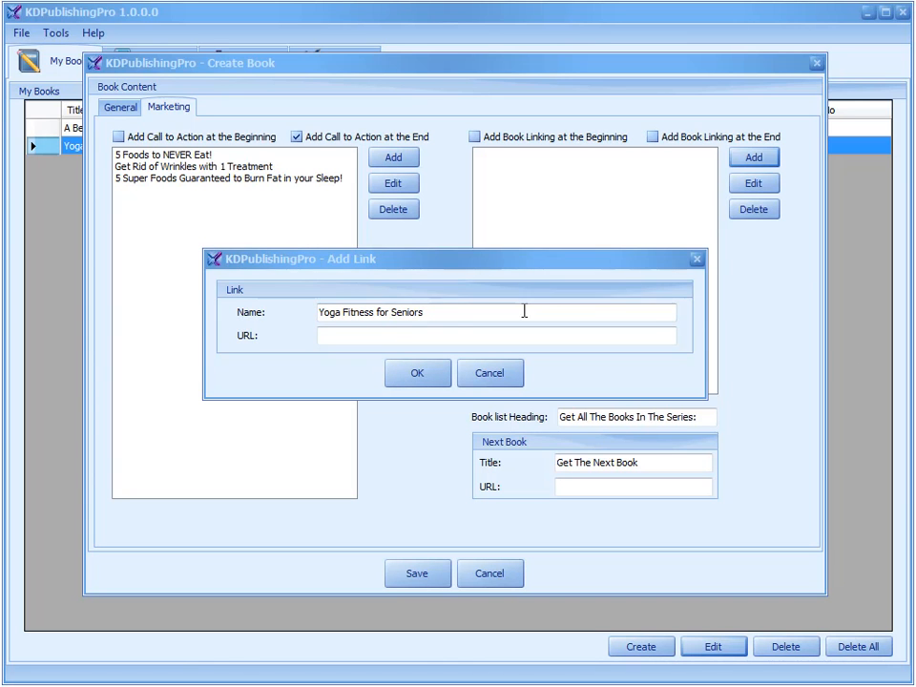
click(395, 336)
text(http://www.google.com/)
click(410, 374)
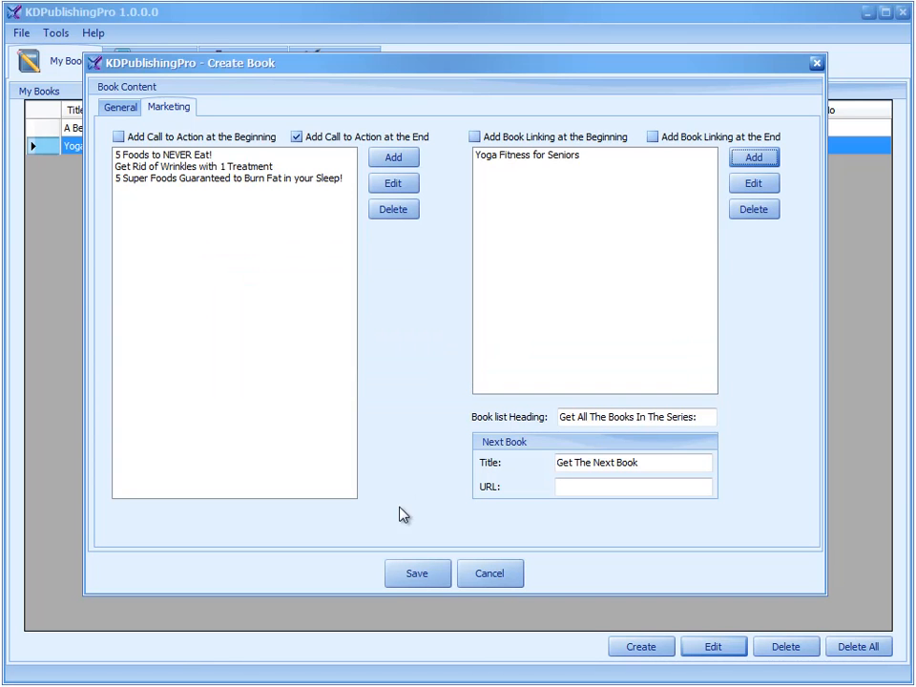
click(762, 159)
key(alt+Tab)
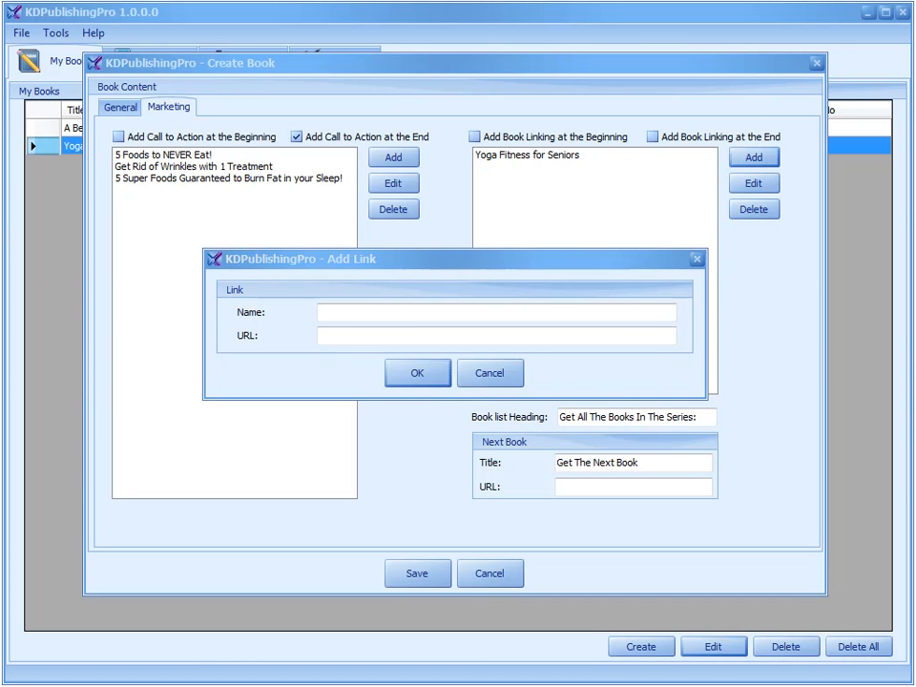
click(458, 312)
text(Yoga Fitness for Woman over 40)
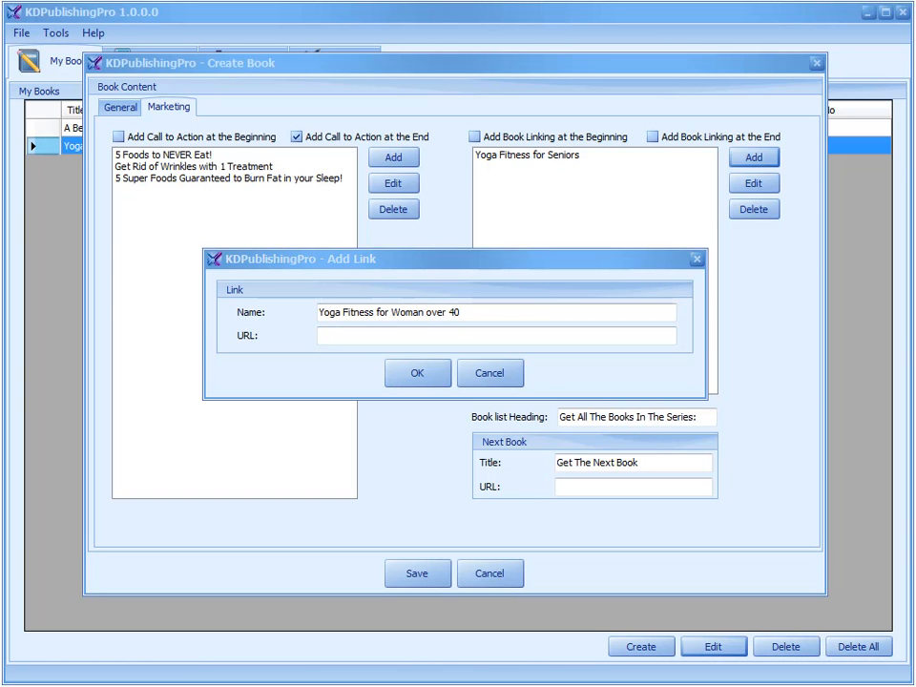
click(538, 337)
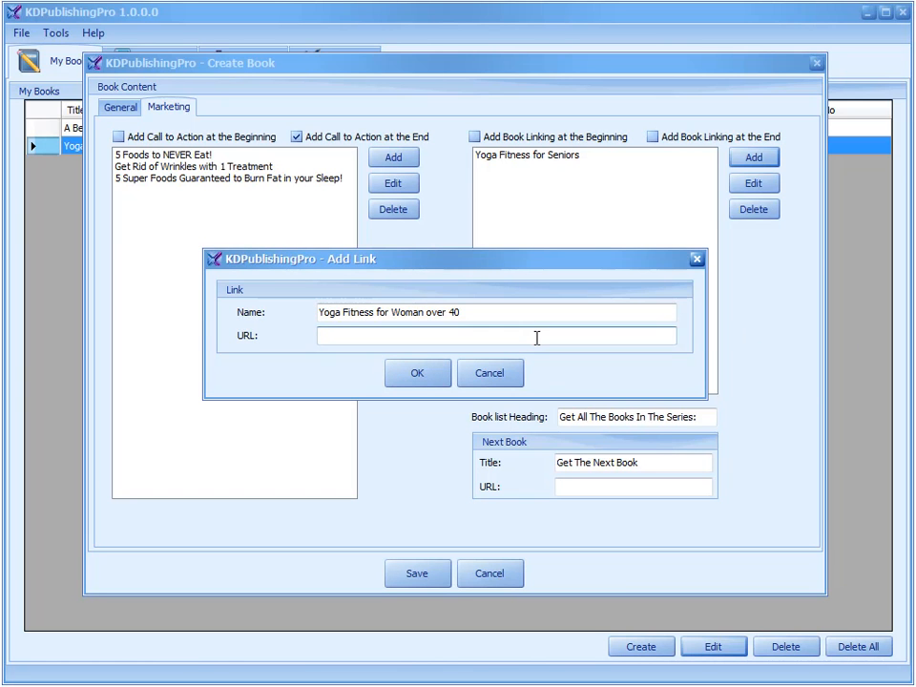
key(alt+Tab)
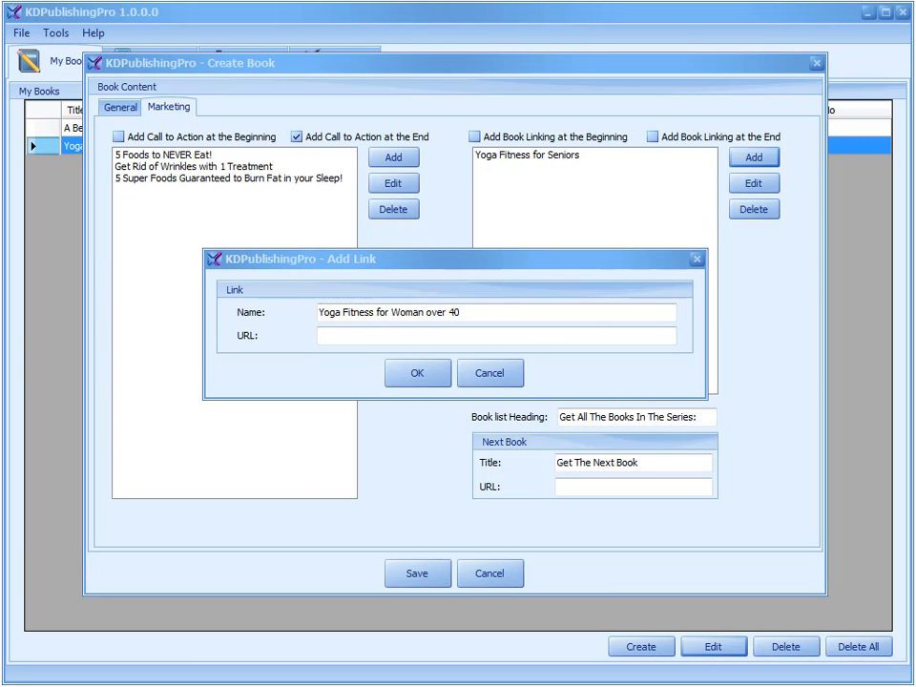
click(487, 340)
text(http://www.google.com)
click(417, 372)
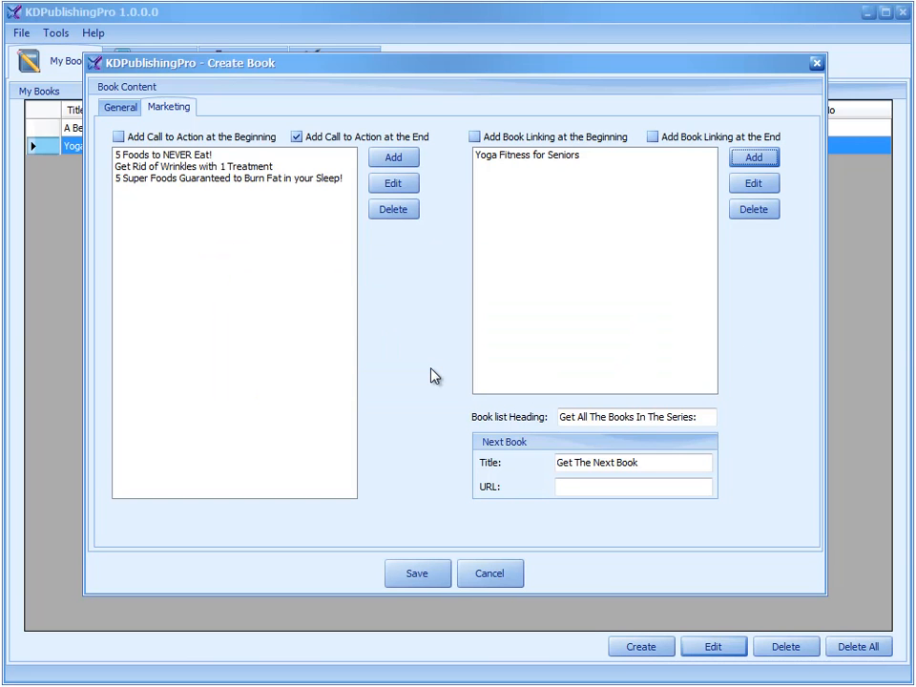
key(alt+Tab)
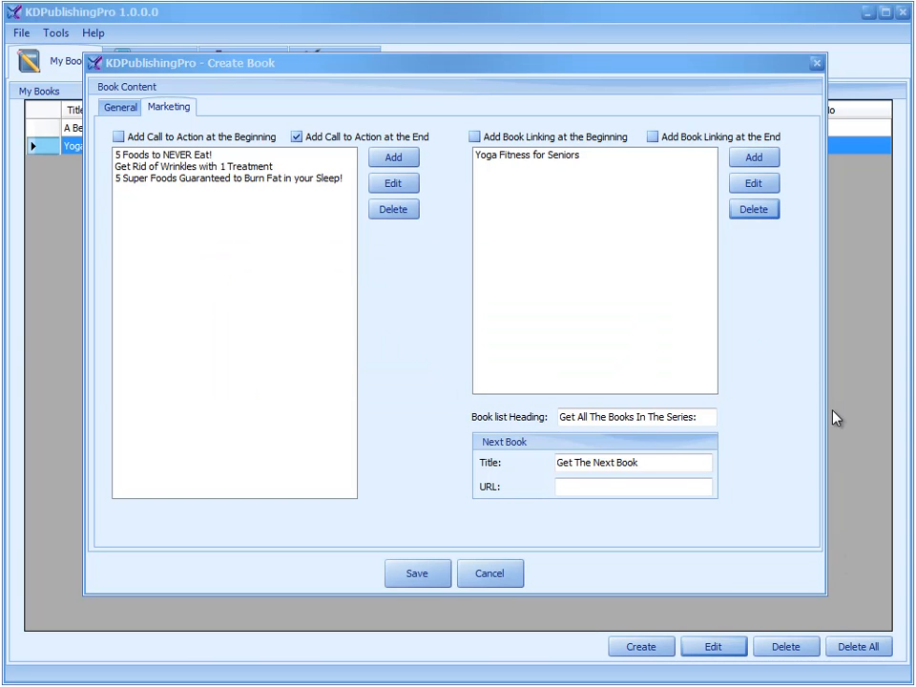
click(754, 158)
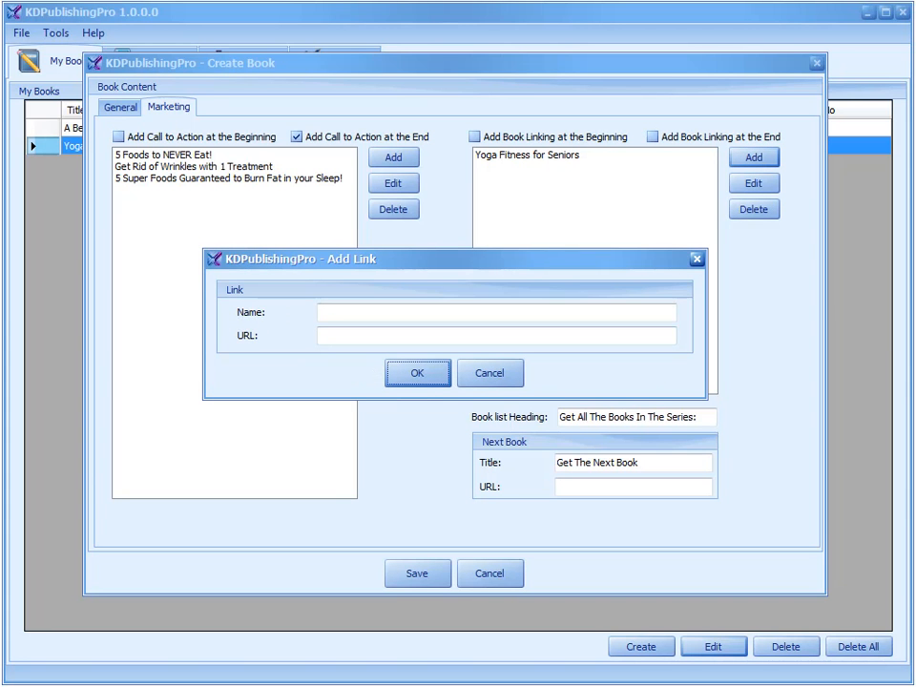
key(alt+Tab)
click(372, 336)
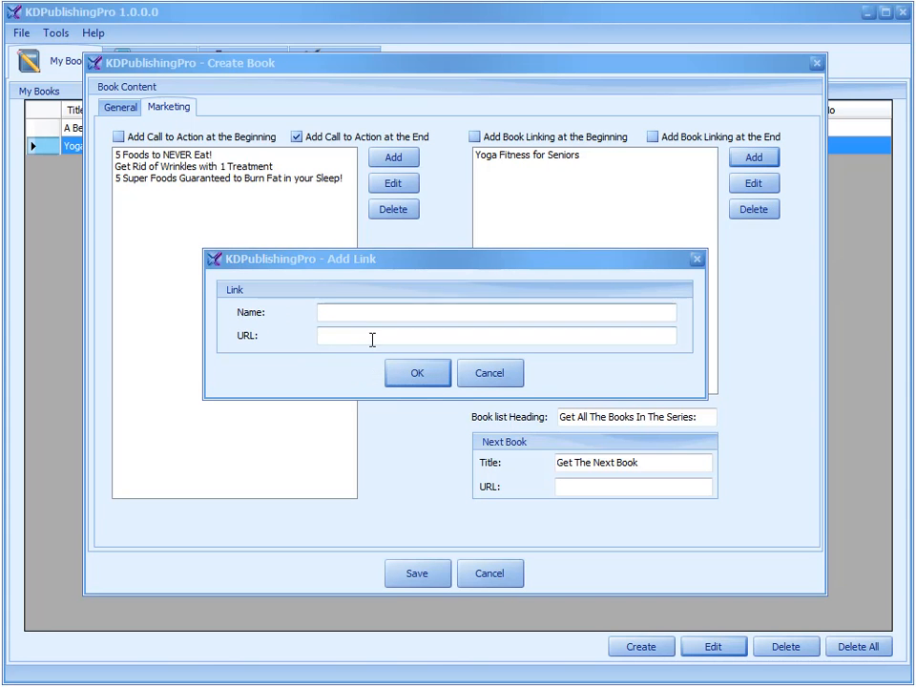
text(http://www.google.com)
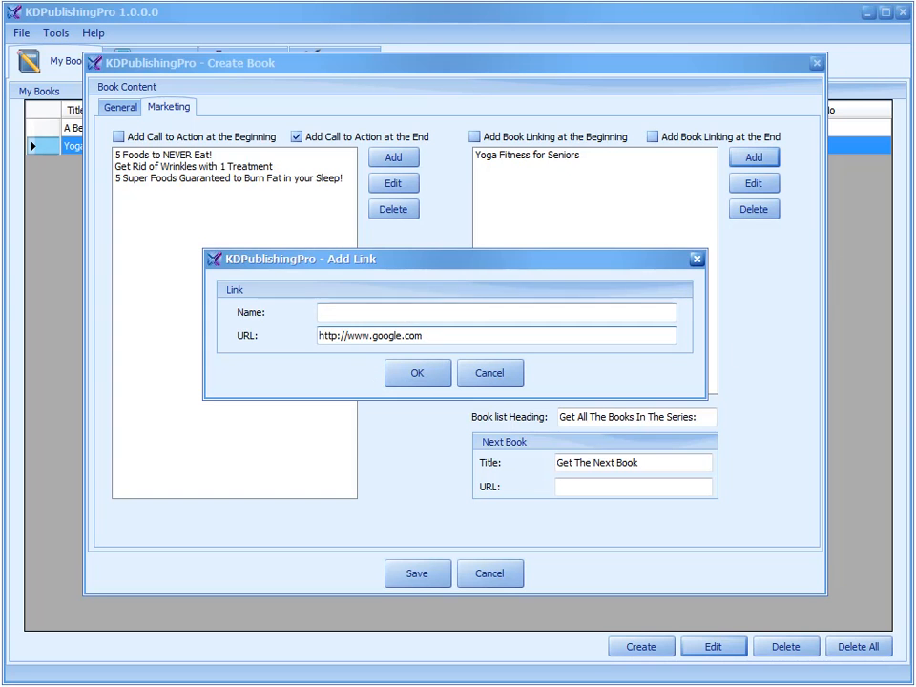
click(466, 372)
Step: Add a placeholder book link with "asd" as both its name and URL
click(775, 154)
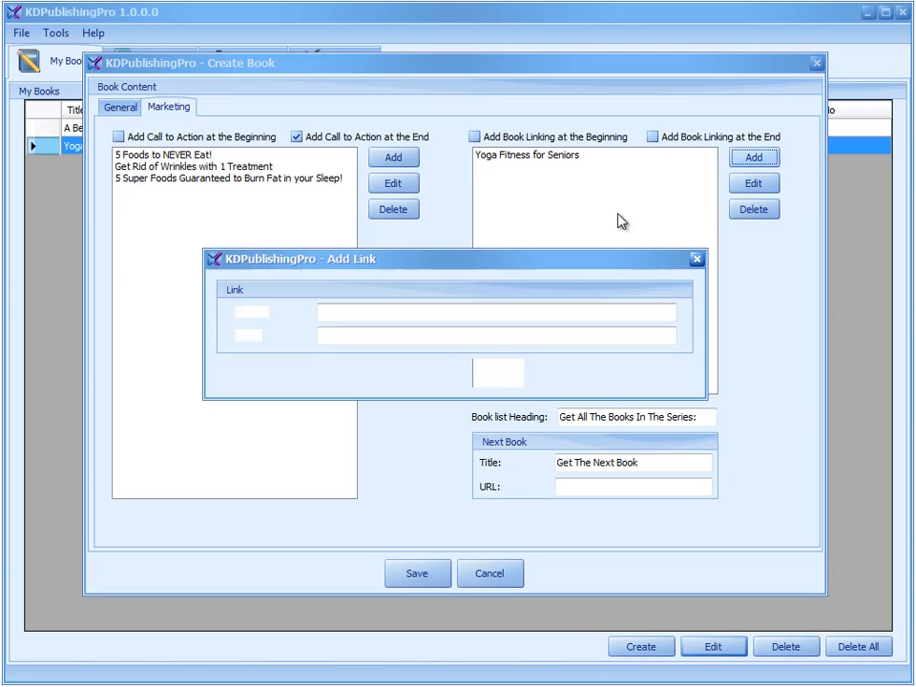
text(asd)
click(370, 338)
text(asd)
click(436, 375)
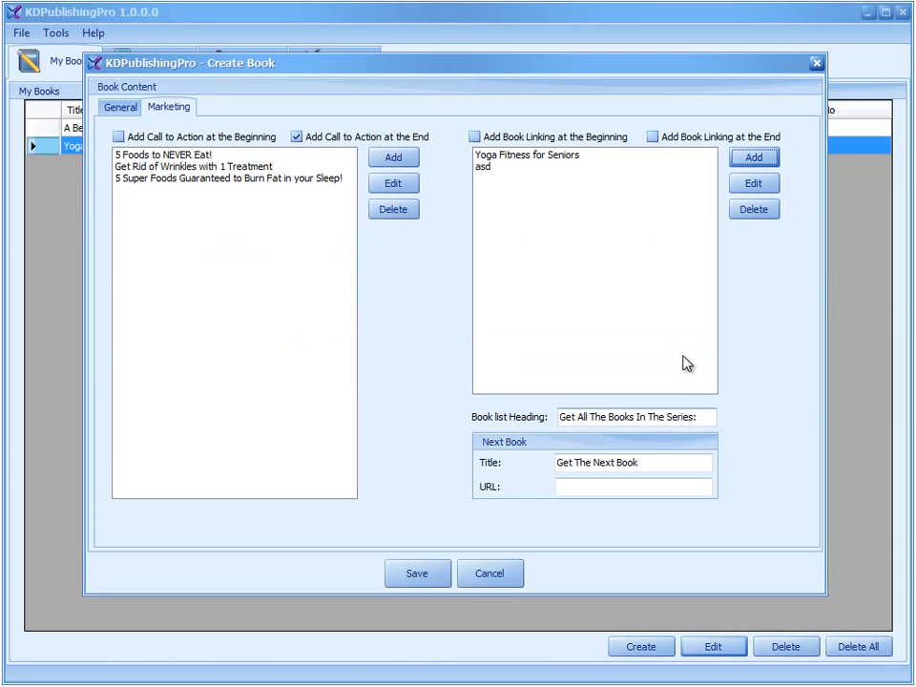
click(485, 168)
click(753, 184)
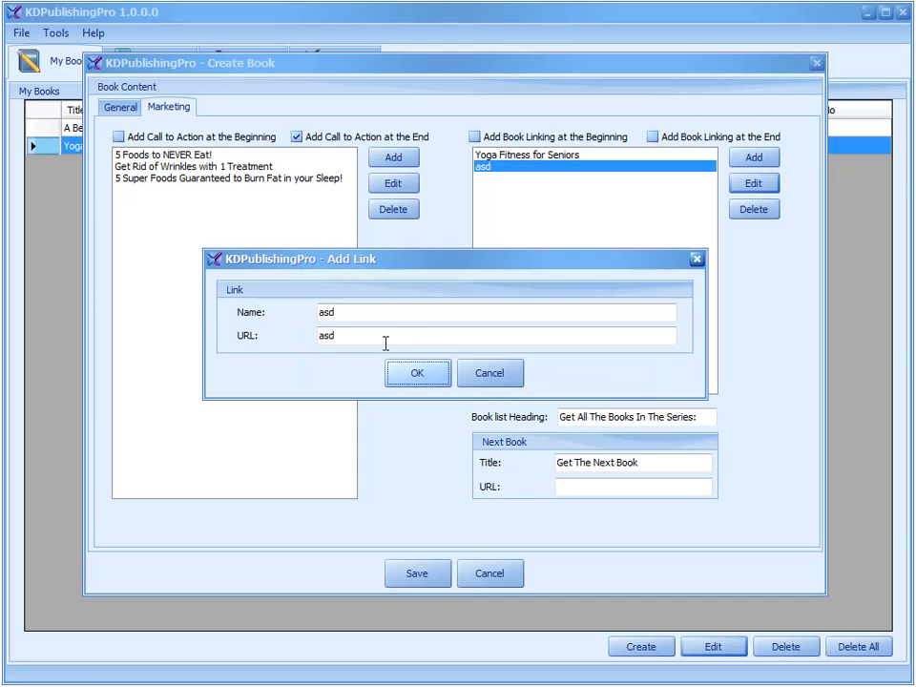
drag(385, 342, 306, 351)
text(http://www.google.com)
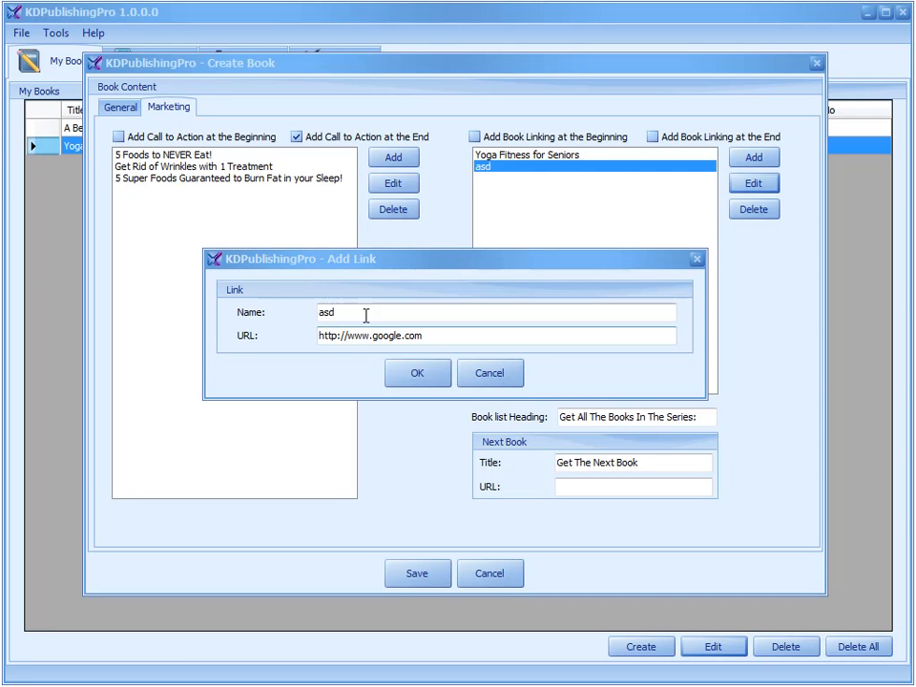
drag(366, 315, 315, 347)
text(Yoga Fitness for Woman over 40)
click(424, 382)
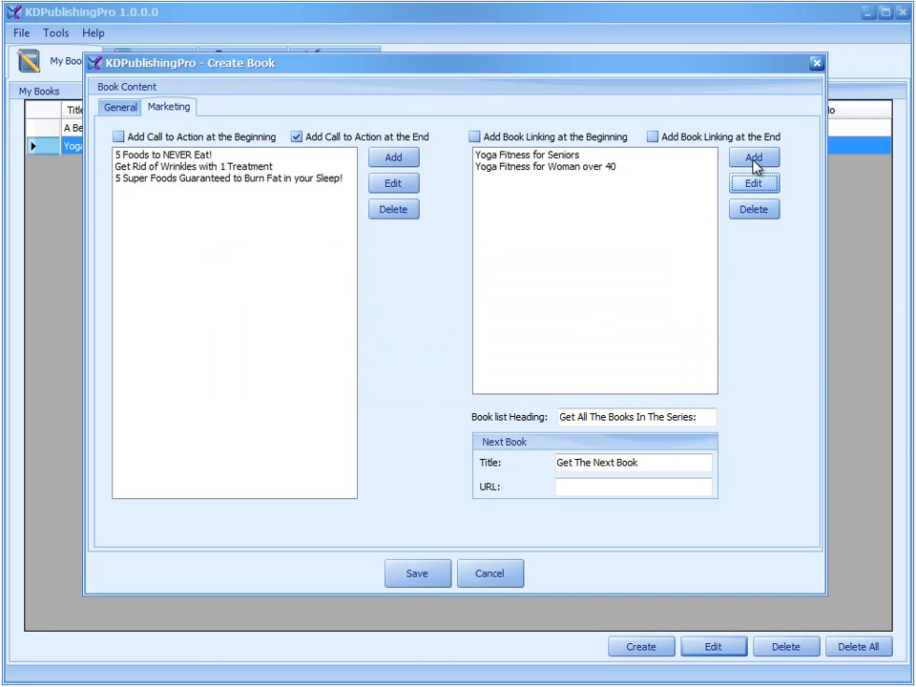
Step: Add a book link named "Yoga Fitness for Wieght Loss" with the placeholder URL "dd"
click(754, 160)
click(399, 317)
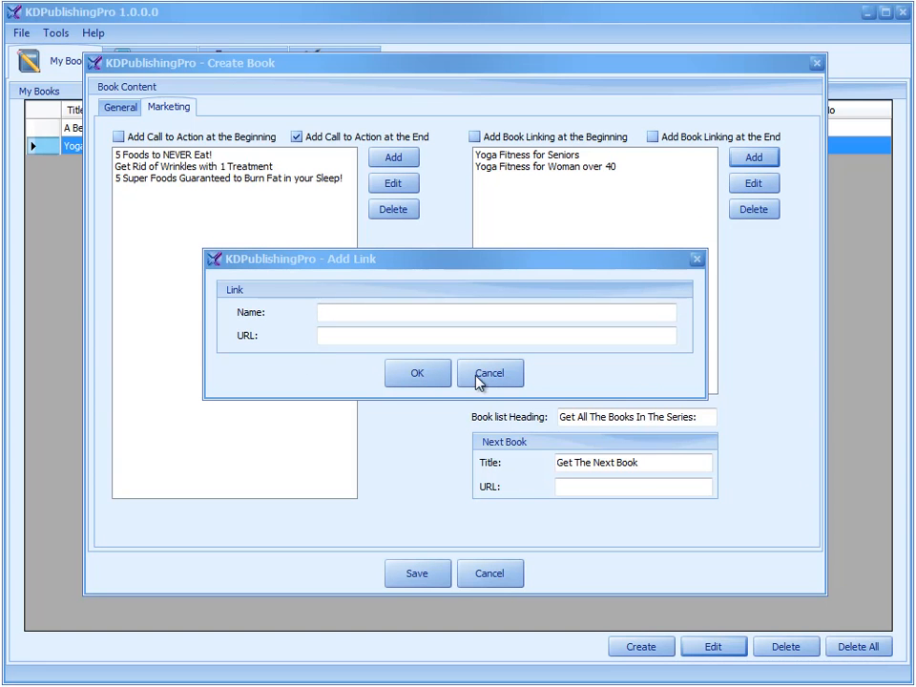
text(Yoga Fitness for Wieght Loss)
click(389, 336)
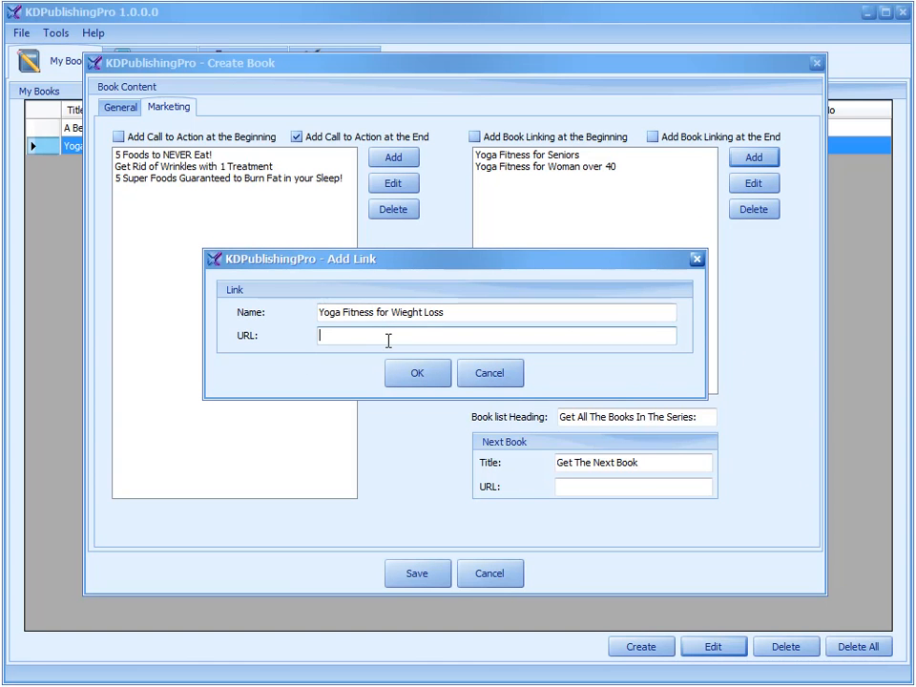
text(dd)
click(413, 370)
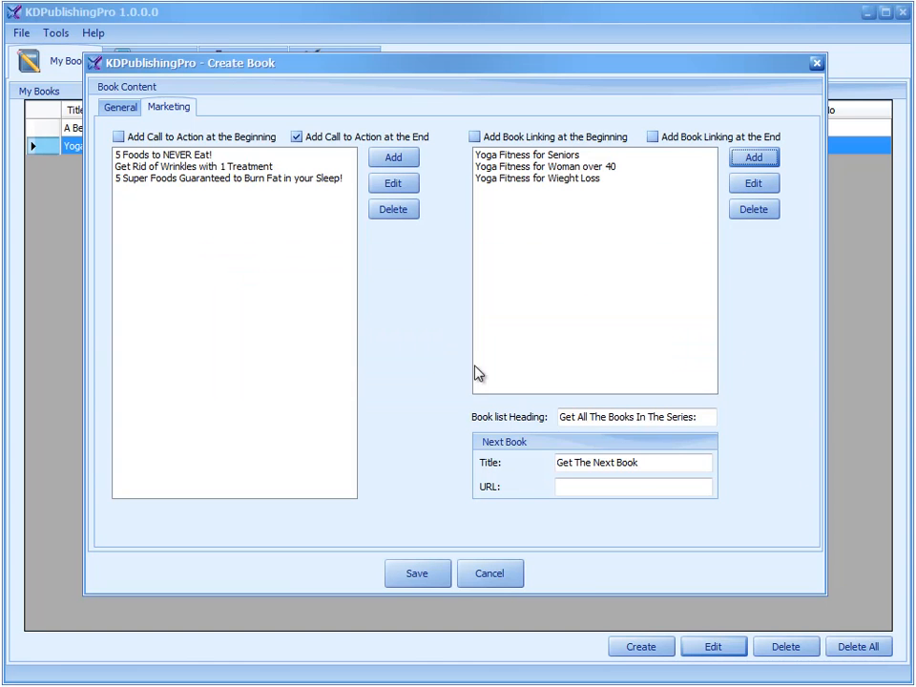
click(523, 180)
click(753, 185)
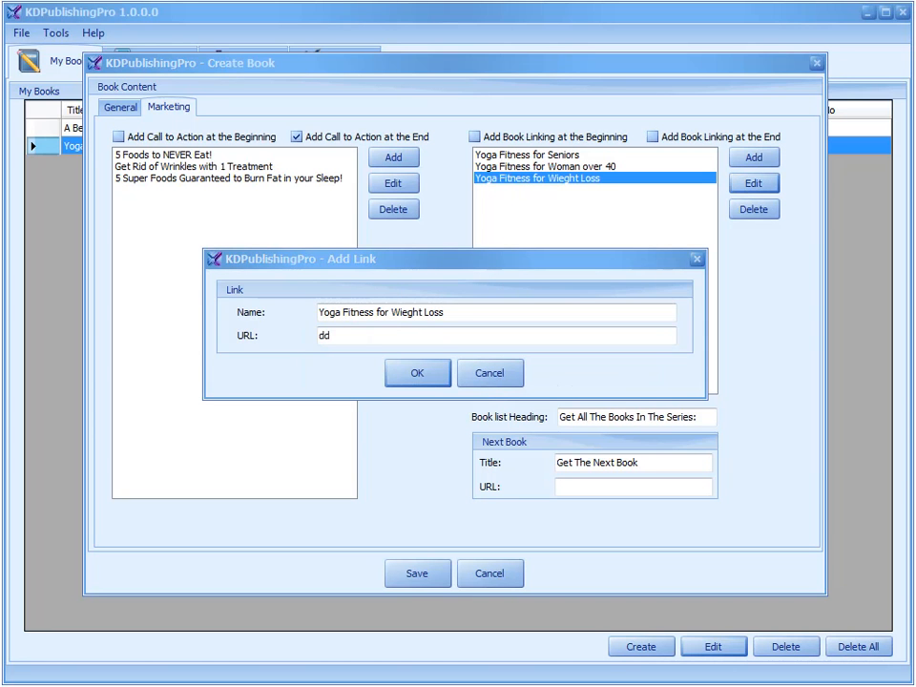
double_click(325, 335)
text(http://www.google.com)
click(444, 382)
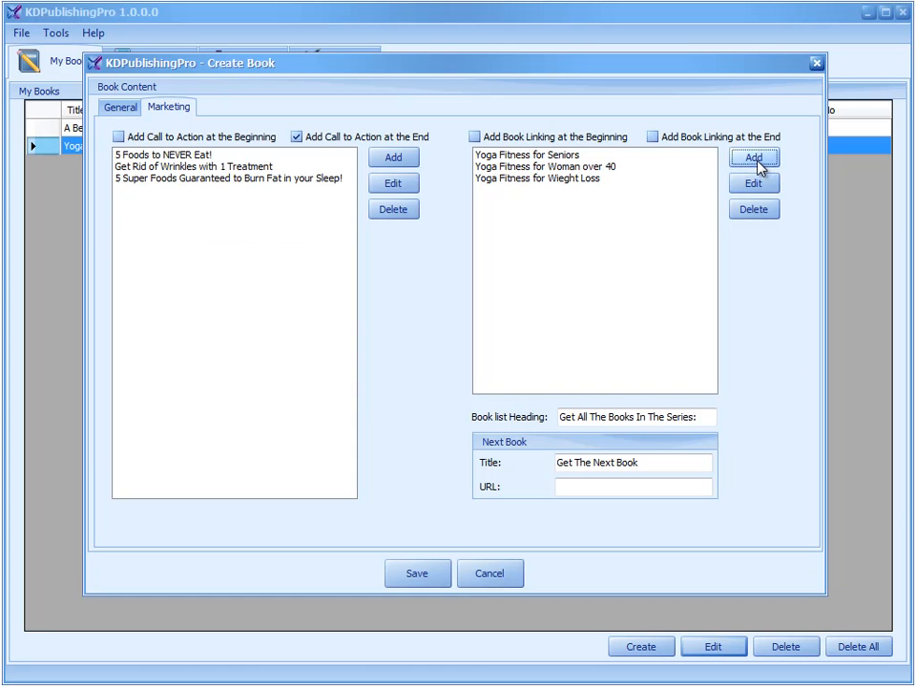
Step: Add a book link named "Yoga Fitness for Relieving Stress" with the placeholder URL "asd"
click(754, 159)
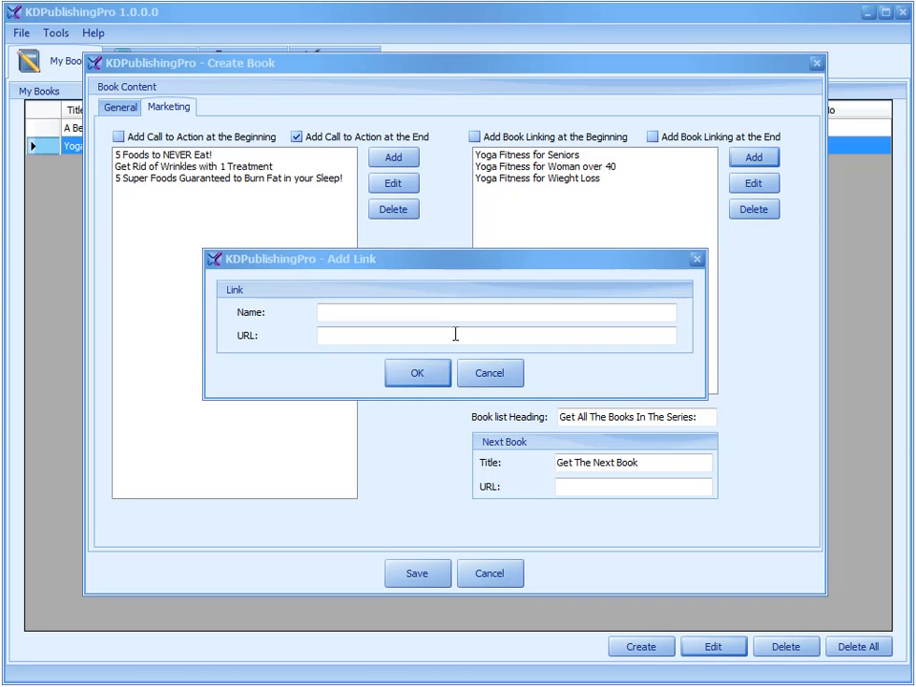
click(429, 313)
text(Yoga Fitness for Relieving Stress)
text(ww)
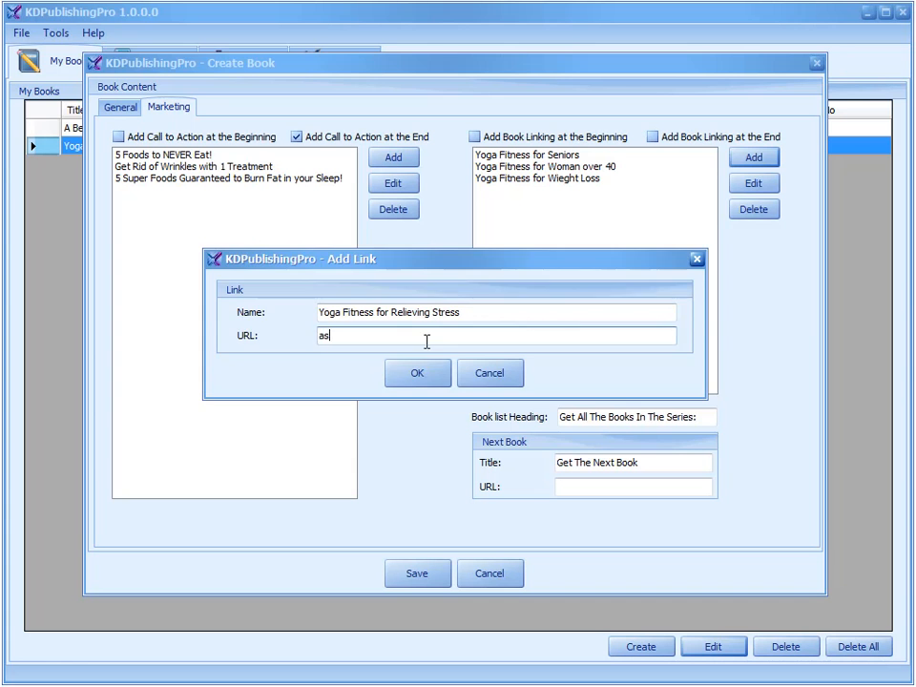
click(446, 365)
click(518, 190)
click(775, 181)
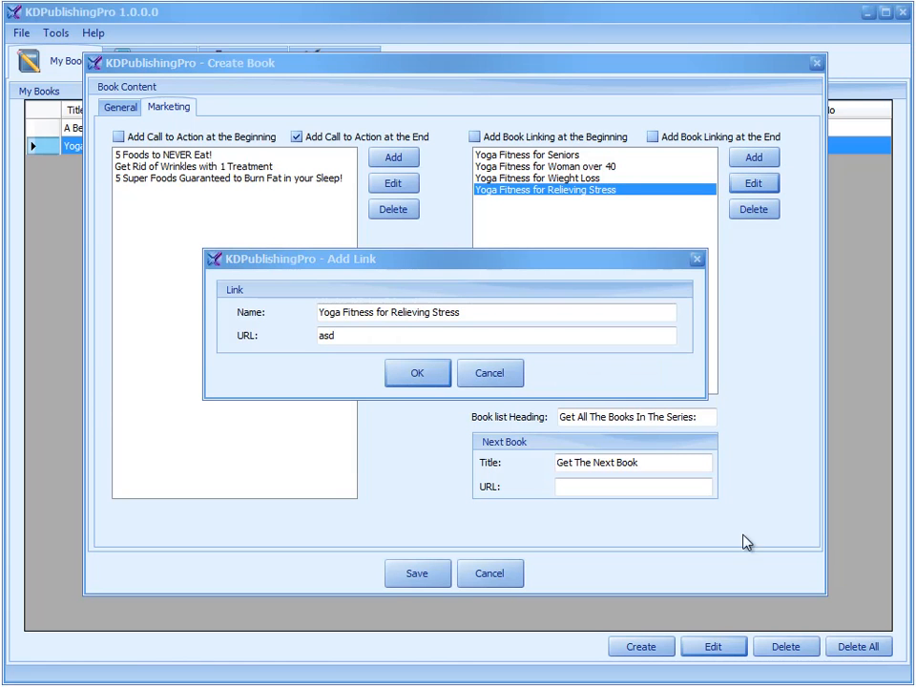
drag(336, 336, 307, 341)
text(http://www.google.com)
click(425, 373)
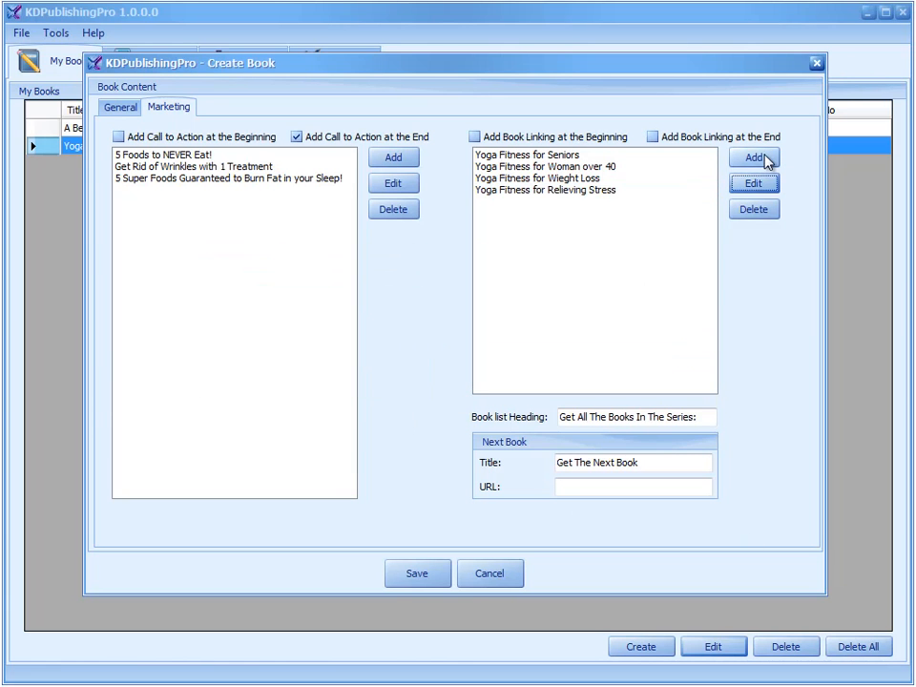
Step: Add a book link named "Yoga Fitness for the Advanced" with the placeholder URL "as"
click(769, 158)
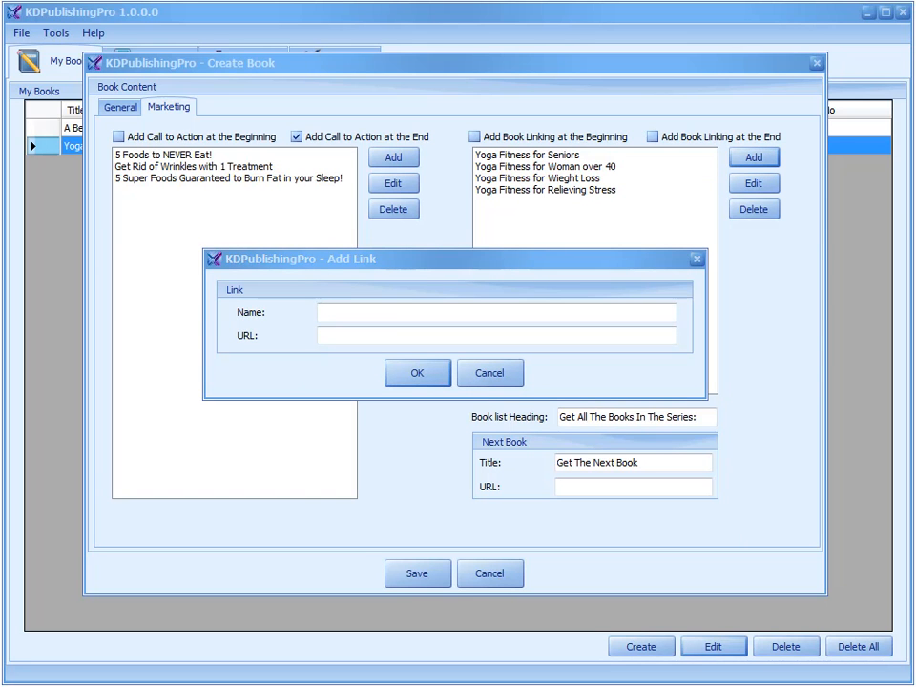
click(394, 313)
text(Yoga Fitness for the Advanced)
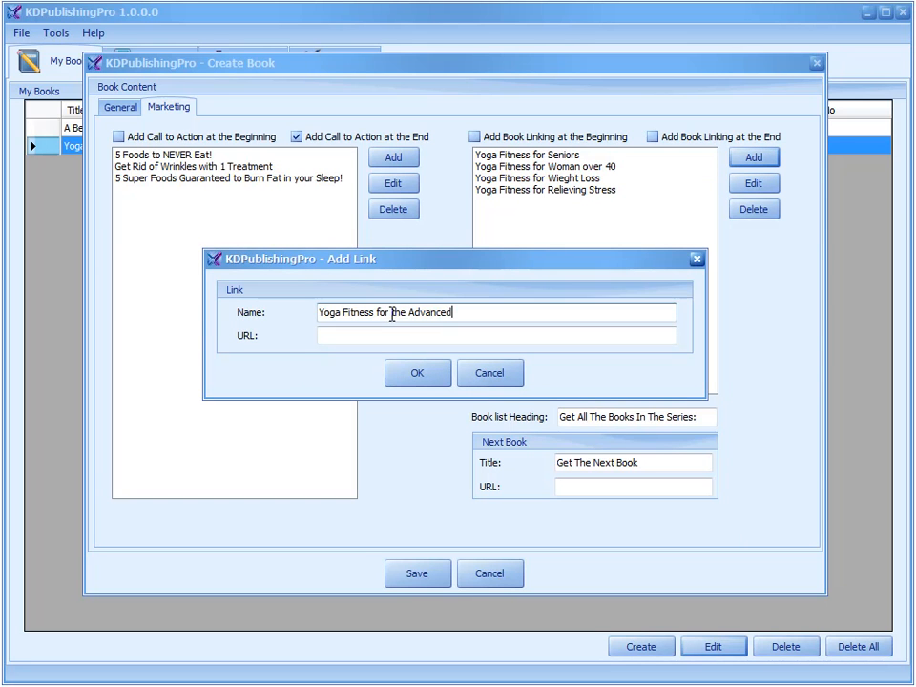
click(331, 340)
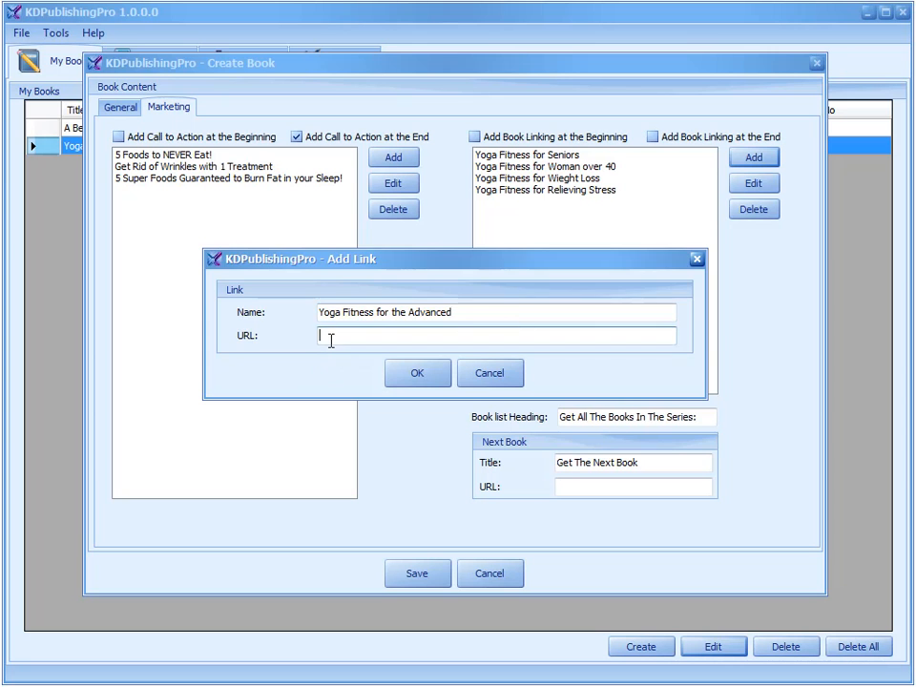
click(415, 370)
click(605, 202)
click(727, 160)
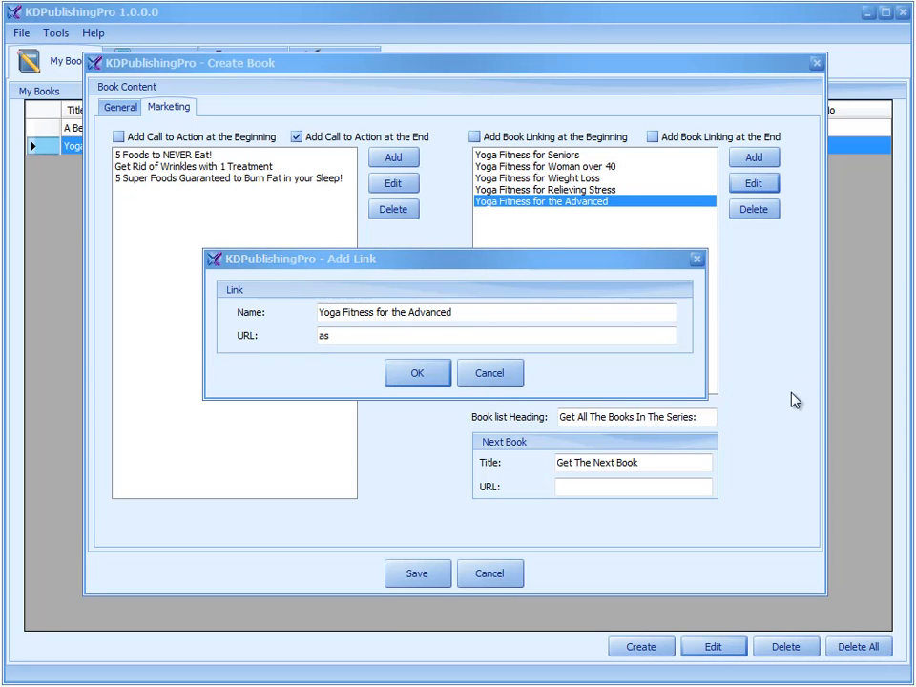
key(ctrl+a)
text(http://www.google.com)
click(417, 372)
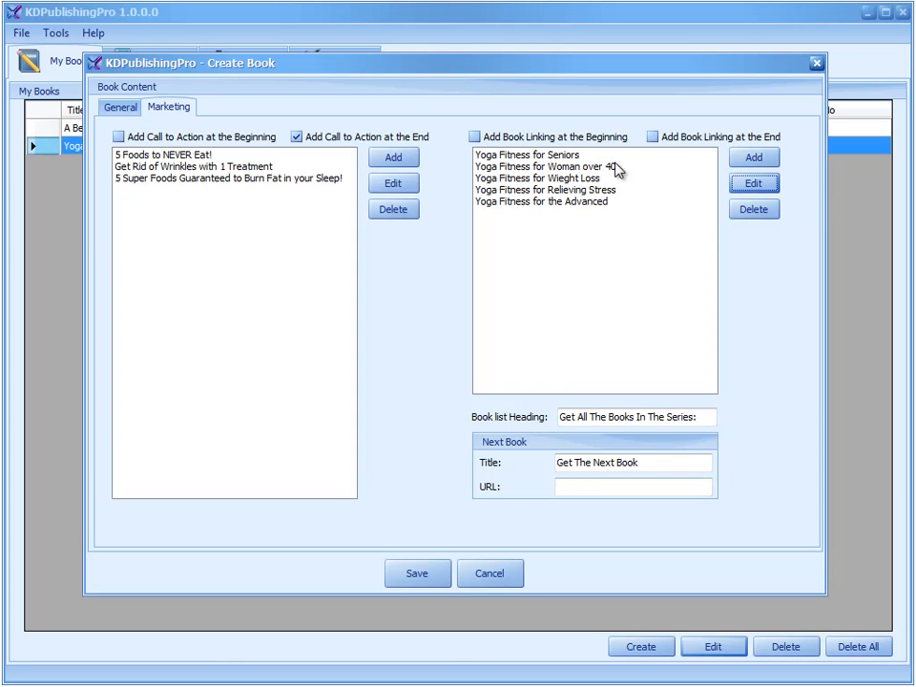
Step: Enable book linking at both the beginning and the end of the book
click(668, 139)
click(532, 140)
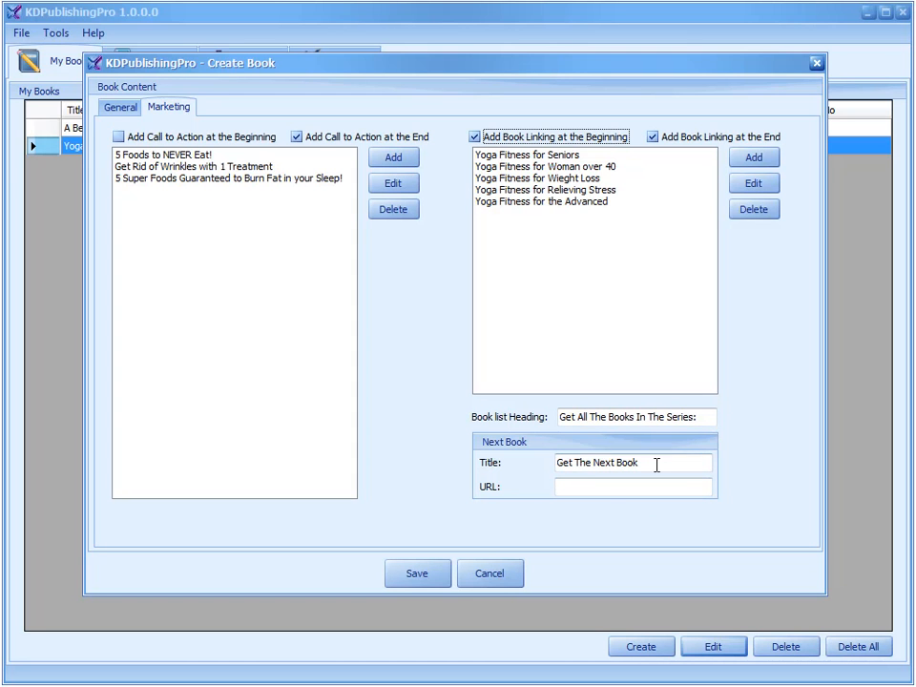
key(alt+Tab)
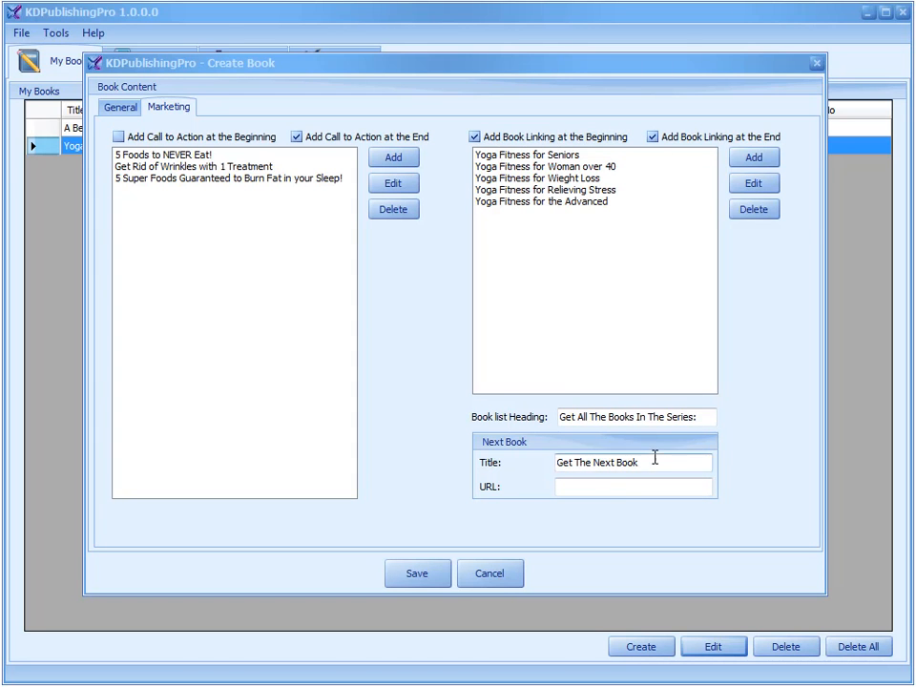
drag(654, 462, 539, 462)
text(Yoga Fitness for the Advanced)
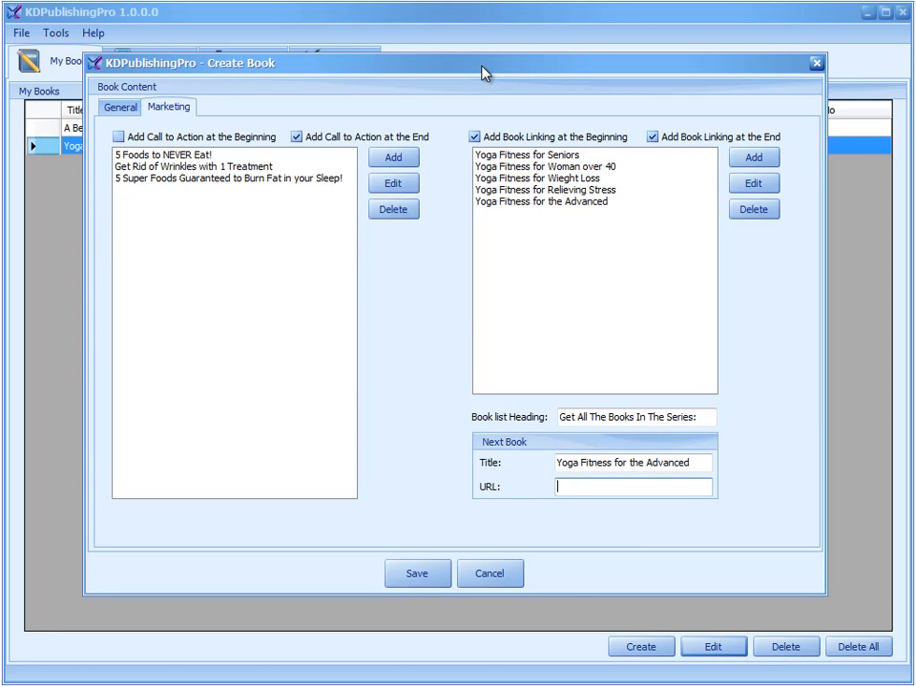
drag(483, 74, 500, 101)
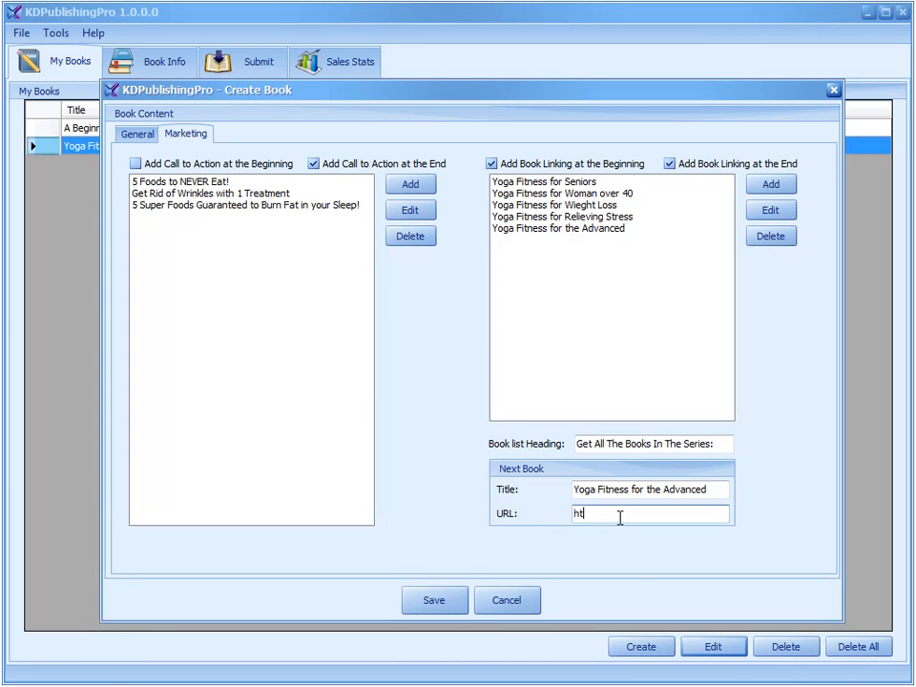
text(www.google.com)
click(433, 601)
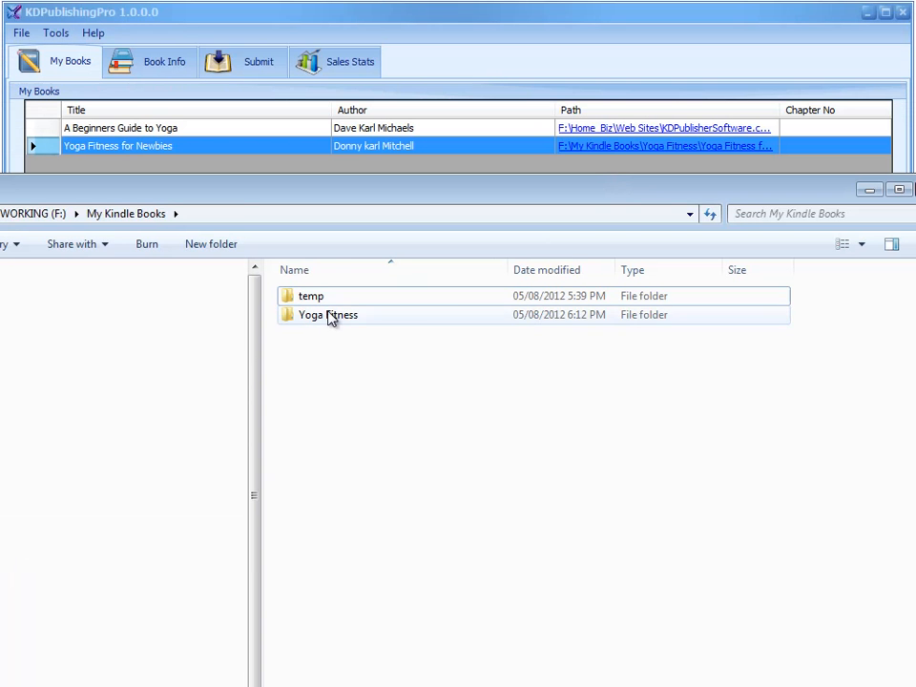
Step: Open Yoga Fitness for Newbies.doc in Microsoft Word from the Yoga Fitness folder in My Kindle Books
double_click(329, 316)
drag(622, 187, 635, 52)
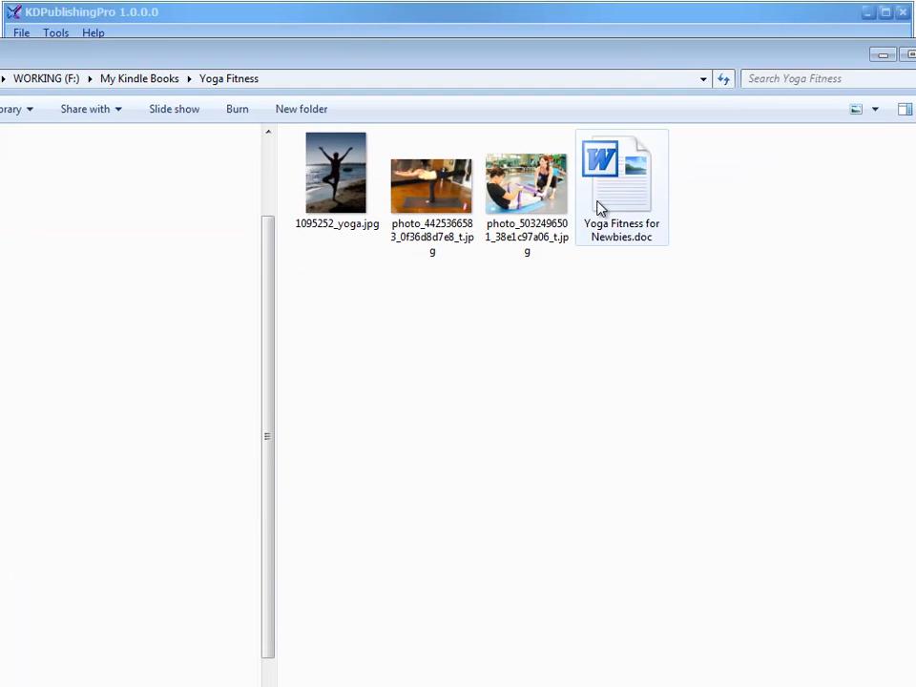
click(602, 201)
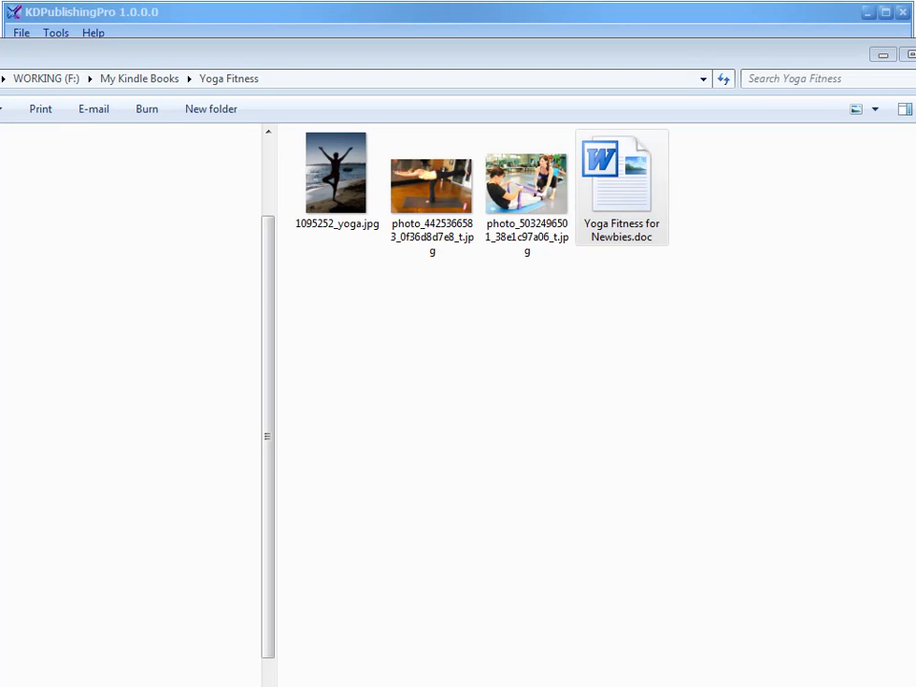
drag(915, 43, 712, 20)
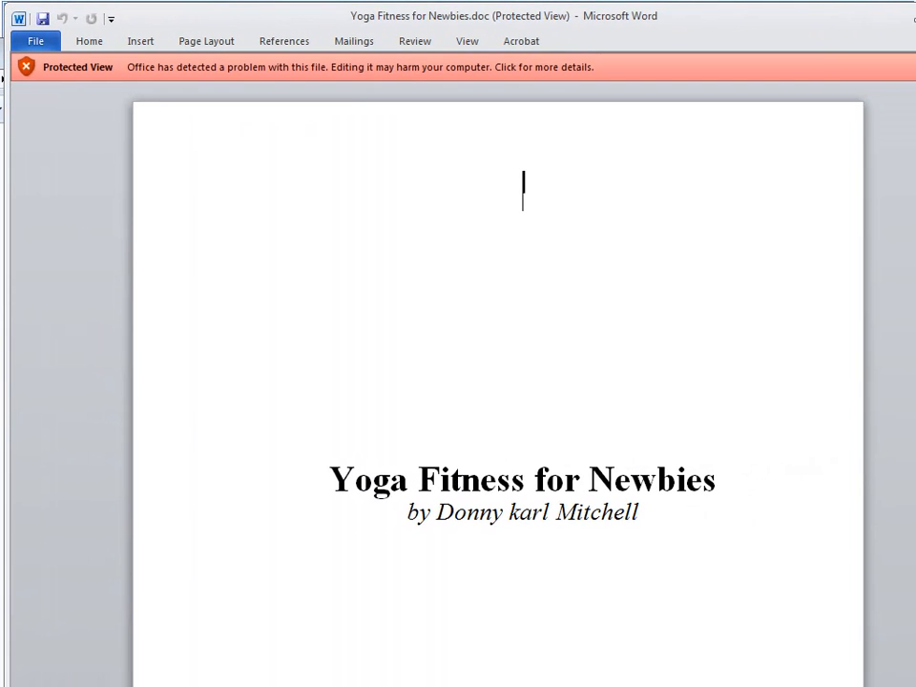
mouse_move(915, 686)
mouse_down()
mouse_move(915, 675)
mouse_move(912, 685)
mouse_up()
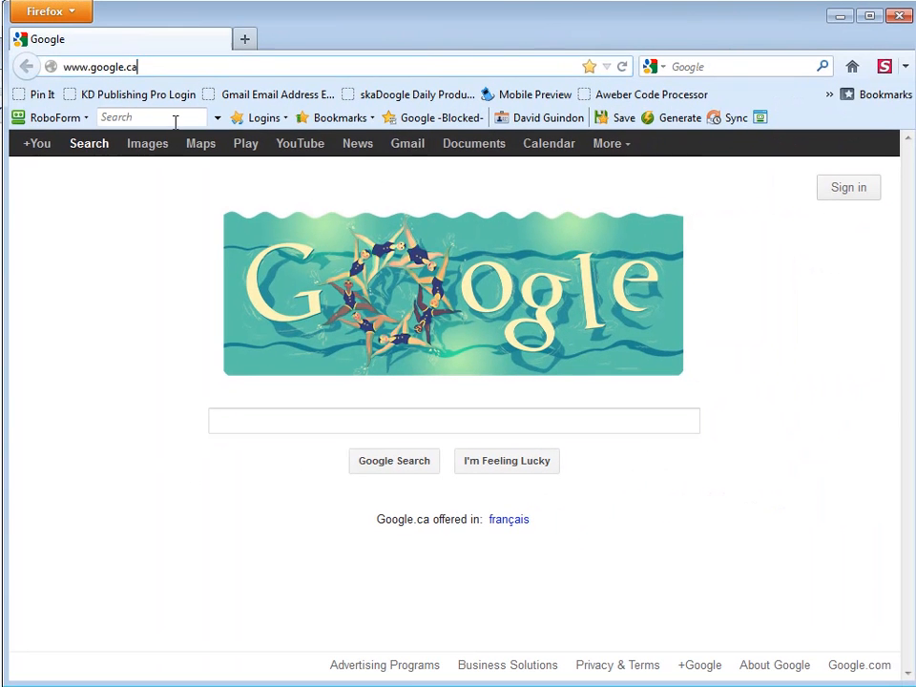
Step: Go to openoffice.org in Firefox and open the OpenOffice download page
key(ctrl+l)
text(openod)
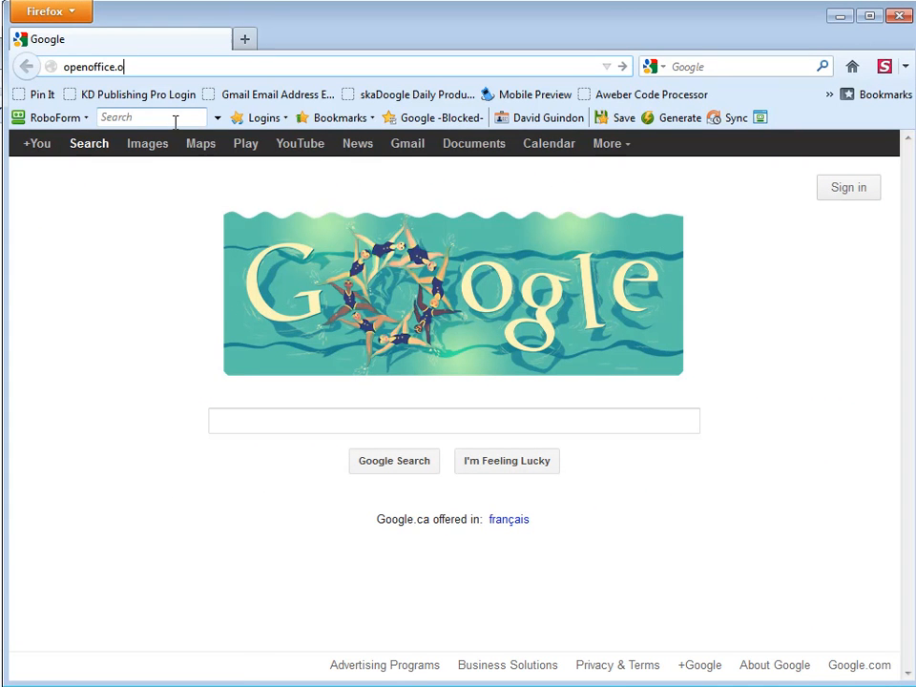
text(fice.org)
key(Return)
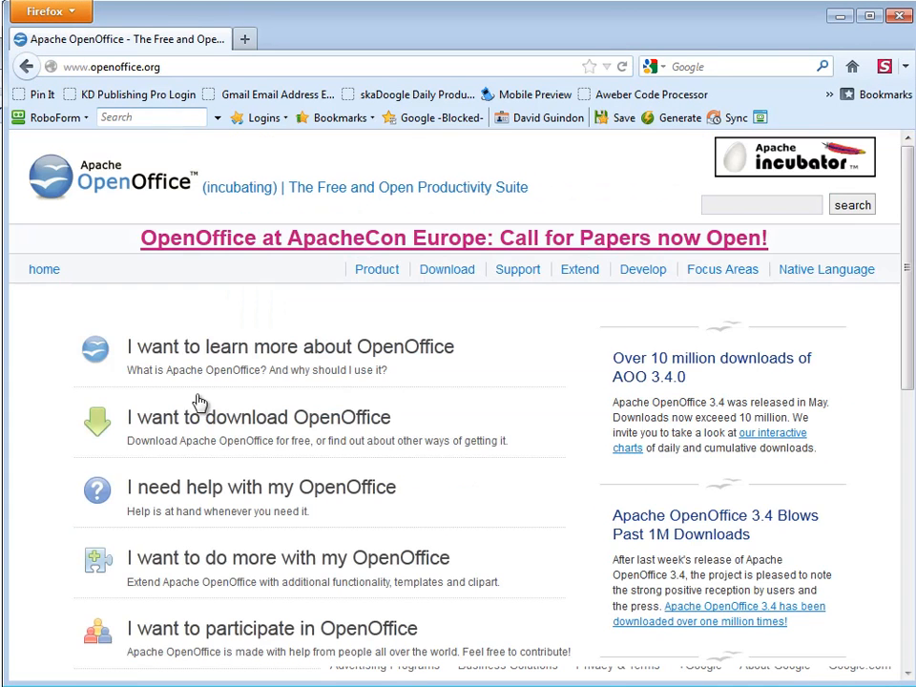
click(231, 426)
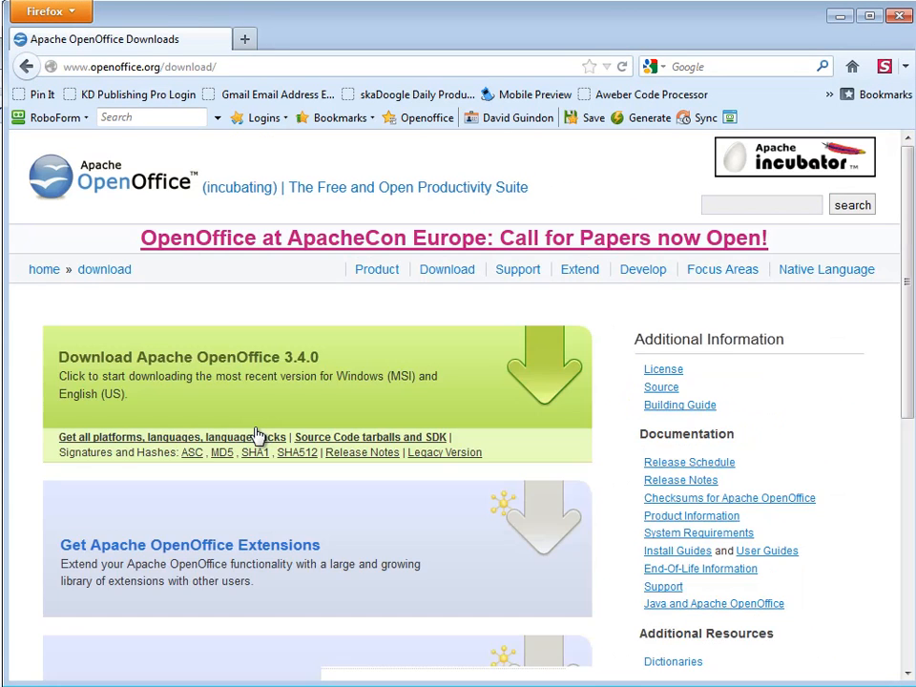
Step: Examine the OpenOffice download page's options for the 3.4.0 release, extensions, templates and developer snapshots
scroll(280, 532, down, 5)
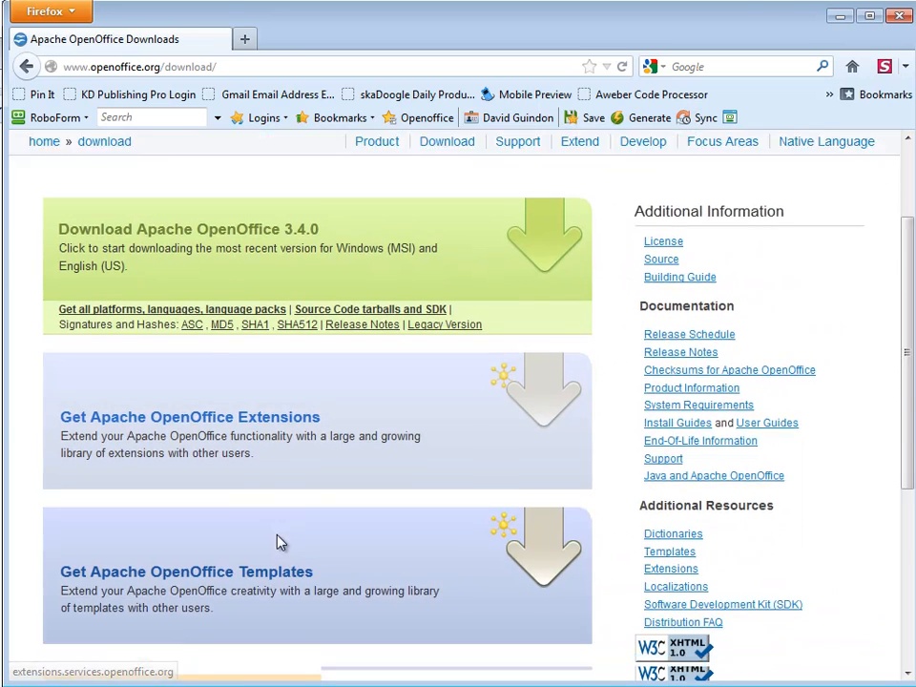
scroll(277, 567, down, 2)
scroll(279, 568, up, 6)
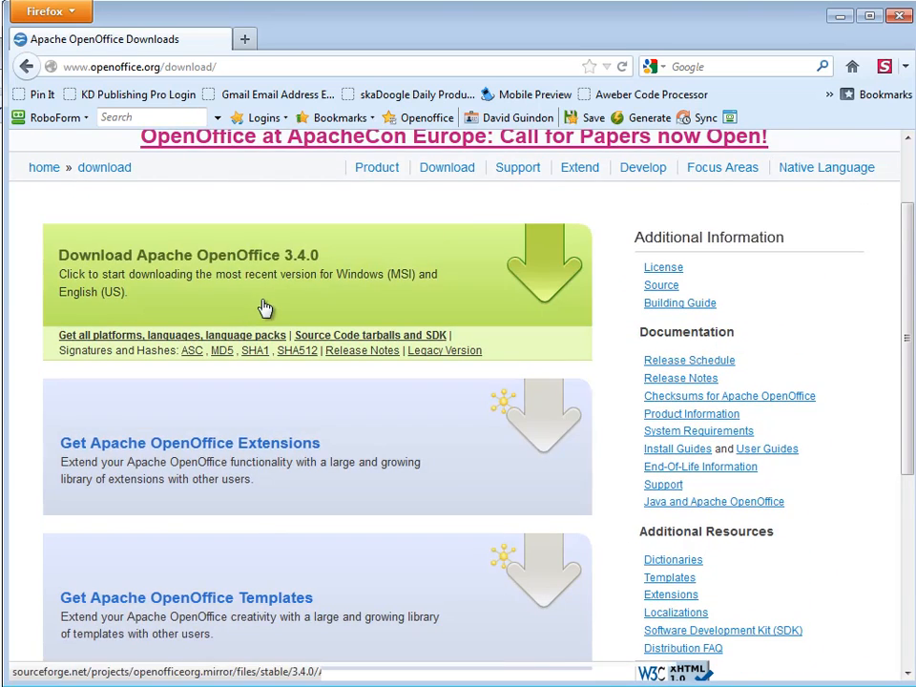
scroll(264, 324, up, 2)
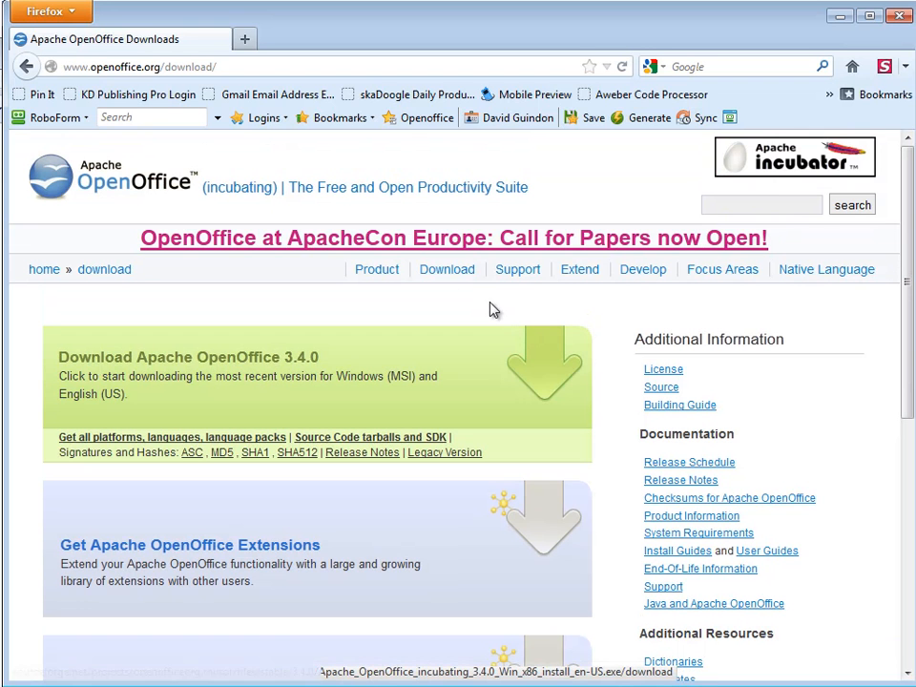
click(452, 271)
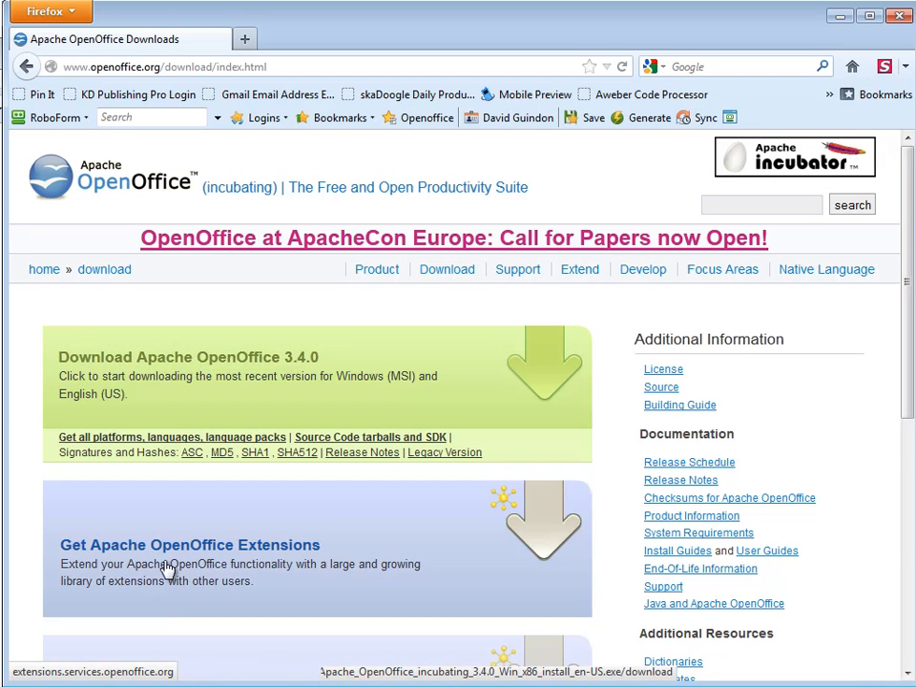
scroll(168, 573, down, 5)
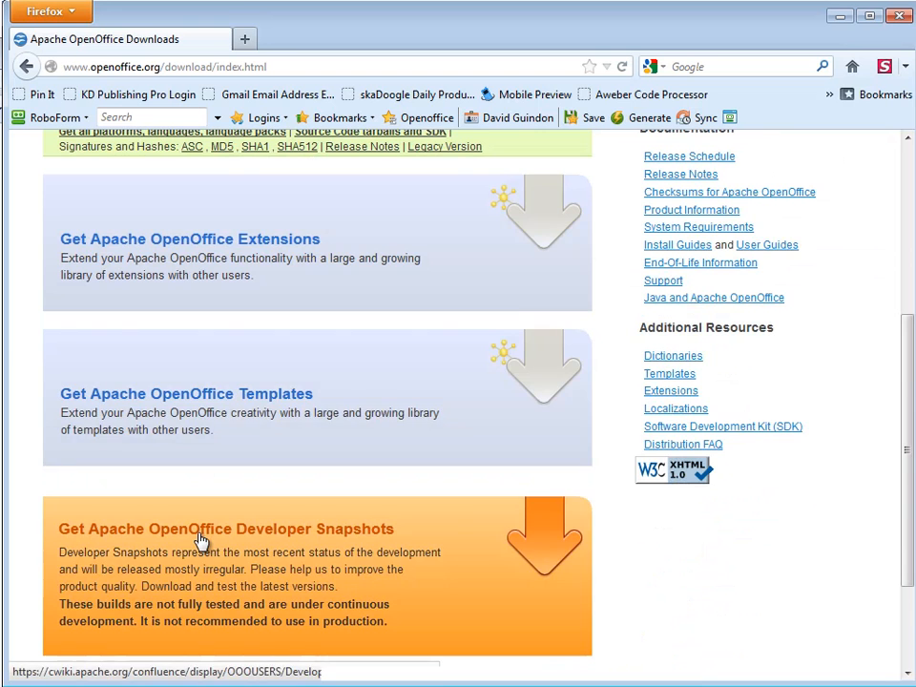
scroll(220, 539, up, 2)
scroll(202, 535, up, 4)
click(248, 377)
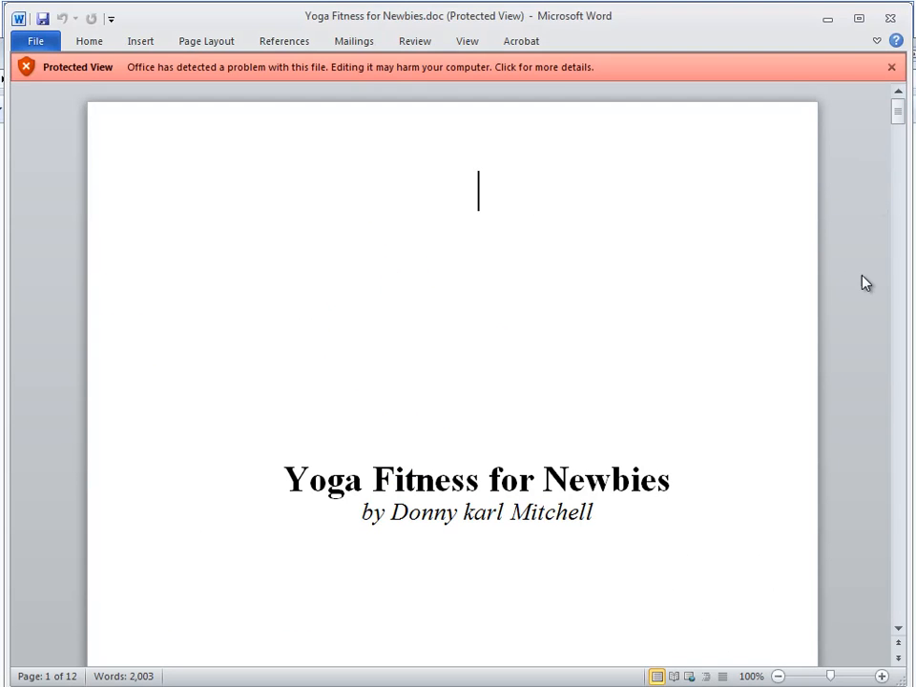
Step: Examine the generated title page, the copyright notice on the second page and its year and company name
scroll(850, 313, down, 14)
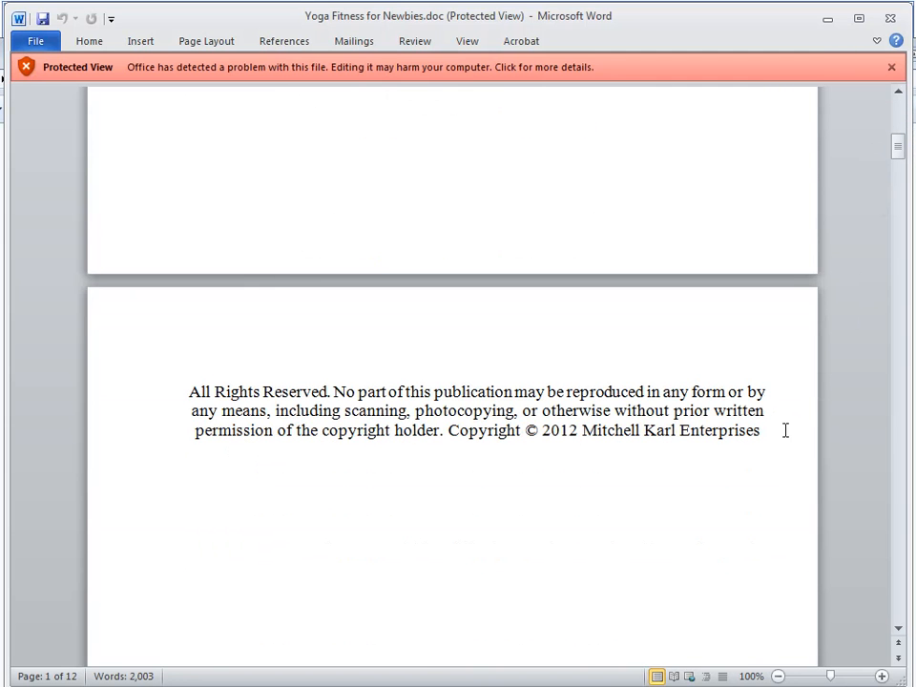
scroll(825, 371, up, 10)
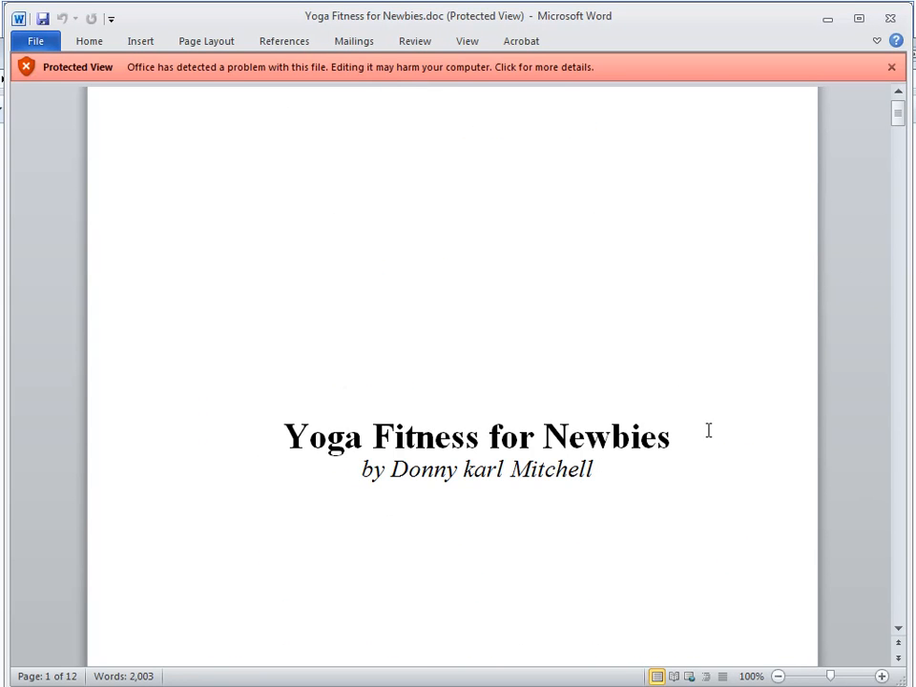
scroll(434, 472, down, 10)
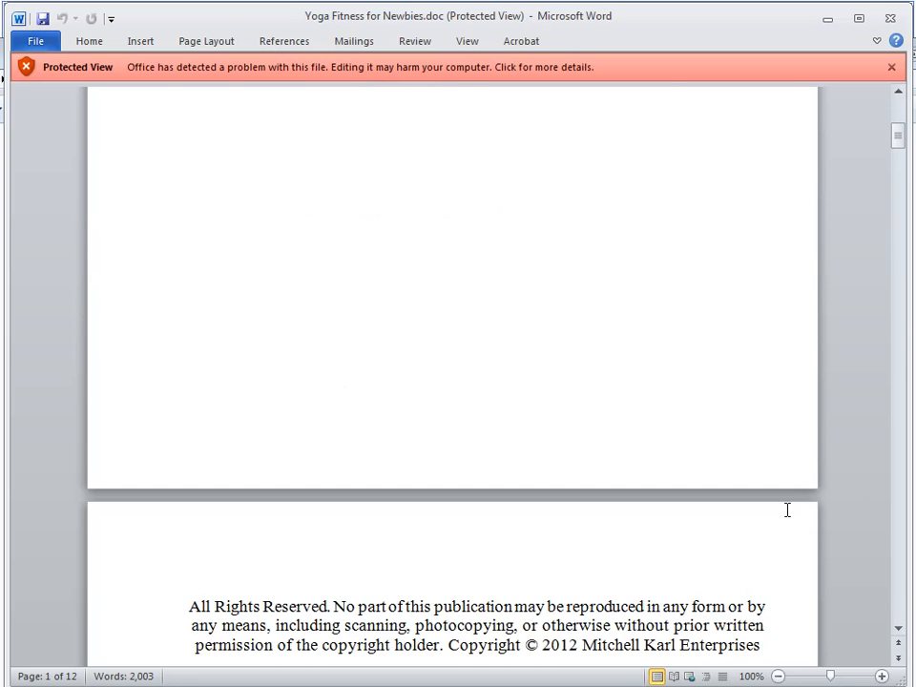
drag(189, 396, 716, 515)
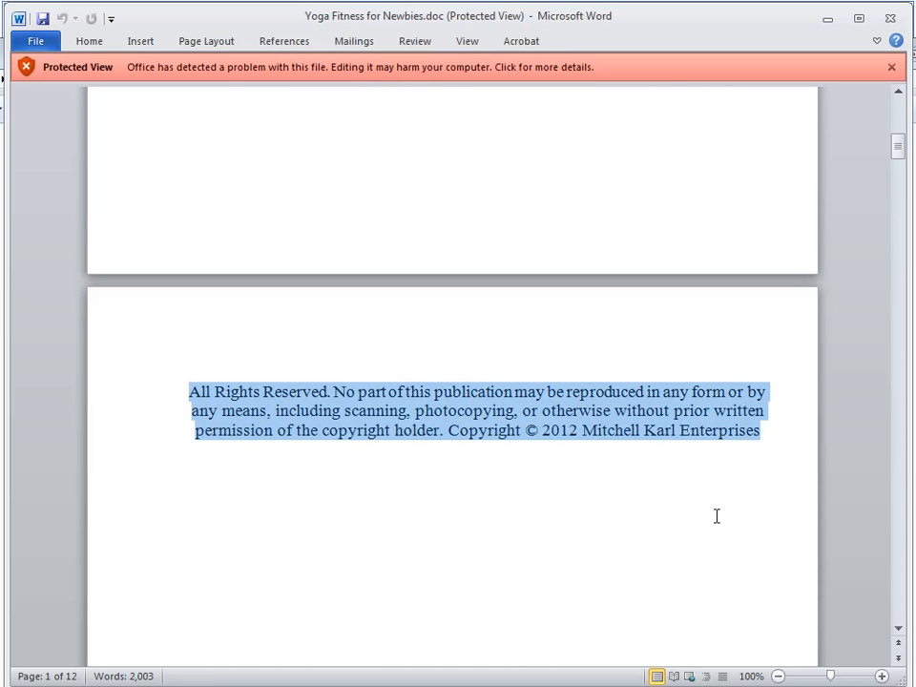
click(718, 520)
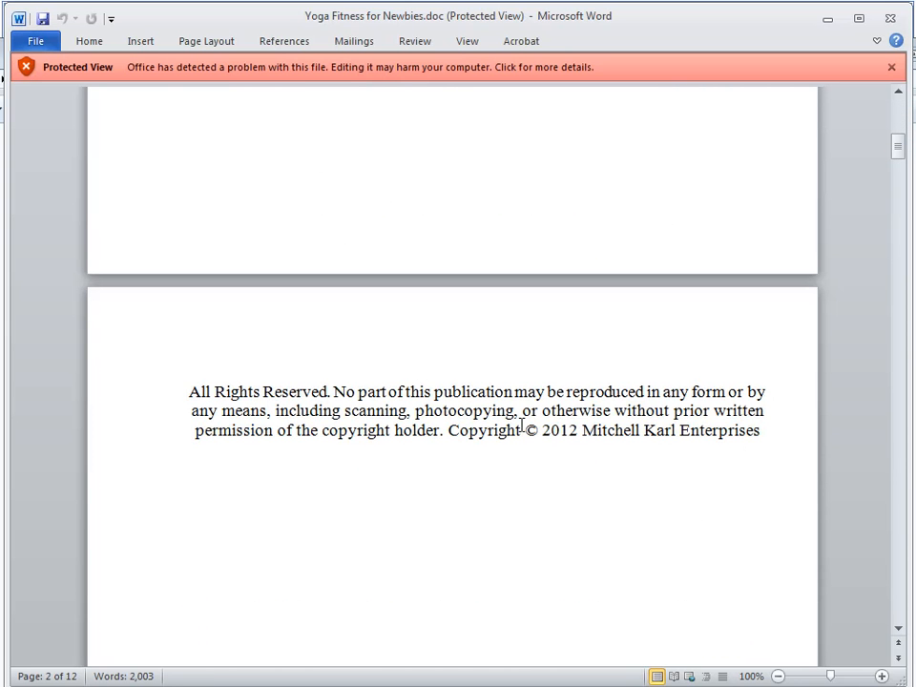
drag(544, 432, 741, 440)
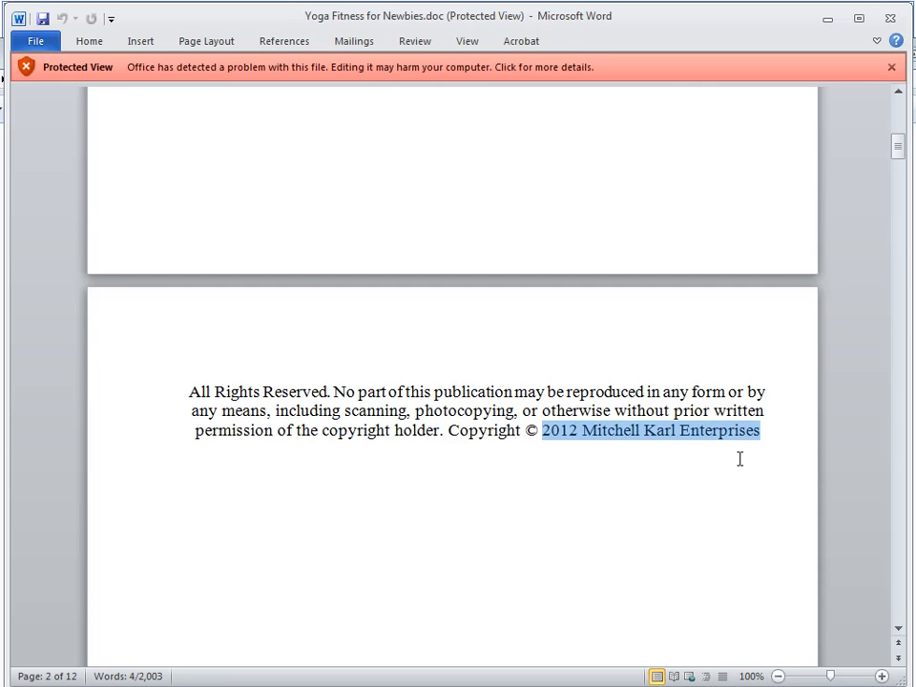
click(739, 458)
scroll(598, 499, down, 20)
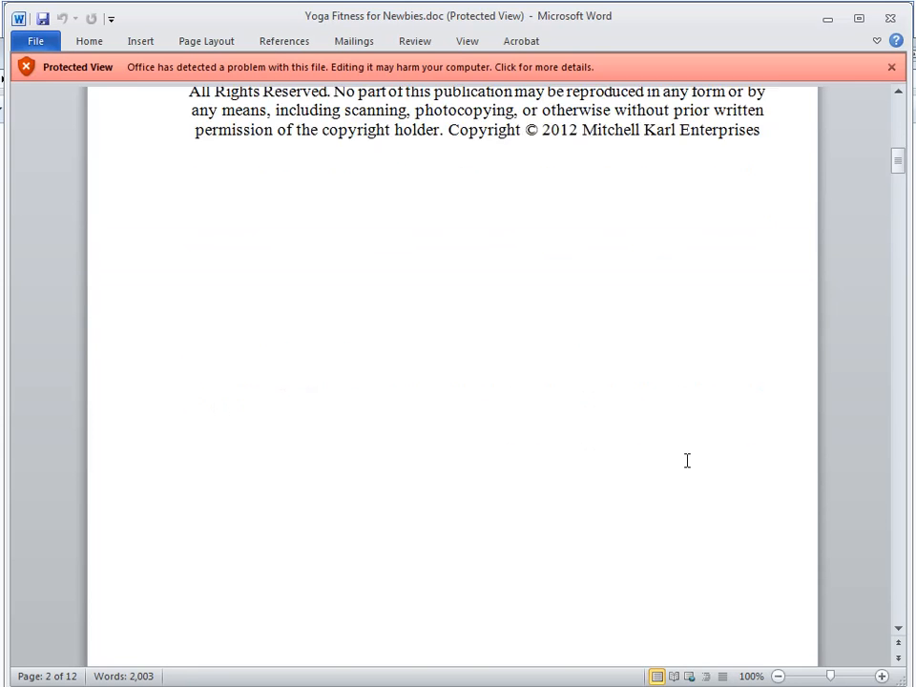
scroll(755, 428, up, 4)
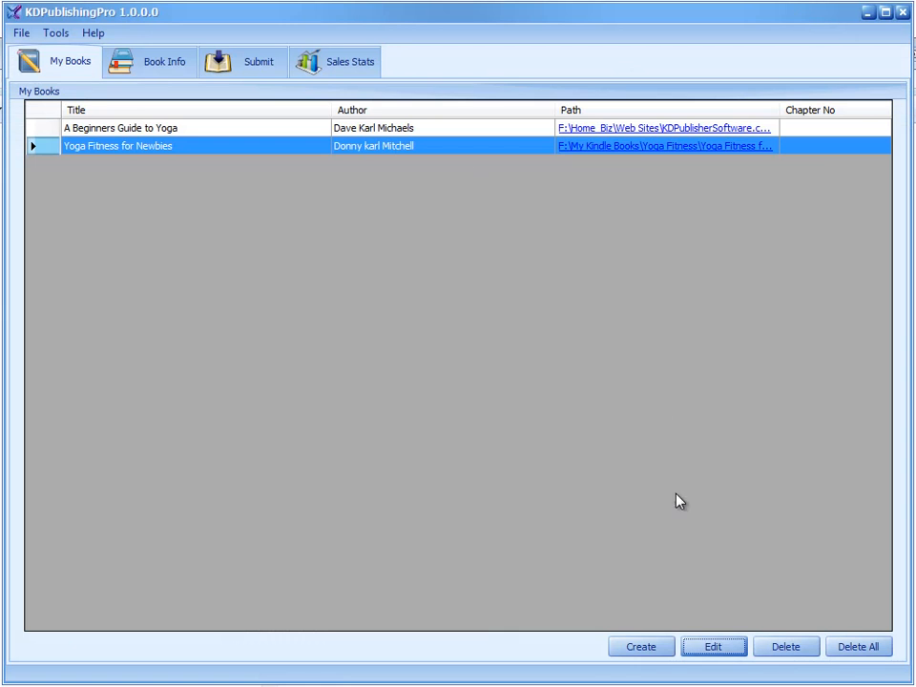
Step: Open Yoga Fitness for Newbies for editing in KDPublishingPro and view its marketing settings
click(706, 649)
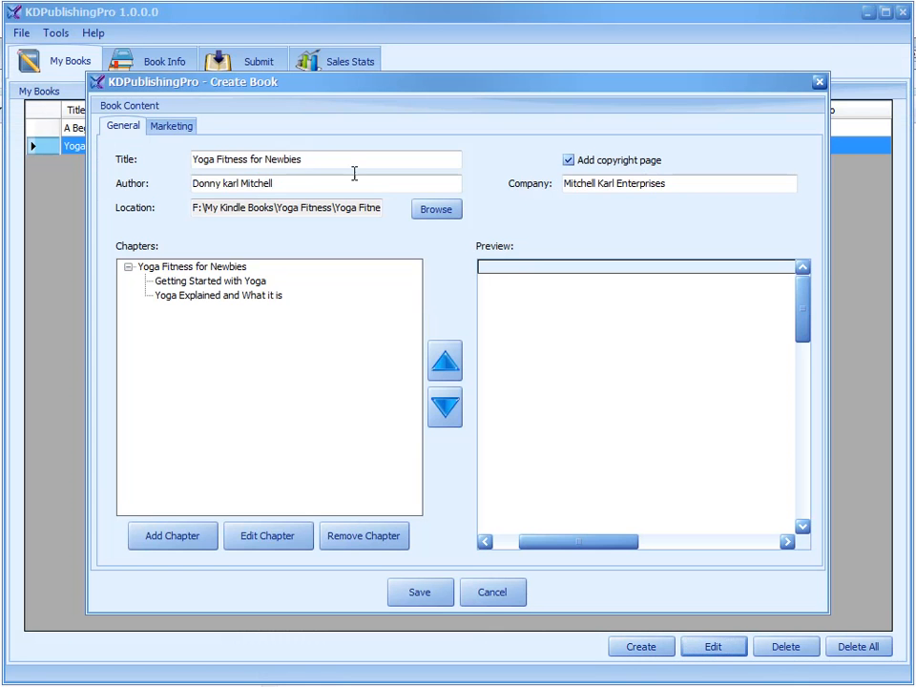
click(178, 126)
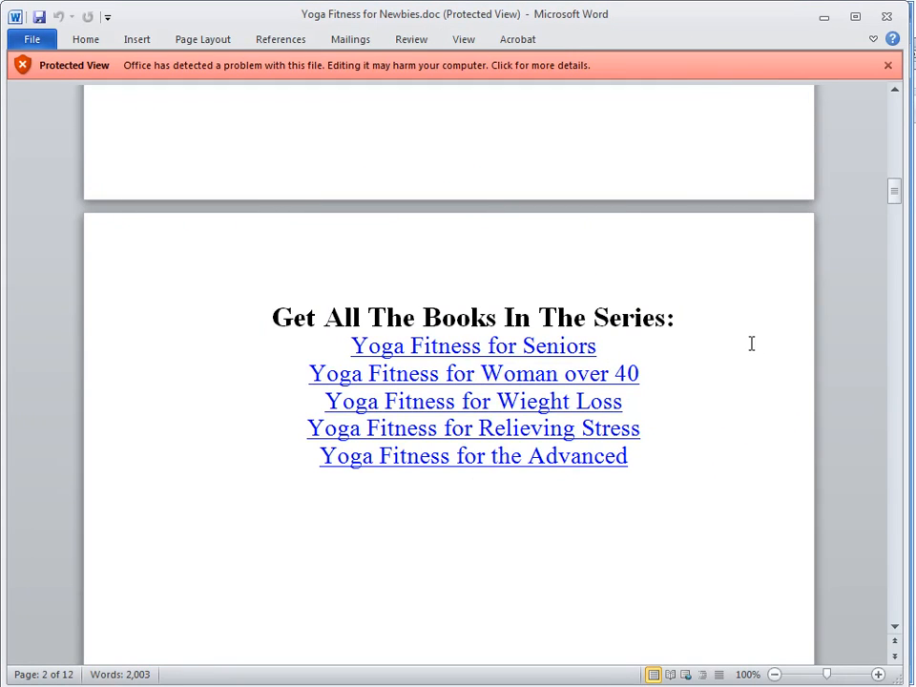
Step: Review the table of contents and both chapters, Getting Started with Yoga and Yoga Explained and What it is, in the Word document
drag(895, 197, 889, 244)
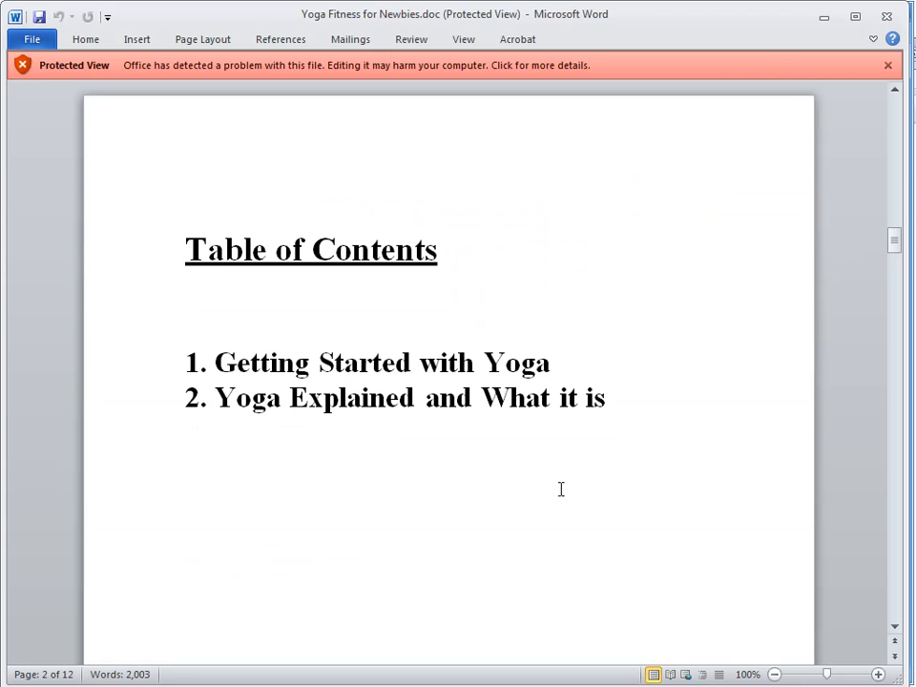
scroll(573, 490, down, 8)
scroll(577, 491, up, 6)
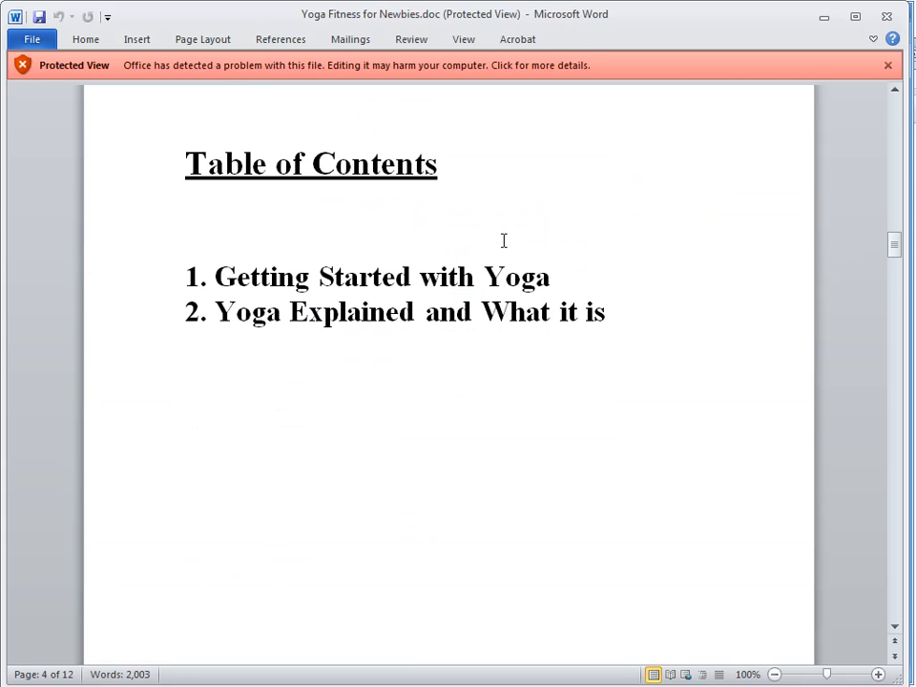
scroll(470, 418, up, 1)
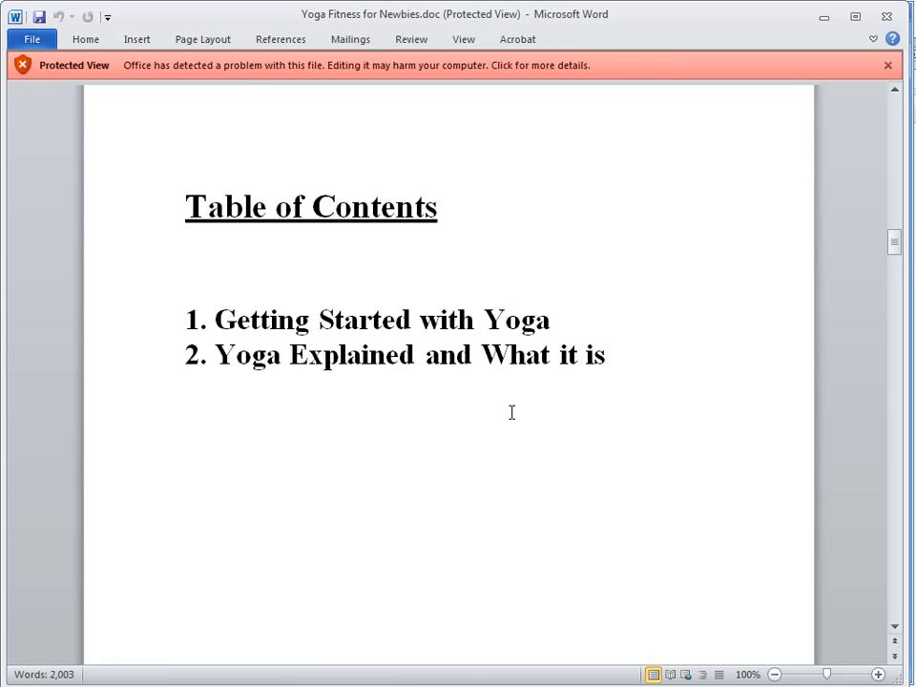
scroll(568, 554, down, 20)
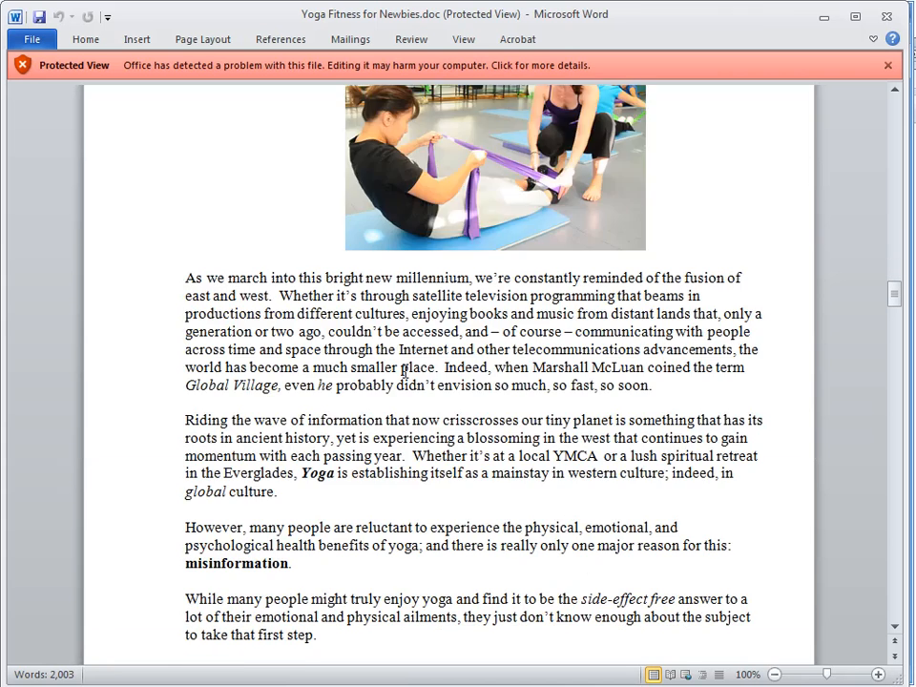
scroll(501, 559, up, 6)
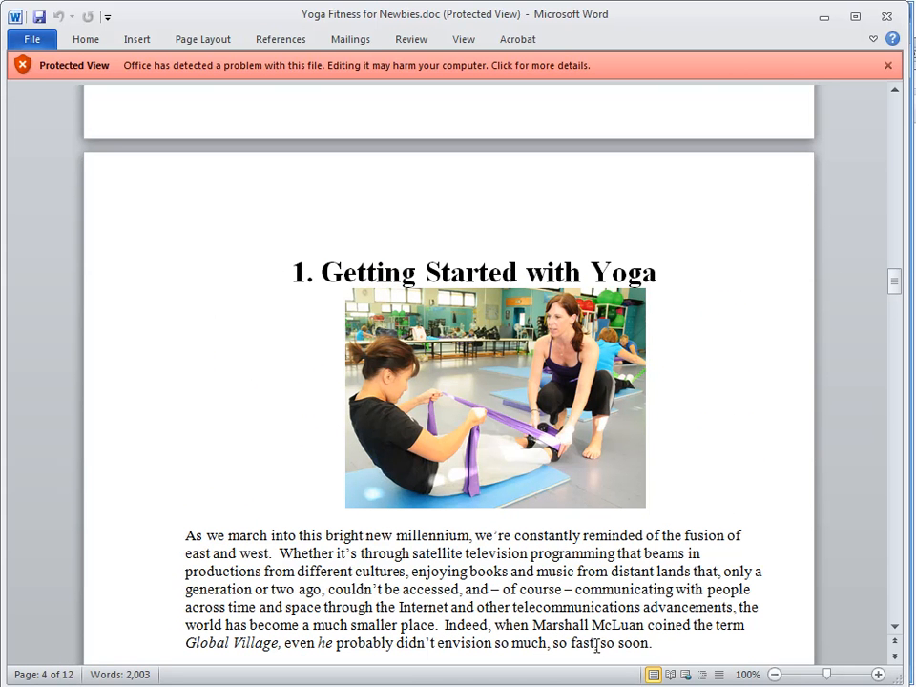
scroll(707, 551, down, 1)
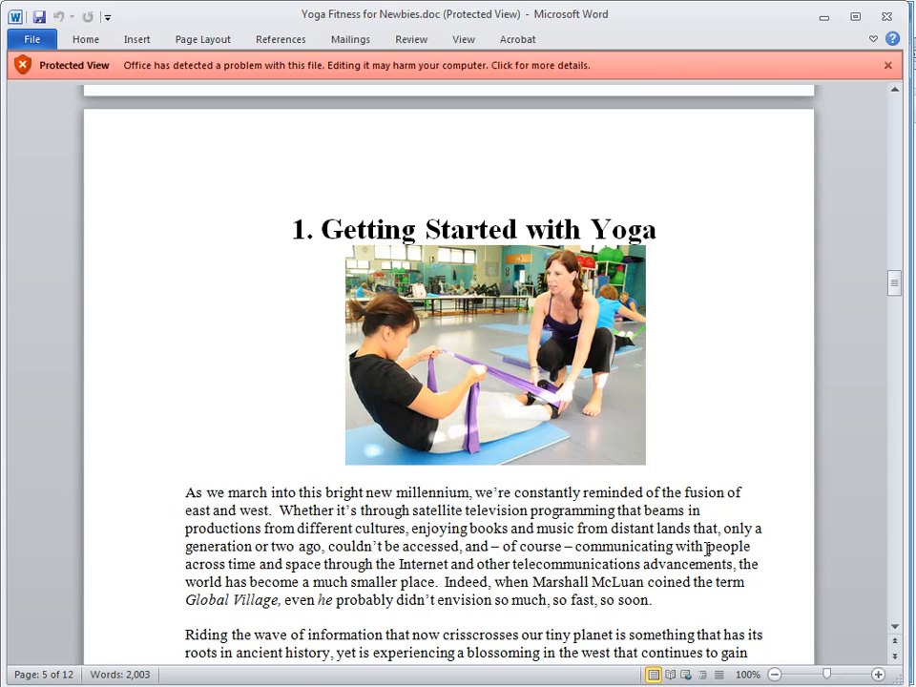
scroll(708, 550, down, 20)
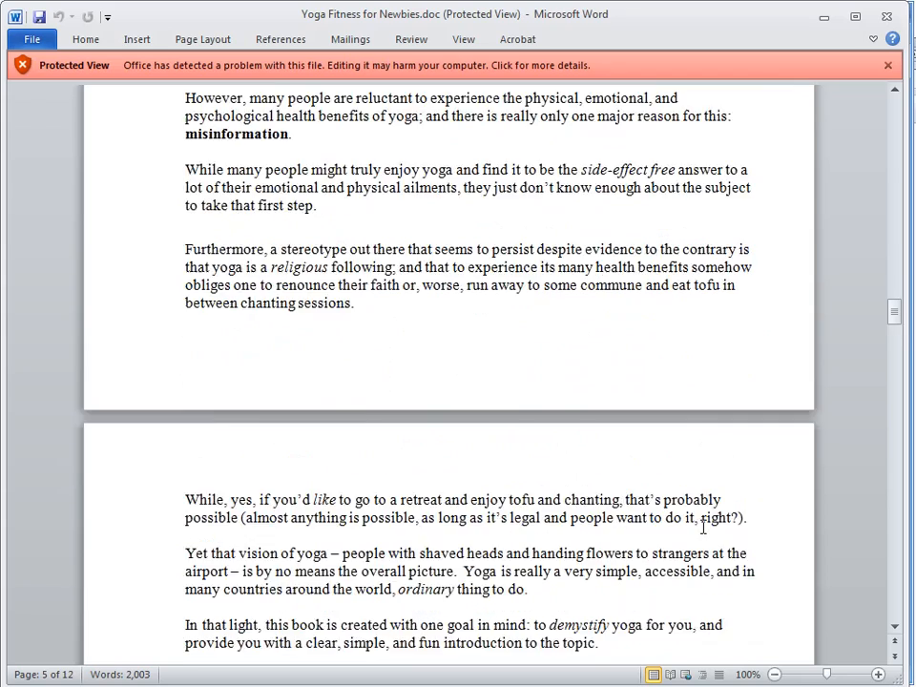
scroll(688, 529, down, 11)
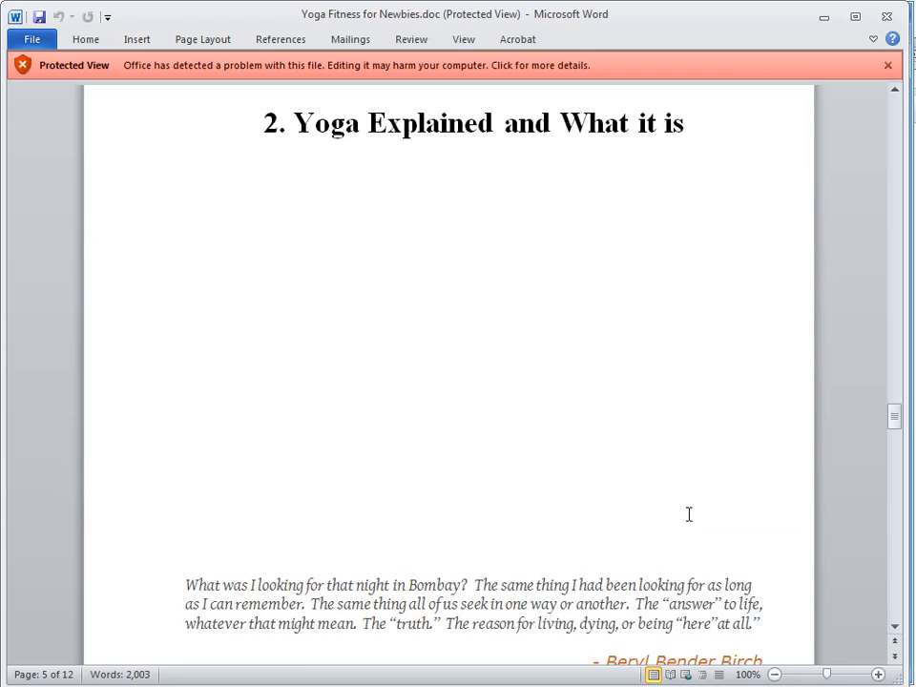
scroll(715, 545, down, 18)
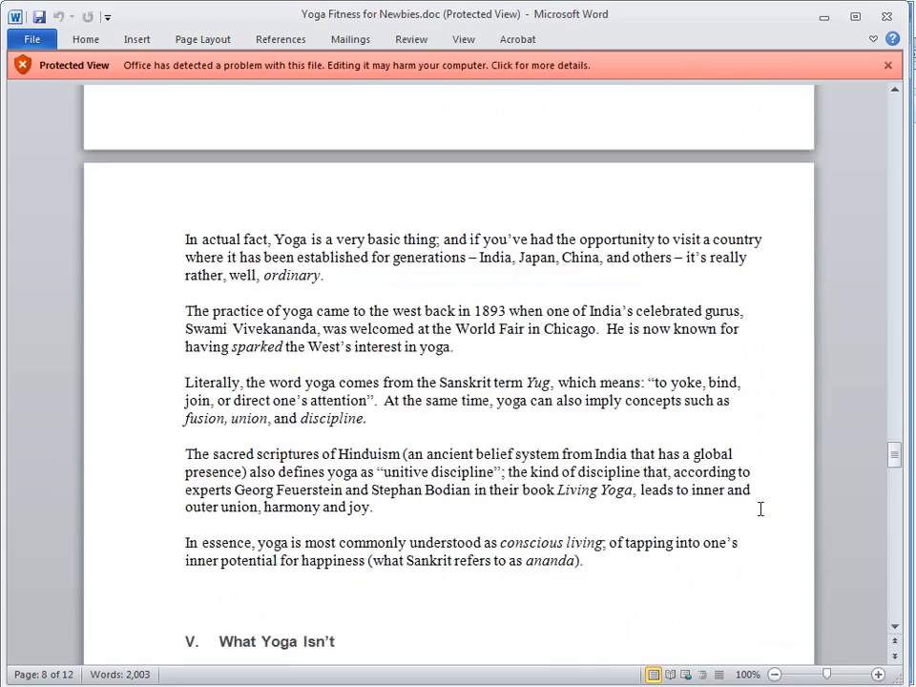
Step: Examine the next-book link after the last chapter and the closing page of series and call-to-action links
mouse_move(896, 462)
mouse_down()
mouse_move(905, 581)
mouse_move(897, 569)
mouse_up()
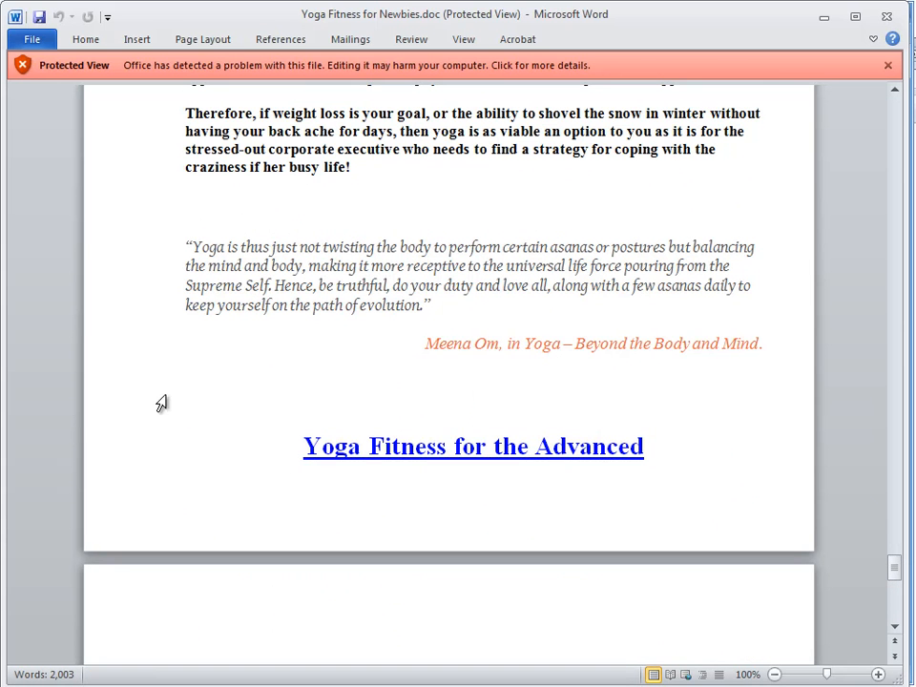
scroll(327, 475, down, 7)
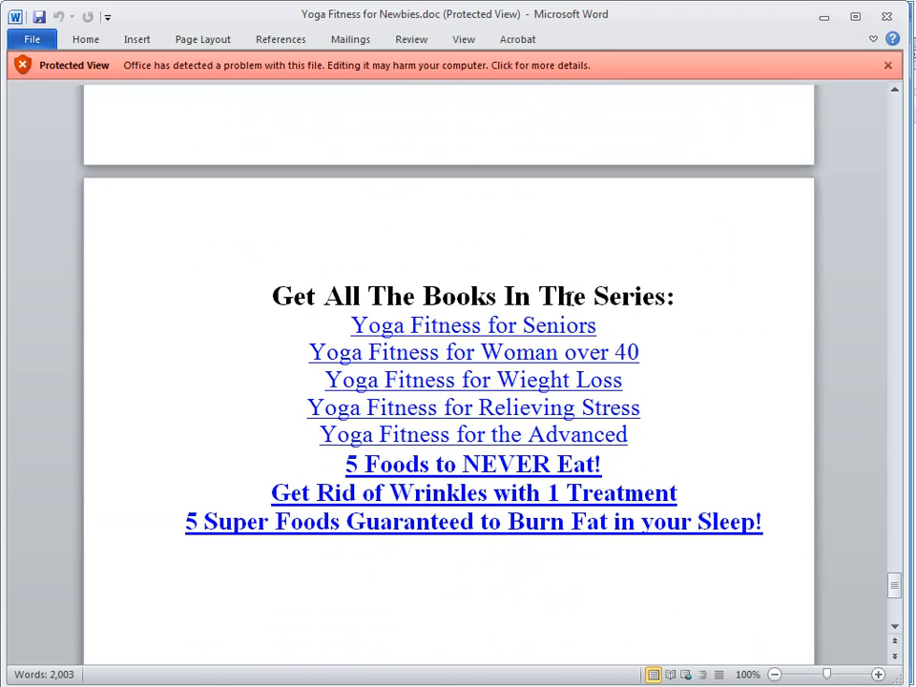
drag(332, 302, 669, 456)
click(710, 450)
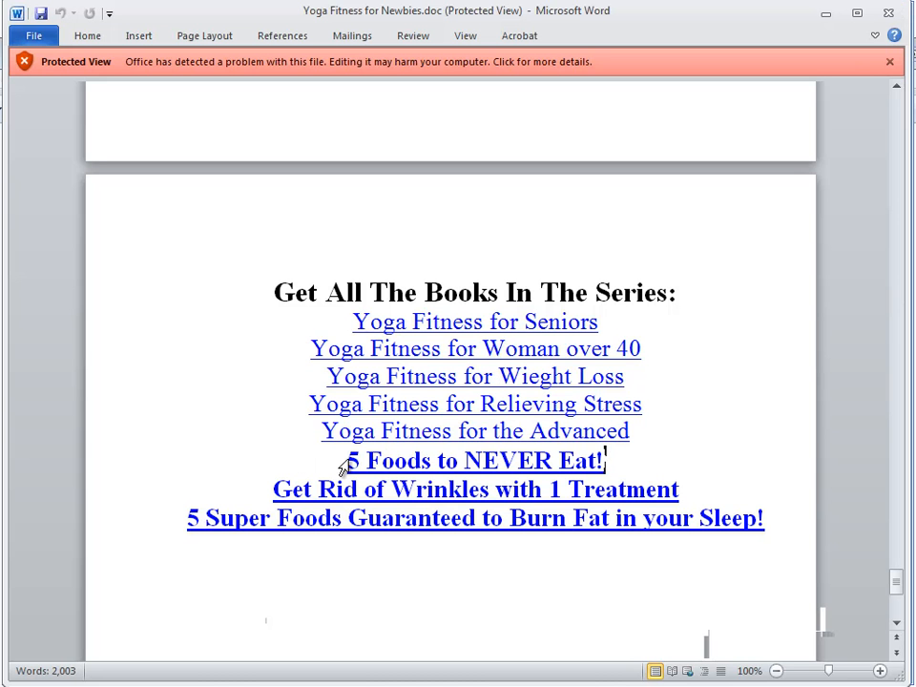
Step: Close the Word document and save the book from the Create Book dialog in KDPublishingPro
click(890, 13)
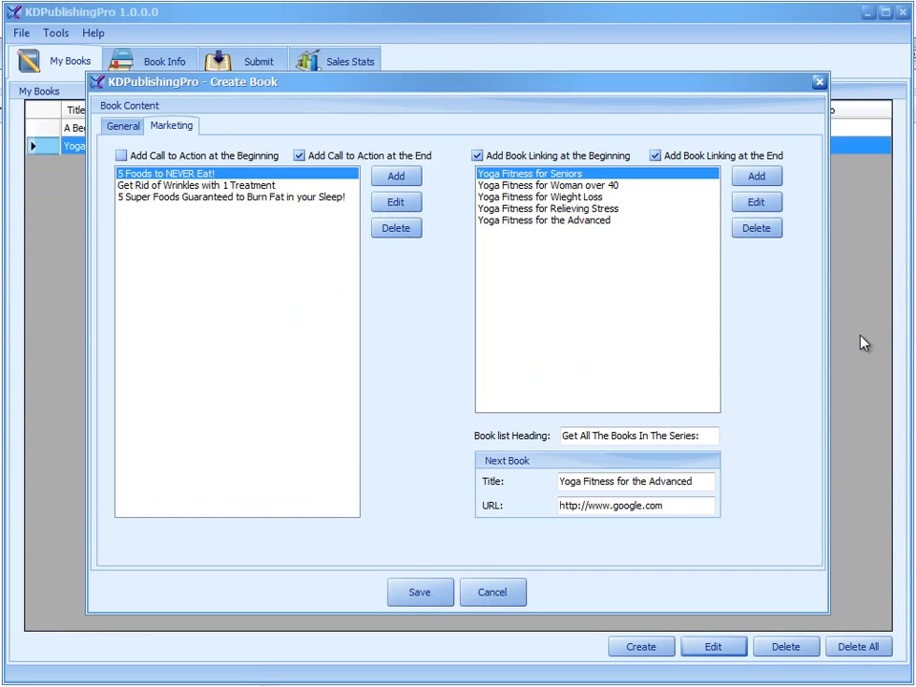
click(412, 600)
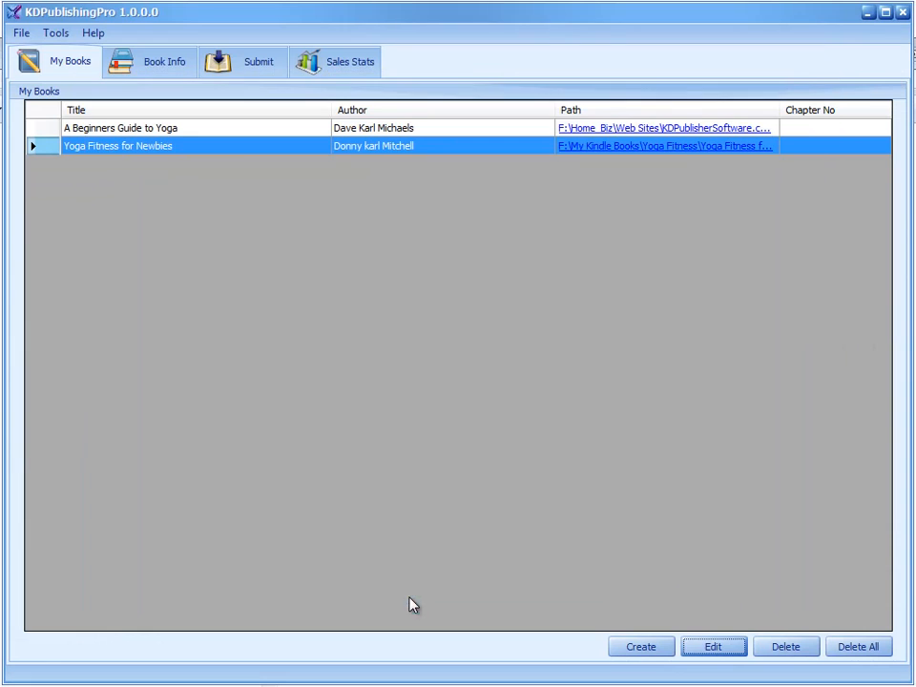
Step: Open Yoga Fitness for Newbies in the document editor, insert two line breaks after the final "Yoga Fitness for the Advanced" link, and save
click(674, 146)
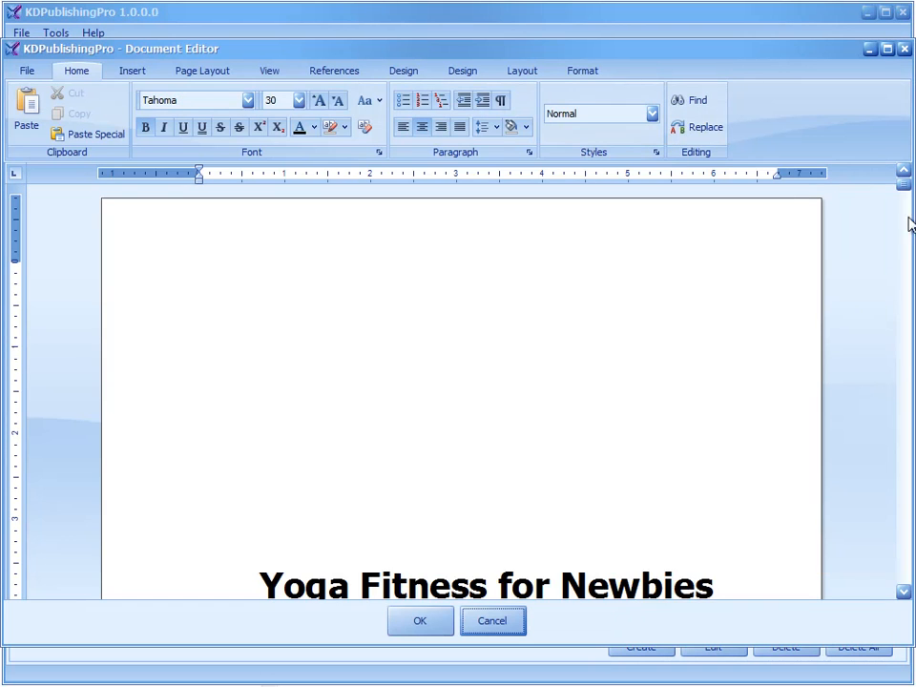
drag(904, 184, 902, 578)
click(668, 311)
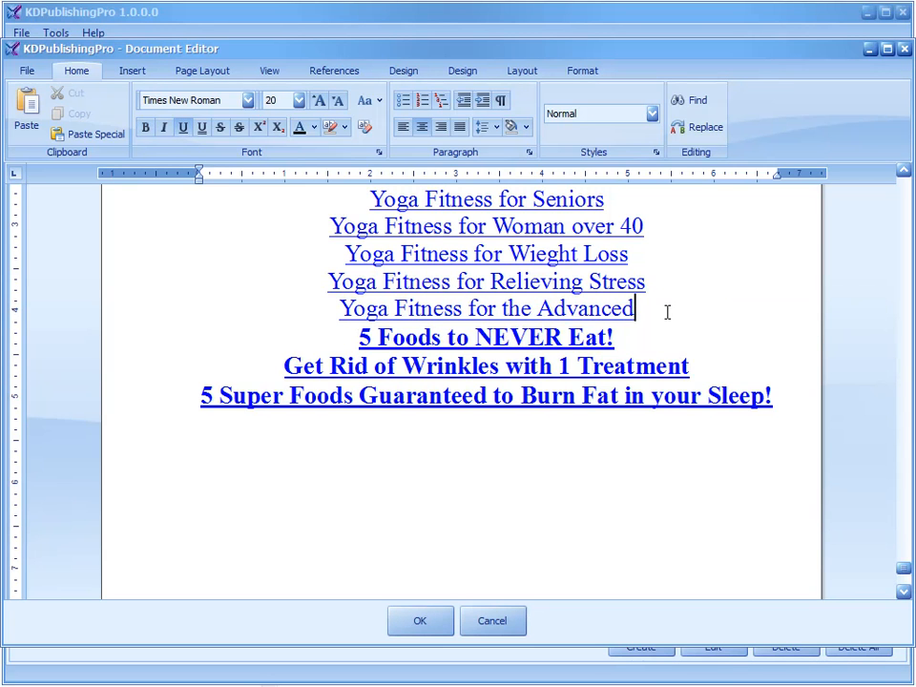
key(Return)
key(Return)
click(420, 622)
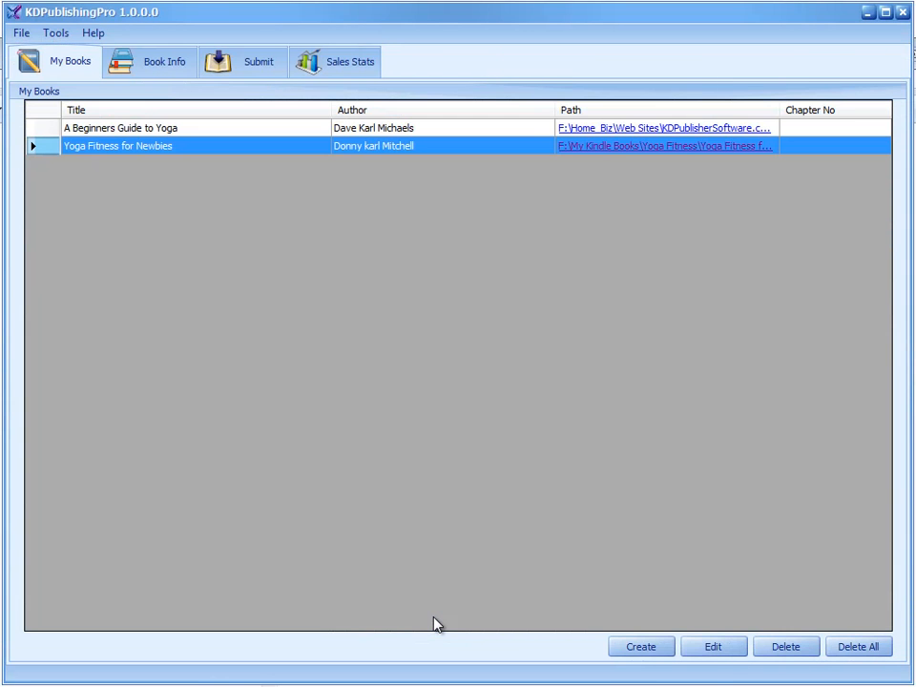
Step: Reopen Yoga Fitness for Newbies in the document editor and add two more blank lines above the closing "5 Foods to NEVER Eat!" link
click(620, 148)
drag(903, 188, 905, 580)
click(513, 256)
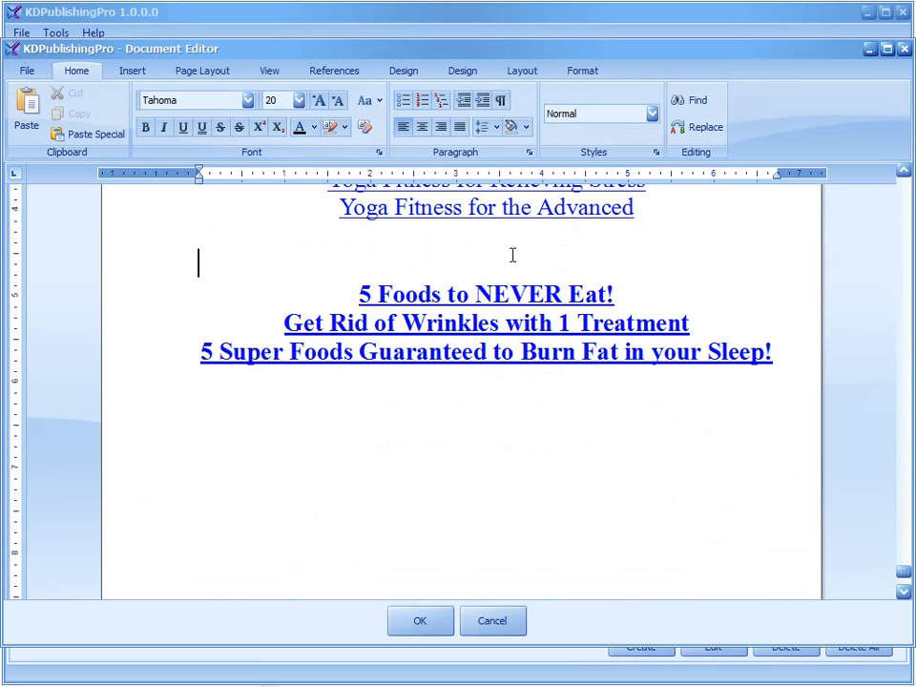
key(Return)
key(Return)
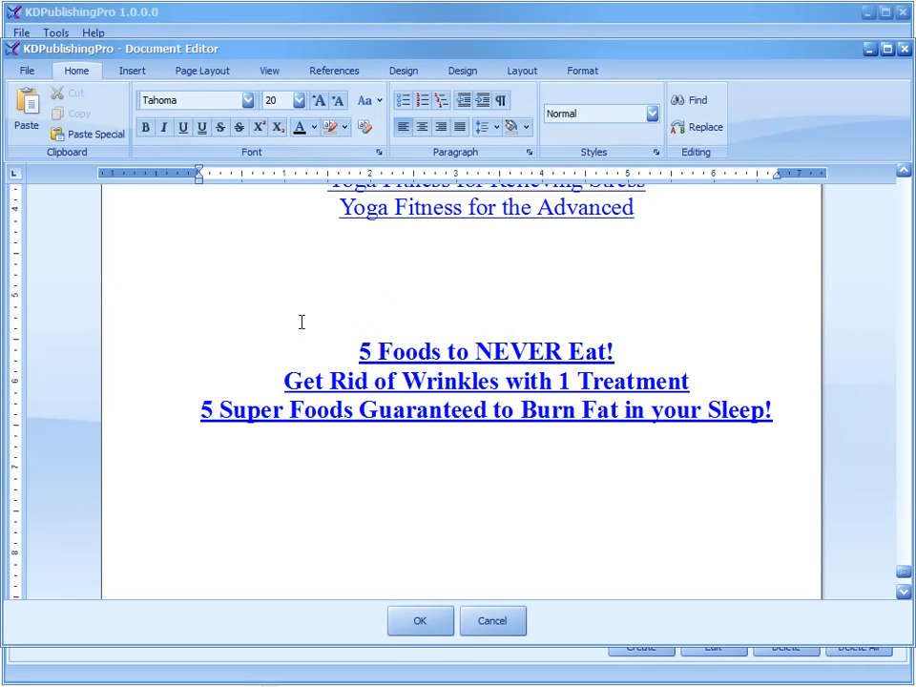
Step: Add a centred line reading "Highly Recommended" directly above the "5 Foods to NEVER Eat!" link
right_click(302, 323)
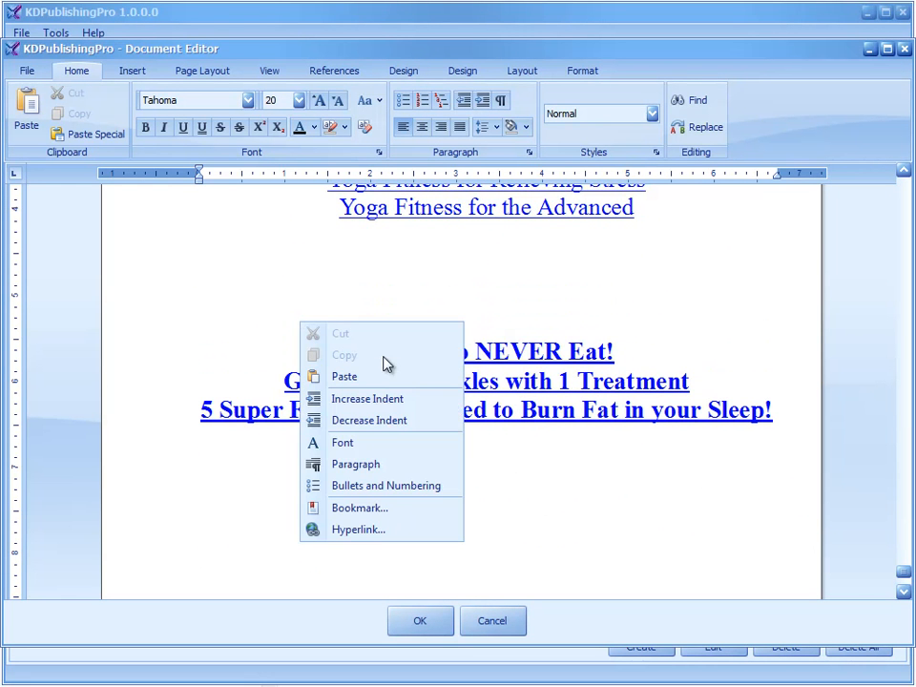
click(589, 316)
click(422, 127)
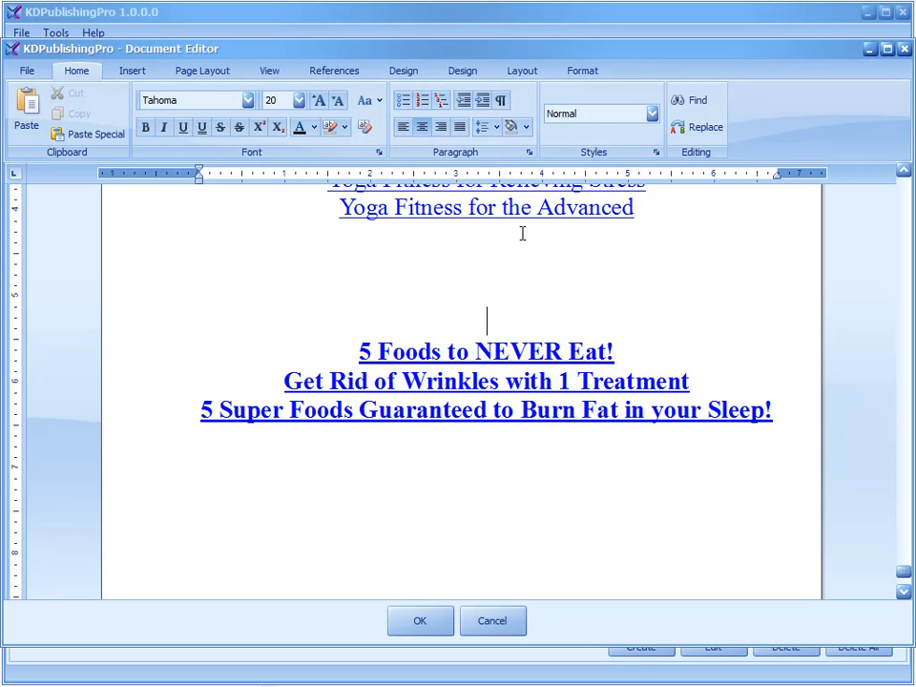
text(Highly Recomm)
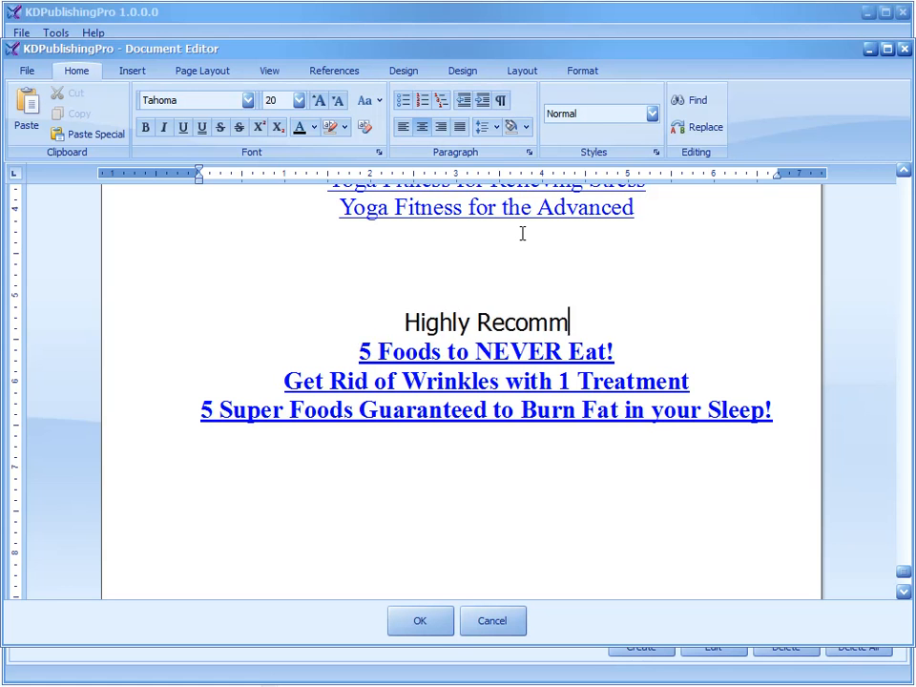
text(ended)
Step: Set the font of the "Highly Recommended" line to Sunday Monday
key(shift+Home)
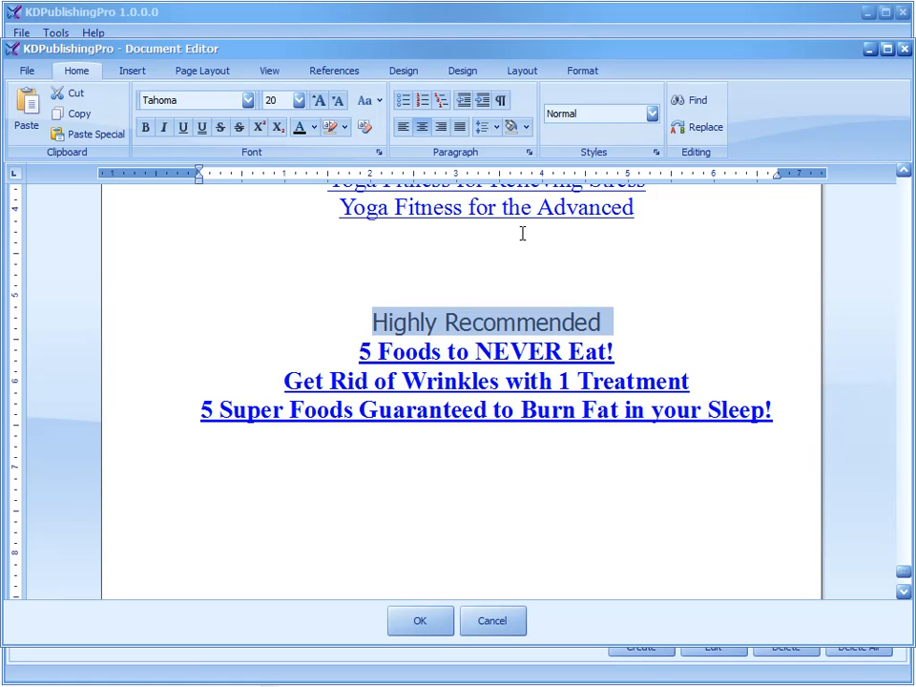
click(247, 100)
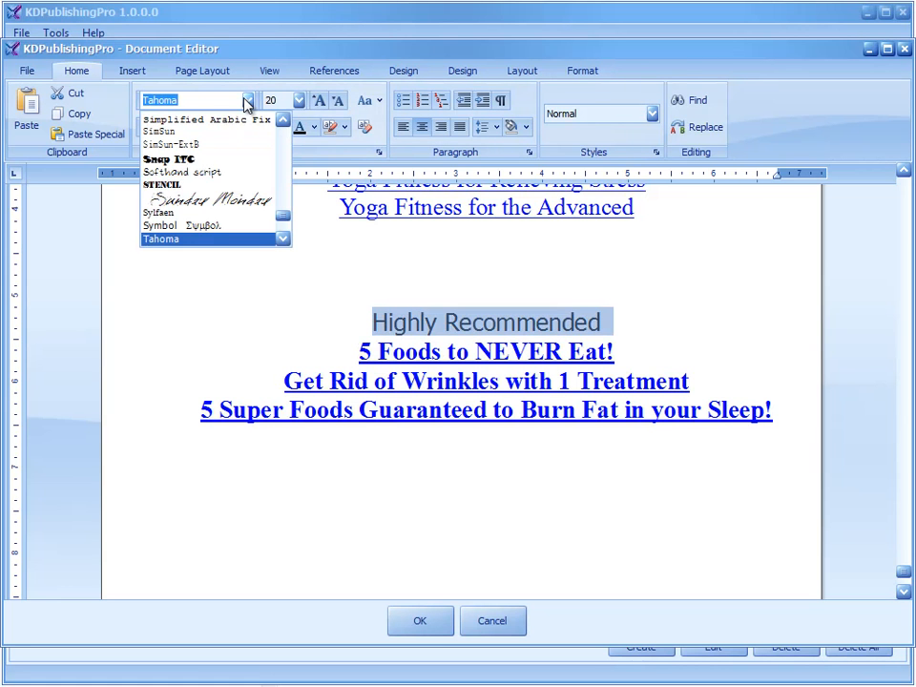
click(267, 199)
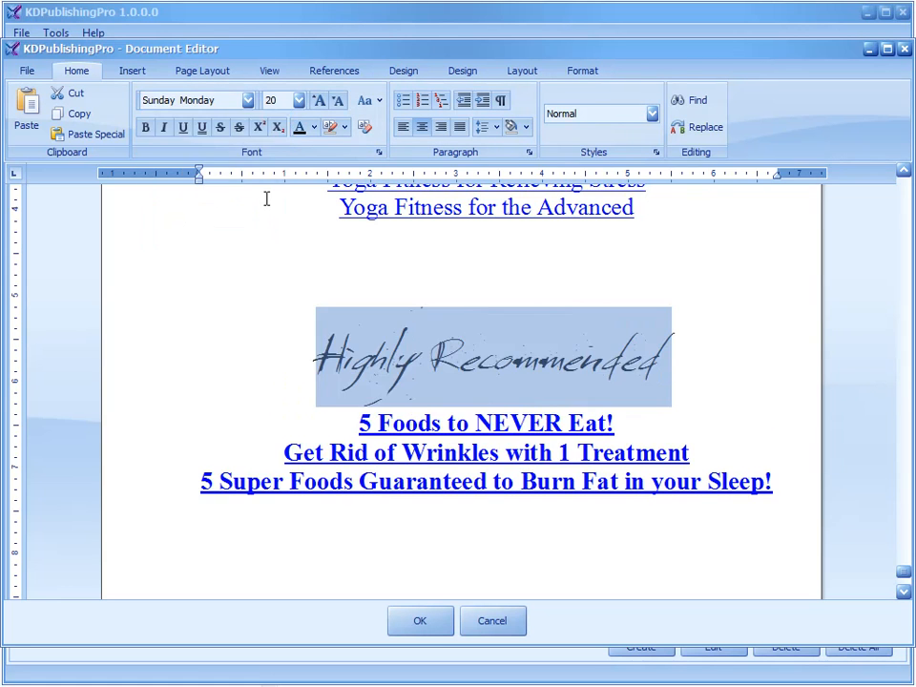
Step: Change the font of the "Highly Recommended" line to Arial Black and save the document
click(817, 405)
drag(706, 352, 313, 353)
click(247, 101)
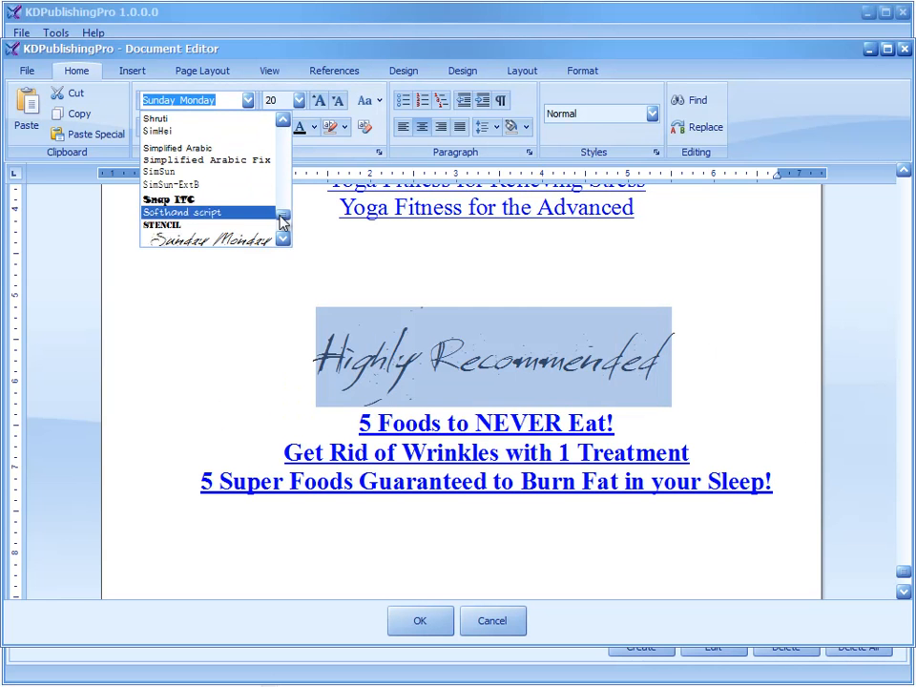
drag(282, 221, 284, 141)
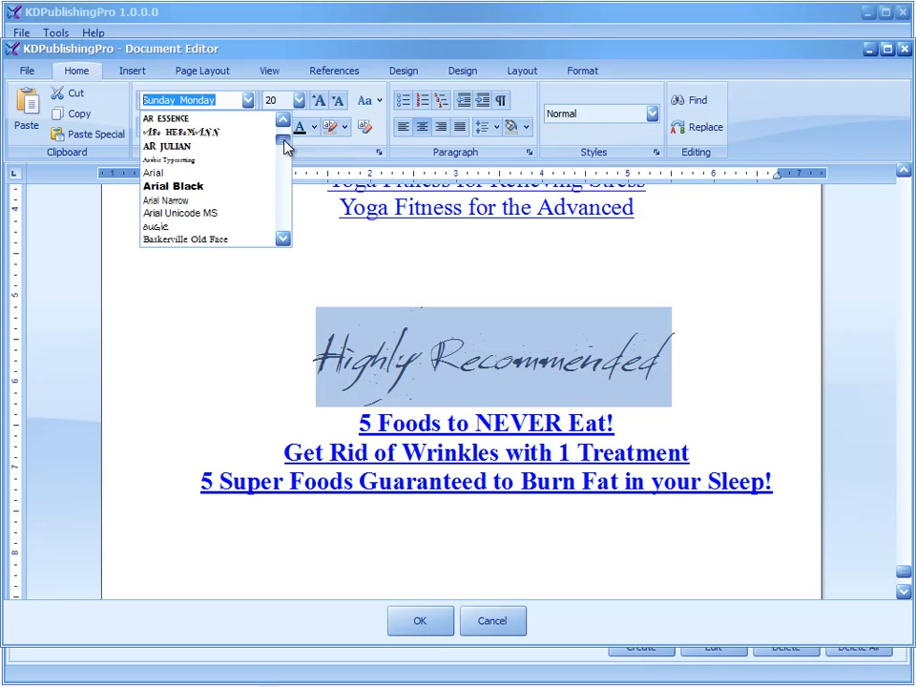
click(240, 188)
click(644, 525)
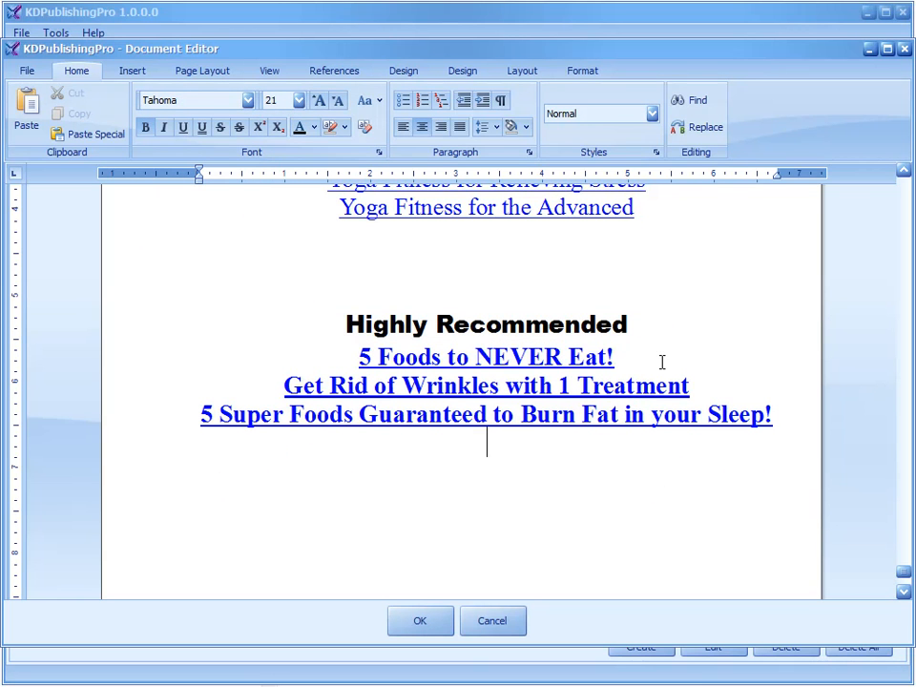
click(425, 627)
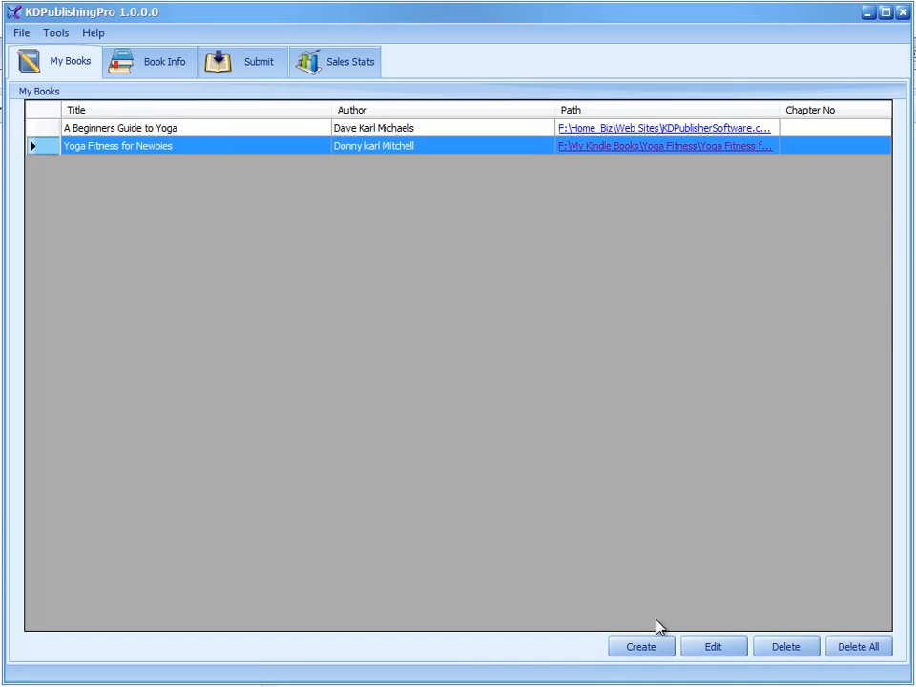
Step: Open Yoga Fitness for Newbies for editing and preview the "Getting Started with Yoga" and "Yoga Explained and What it is" chapters
click(640, 649)
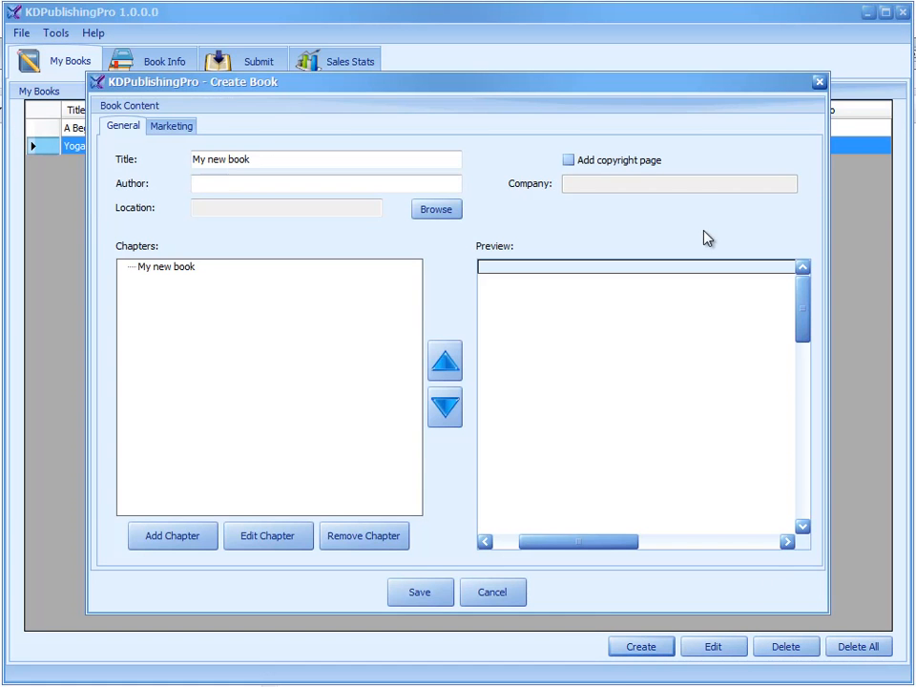
click(495, 593)
click(716, 647)
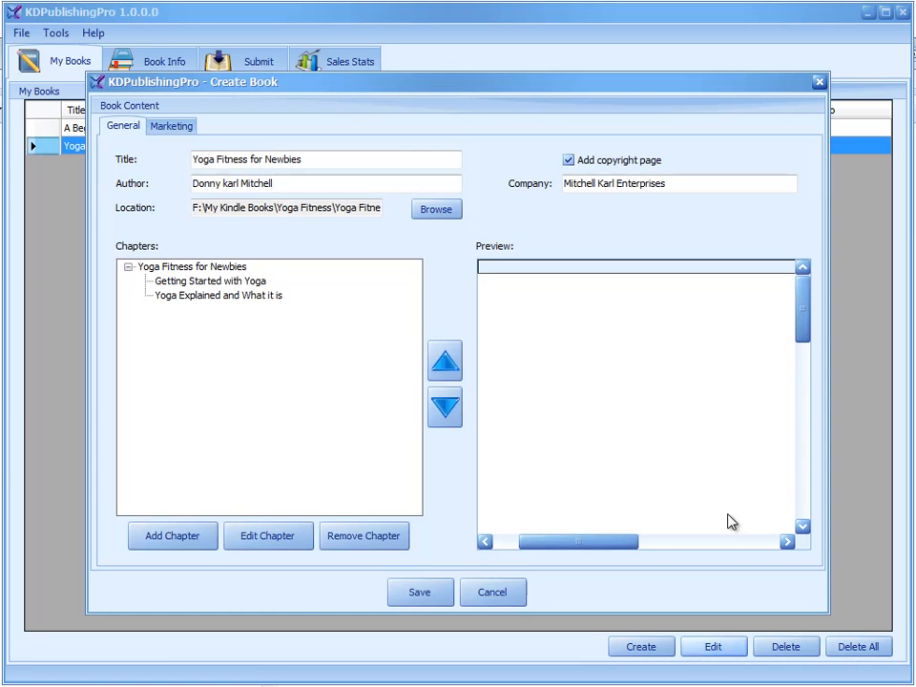
click(253, 283)
click(679, 542)
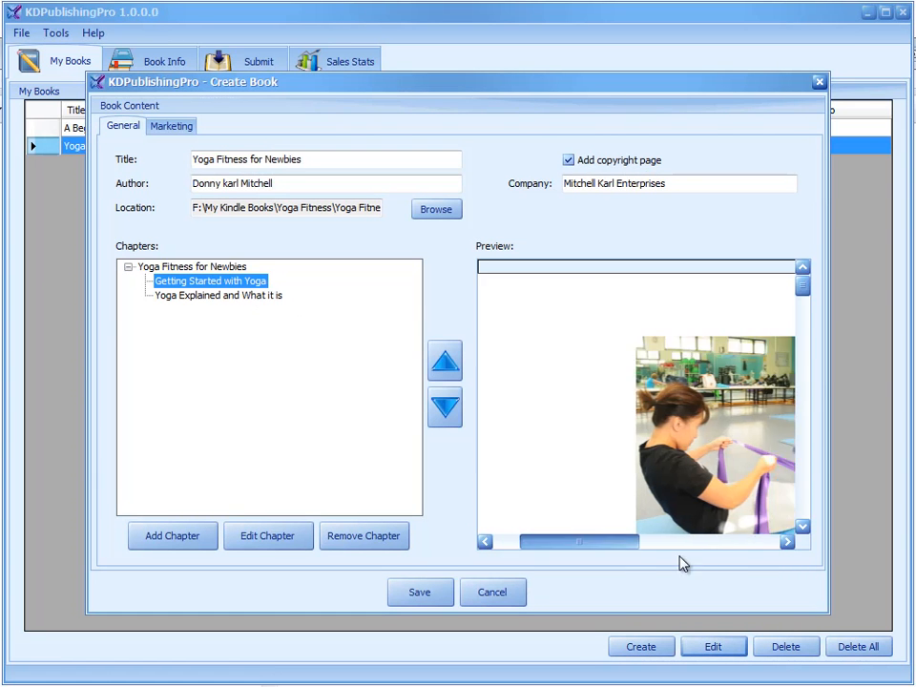
click(250, 303)
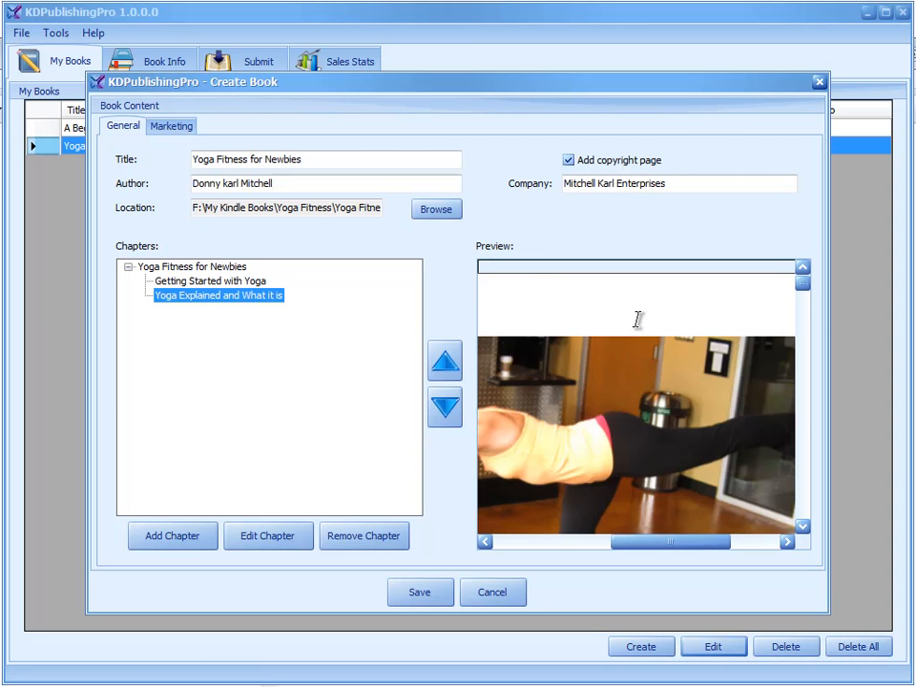
mouse_move(803, 284)
mouse_down()
mouse_move(799, 456)
mouse_move(802, 301)
mouse_up()
Step: Try to reorder the book's chapters by moving a chapter up and back down
click(214, 282)
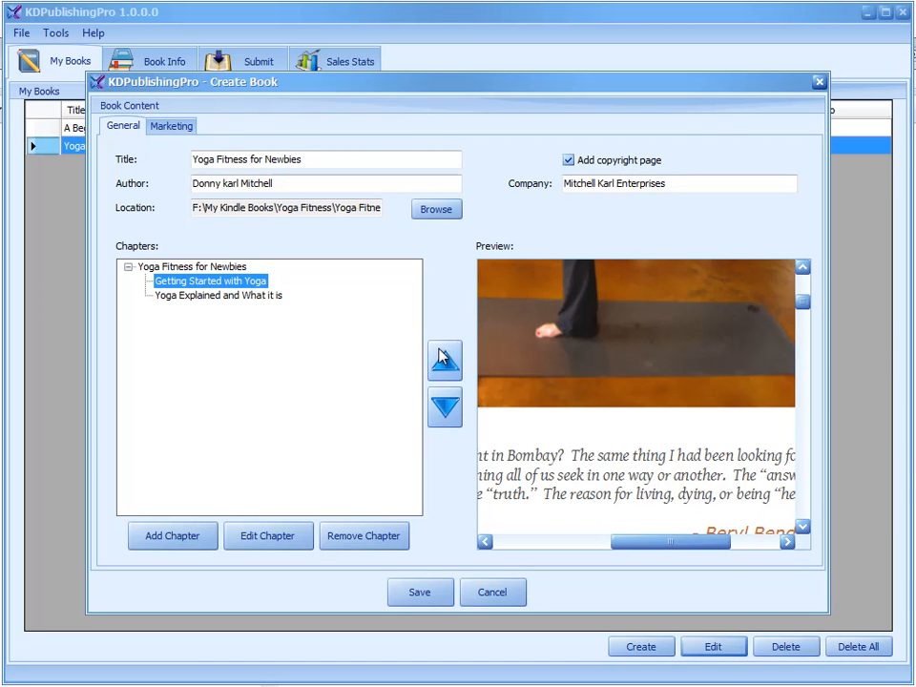
click(273, 297)
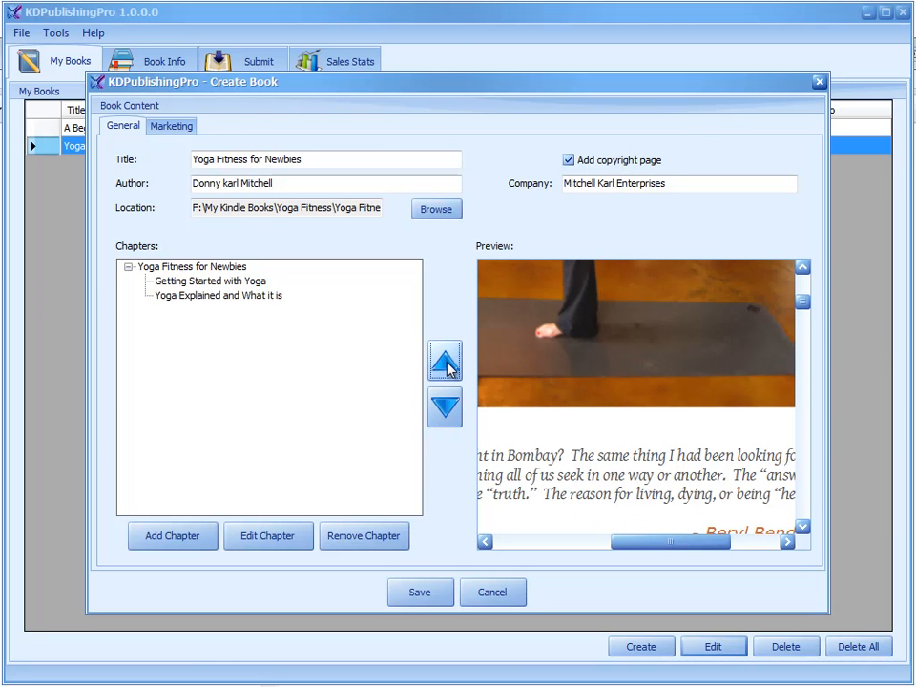
click(438, 372)
click(445, 406)
Step: Show the book's marketing settings and select the "Yoga Fitness for Woman over 40" book link
click(179, 128)
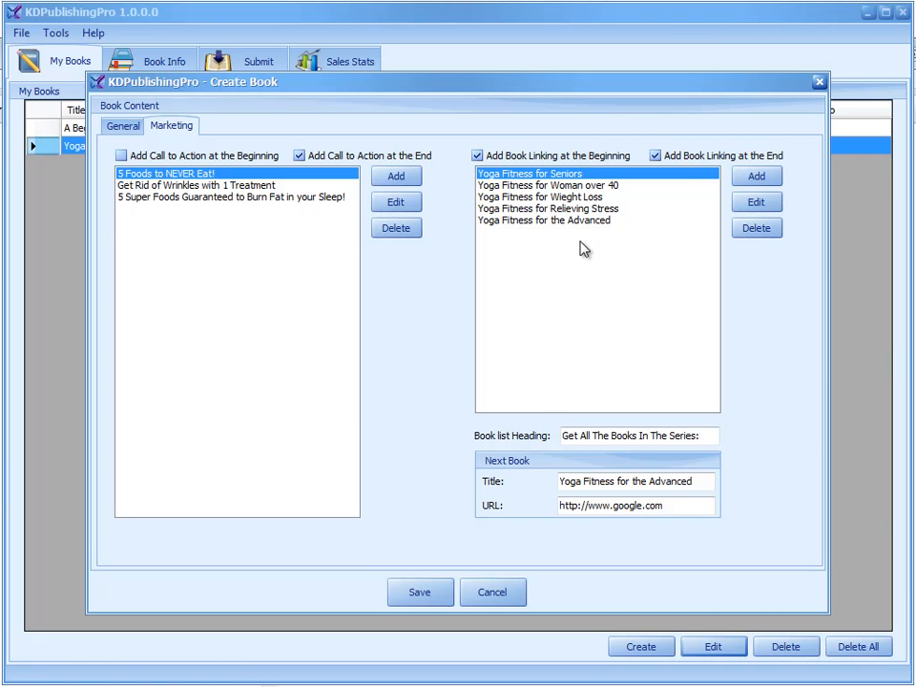
click(563, 186)
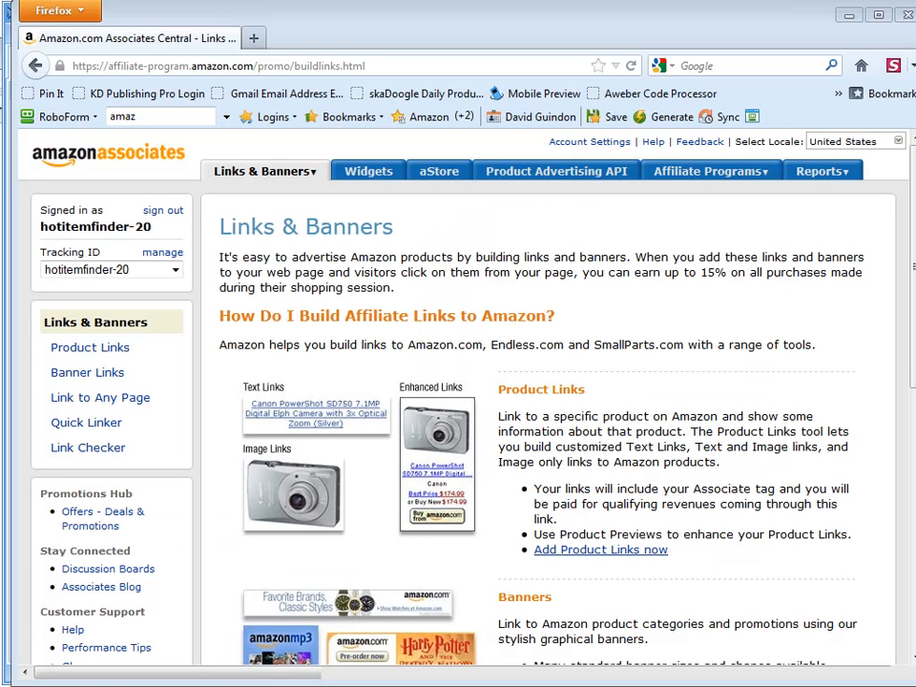
Step: In Amazon Associates in Firefox, open the product link builder and search within Books for "yoga"
click(89, 351)
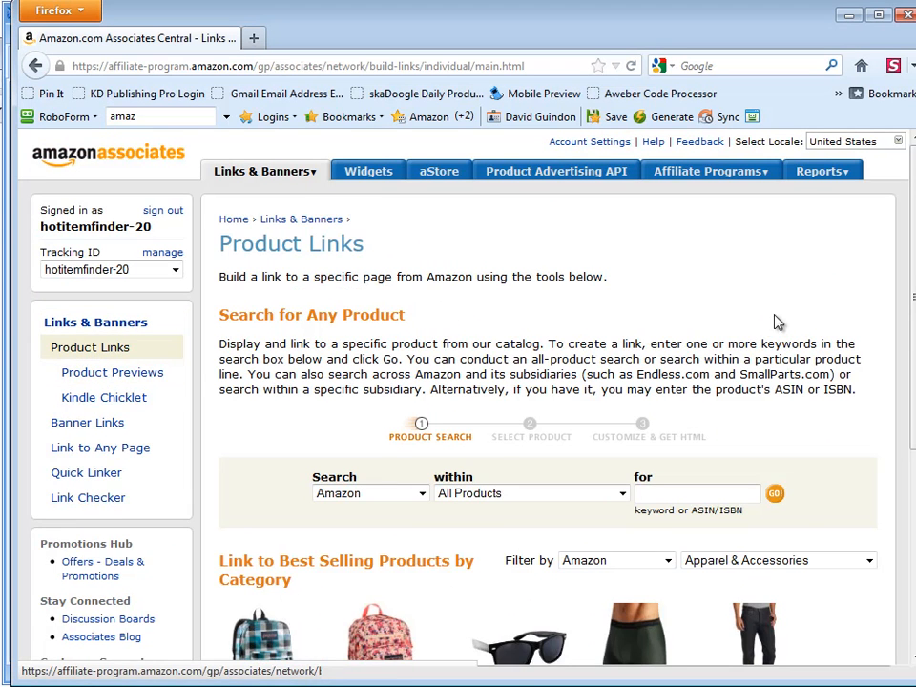
scroll(668, 420, down, 2)
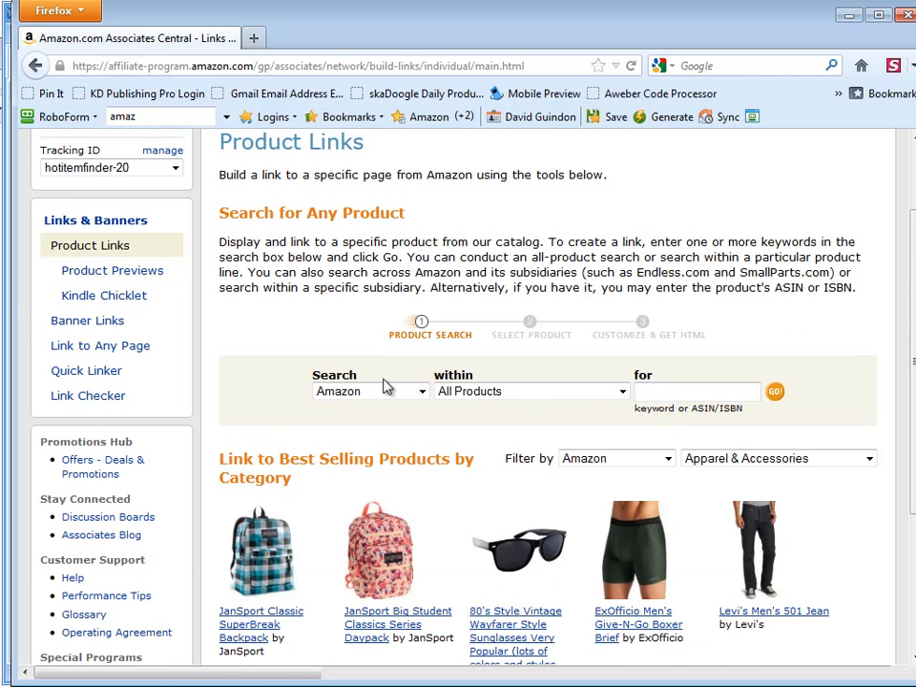
click(548, 397)
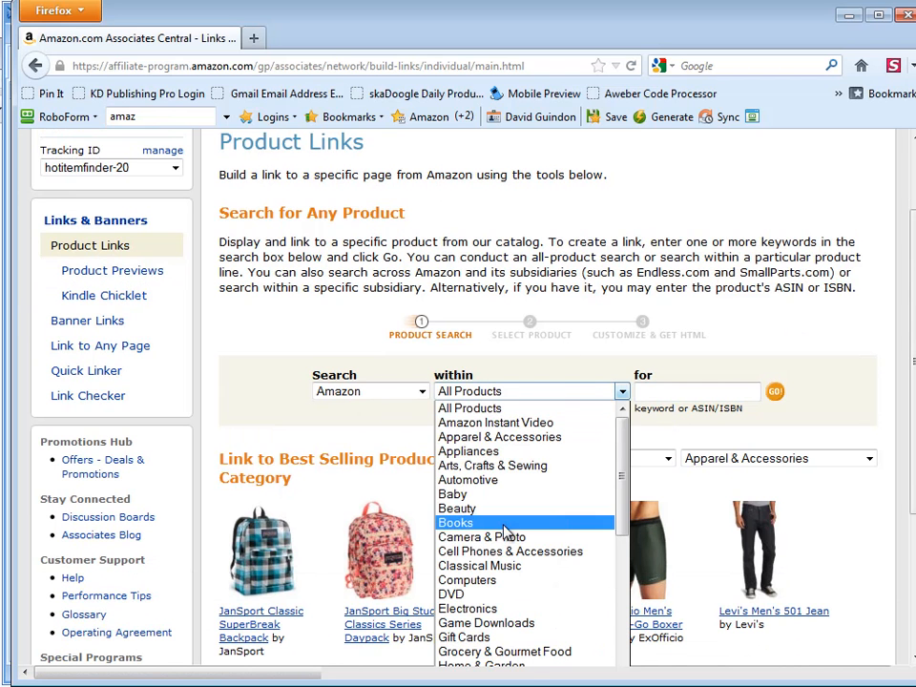
click(455, 523)
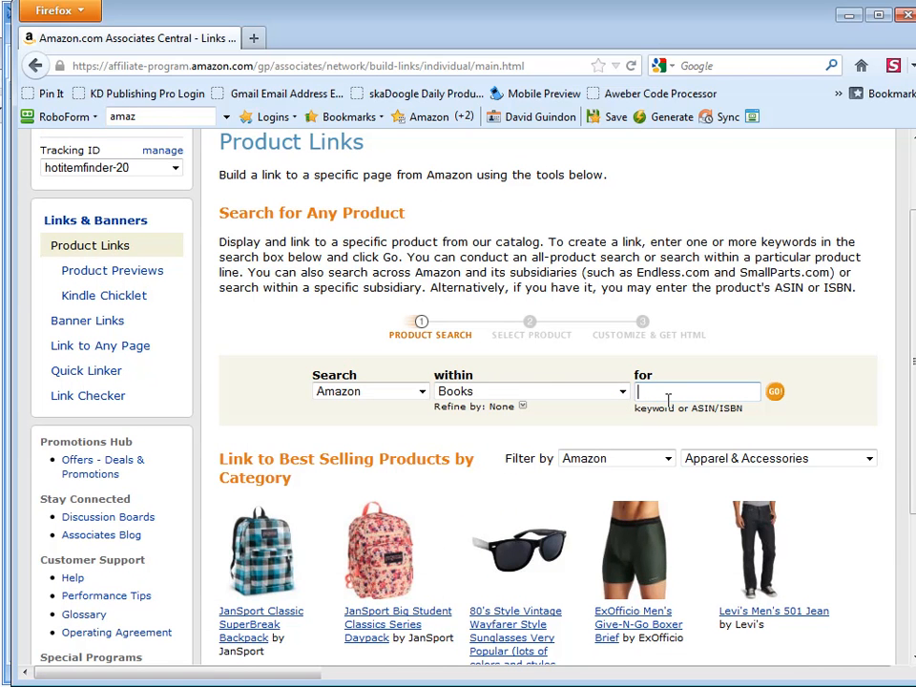
click(668, 399)
text(yoga)
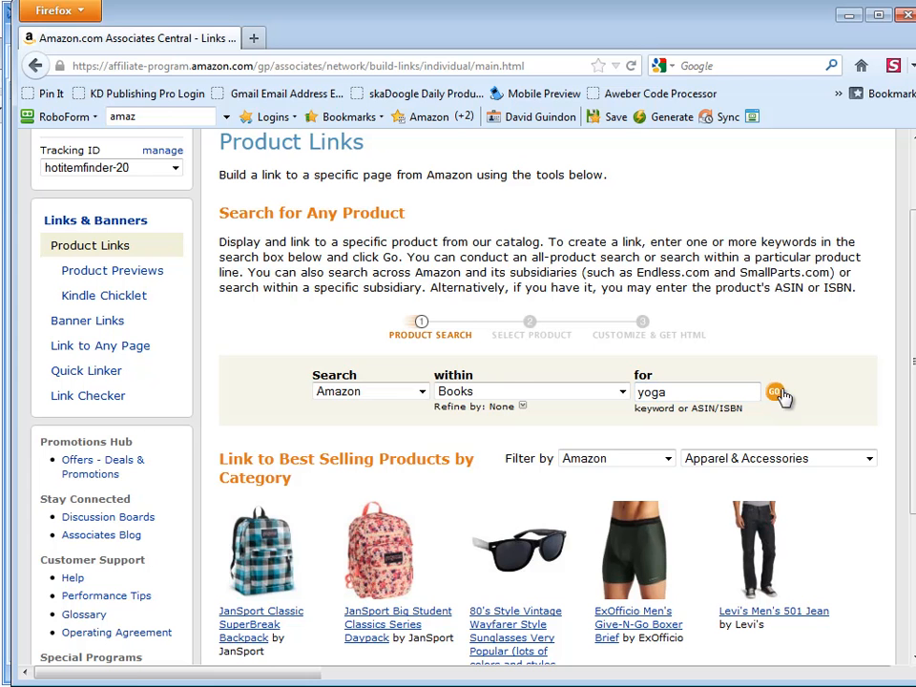
click(773, 392)
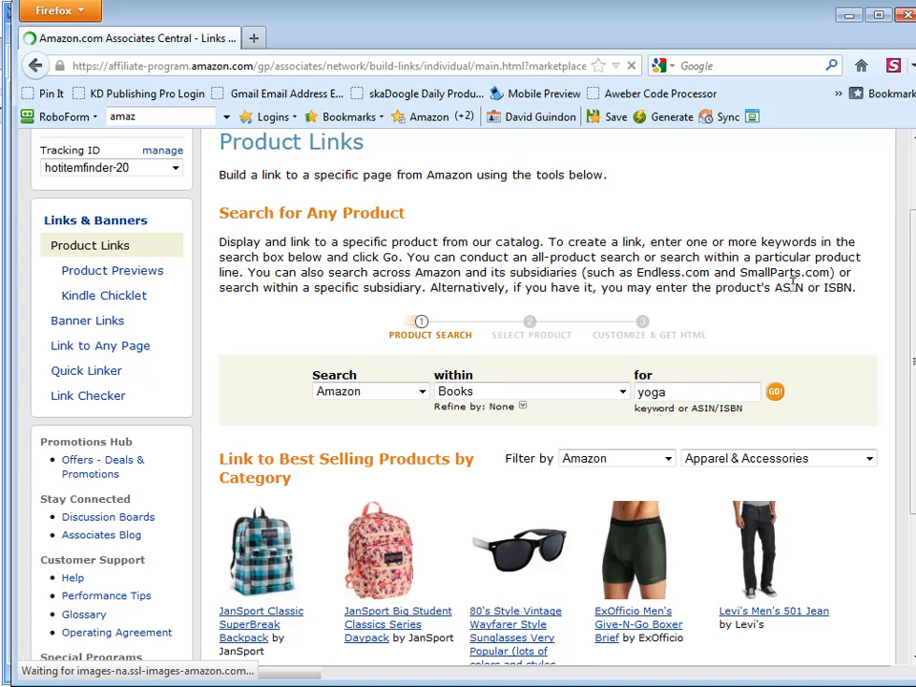
Step: Get the product link for The Yoga Bible and display its text-only HTML code
scroll(817, 344, down, 5)
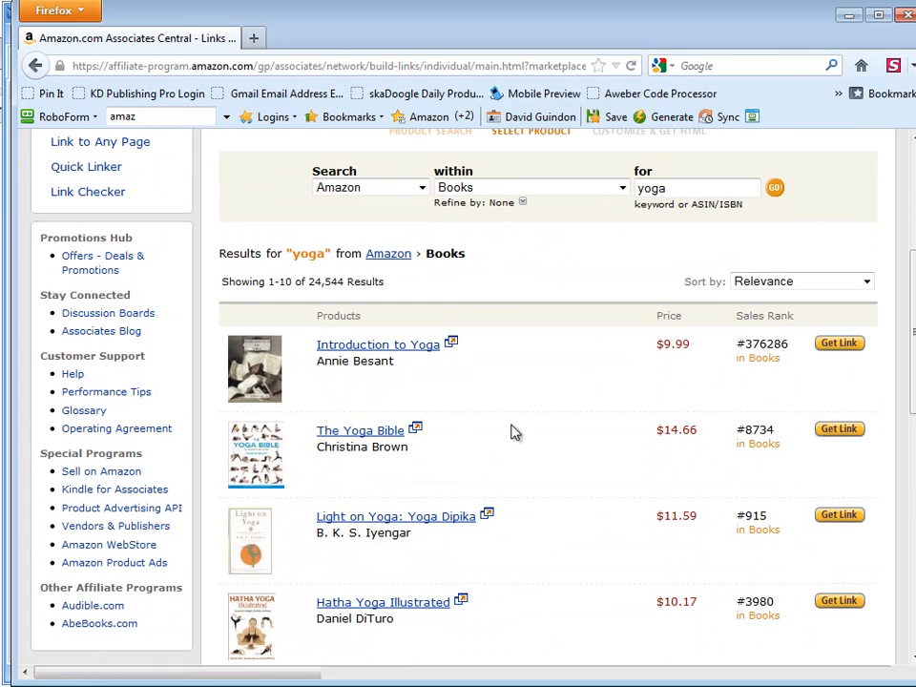
scroll(573, 420, down, 2)
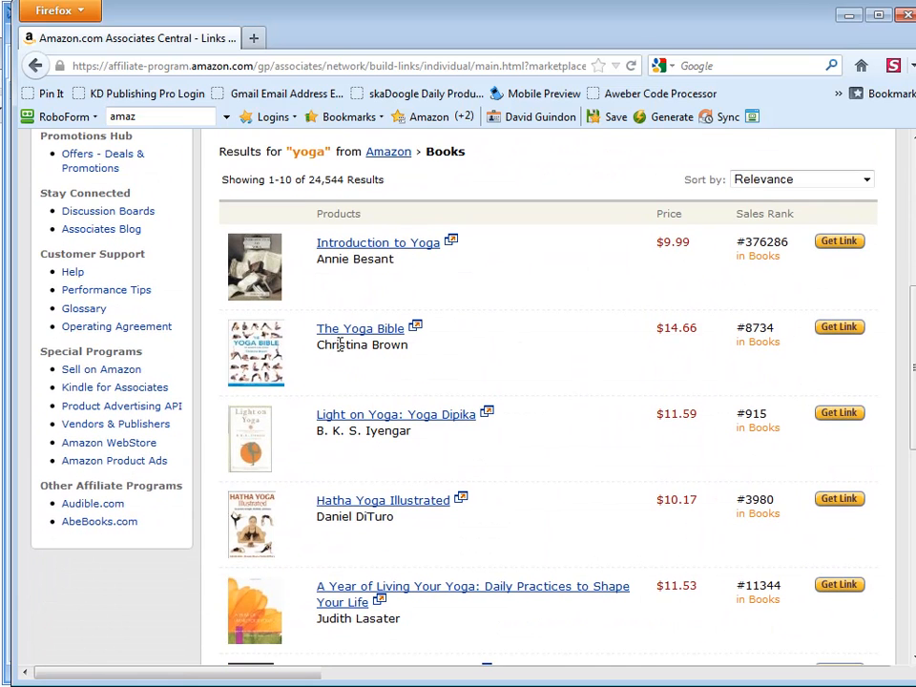
click(840, 329)
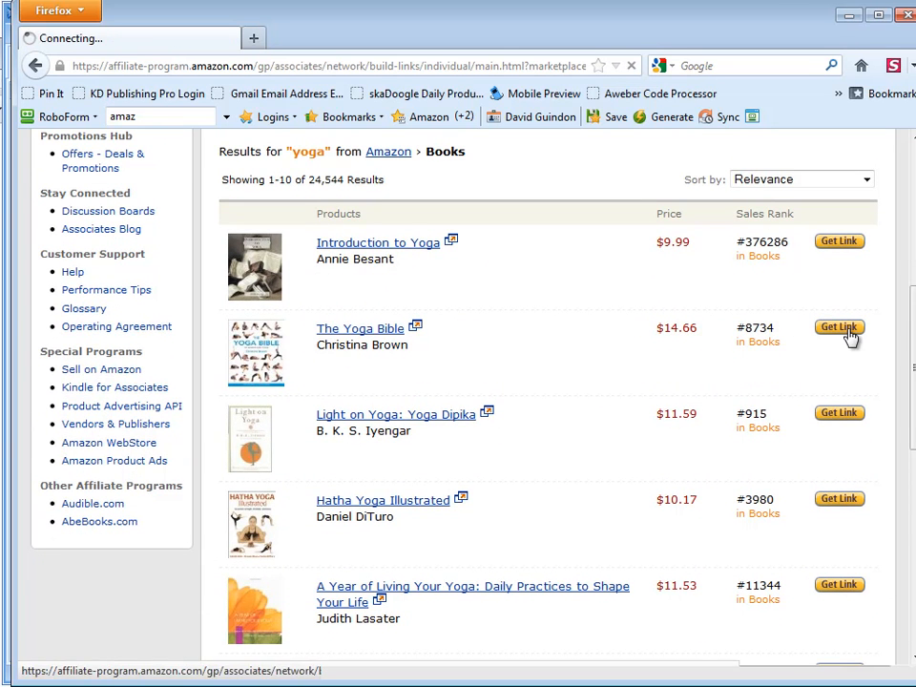
scroll(521, 320, down, 3)
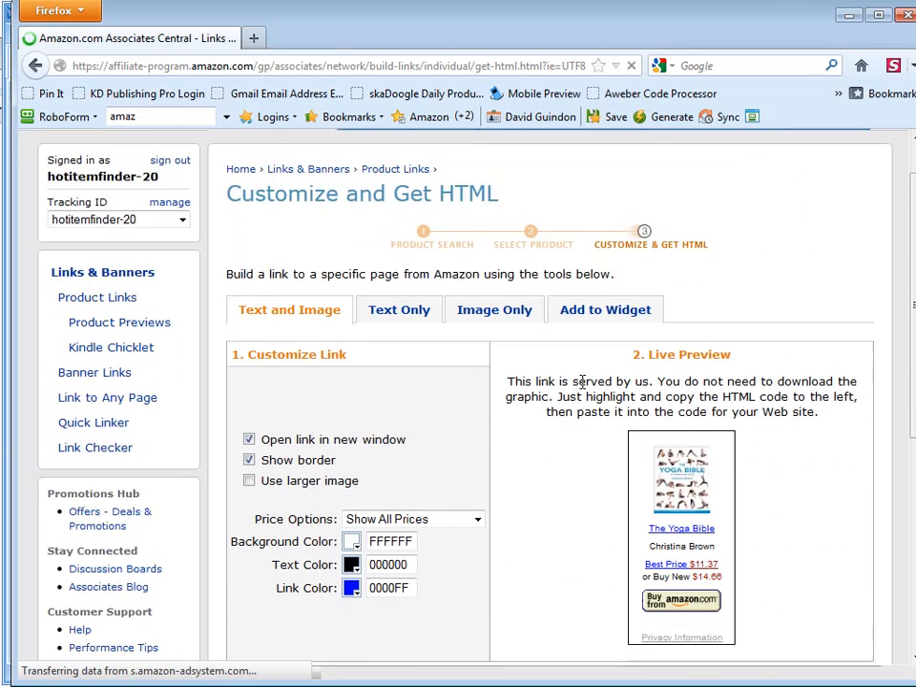
click(416, 271)
scroll(515, 401, down, 2)
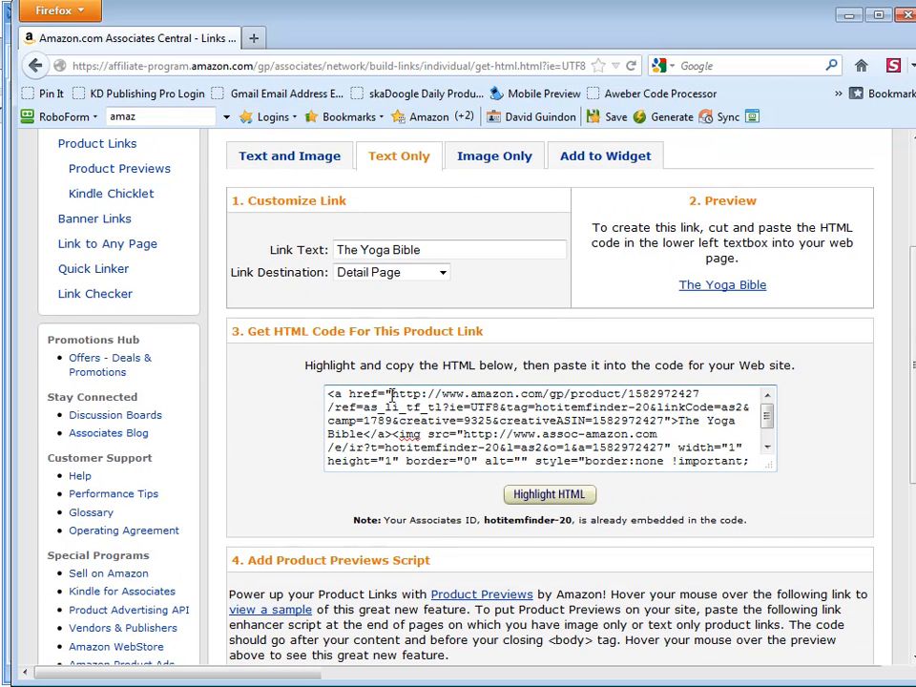
Step: Copy only the URL inside the href quotes of the link's HTML code and return to KDPublishingPro
drag(392, 394, 665, 420)
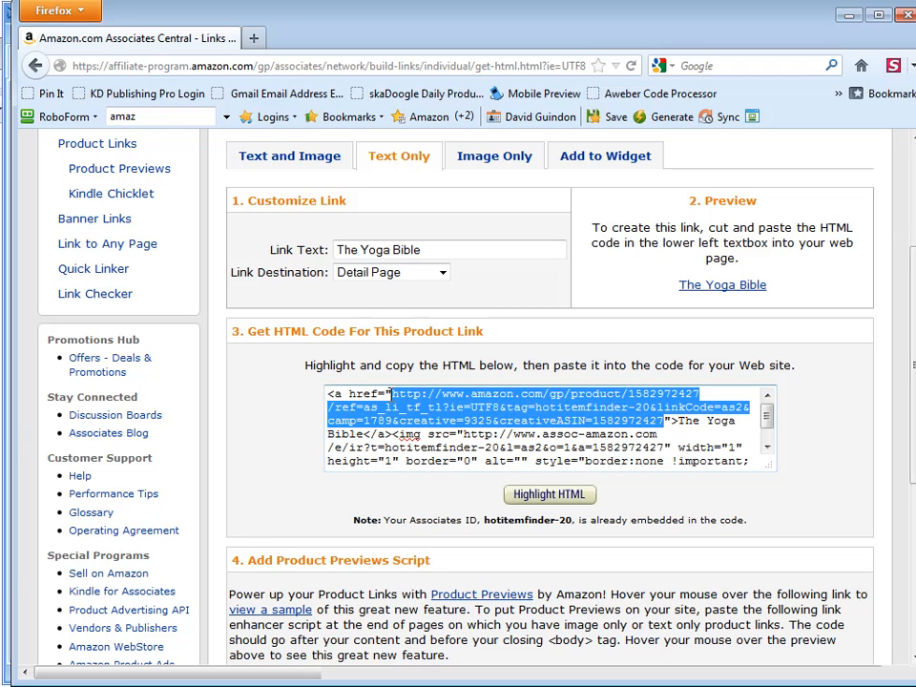
right_click(552, 404)
click(597, 458)
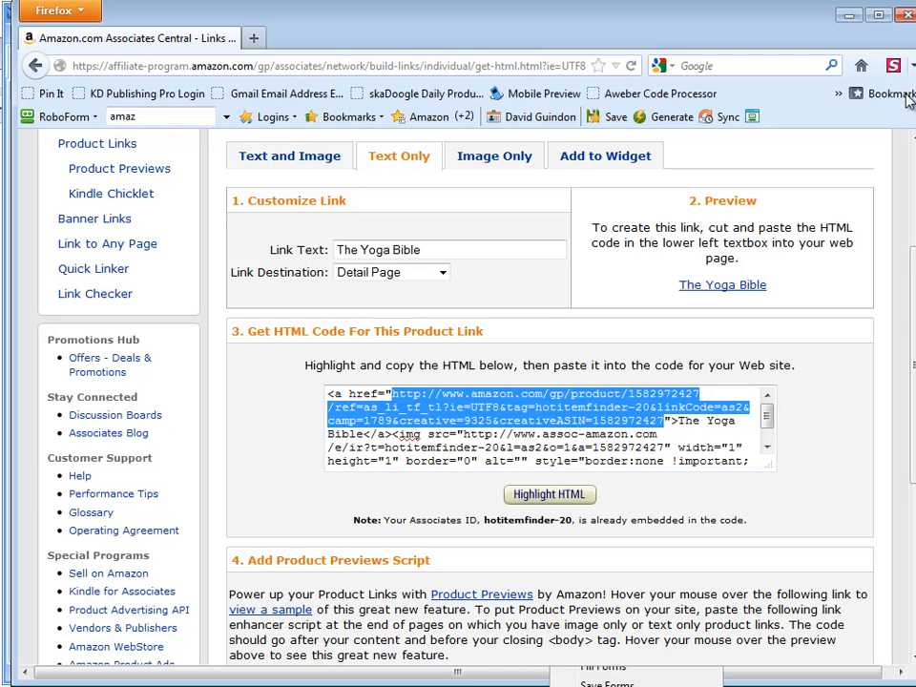
click(845, 17)
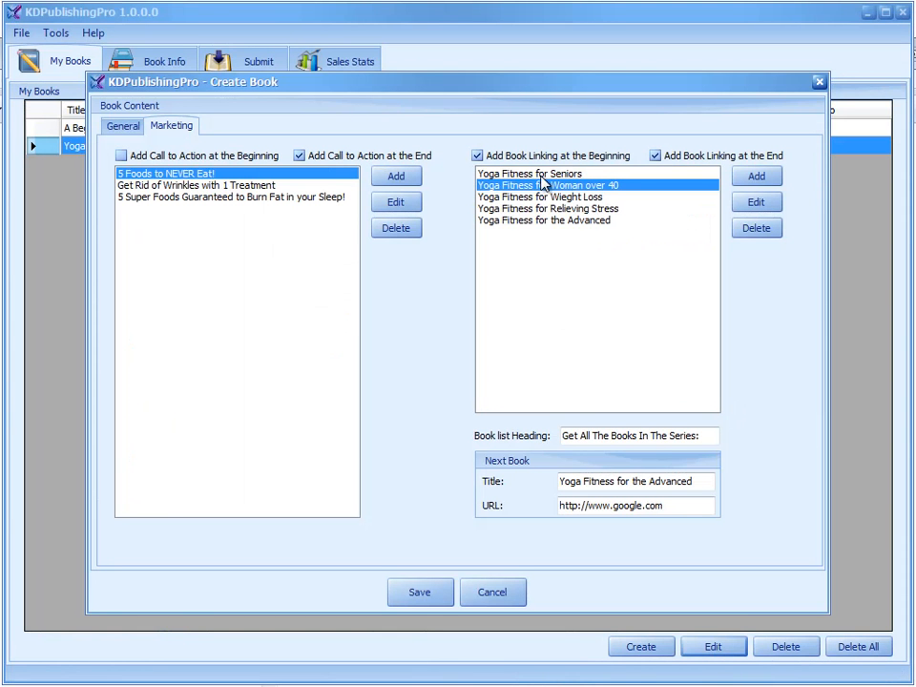
Step: Add a call-to-action link named "The Yoga Bible" with the copied affiliate URL, and save the book
click(396, 178)
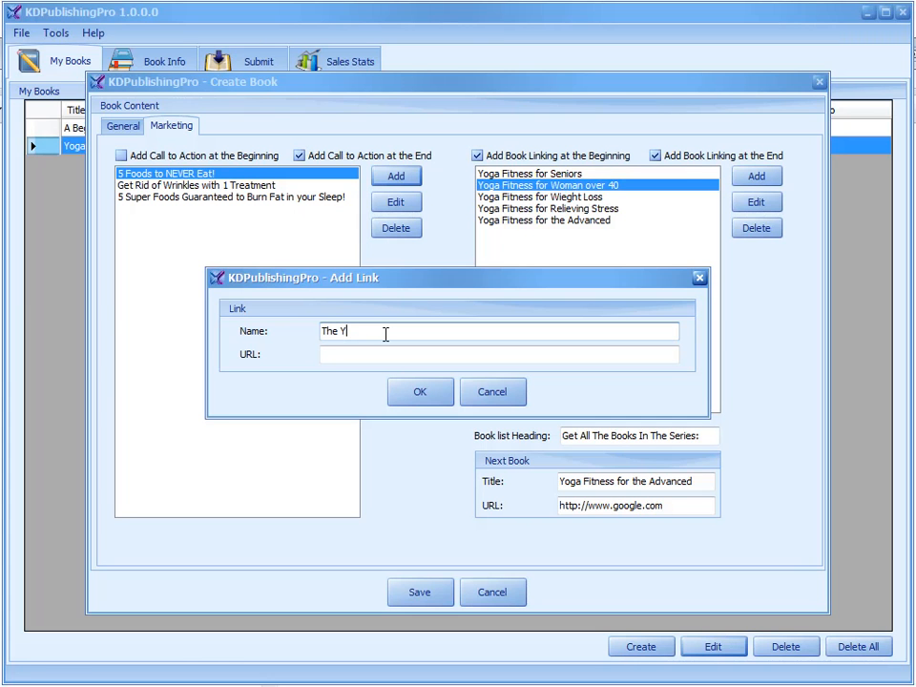
text(The Yoga Bible)
click(400, 355)
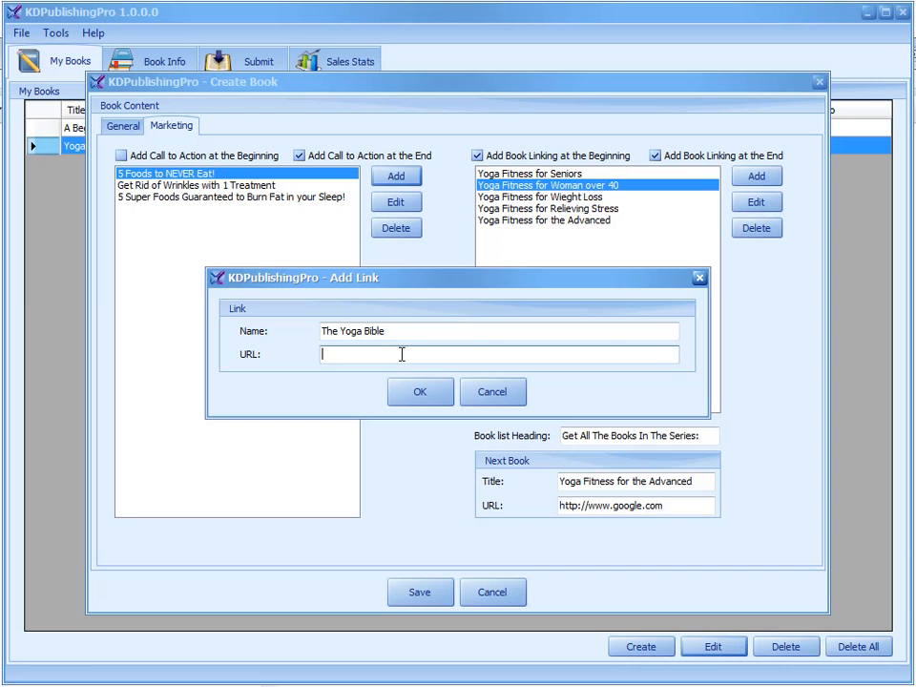
key(ctrl+v)
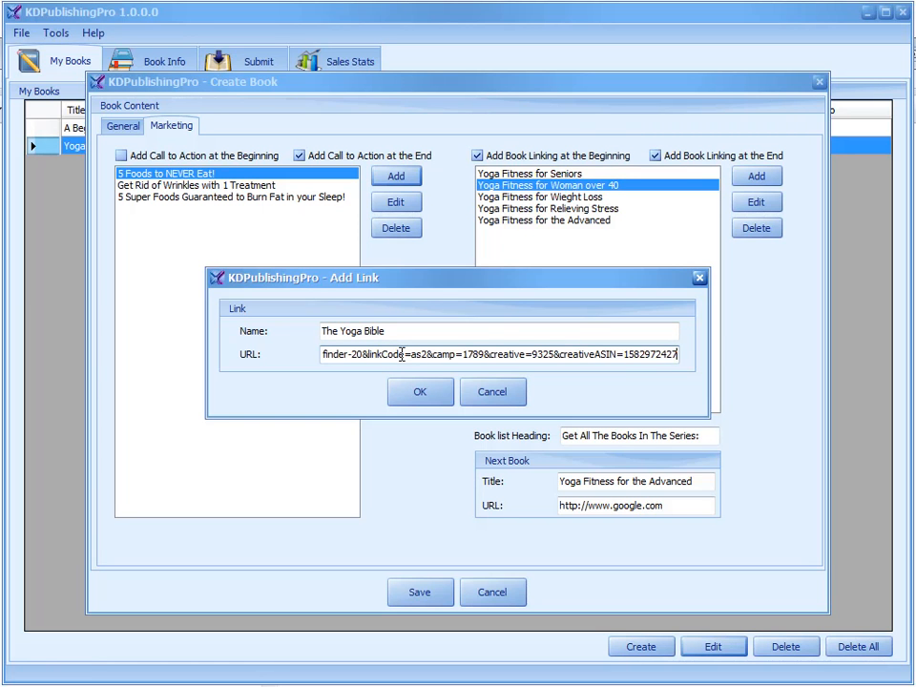
key(ctrl+z)
right_click(401, 354)
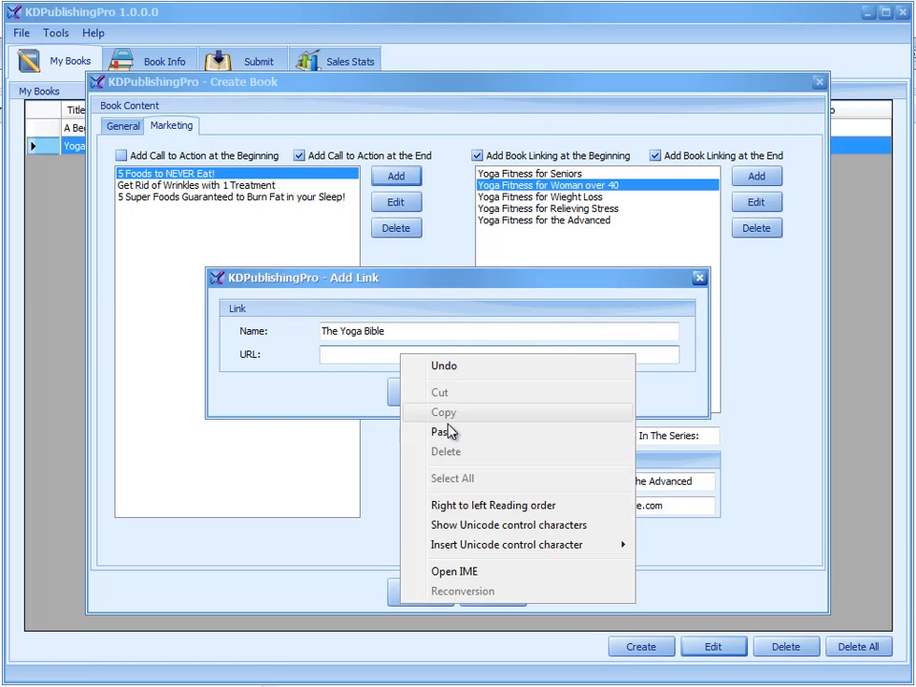
click(447, 431)
click(420, 393)
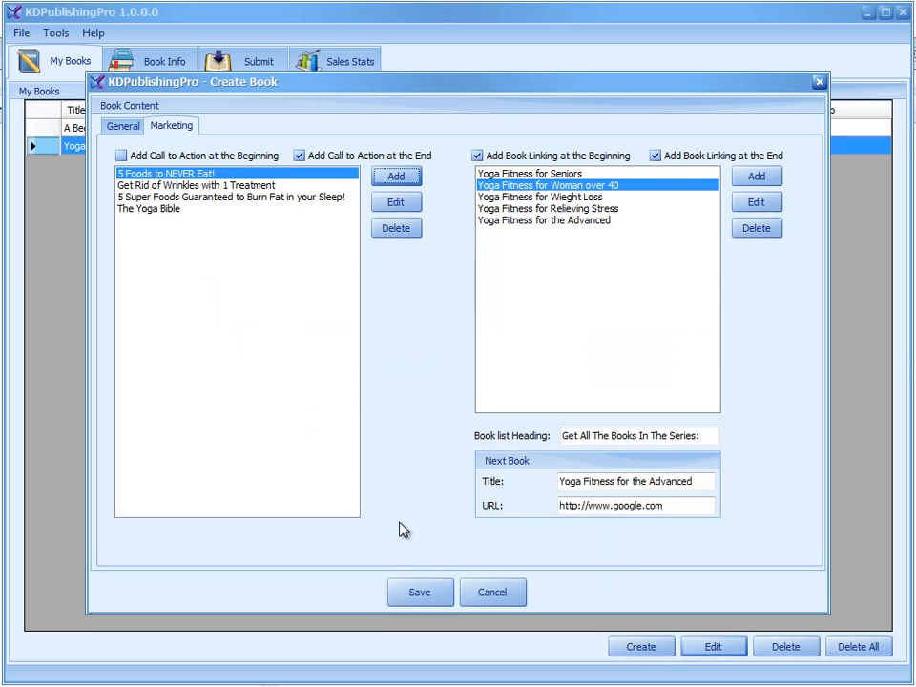
click(142, 209)
click(127, 174)
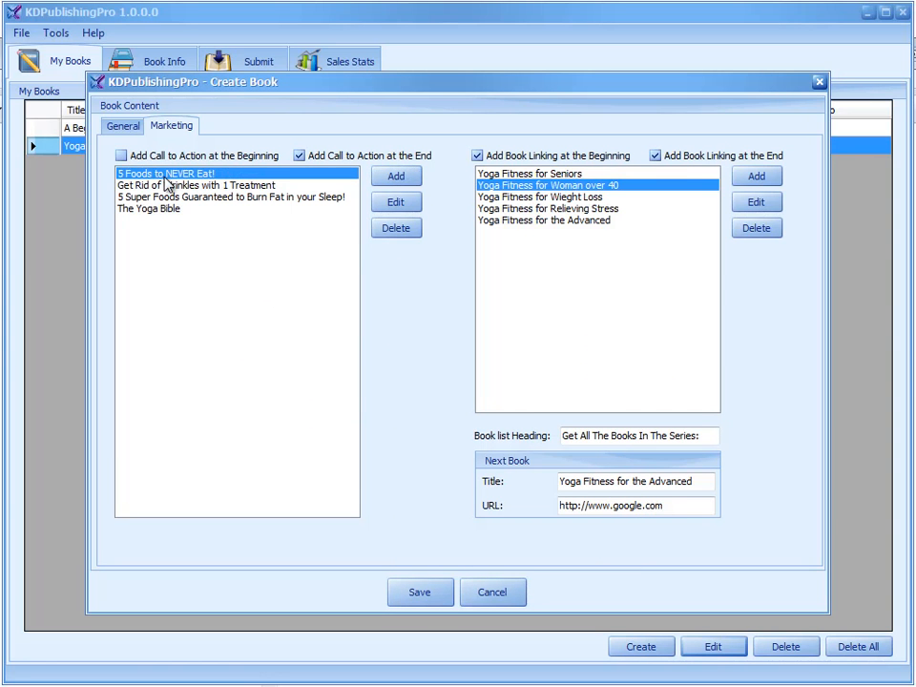
click(418, 593)
Step: Open Yoga Fitness for Newbies in the document editor and test the closing "The Yoga Bible" link in the browser
click(617, 146)
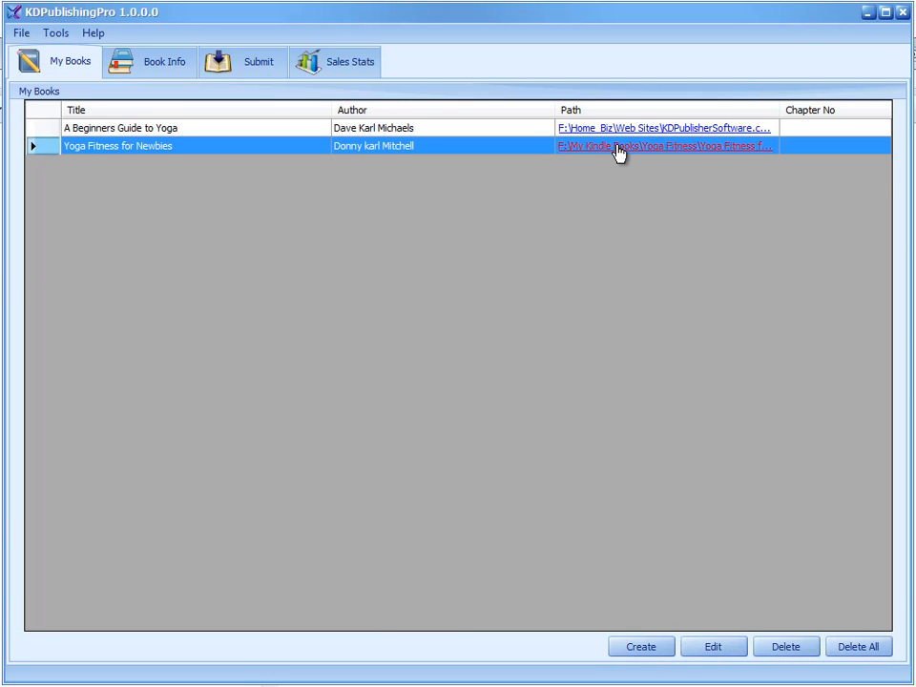
drag(903, 183, 902, 571)
click(485, 315)
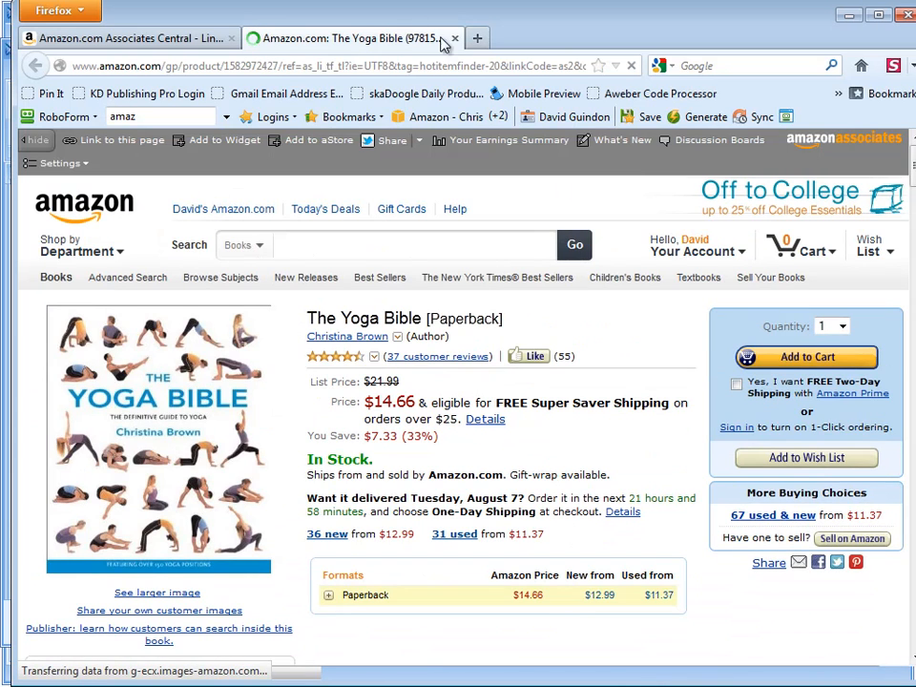
click(848, 14)
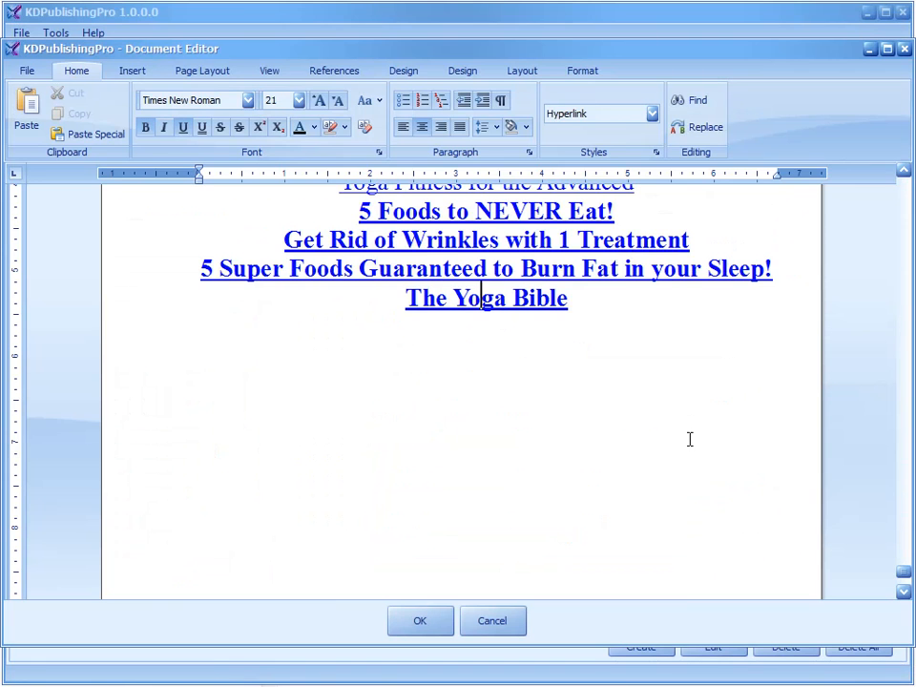
Step: Review the closing links and preceding pages of Yoga Fitness for Newbies, and close the document editor accepting the document
click(689, 437)
scroll(684, 486, up, 1)
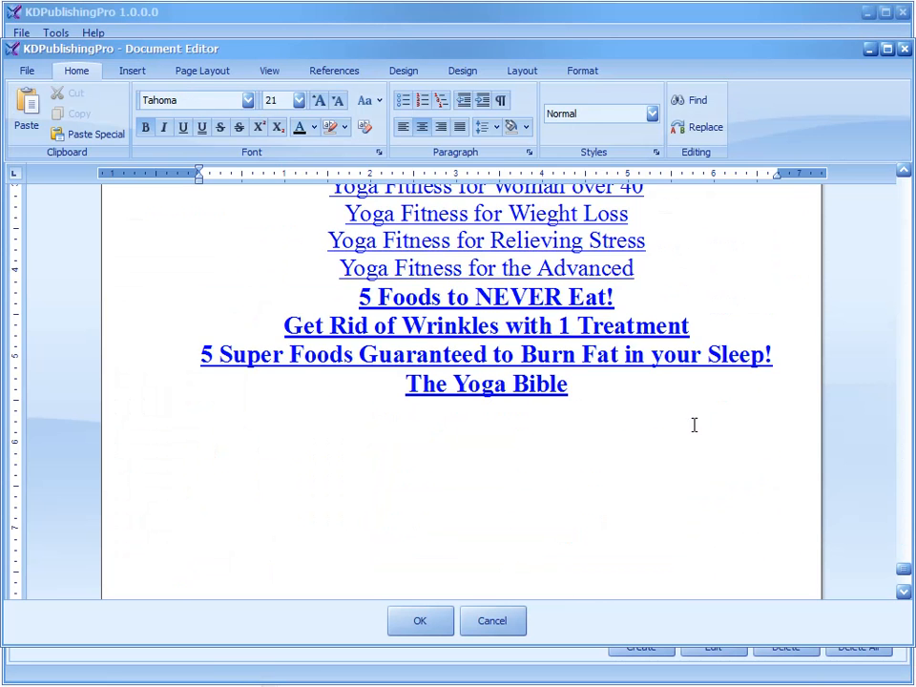
scroll(697, 427, up, 10)
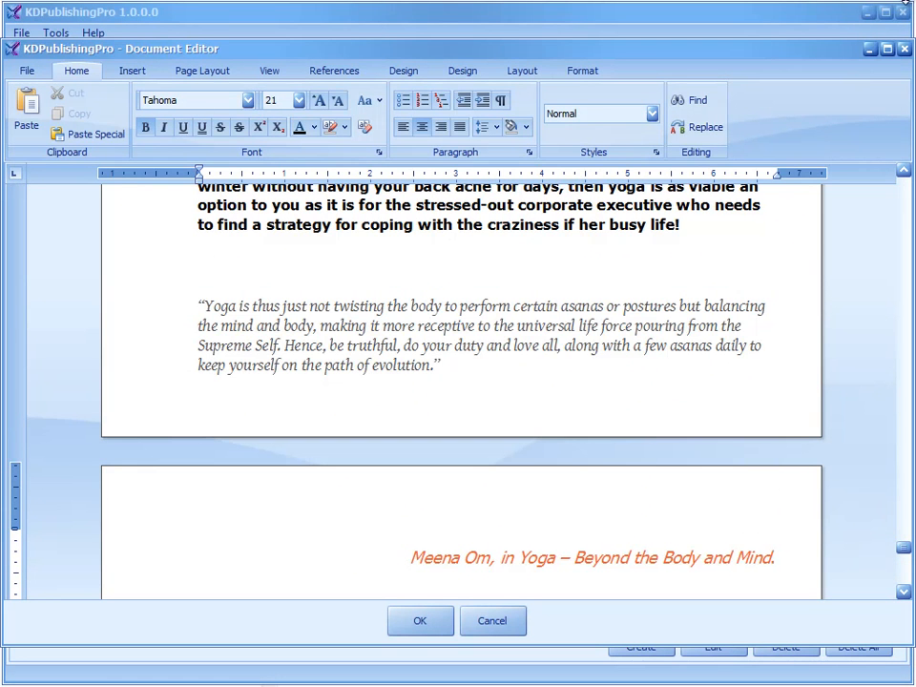
click(420, 621)
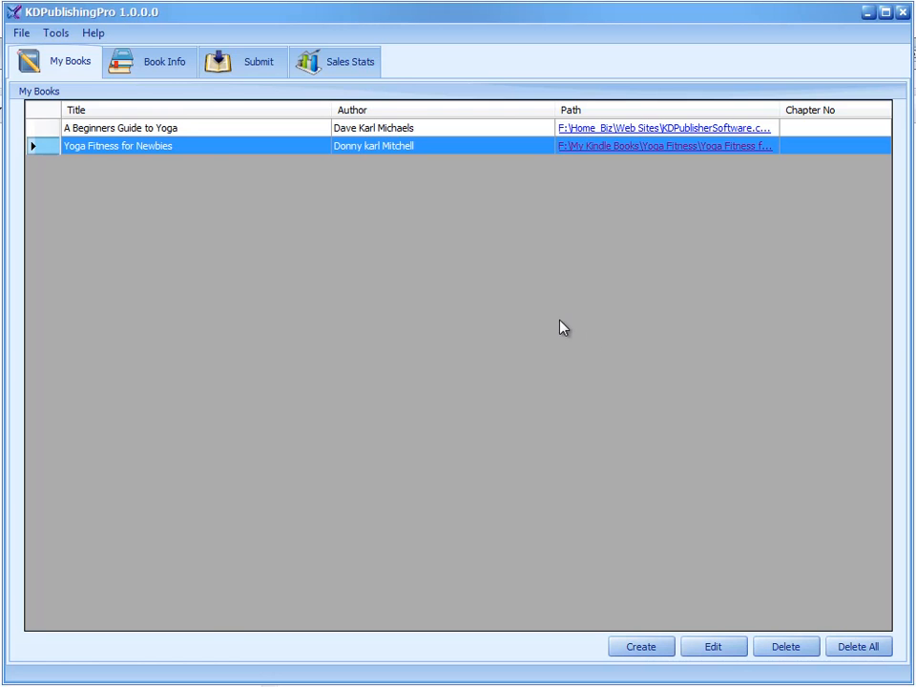
Step: Check the book information and submission lists, and return to the list of created books
click(168, 63)
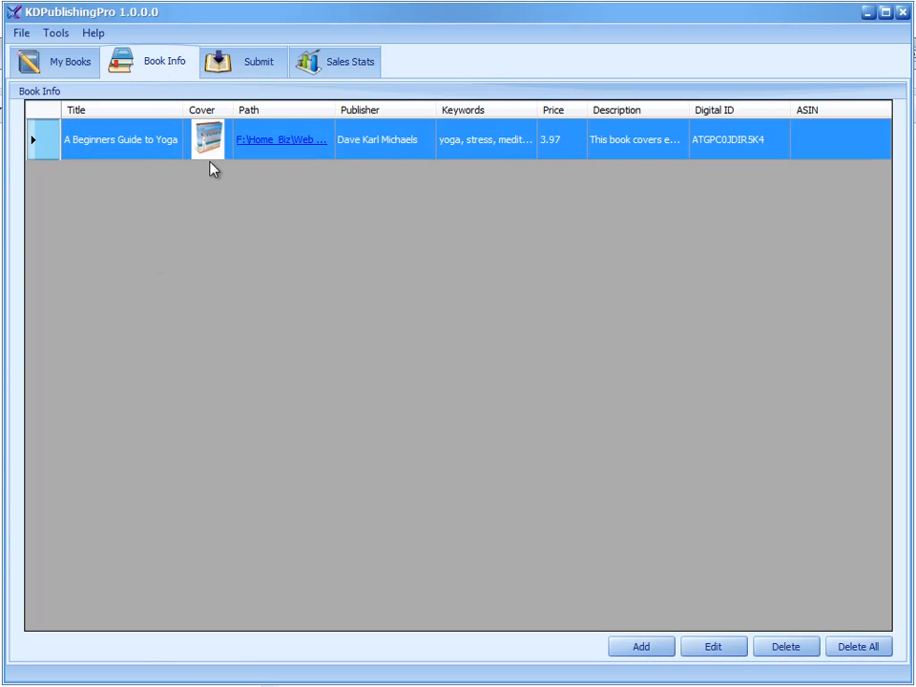
click(253, 69)
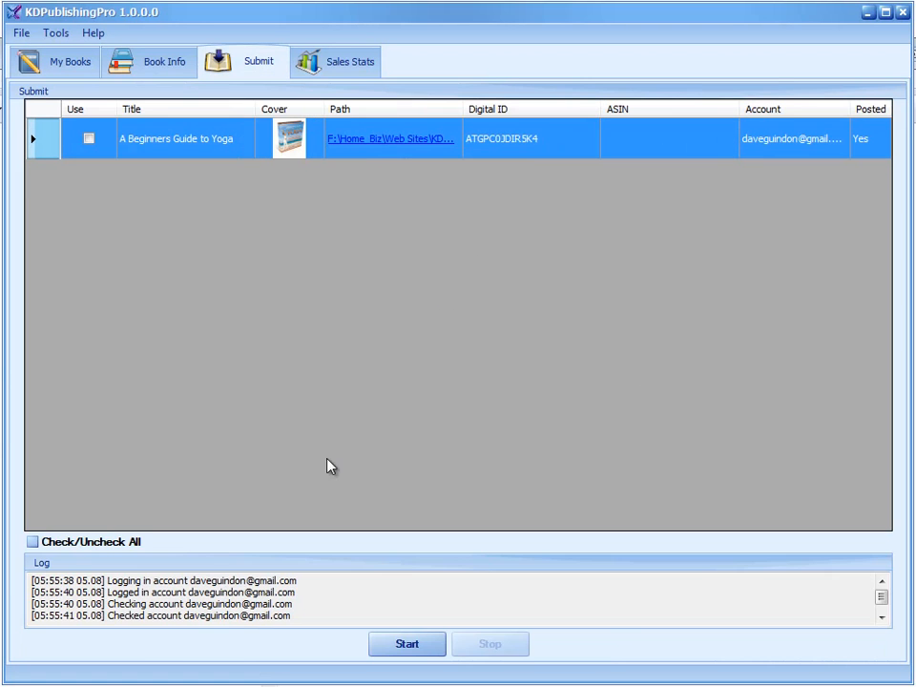
click(76, 65)
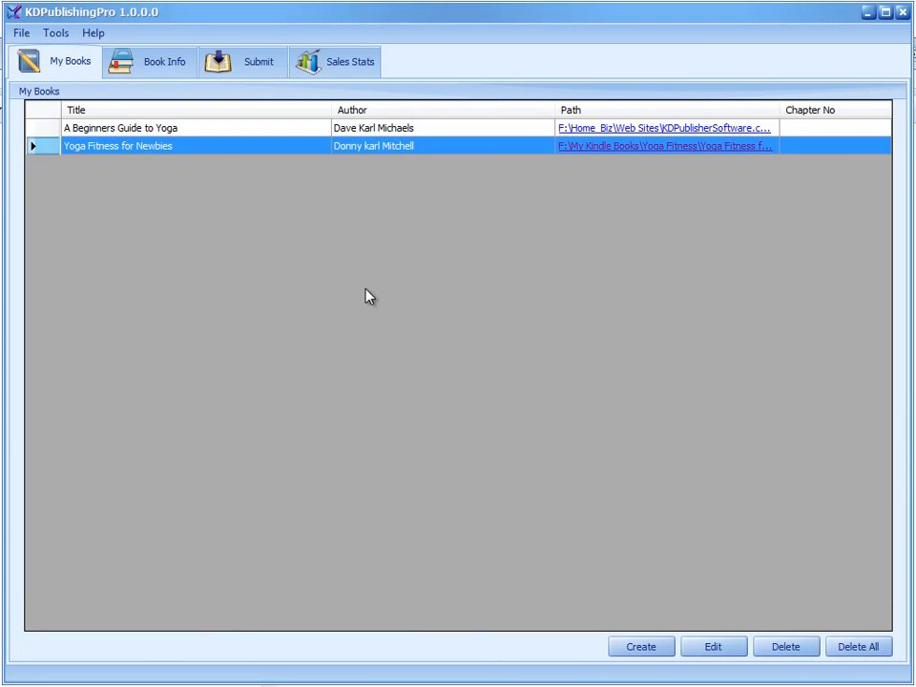